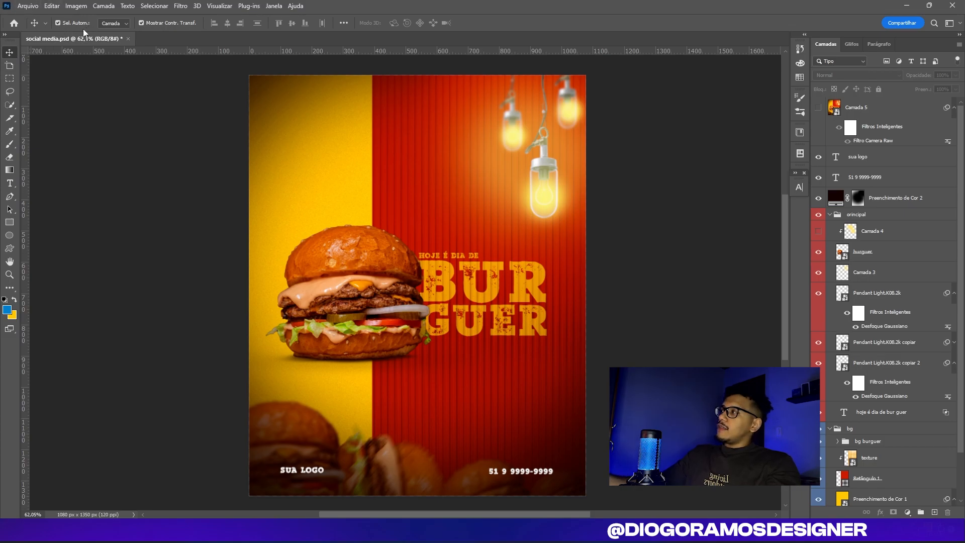
Step: Create a new document of 1080 x 1350 pixels at 120 pixels per inch in RGB with a white background
{"action": "left_click", "coordinate": [36, 6]}
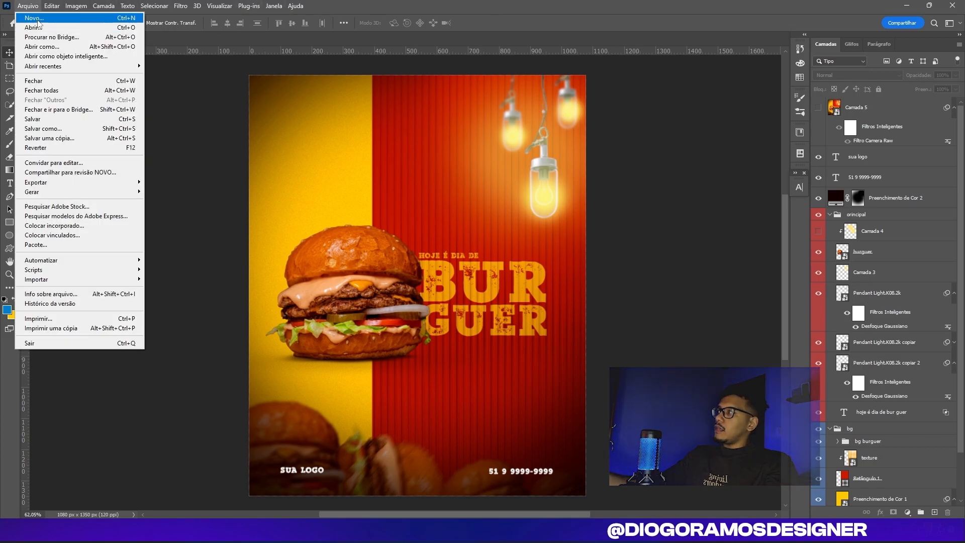
{"action": "left_click", "coordinate": [35, 16]}
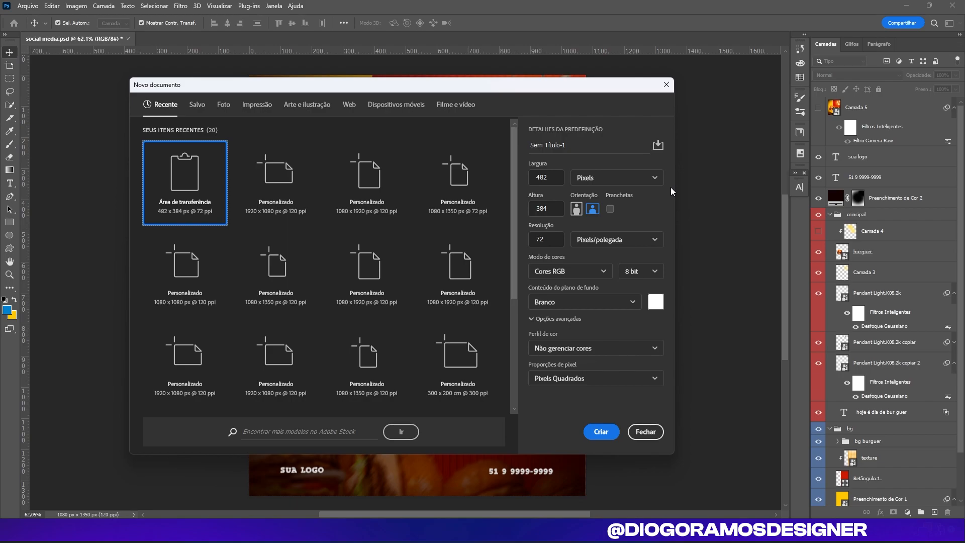
{"action": "left_click", "coordinate": [559, 174]}
{"action": "type", "text": "1080"}
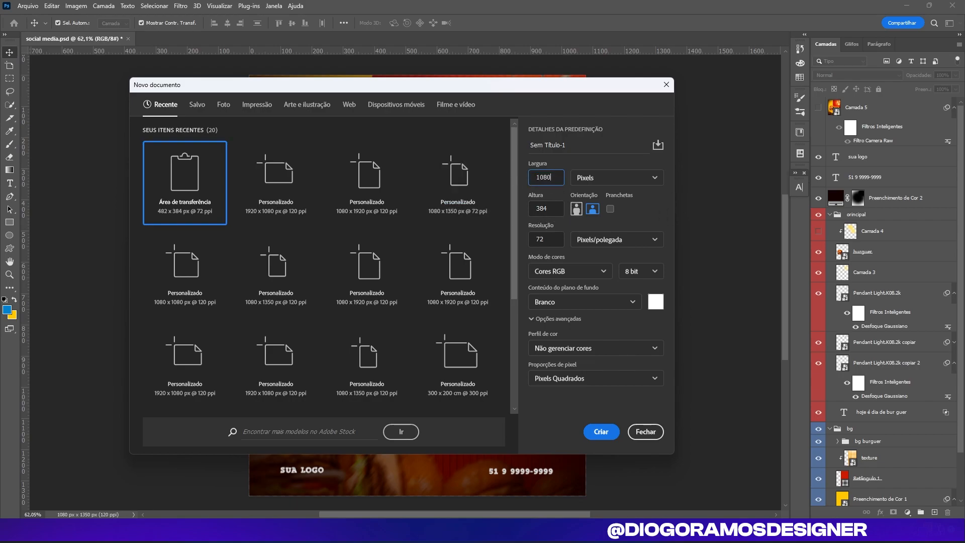
{"action": "key", "text": "Tab"}
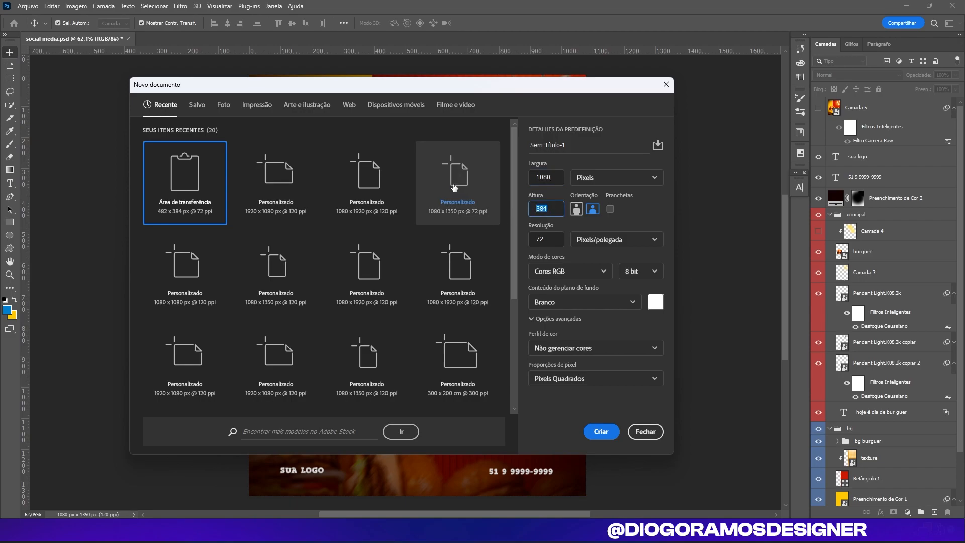
{"action": "type", "text": "1350"}
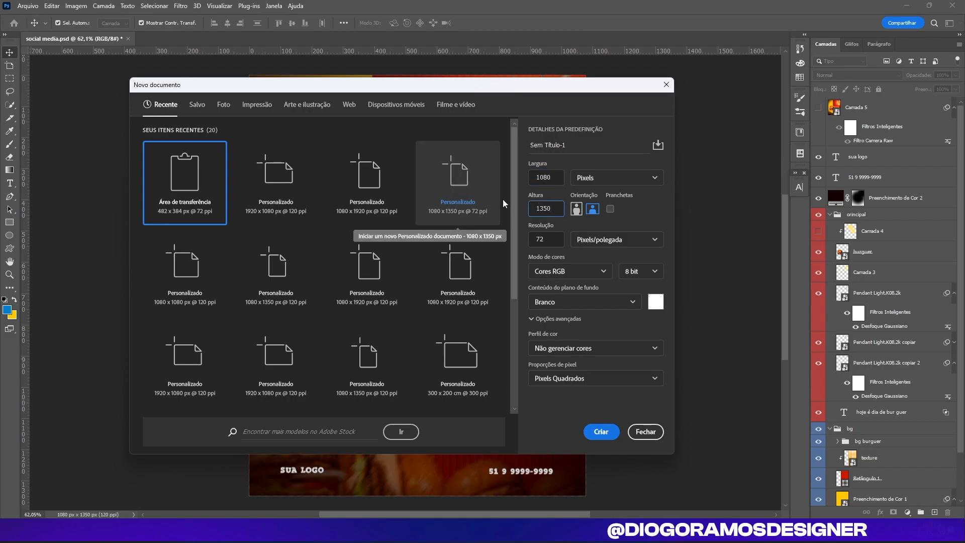
{"action": "key", "text": "Tab"}
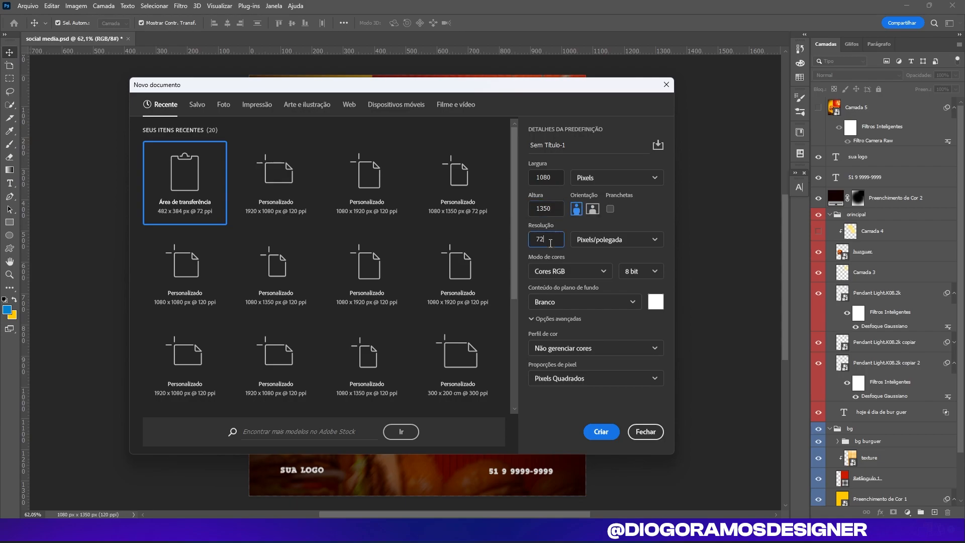
{"action": "type", "text": "12"}
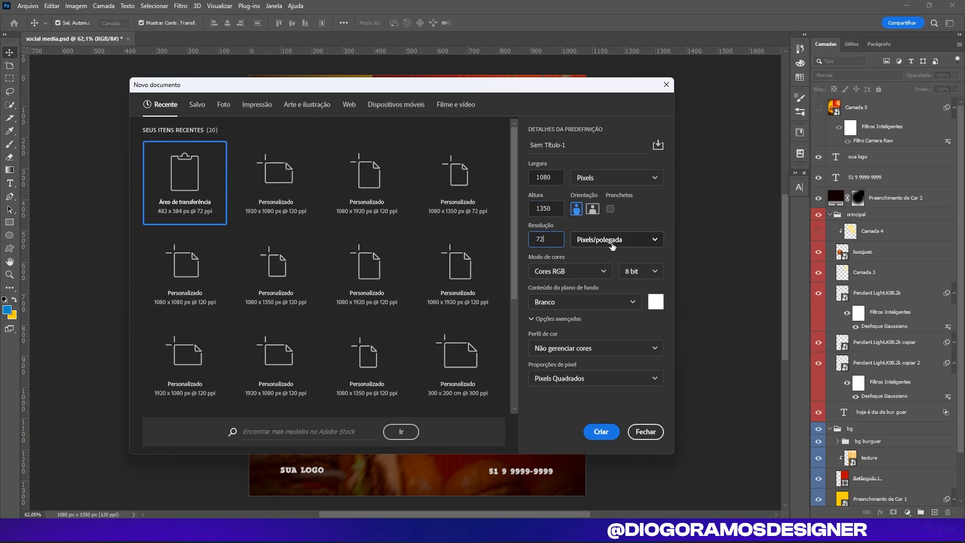
{"action": "type", "text": "0"}
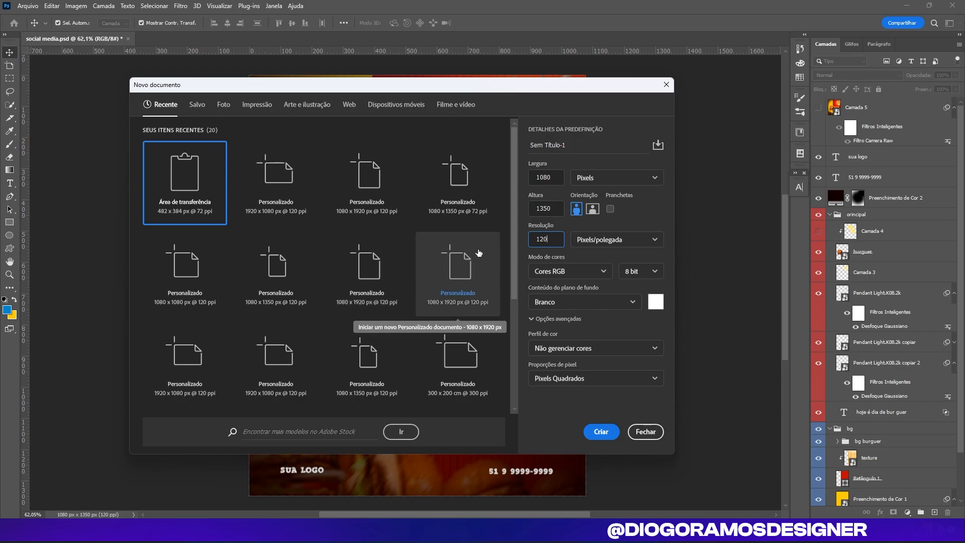
{"action": "left_click", "coordinate": [601, 432]}
{"action": "scroll", "coordinate": [438, 327], "scroll_direction": "up", "scroll_amount": 1}
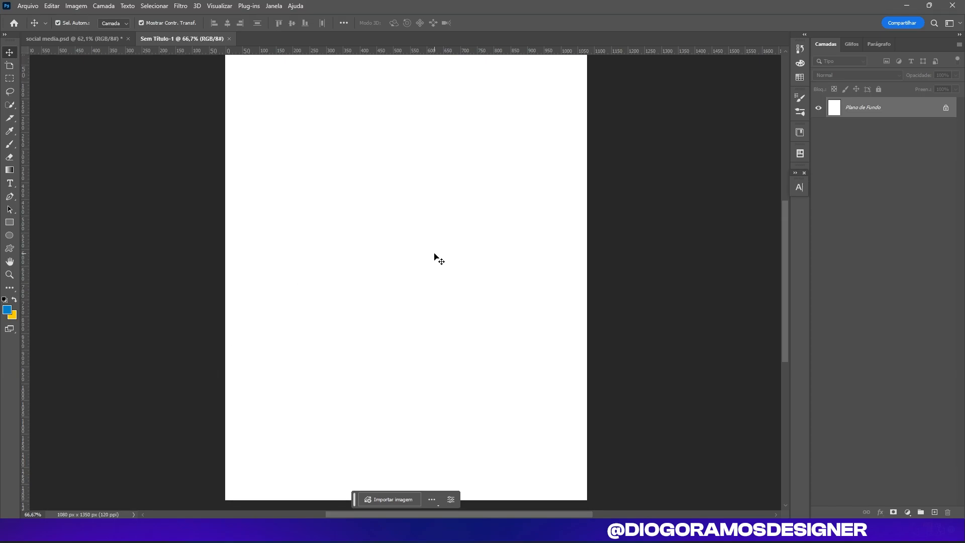
{"action": "scroll", "coordinate": [439, 259], "scroll_direction": "up", "scroll_amount": 1}
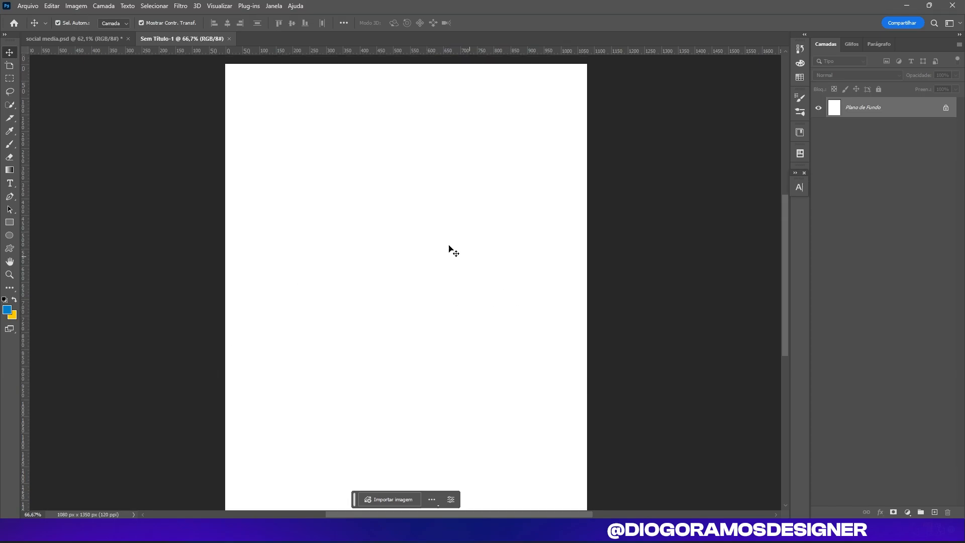
Step: Check the finished design in social media.psd, then add a solid colour fill layer with #ffb400 to the new document
{"action": "left_click", "coordinate": [60, 37]}
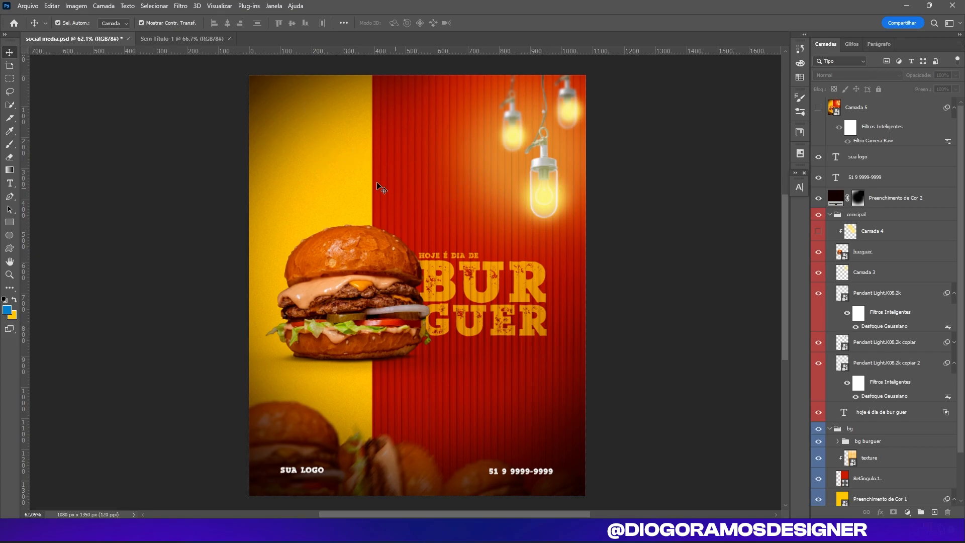
{"action": "left_click", "coordinate": [180, 40]}
{"action": "scroll", "coordinate": [597, 372], "scroll_direction": "down", "scroll_amount": 1}
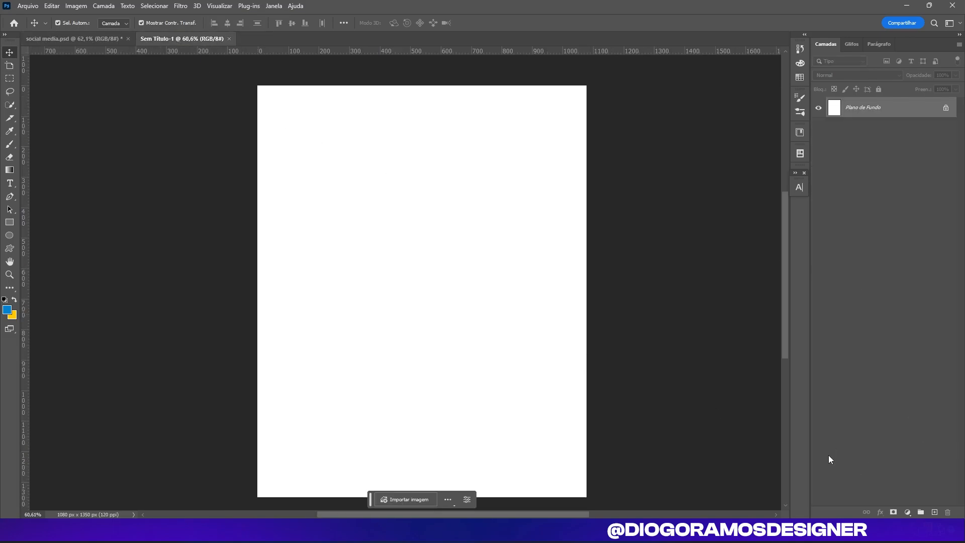
{"action": "scroll", "coordinate": [425, 256], "scroll_direction": "right", "scroll_amount": 3}
{"action": "left_click", "coordinate": [908, 512]}
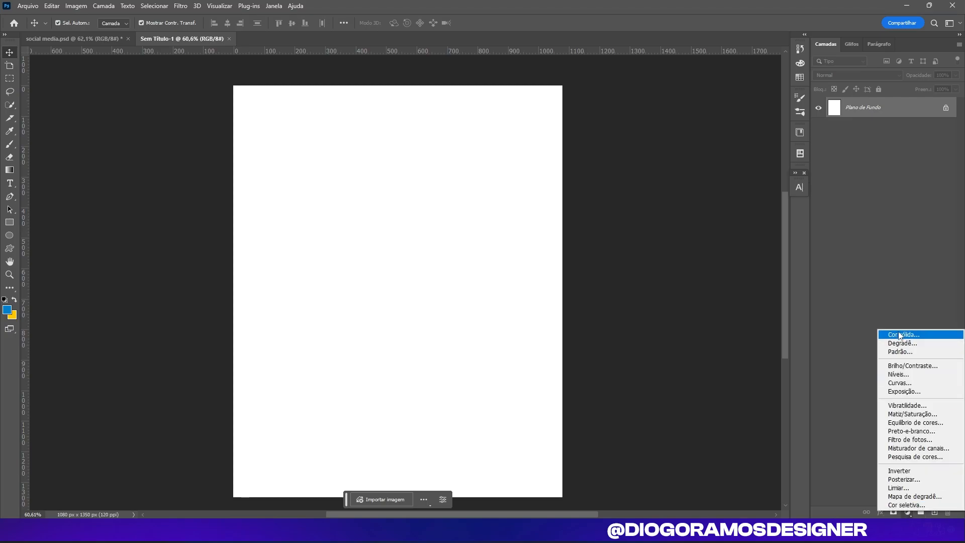
{"action": "left_click", "coordinate": [895, 334]}
{"action": "left_click_drag", "start_coordinate": [484, 320], "coordinate": [484, 327]}
{"action": "mouse_move", "coordinate": [444, 202]}
{"action": "left_mouse_down"}
{"action": "mouse_move", "coordinate": [457, 183]}
{"action": "mouse_move", "coordinate": [462, 131]}
{"action": "left_mouse_up"}
{"action": "left_click_drag", "start_coordinate": [488, 328], "coordinate": [486, 330]}
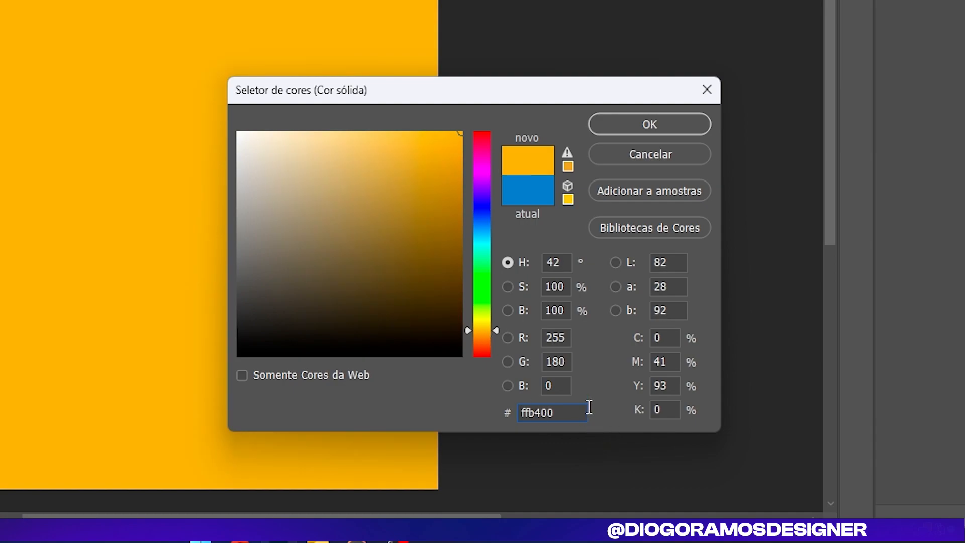
{"action": "left_click_drag", "start_coordinate": [446, 90], "coordinate": [207, 0]}
{"action": "left_click_drag", "start_coordinate": [324, 217], "coordinate": [263, 218]}
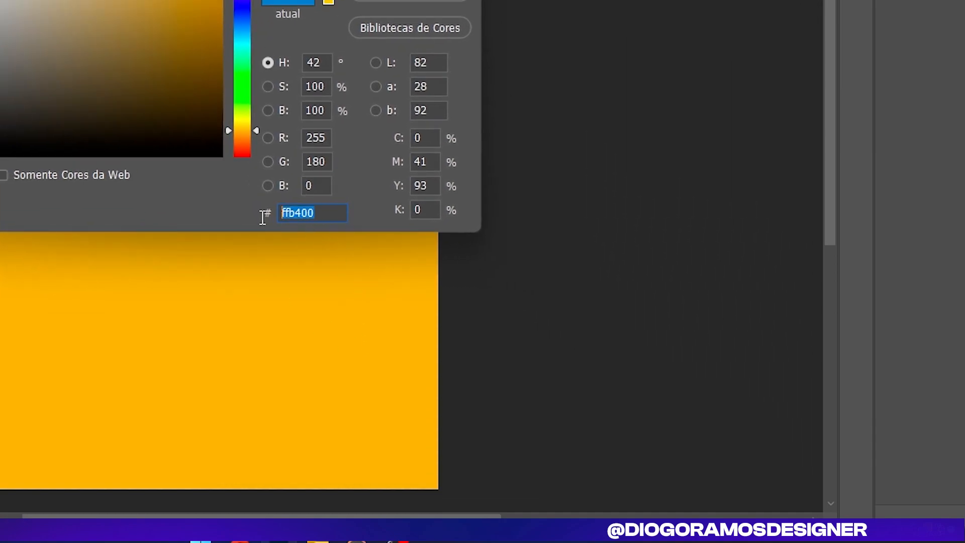
{"action": "left_click_drag", "start_coordinate": [326, 215], "coordinate": [219, 213]}
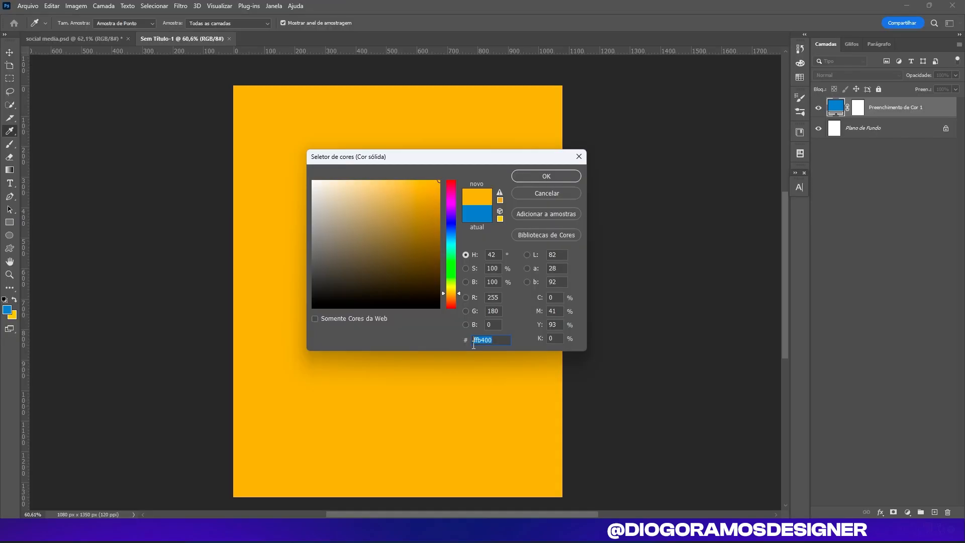
{"action": "left_click", "coordinate": [539, 176]}
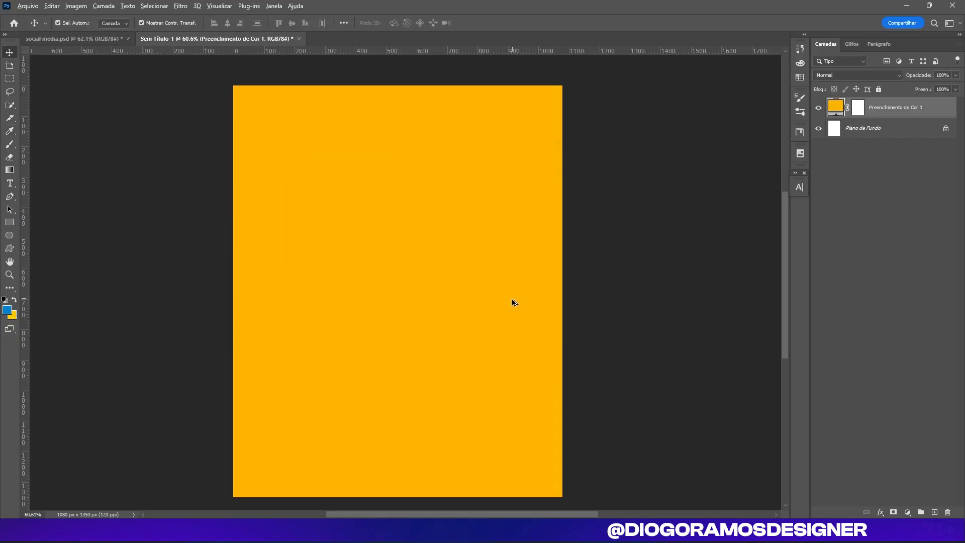
Step: Draw a rectangle about 735 x 1451 px from about x 402 px to beyond the canvas's right edge, and deselect it
{"action": "scroll", "coordinate": [437, 231], "scroll_direction": "up", "scroll_amount": 2}
{"action": "scroll", "coordinate": [437, 254], "scroll_direction": "down", "scroll_amount": 3}
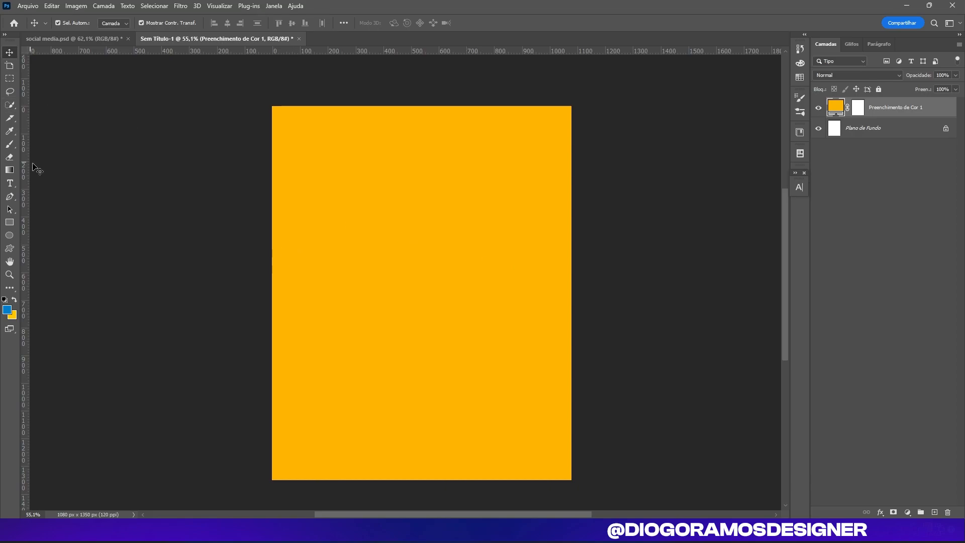
{"action": "left_click", "coordinate": [9, 224]}
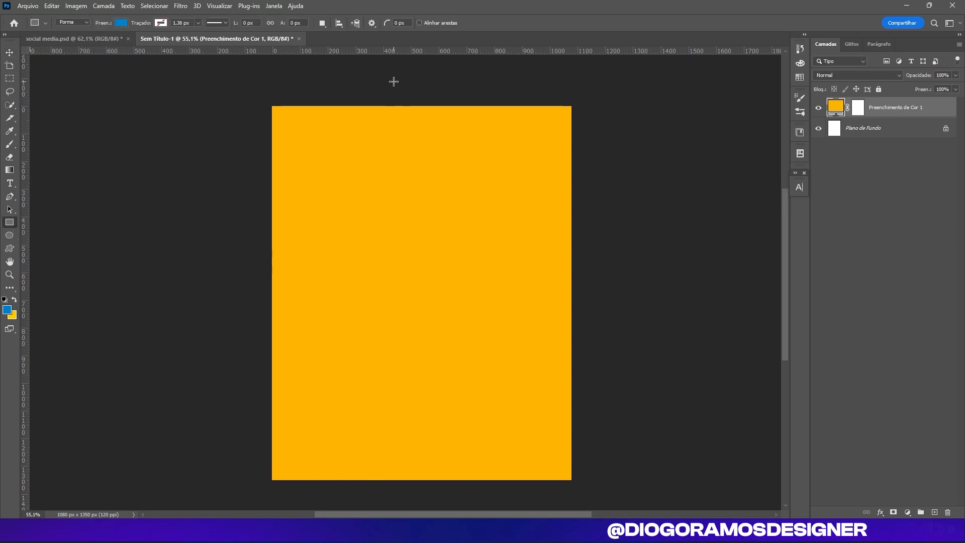
{"action": "left_click", "coordinate": [10, 196]}
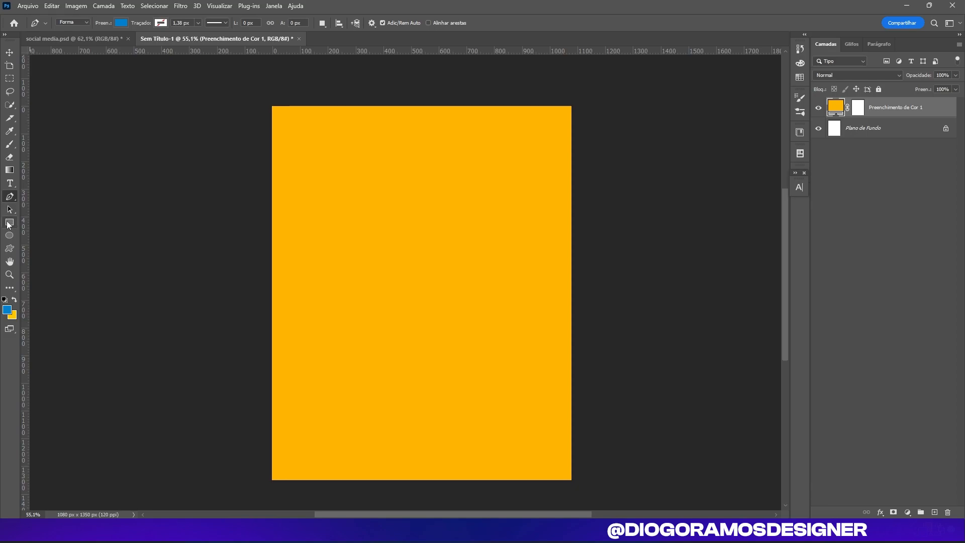
{"action": "left_click", "coordinate": [9, 223]}
{"action": "left_click_drag", "start_coordinate": [402, 88], "coordinate": [587, 480]}
{"action": "left_click_drag", "start_coordinate": [493, 482], "coordinate": [493, 491]}
{"action": "left_click_drag", "start_coordinate": [402, 284], "coordinate": [383, 291]}
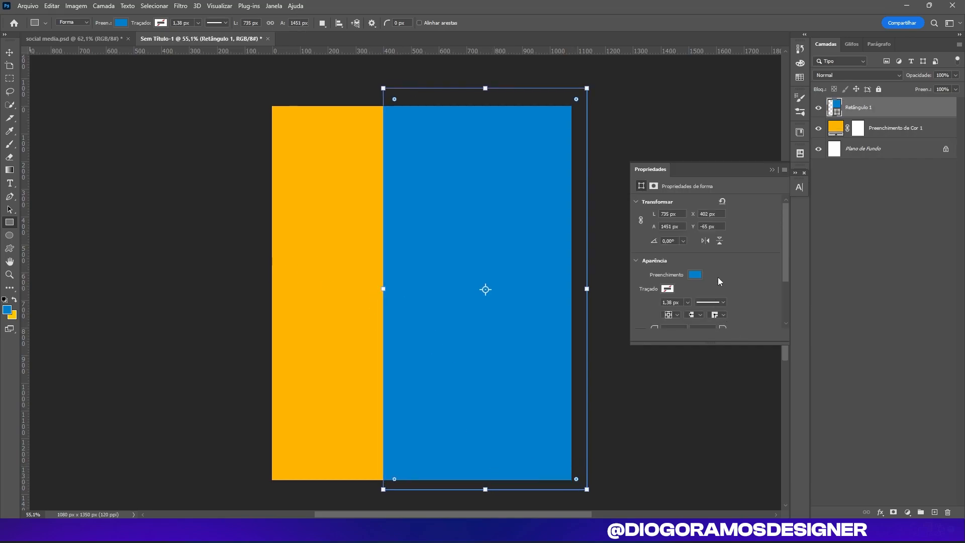
{"action": "left_click", "coordinate": [778, 345]}
{"action": "left_click", "coordinate": [530, 220]}
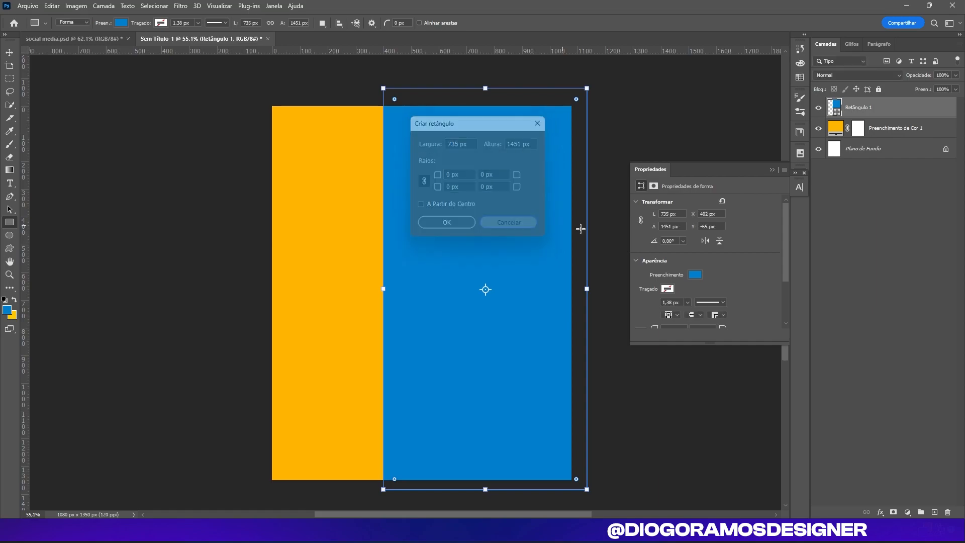
{"action": "left_click", "coordinate": [5, 54]}
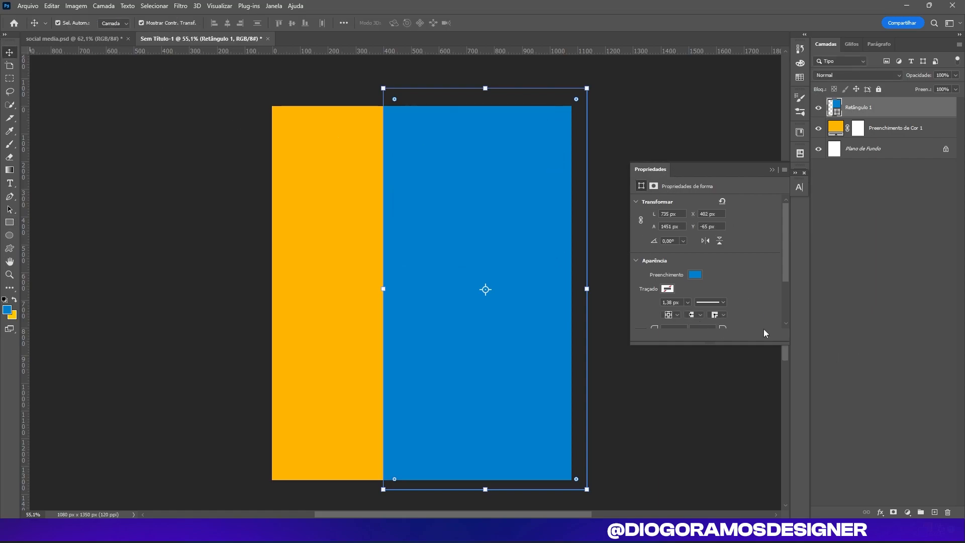
{"action": "left_click", "coordinate": [773, 169]}
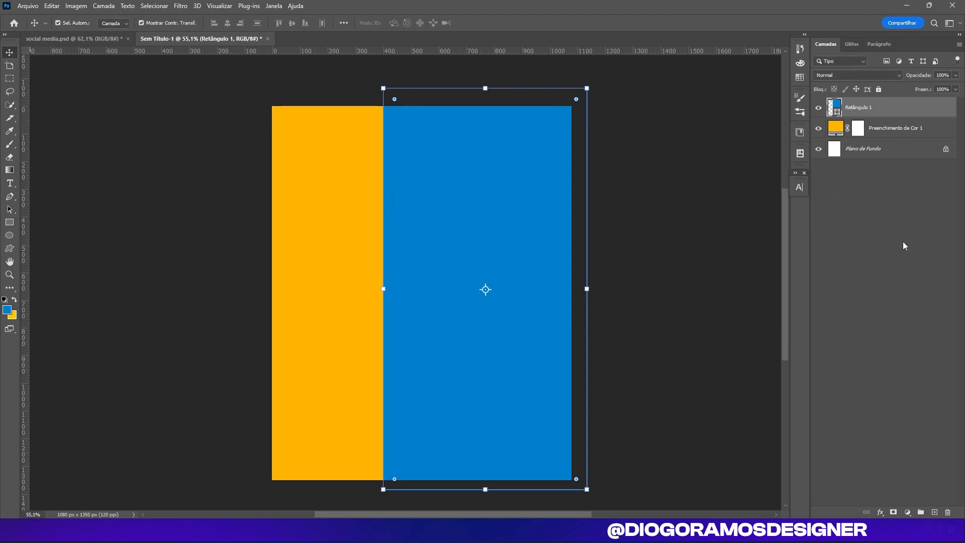
{"action": "left_click", "coordinate": [901, 239]}
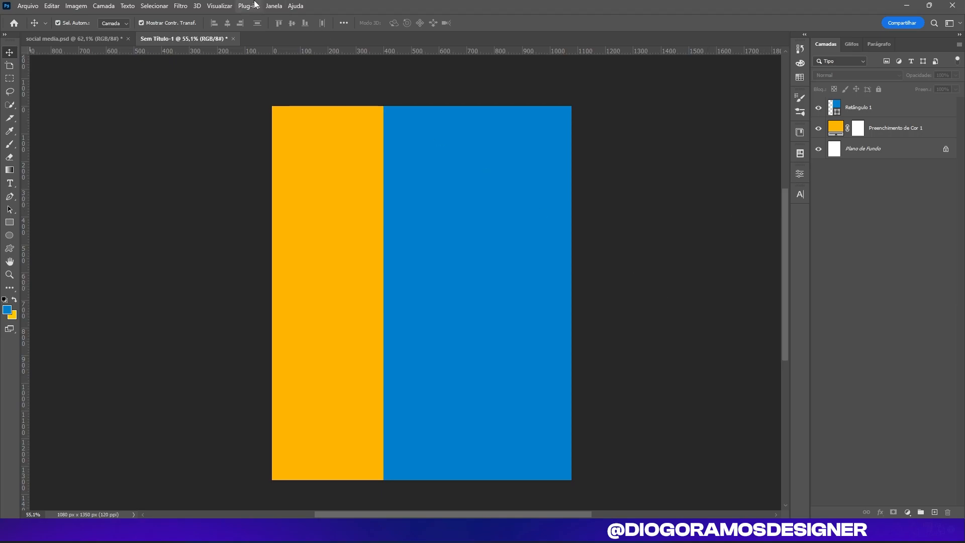
Step: Show the Properties of Retângulo 1, change its fill to a bright solid red, and deselect the rectangle
{"action": "left_click", "coordinate": [275, 6]}
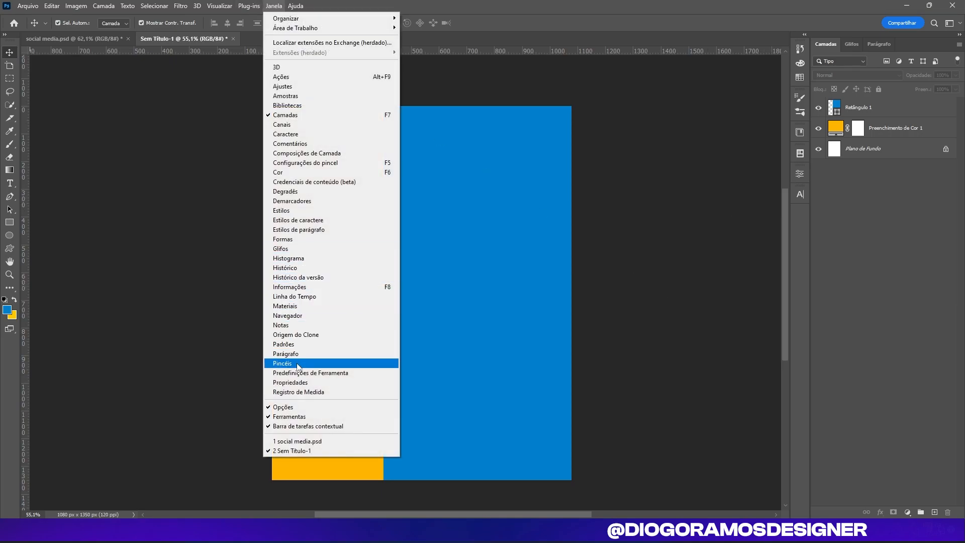
{"action": "left_click", "coordinate": [307, 382]}
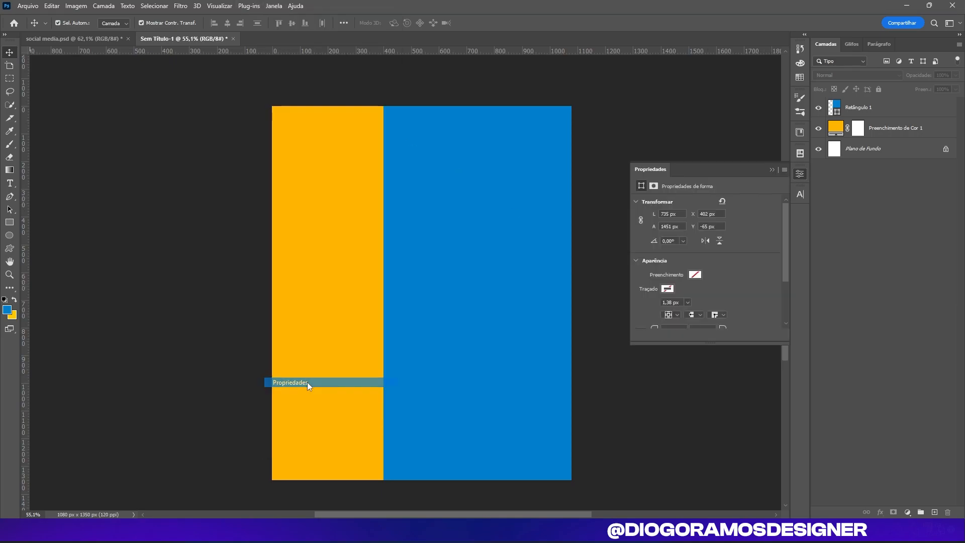
{"action": "left_click", "coordinate": [866, 110]}
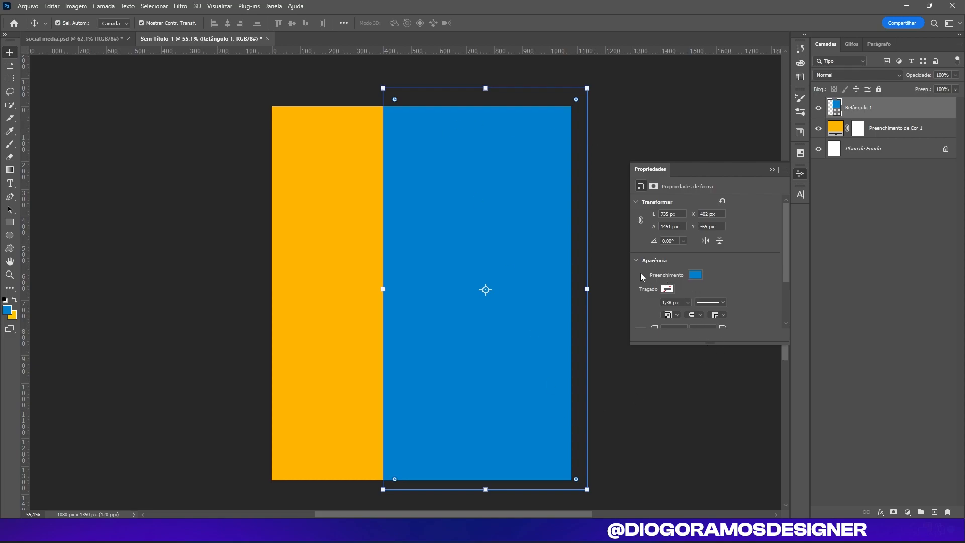
{"action": "left_click", "coordinate": [701, 278]}
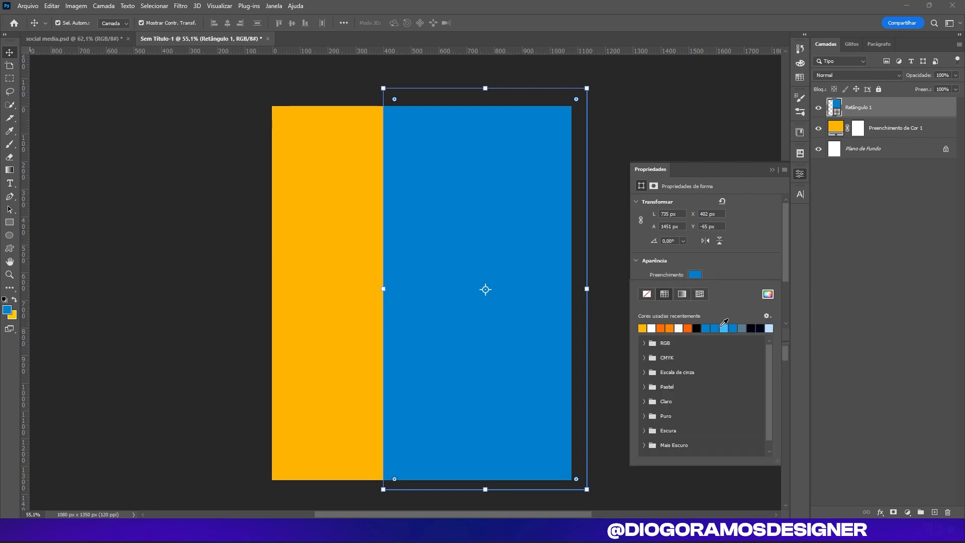
{"action": "left_click", "coordinate": [766, 296]}
{"action": "mouse_move", "coordinate": [451, 235]}
{"action": "left_mouse_down"}
{"action": "mouse_move", "coordinate": [454, 170]}
{"action": "mouse_move", "coordinate": [446, 207]}
{"action": "mouse_move", "coordinate": [450, 189]}
{"action": "mouse_move", "coordinate": [467, 209]}
{"action": "mouse_move", "coordinate": [471, 202]}
{"action": "left_mouse_up"}
{"action": "key", "text": "alt+space"}
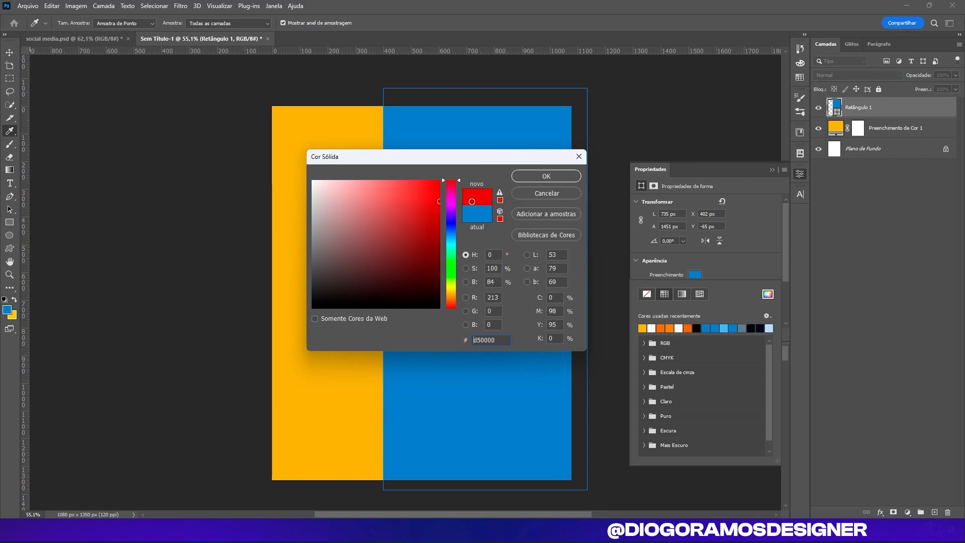
{"action": "left_click_drag", "start_coordinate": [498, 340], "coordinate": [472, 340]}
{"action": "left_click", "coordinate": [486, 339]}
{"action": "double_click", "coordinate": [501, 339]}
{"action": "left_click", "coordinate": [546, 176]}
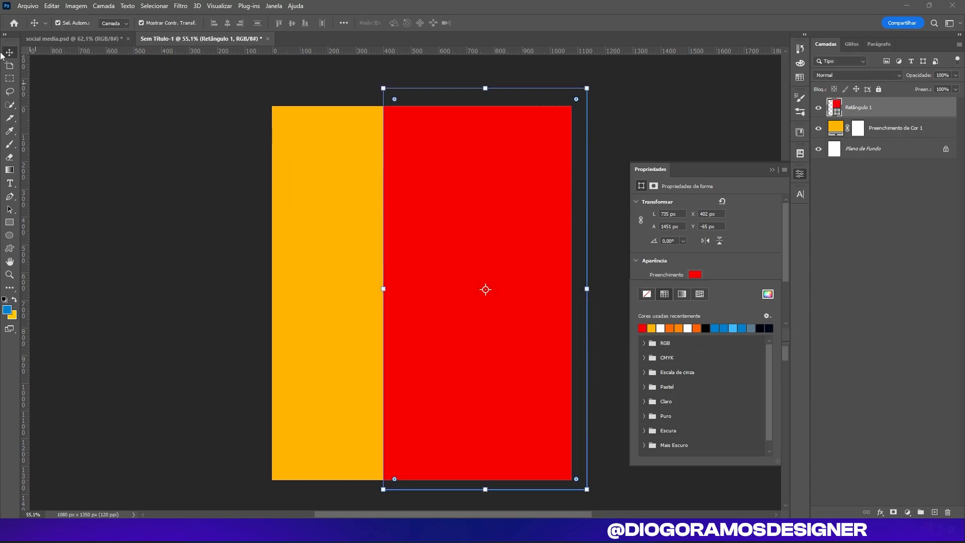
{"action": "left_click", "coordinate": [9, 53]}
{"action": "left_click", "coordinate": [146, 175]}
Step: Examine the two-colour background where the yellow fill meets the red rectangle
{"action": "scroll", "coordinate": [525, 444], "scroll_direction": "down", "scroll_amount": 1}
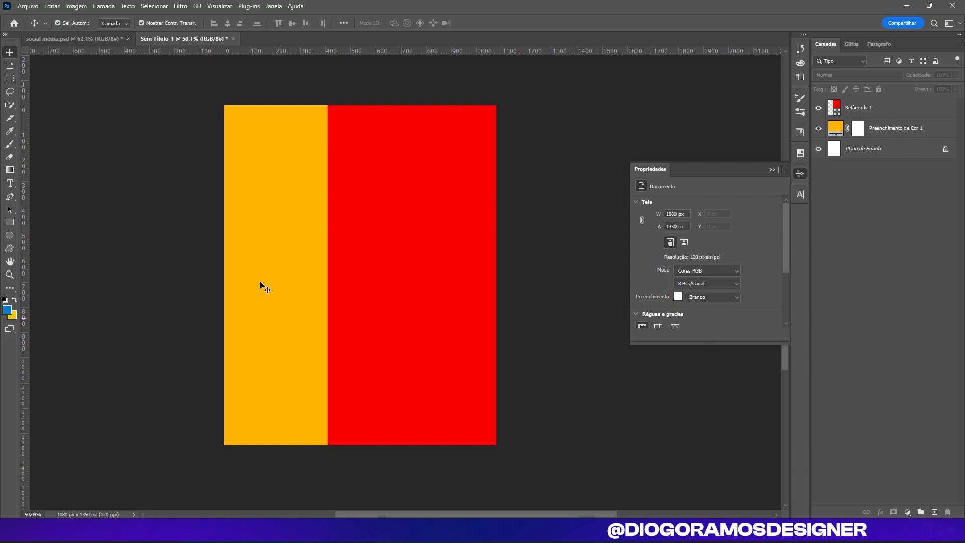
{"action": "scroll", "coordinate": [328, 199], "scroll_direction": "up", "scroll_amount": 3}
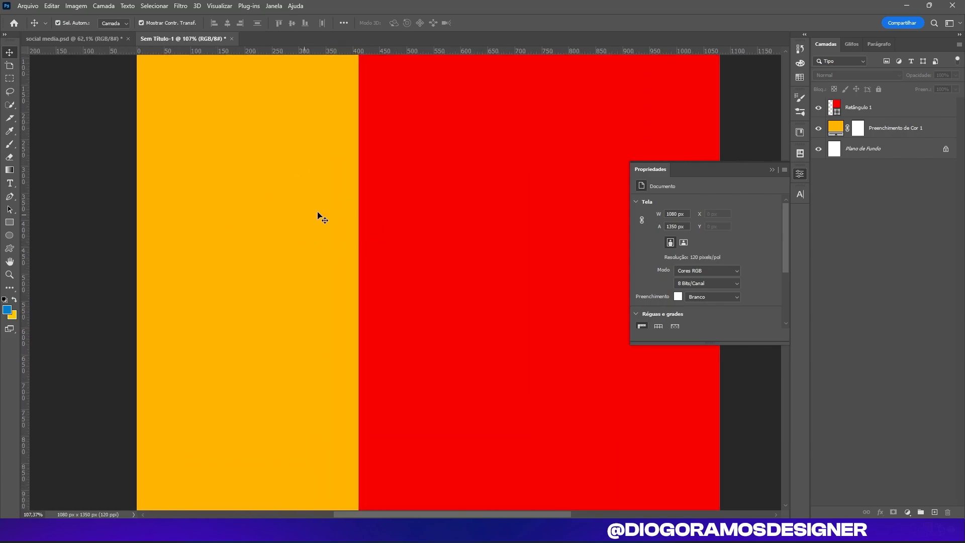
{"action": "left_click", "coordinate": [258, 183]}
{"action": "scroll", "coordinate": [550, 223], "scroll_direction": "down", "scroll_amount": 2}
{"action": "scroll", "coordinate": [553, 216], "scroll_direction": "down", "scroll_amount": 1}
{"action": "scroll", "coordinate": [583, 199], "scroll_direction": "up", "scroll_amount": 1}
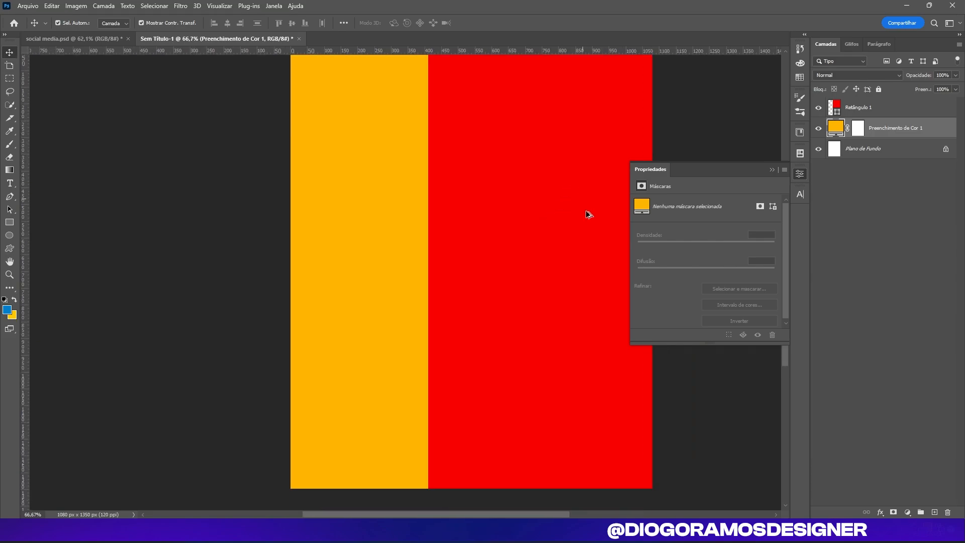
{"action": "scroll", "coordinate": [548, 258], "scroll_direction": "down", "scroll_amount": 2}
{"action": "scroll", "coordinate": [517, 267], "scroll_direction": "up", "scroll_amount": 1}
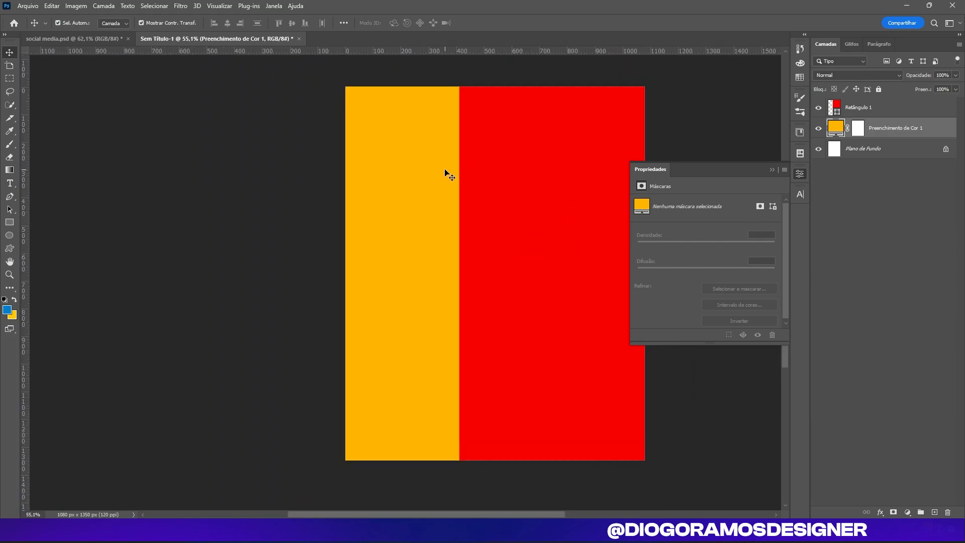
Step: Convert the yellow Preenchimento de Cor 1 fill layer to a smart object
{"action": "right_click", "coordinate": [886, 129]}
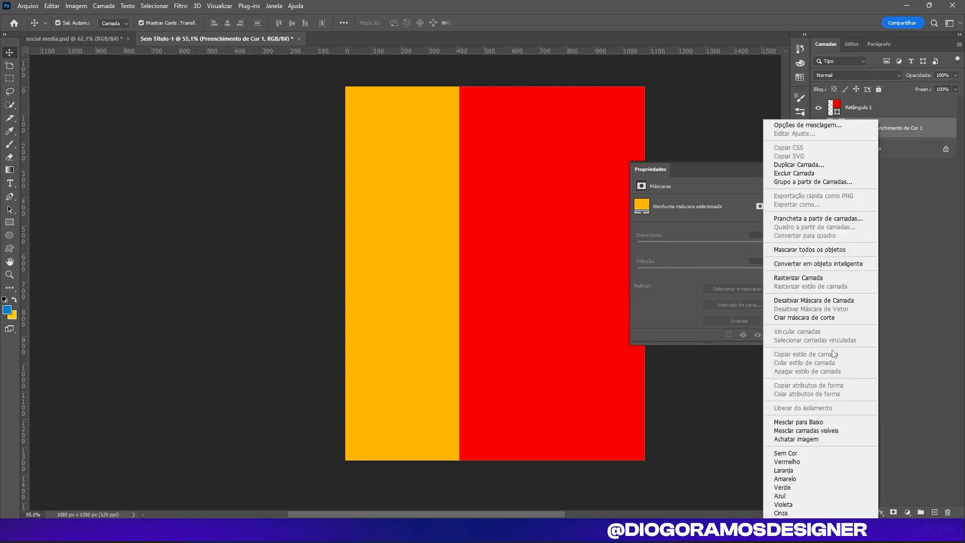
{"action": "left_click", "coordinate": [808, 264]}
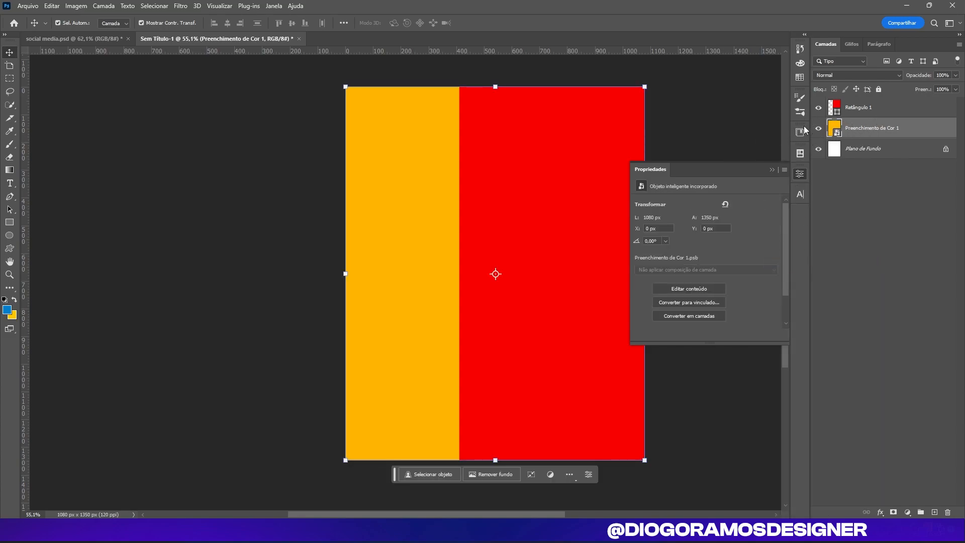
{"action": "key", "text": "ctrl+t"}
{"action": "left_click_drag", "start_coordinate": [645, 87], "coordinate": [556, 194]}
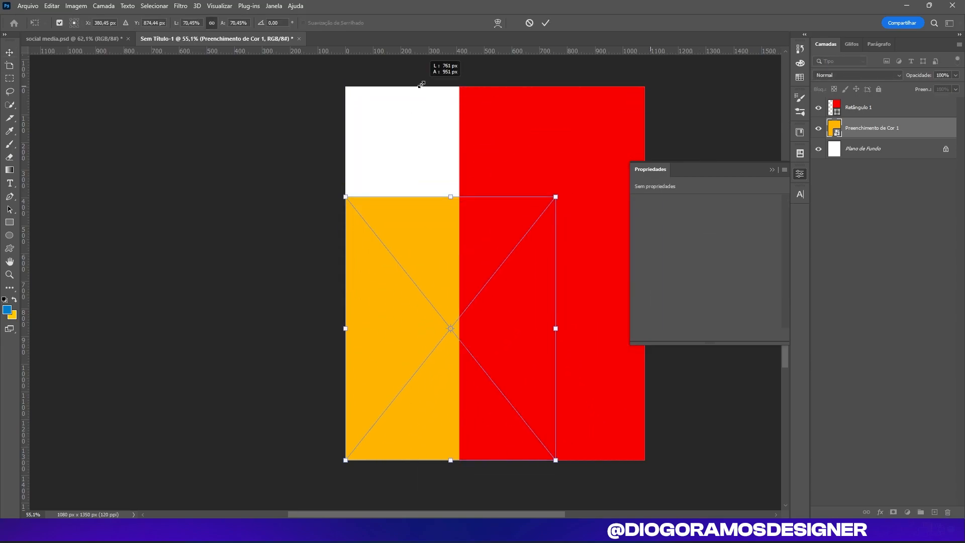
{"action": "left_click_drag", "start_coordinate": [469, 270], "coordinate": [434, 280]}
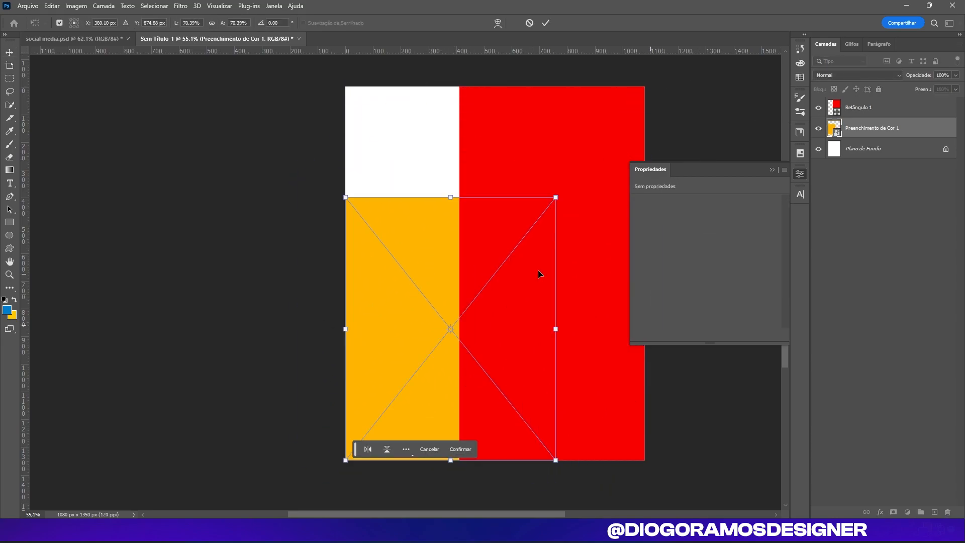
{"action": "key", "text": "Escape"}
{"action": "left_click", "coordinate": [276, 157]}
Step: Add 12% monochromatic noise with Uniforme distribution to the yellow smart object, and deselect the layer
{"action": "left_click", "coordinate": [390, 137]}
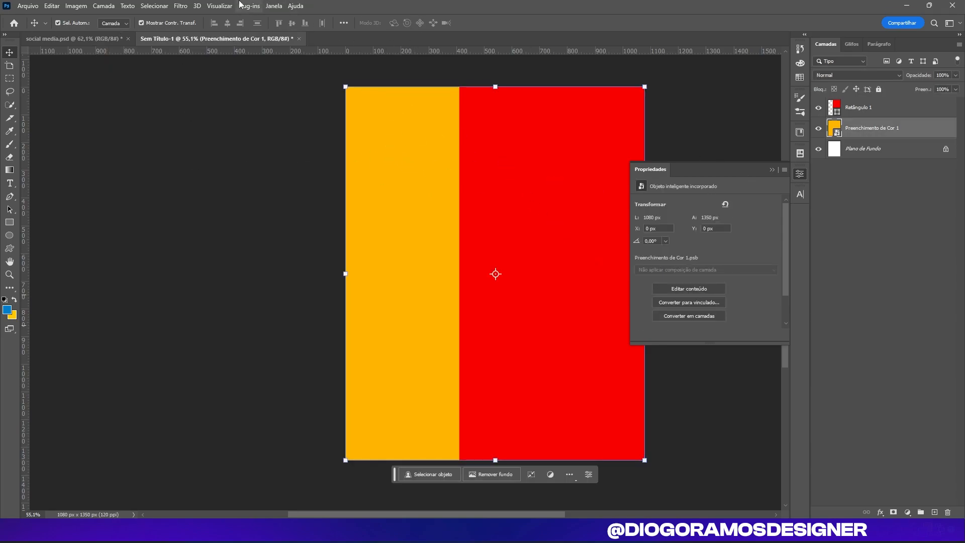
{"action": "left_click", "coordinate": [181, 5]}
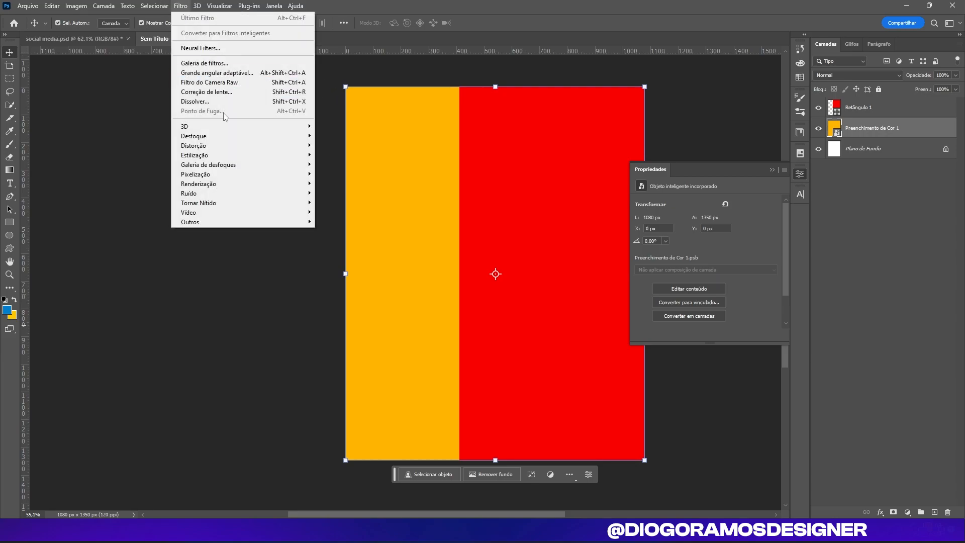
{"action": "mouse_move", "coordinate": [203, 195]}
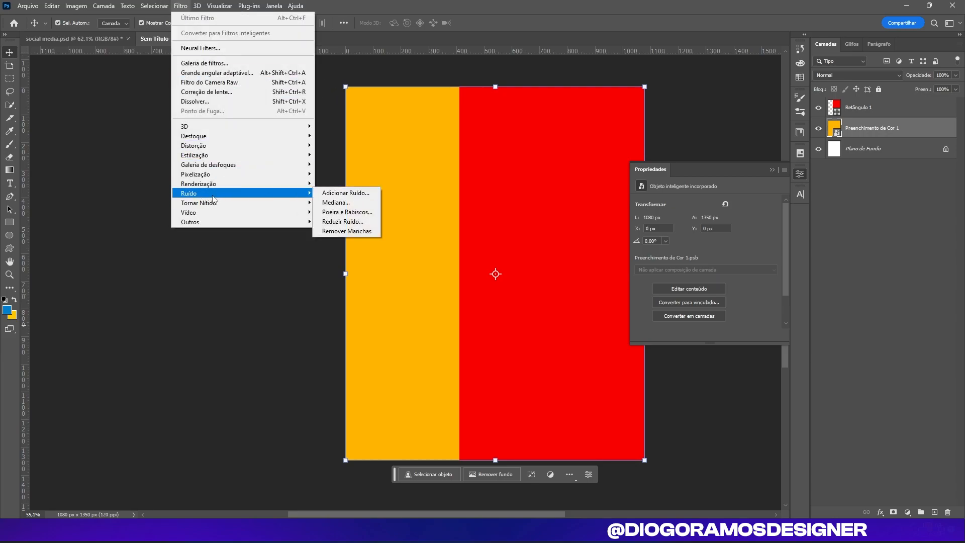
{"action": "left_click", "coordinate": [347, 193]}
{"action": "left_click_drag", "start_coordinate": [475, 100], "coordinate": [508, 175]}
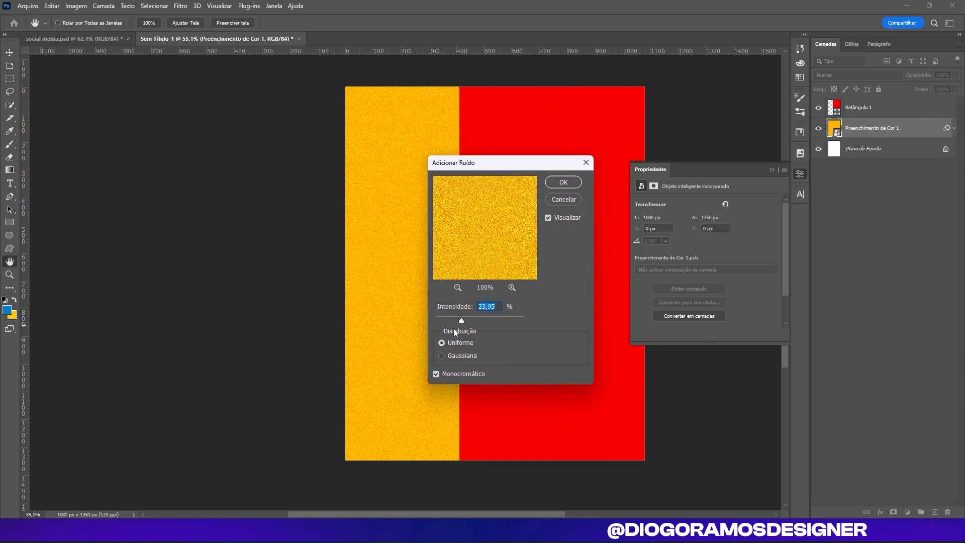
{"action": "left_click", "coordinate": [441, 356]}
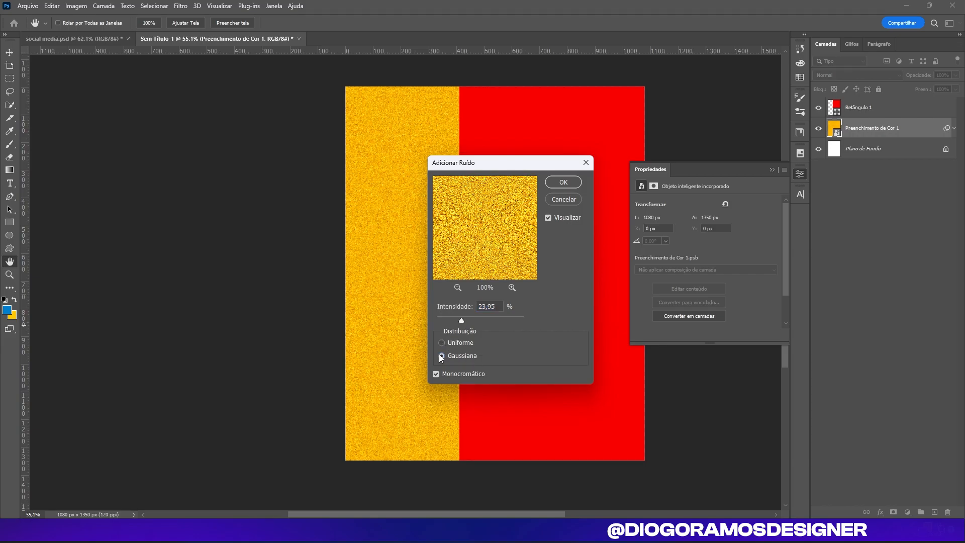
{"action": "left_click_drag", "start_coordinate": [450, 322], "coordinate": [447, 320]}
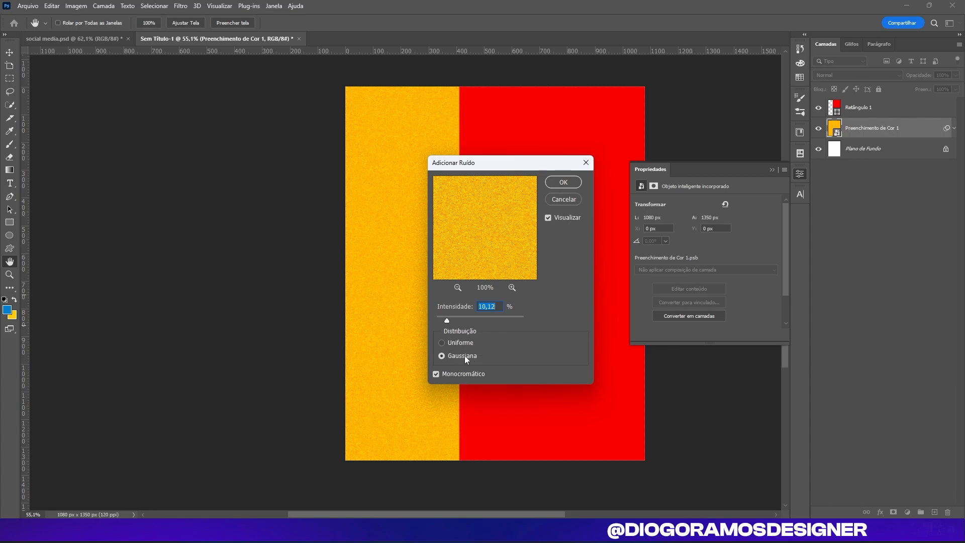
{"action": "left_click_drag", "start_coordinate": [449, 321], "coordinate": [448, 320]}
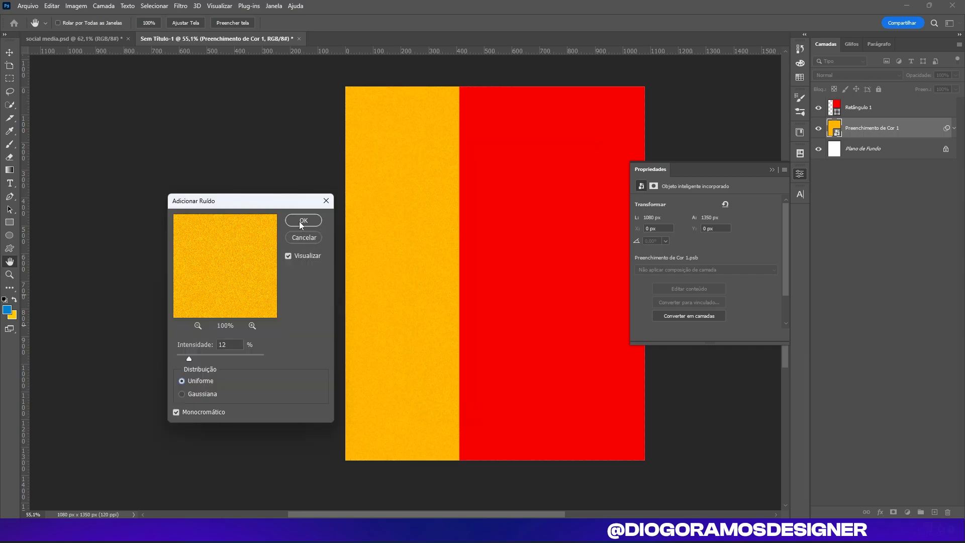
{"action": "left_click", "coordinate": [300, 222]}
{"action": "scroll", "coordinate": [497, 269], "scroll_direction": "up", "scroll_amount": 6}
{"action": "scroll", "coordinate": [409, 282], "scroll_direction": "down", "scroll_amount": 9}
{"action": "scroll", "coordinate": [465, 289], "scroll_direction": "down", "scroll_amount": 4}
{"action": "left_click", "coordinate": [593, 379]}
{"action": "scroll", "coordinate": [394, 273], "scroll_direction": "up", "scroll_amount": 7}
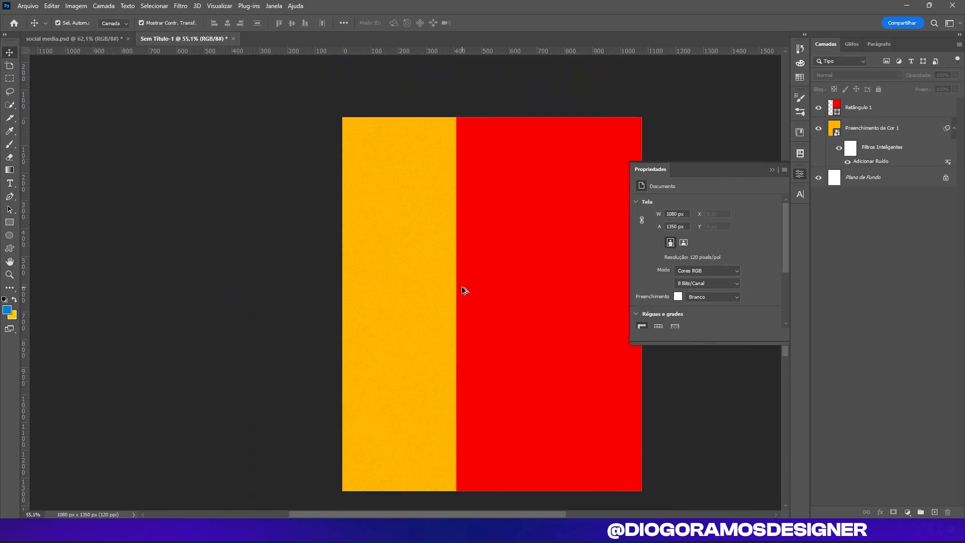
{"action": "left_click_drag", "start_coordinate": [461, 288], "coordinate": [398, 288]}
Step: Switch to the materiais folder in File Explorer, preview the texture image at full size, and close the preview
{"action": "key", "text": "alt+Tab"}
{"action": "left_click_drag", "start_coordinate": [333, 335], "coordinate": [661, 222]}
{"action": "left_click", "coordinate": [616, 335]}
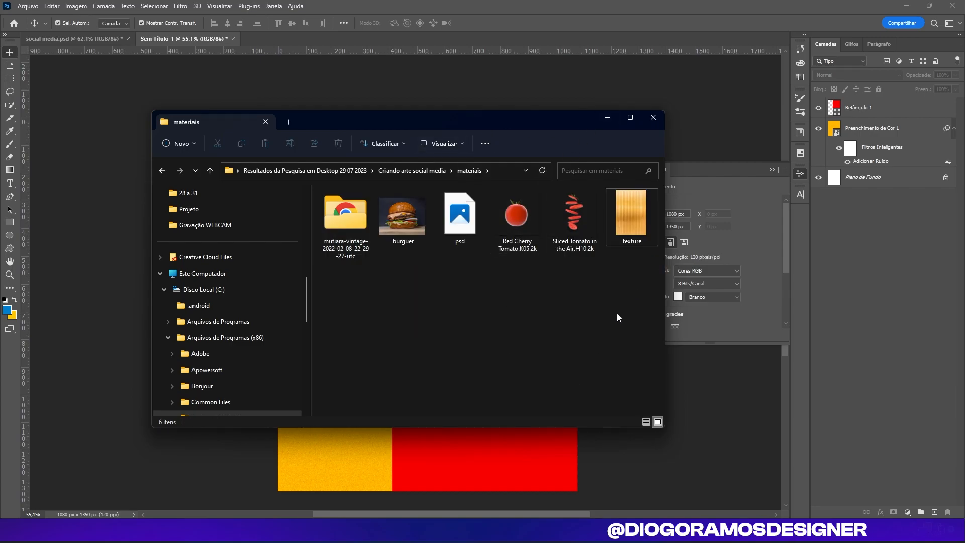
{"action": "double_click", "coordinate": [608, 210]}
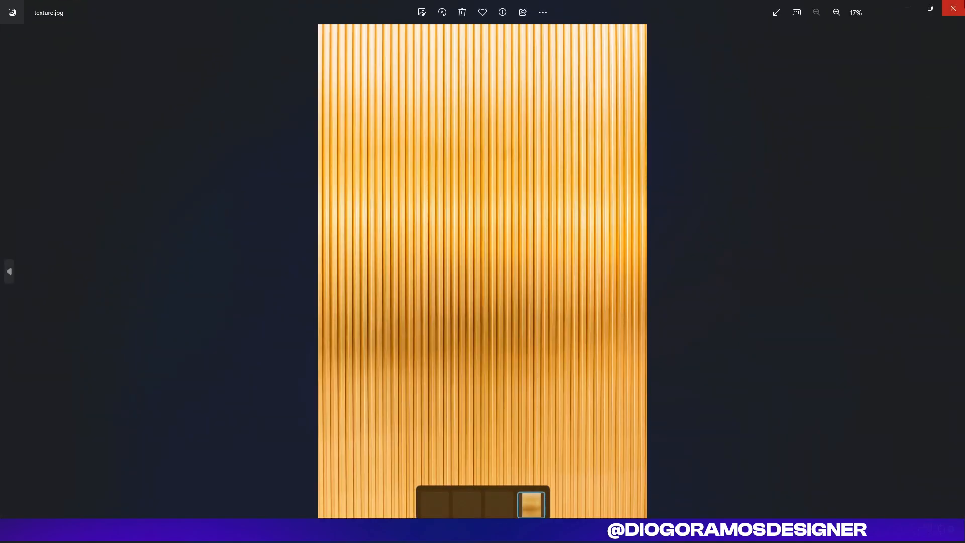
{"action": "left_click", "coordinate": [954, 8]}
Step: Place the texture image from the materiais folder into the new document and move it over the red rectangle
{"action": "left_click_drag", "start_coordinate": [557, 116], "coordinate": [190, 117]}
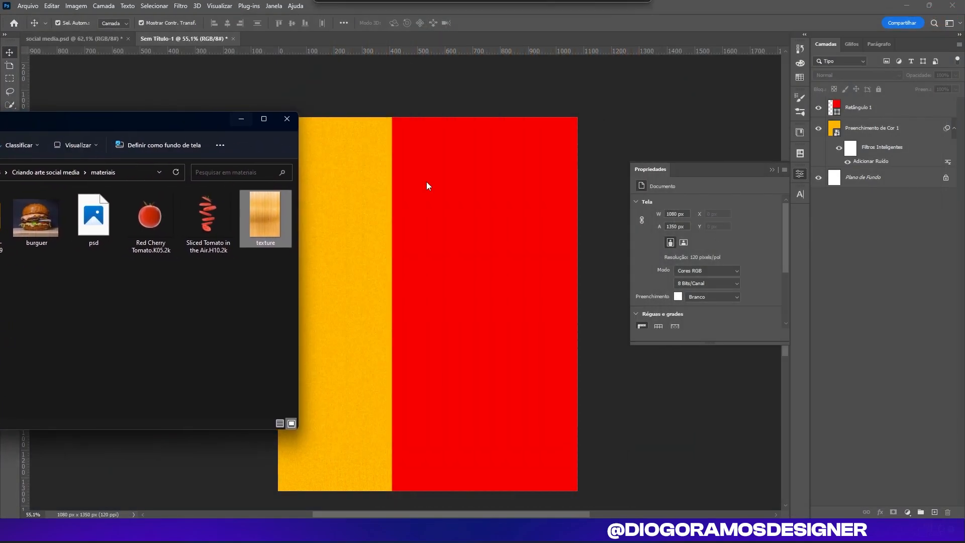
{"action": "left_click_drag", "start_coordinate": [263, 215], "coordinate": [211, 315]}
{"action": "left_click_drag", "start_coordinate": [161, 116], "coordinate": [203, 118]}
{"action": "left_click_drag", "start_coordinate": [308, 216], "coordinate": [538, 327]}
{"action": "left_click_drag", "start_coordinate": [490, 302], "coordinate": [537, 297]}
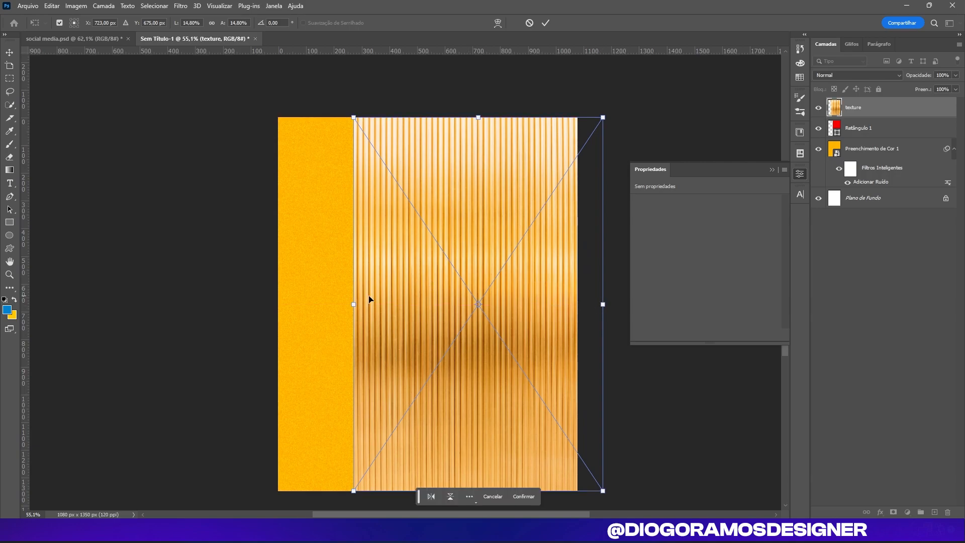
Step: Stretch the texture to about 1045 x 1402 px at X 240 px, Y -4 px, covering the red area, and commit it
{"action": "left_click_drag", "start_coordinate": [604, 305], "coordinate": [629, 362]}
{"action": "left_click_drag", "start_coordinate": [484, 110], "coordinate": [485, 132]}
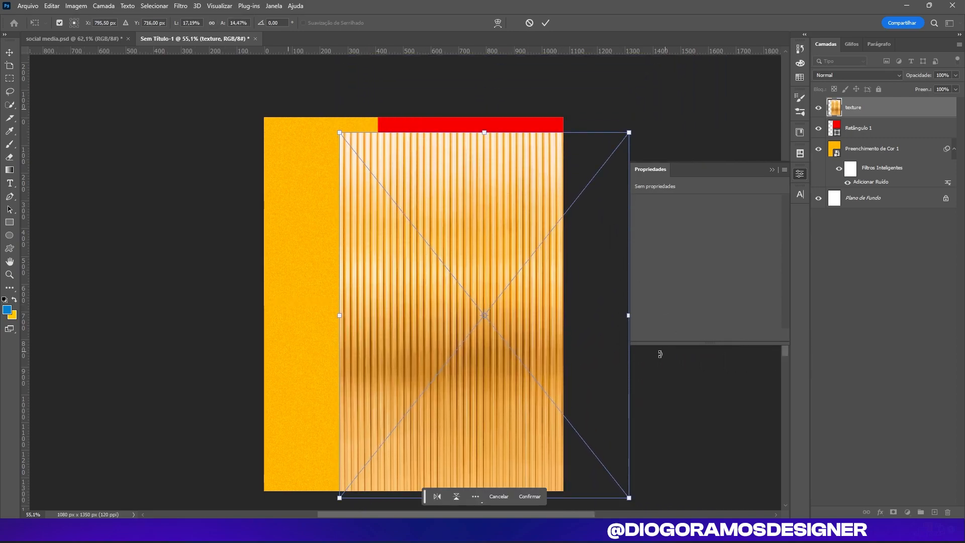
{"action": "left_click_drag", "start_coordinate": [629, 314], "coordinate": [673, 316]}
{"action": "left_click_drag", "start_coordinate": [629, 135], "coordinate": [597, 171]}
{"action": "key", "text": "ctrl+z"}
{"action": "key", "text": "ctrl+z"}
{"action": "left_click_drag", "start_coordinate": [542, 337], "coordinate": [515, 339]}
{"action": "left_click_drag", "start_coordinate": [575, 339], "coordinate": [594, 343]}
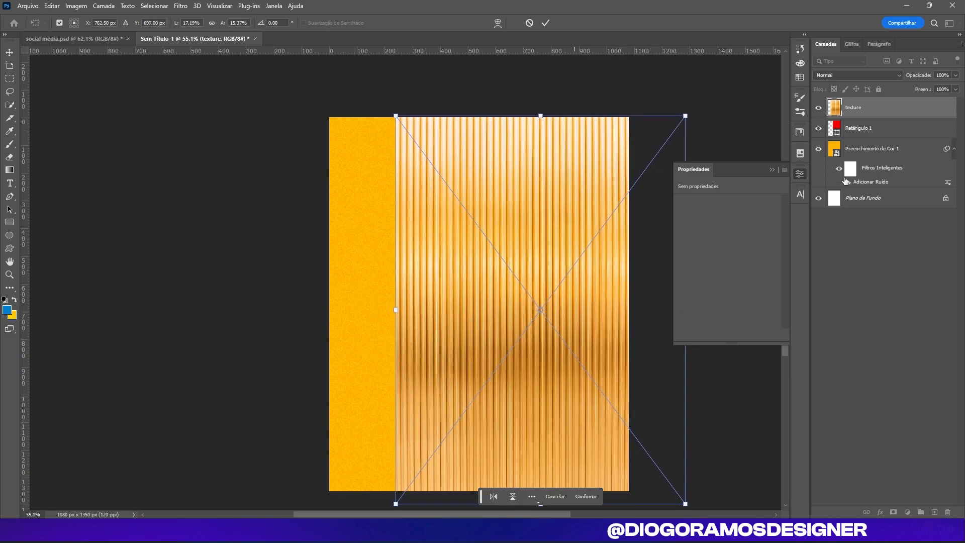
{"action": "key", "text": "Return"}
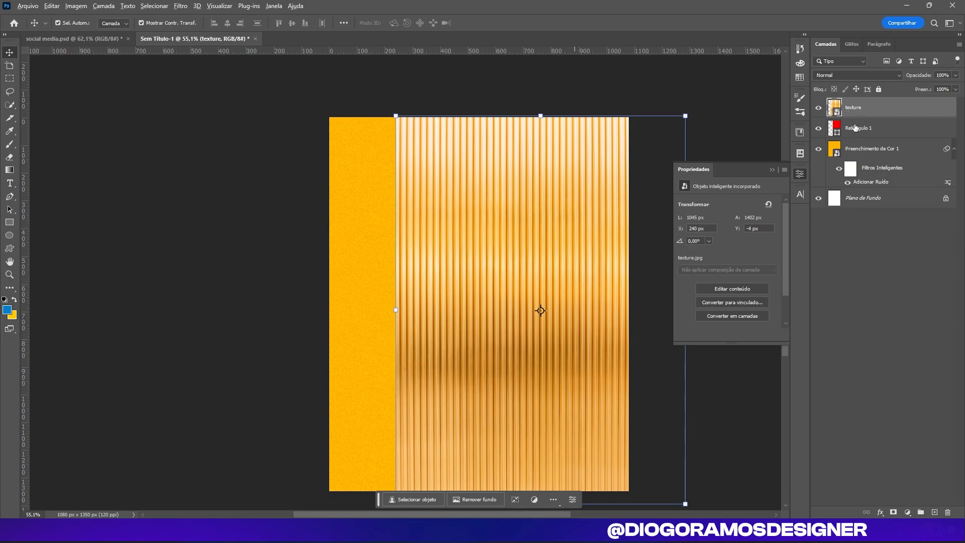
Step: Clip the texture layer to the red Retângulo 1 and deselect it
{"action": "left_click", "coordinate": [858, 115], "text": "alt"}
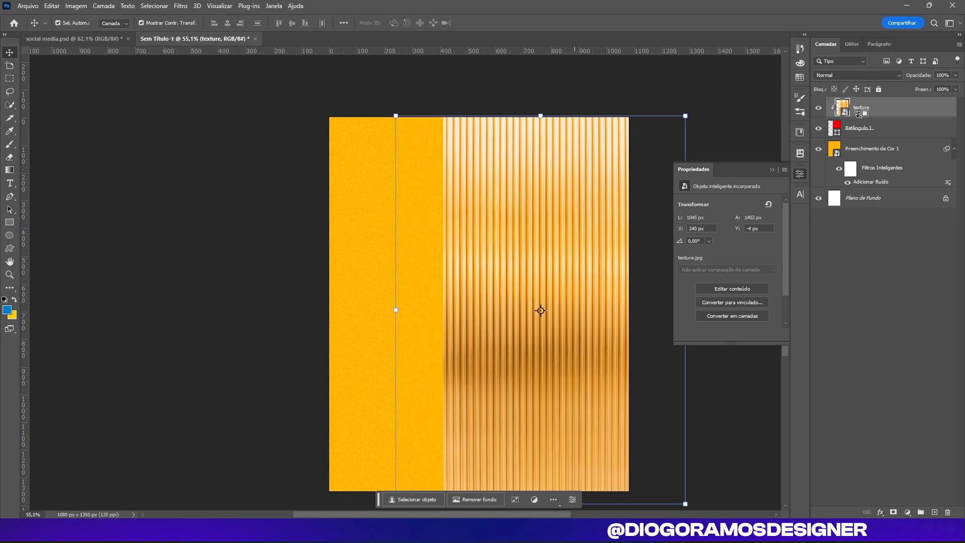
{"action": "scroll", "coordinate": [574, 126], "scroll_direction": "down", "scroll_amount": 1}
{"action": "scroll", "coordinate": [352, 116], "scroll_direction": "right", "scroll_amount": 3}
{"action": "left_click", "coordinate": [64, 100]}
{"action": "scroll", "coordinate": [409, 185], "scroll_direction": "up", "scroll_amount": 5}
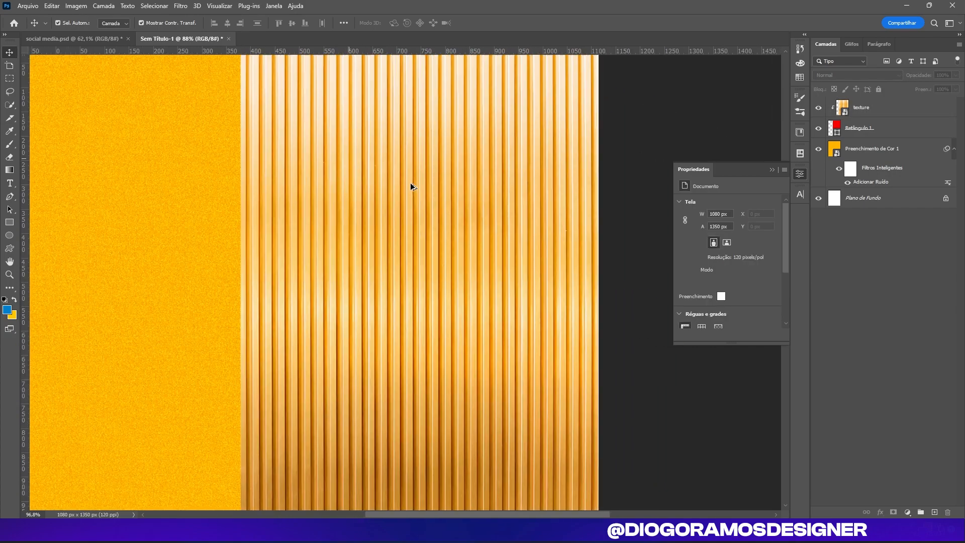
Step: Toggle Retângulo 1's visibility to check the clipped texture, and compare it with the finished design in social media.psd
{"action": "left_click", "coordinate": [819, 129]}
{"action": "left_click", "coordinate": [819, 130]}
{"action": "left_click", "coordinate": [877, 133]}
{"action": "scroll", "coordinate": [532, 126], "scroll_direction": "down", "scroll_amount": 7}
{"action": "scroll", "coordinate": [464, 199], "scroll_direction": "up", "scroll_amount": 1}
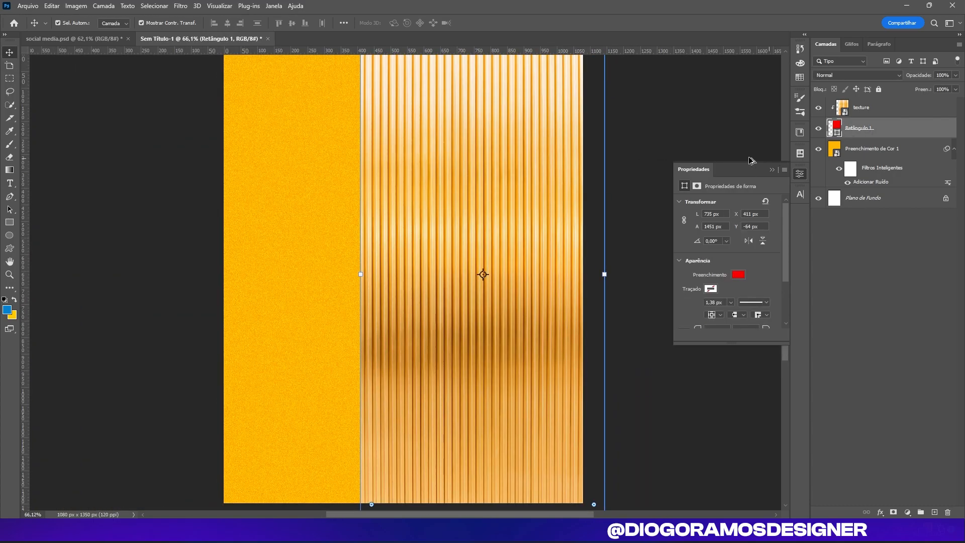
{"action": "left_click", "coordinate": [680, 147]}
{"action": "scroll", "coordinate": [445, 178], "scroll_direction": "down", "scroll_amount": 2}
{"action": "scroll", "coordinate": [444, 177], "scroll_direction": "up", "scroll_amount": 2}
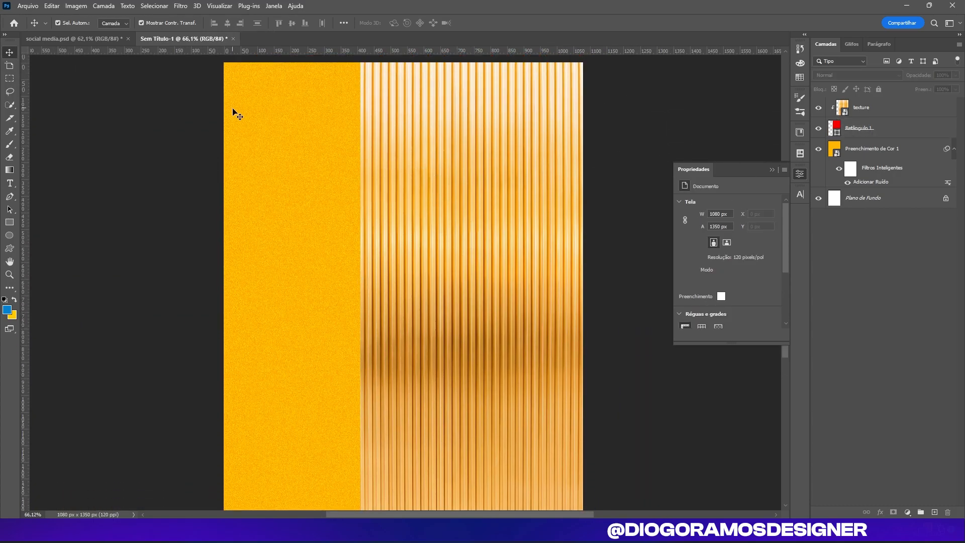
{"action": "left_click", "coordinate": [74, 39]}
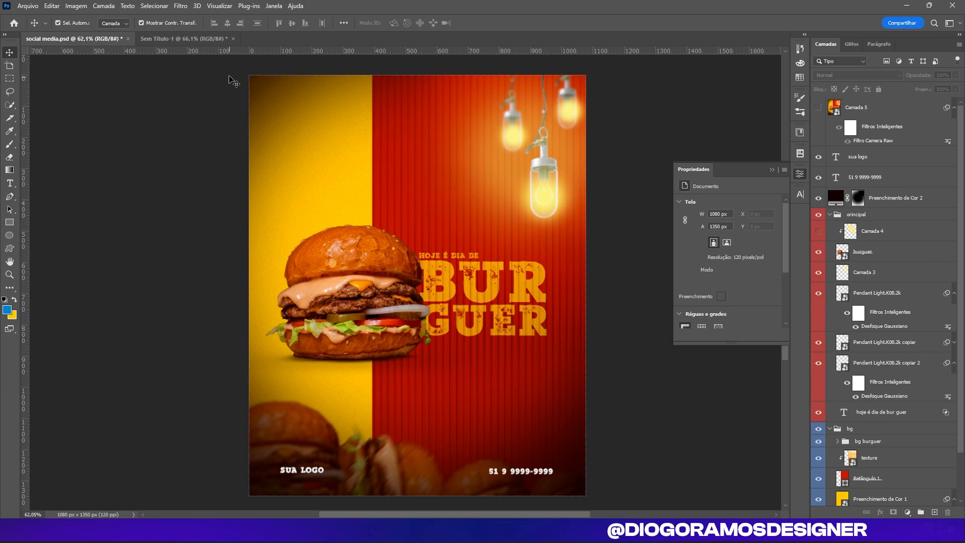
{"action": "key", "text": "ctrl+Tab"}
{"action": "scroll", "coordinate": [523, 226], "scroll_direction": "down", "scroll_amount": 3}
{"action": "scroll", "coordinate": [485, 233], "scroll_direction": "up", "scroll_amount": 2}
Step: Set the texture layer's blend mode to Multiplicação and deselect it
{"action": "left_click", "coordinate": [547, 215]}
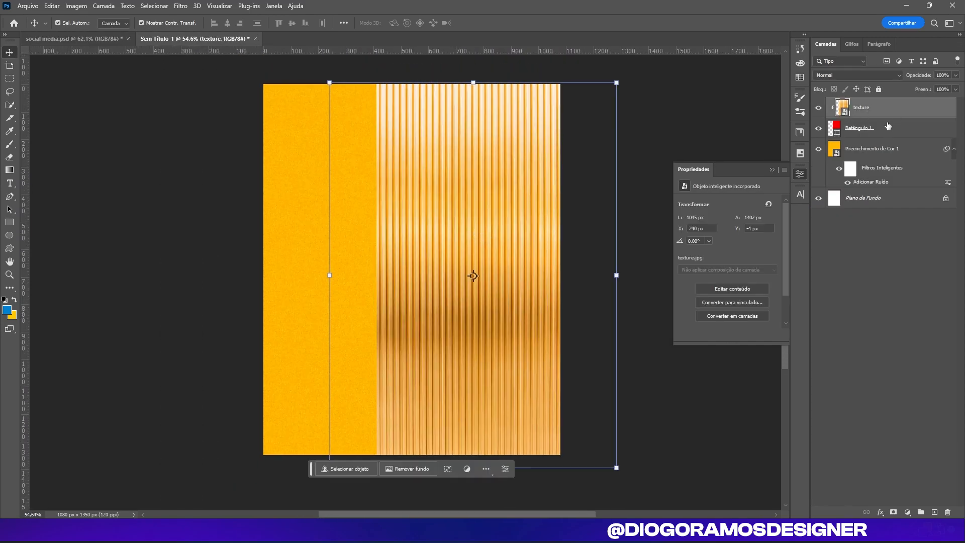
{"action": "left_click", "coordinate": [838, 76]}
{"action": "left_click", "coordinate": [838, 75]}
{"action": "left_click", "coordinate": [838, 76]}
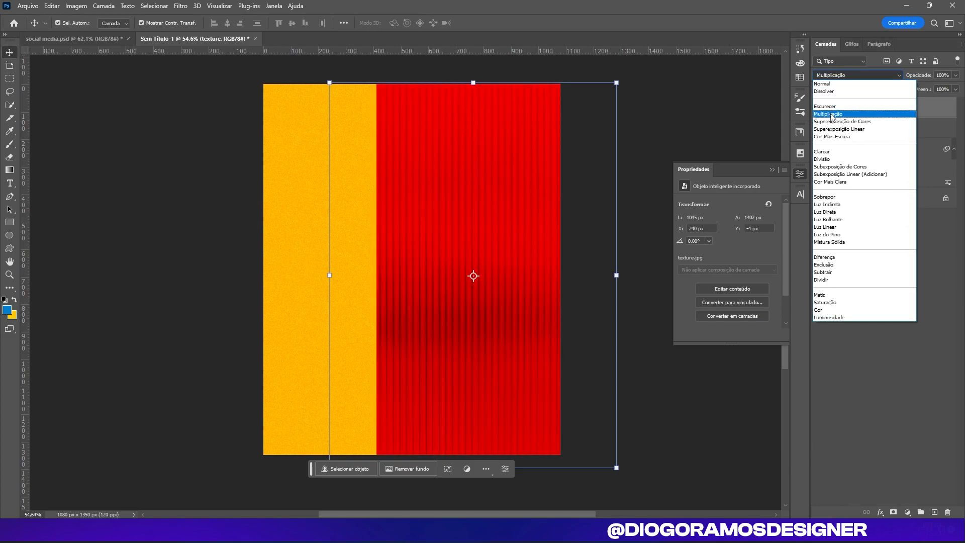
{"action": "left_click", "coordinate": [830, 114]}
{"action": "left_click", "coordinate": [651, 136]}
{"action": "scroll", "coordinate": [482, 224], "scroll_direction": "up", "scroll_amount": 1}
{"action": "scroll", "coordinate": [359, 295], "scroll_direction": "down", "scroll_amount": 1}
{"action": "scroll", "coordinate": [399, 280], "scroll_direction": "up", "scroll_amount": 1}
{"action": "scroll", "coordinate": [407, 279], "scroll_direction": "down", "scroll_amount": 3}
{"action": "scroll", "coordinate": [395, 262], "scroll_direction": "up", "scroll_amount": 2}
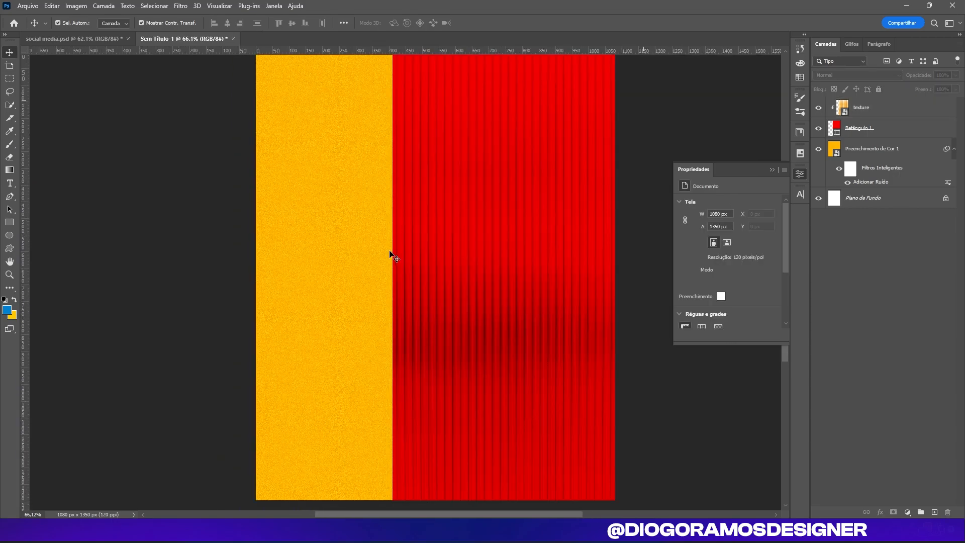
Step: Examine the burger, title and textured background of the finished design in social media.psd
{"action": "left_click", "coordinate": [72, 39]}
{"action": "scroll", "coordinate": [415, 238], "scroll_direction": "up", "scroll_amount": 1}
{"action": "scroll", "coordinate": [402, 185], "scroll_direction": "down", "scroll_amount": 1}
{"action": "scroll", "coordinate": [399, 204], "scroll_direction": "up", "scroll_amount": 1}
{"action": "scroll", "coordinate": [409, 213], "scroll_direction": "down", "scroll_amount": 2}
{"action": "scroll", "coordinate": [410, 214], "scroll_direction": "up", "scroll_amount": 2}
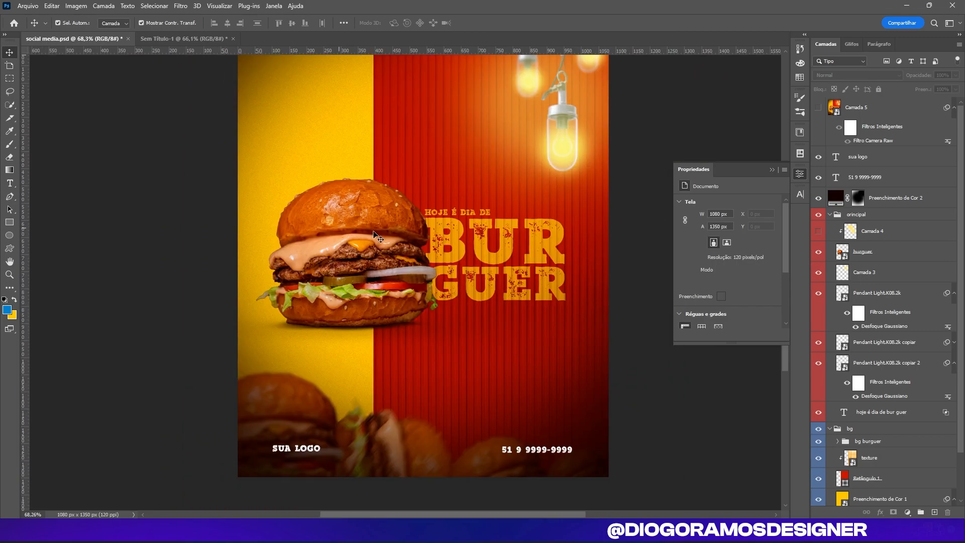
{"action": "scroll", "coordinate": [293, 255], "scroll_direction": "up", "scroll_amount": 3}
{"action": "scroll", "coordinate": [446, 229], "scroll_direction": "down", "scroll_amount": 3}
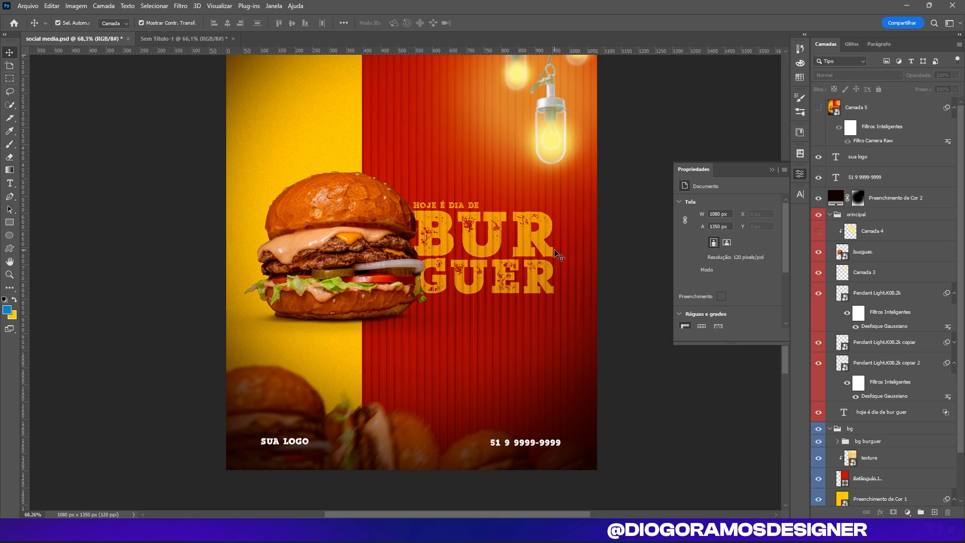
Step: Open burguer.jpg from the materiais folder as a separate document, keeping its embedded colour profile
{"action": "mouse_move", "coordinate": [495, 531]}
{"action": "left_click", "coordinate": [504, 486]}
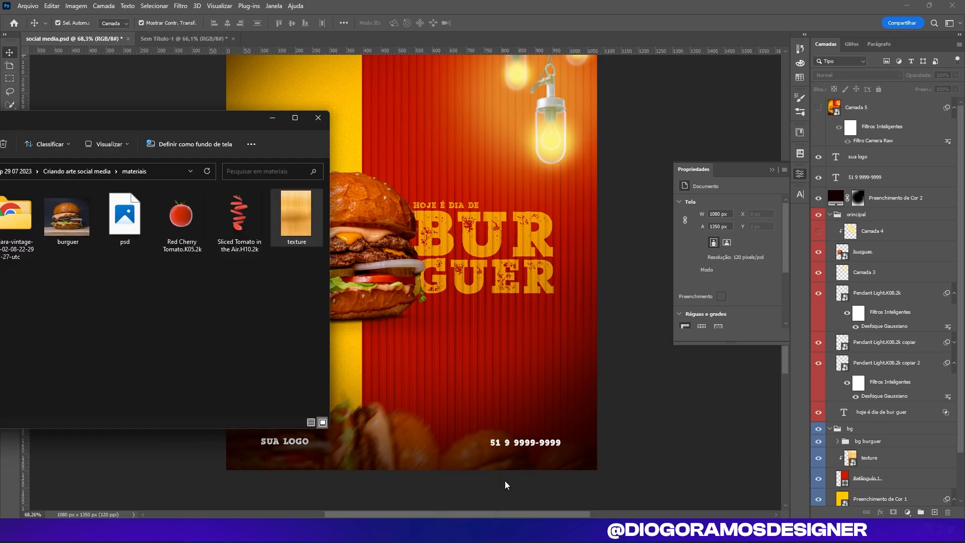
{"action": "left_click_drag", "start_coordinate": [134, 126], "coordinate": [370, 143]}
{"action": "left_click_drag", "start_coordinate": [307, 308], "coordinate": [318, 209]}
{"action": "left_click_drag", "start_coordinate": [294, 243], "coordinate": [333, 71]}
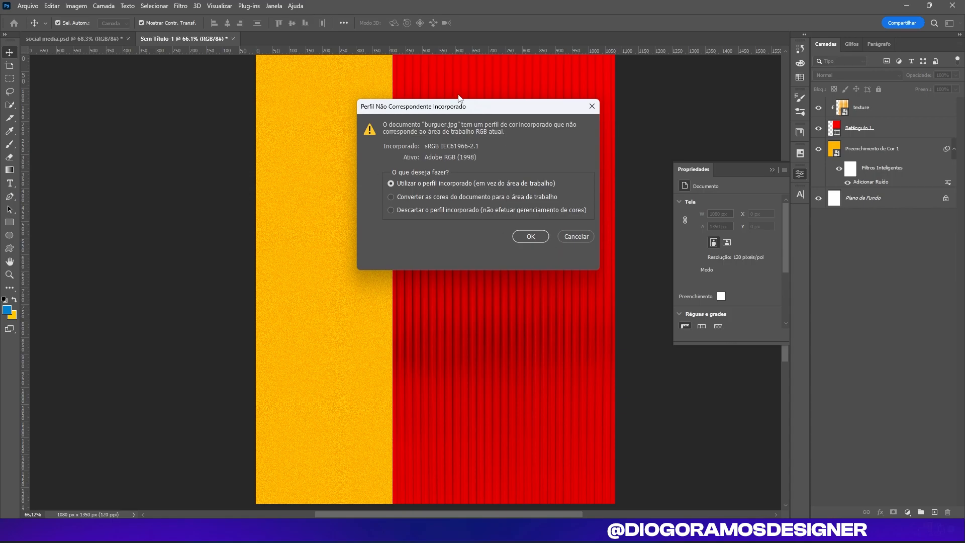
{"action": "left_click", "coordinate": [533, 237]}
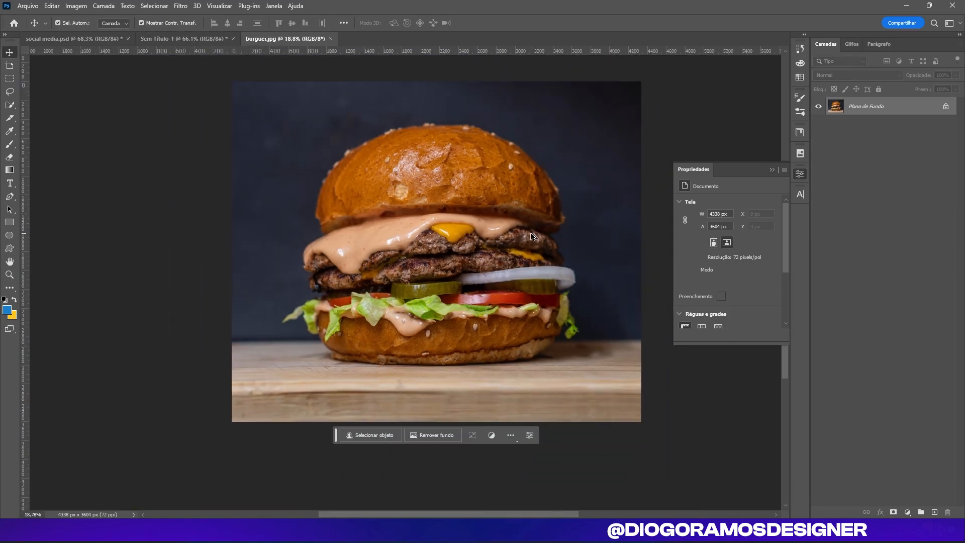
Step: Collapse the Properties and unlock the burger photo's background layer, leaving it deselected
{"action": "scroll", "coordinate": [533, 237], "scroll_direction": "down", "scroll_amount": 1}
{"action": "left_click", "coordinate": [773, 170]}
{"action": "left_click", "coordinate": [945, 107]}
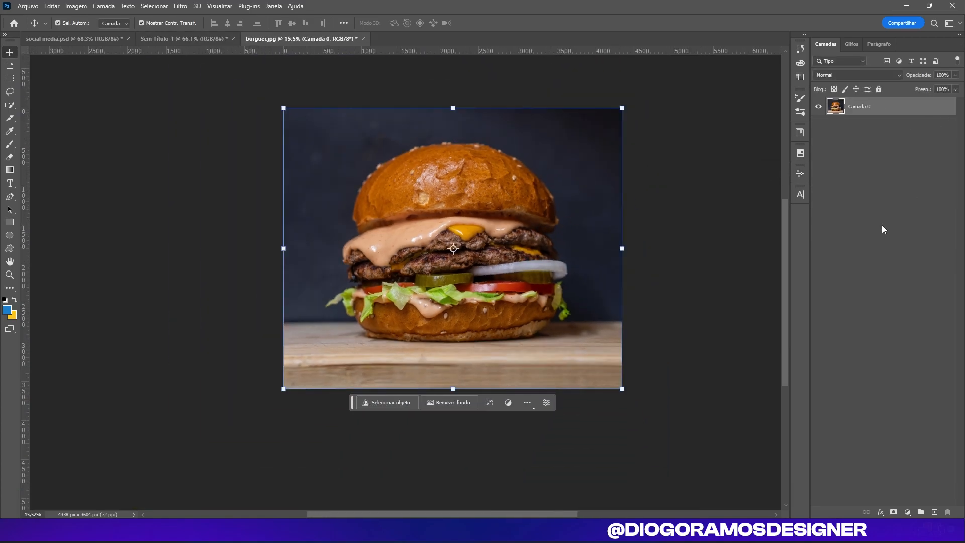
{"action": "left_click", "coordinate": [699, 250]}
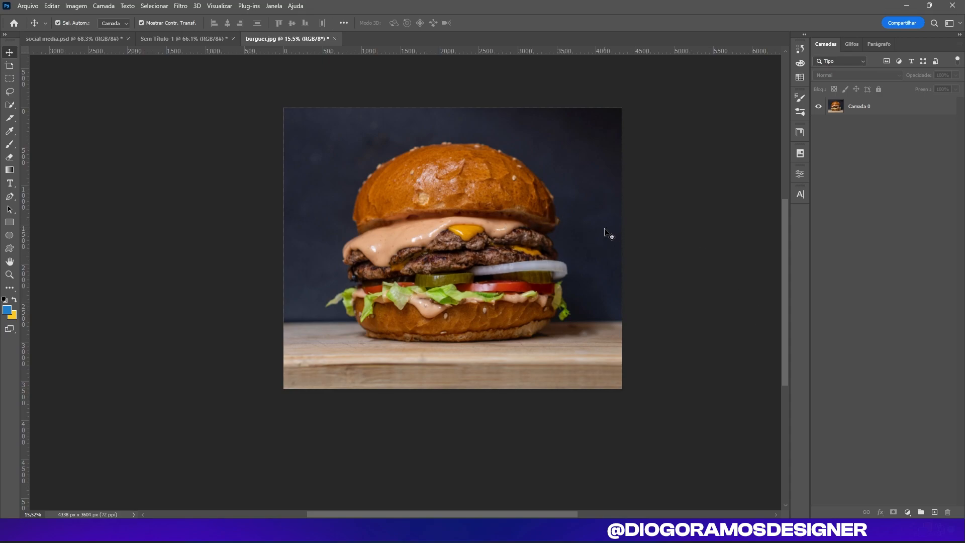
{"action": "scroll", "coordinate": [598, 195], "scroll_direction": "up", "scroll_amount": 2}
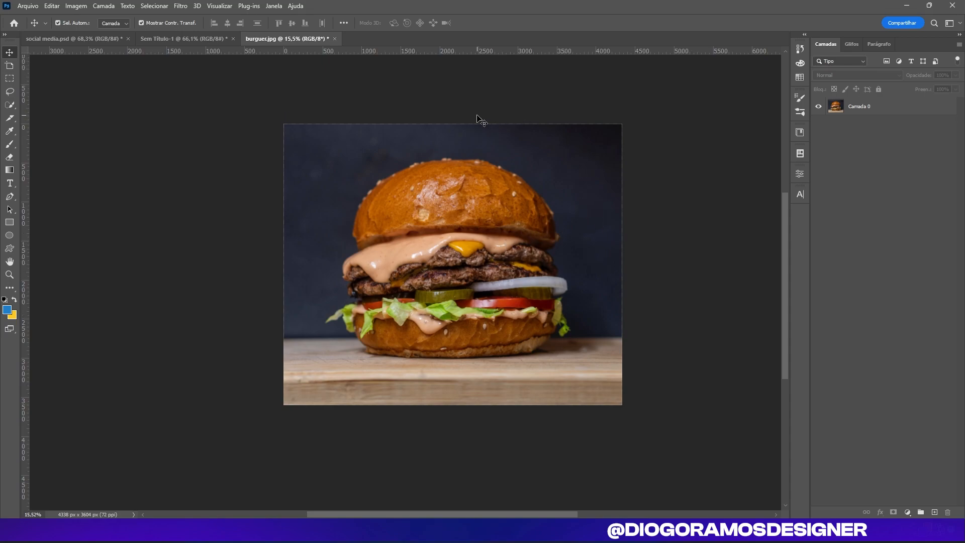
Step: Select the burger on Camada 0 automatically with the Quick Selection tool's Selecionar assunto option
{"action": "scroll", "coordinate": [473, 251], "scroll_direction": "up", "scroll_amount": 2}
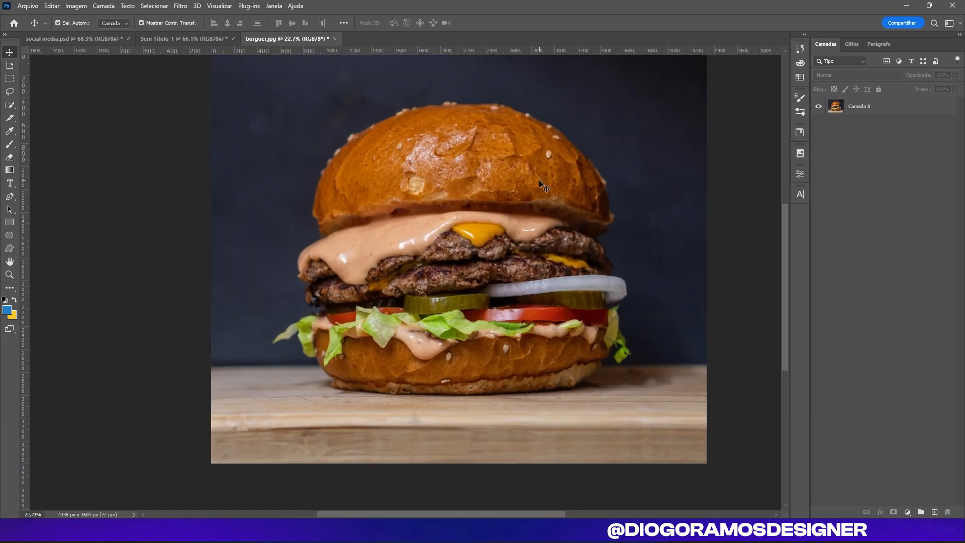
{"action": "scroll", "coordinate": [70, 138], "scroll_direction": "up", "scroll_amount": 3}
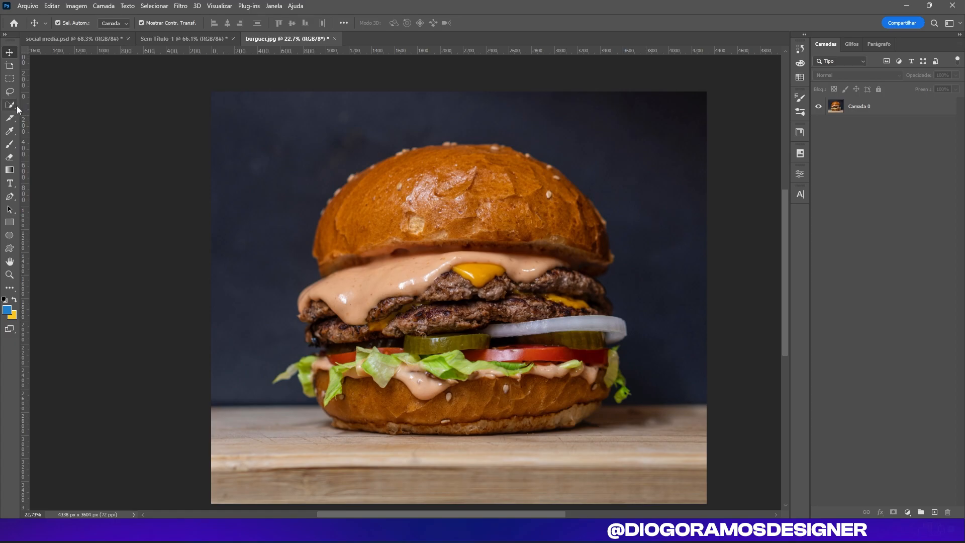
{"action": "left_click", "coordinate": [9, 105]}
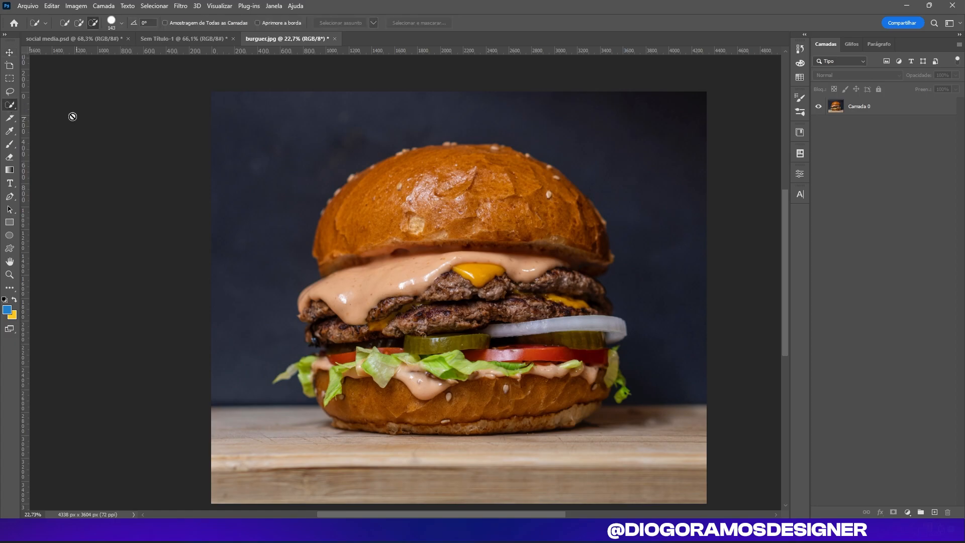
{"action": "left_click", "coordinate": [858, 111]}
{"action": "scroll", "coordinate": [338, 105], "scroll_direction": "down", "scroll_amount": 2}
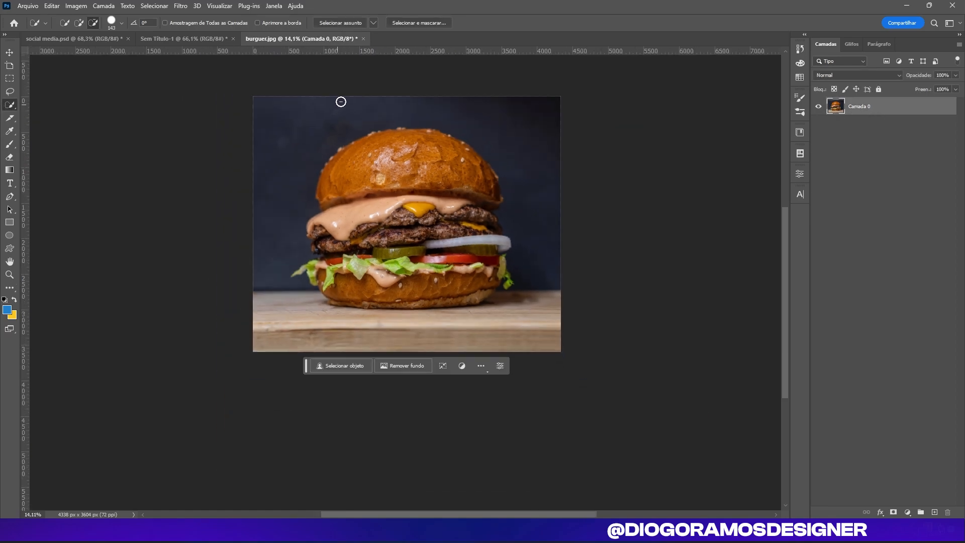
{"action": "scroll", "coordinate": [336, 105], "scroll_direction": "up", "scroll_amount": 1}
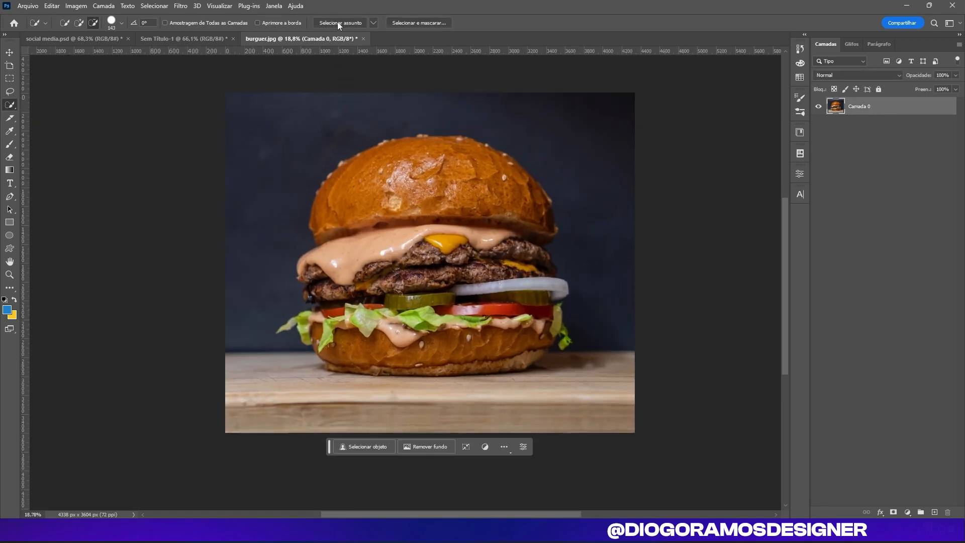
{"action": "left_click", "coordinate": [340, 24]}
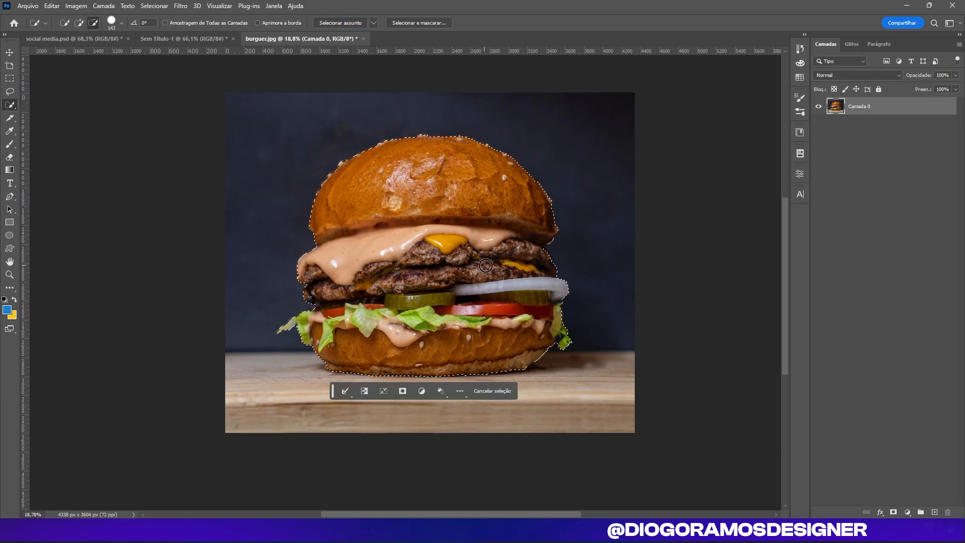
Step: Examine the selection outline around the burger's patties, lettuce and bottom bun
{"action": "scroll", "coordinate": [481, 265], "scroll_direction": "up", "scroll_amount": 5}
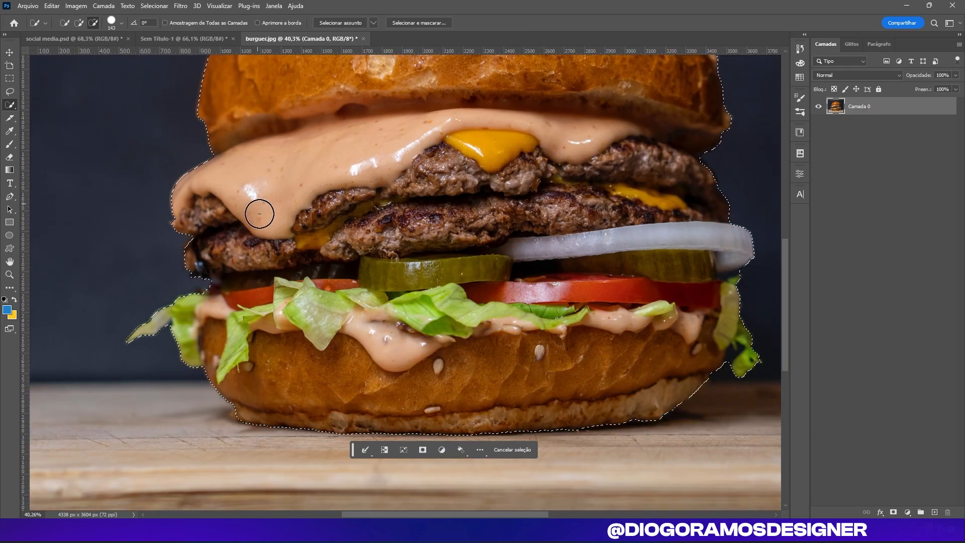
{"action": "scroll", "coordinate": [257, 203], "scroll_direction": "down", "scroll_amount": 5}
{"action": "scroll", "coordinate": [474, 278], "scroll_direction": "up", "scroll_amount": 2}
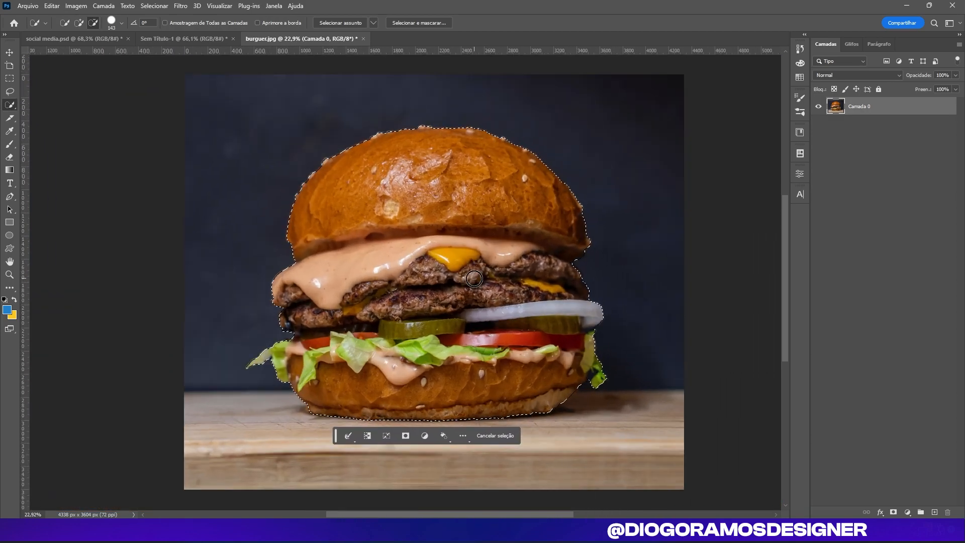
{"action": "scroll", "coordinate": [302, 378], "scroll_direction": "up", "scroll_amount": 3}
{"action": "scroll", "coordinate": [337, 309], "scroll_direction": "down", "scroll_amount": 4}
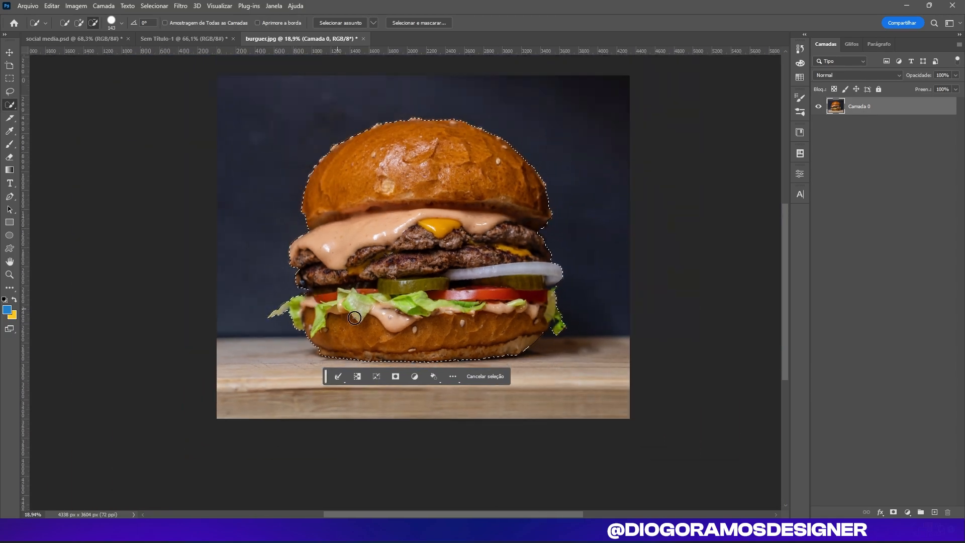
{"action": "scroll", "coordinate": [475, 327], "scroll_direction": "up", "scroll_amount": 6}
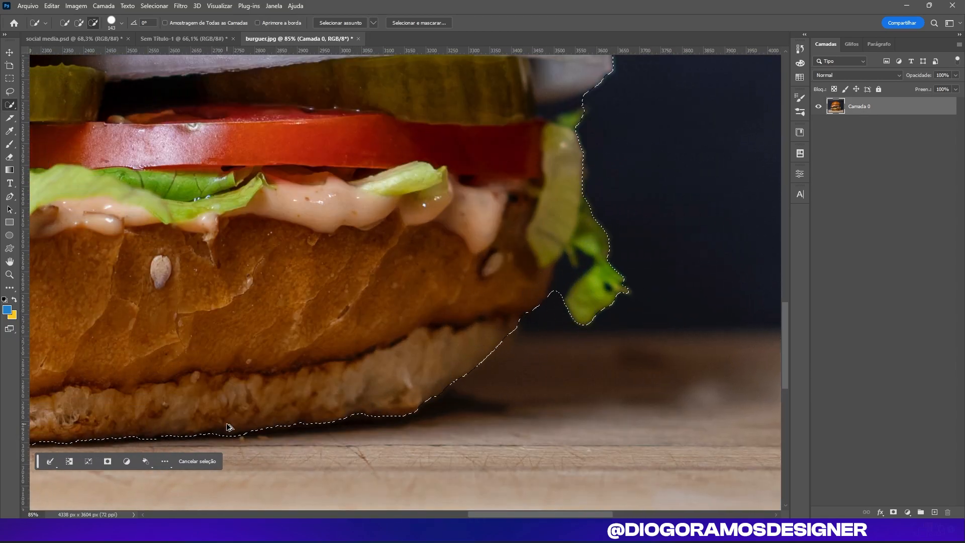
{"action": "scroll", "coordinate": [229, 428], "scroll_direction": "down", "scroll_amount": 4}
{"action": "scroll", "coordinate": [172, 448], "scroll_direction": "up", "scroll_amount": 4}
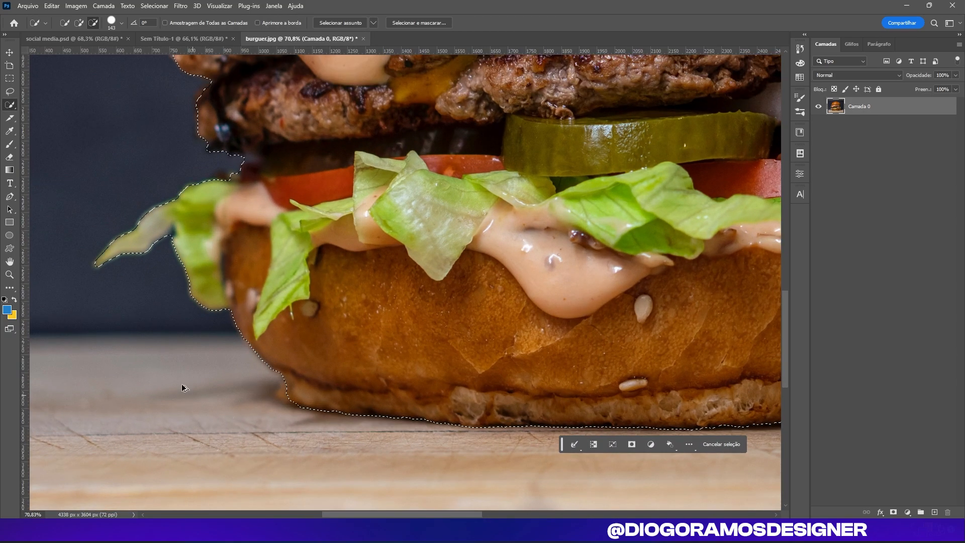
Step: Add the missed lower-left corner of the bottom bun to the selection with the Lasso tool
{"action": "scroll", "coordinate": [250, 408], "scroll_direction": "up", "scroll_amount": 5}
{"action": "key", "text": "l"}
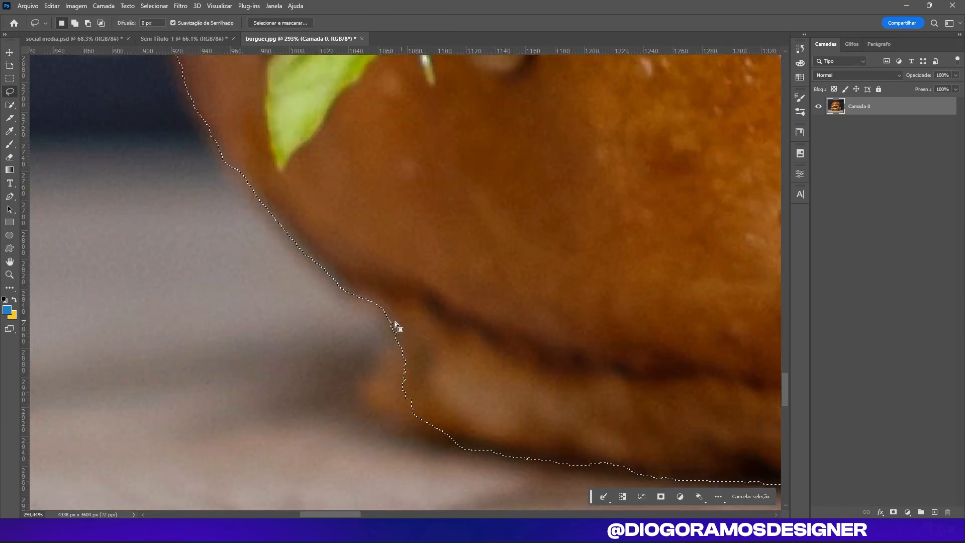
{"action": "scroll", "coordinate": [298, 322], "scroll_direction": "down", "scroll_amount": 4}
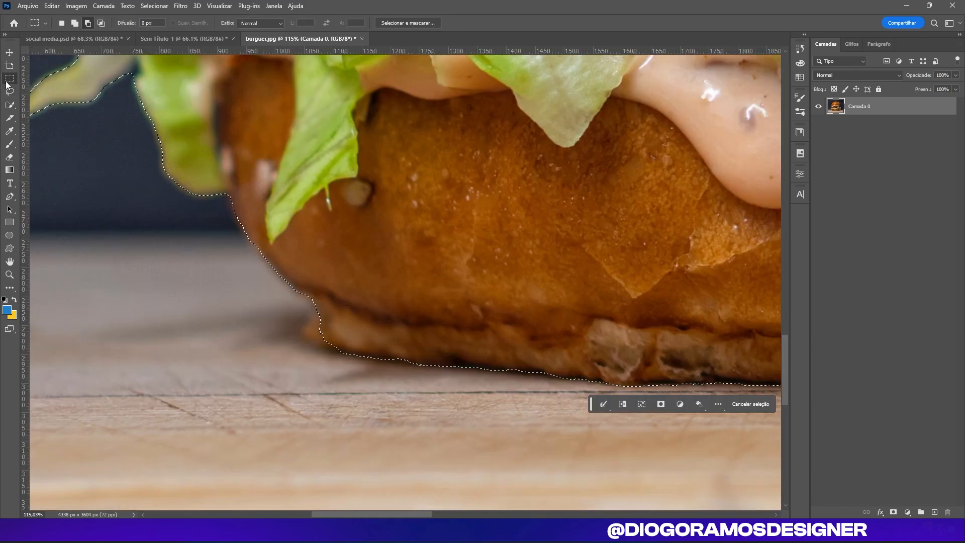
{"action": "scroll", "coordinate": [318, 330], "scroll_direction": "up", "scroll_amount": 2}
{"action": "left_click_drag", "start_coordinate": [335, 297], "coordinate": [300, 330]}
{"action": "left_click_drag", "start_coordinate": [373, 364], "coordinate": [374, 365]}
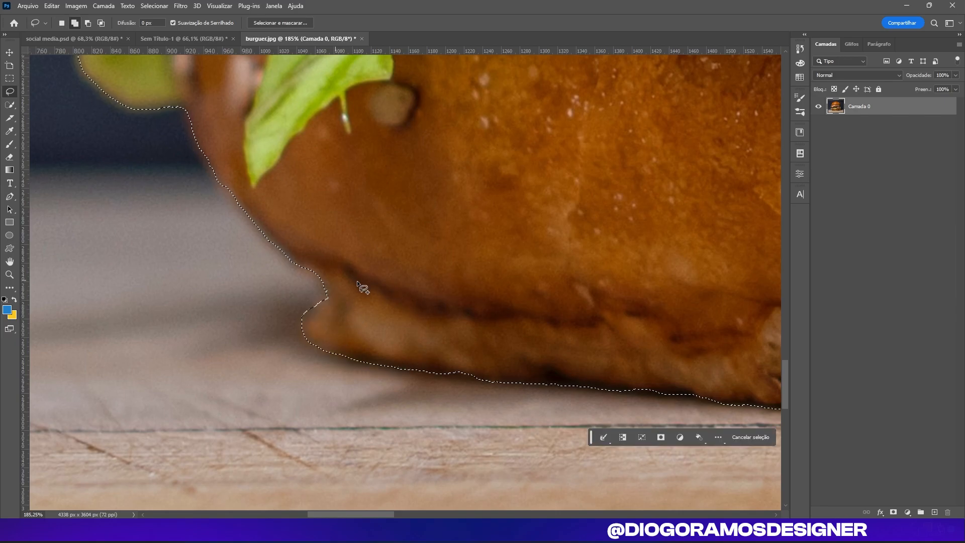
Step: Subtract the small dark gap between the left lettuce leaves from the burger selection with the Lasso tool
{"action": "scroll", "coordinate": [408, 200], "scroll_direction": "up", "scroll_amount": 9}
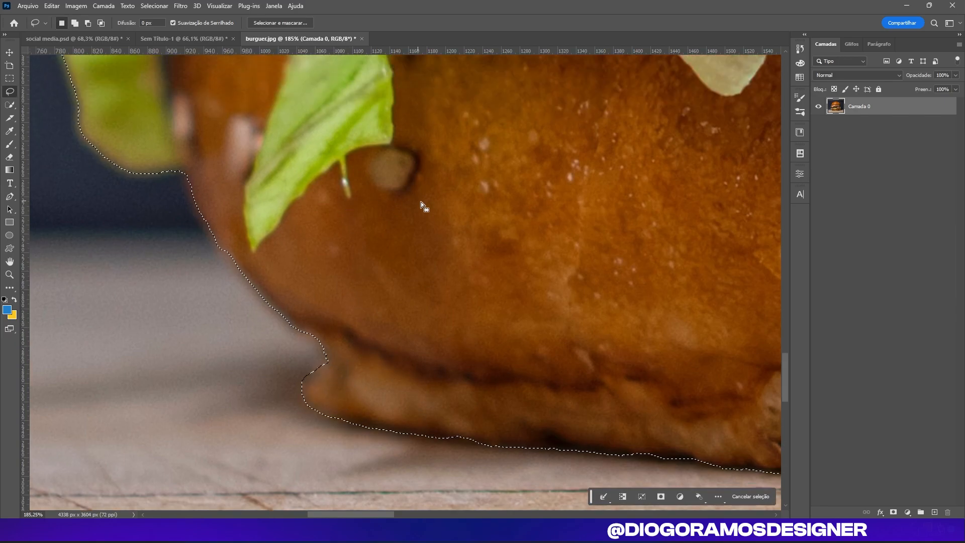
{"action": "scroll", "coordinate": [409, 189], "scroll_direction": "left", "scroll_amount": 6}
{"action": "scroll", "coordinate": [85, 125], "scroll_direction": "up", "scroll_amount": 5}
{"action": "scroll", "coordinate": [231, 107], "scroll_direction": "left", "scroll_amount": 3}
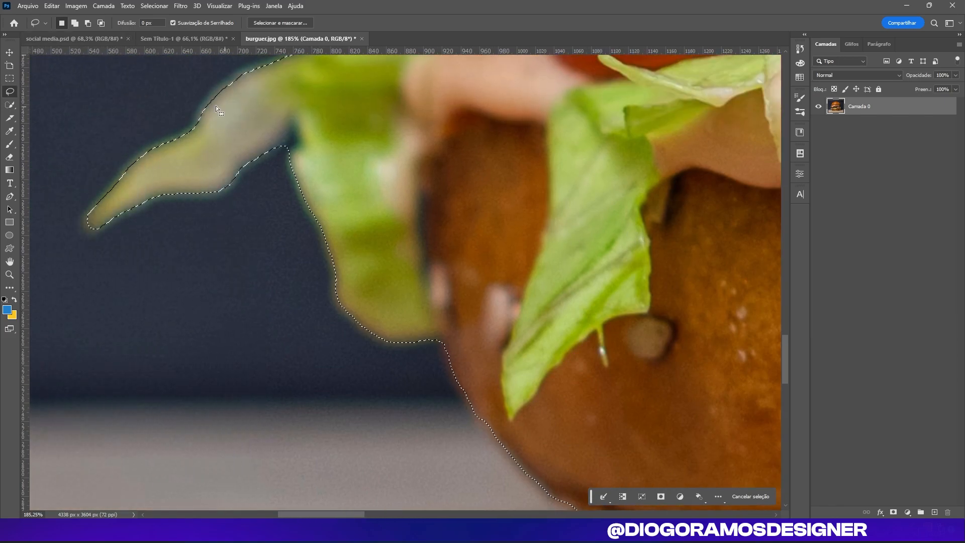
{"action": "scroll", "coordinate": [269, 198], "scroll_direction": "up", "scroll_amount": 5}
{"action": "scroll", "coordinate": [338, 296], "scroll_direction": "left", "scroll_amount": 3}
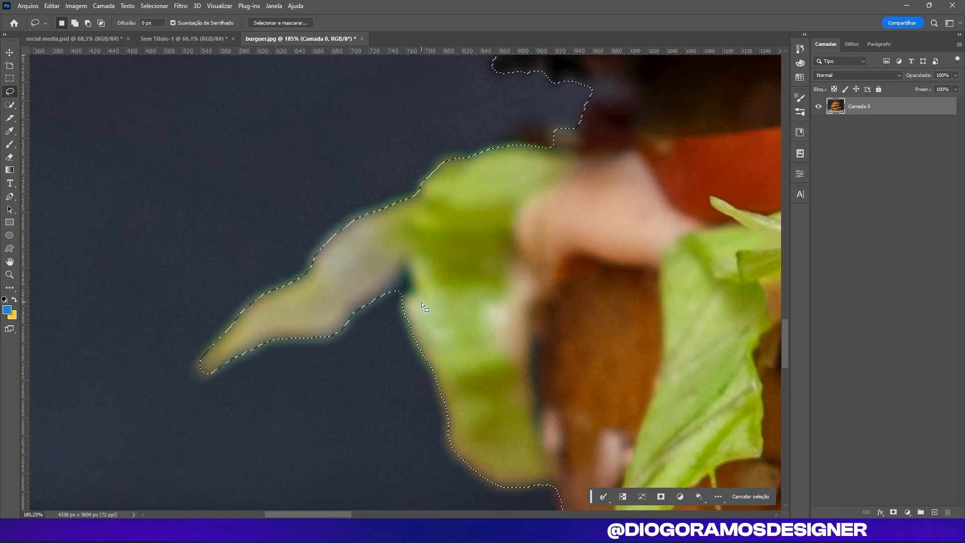
{"action": "scroll", "coordinate": [387, 290], "scroll_direction": "up", "scroll_amount": 3}
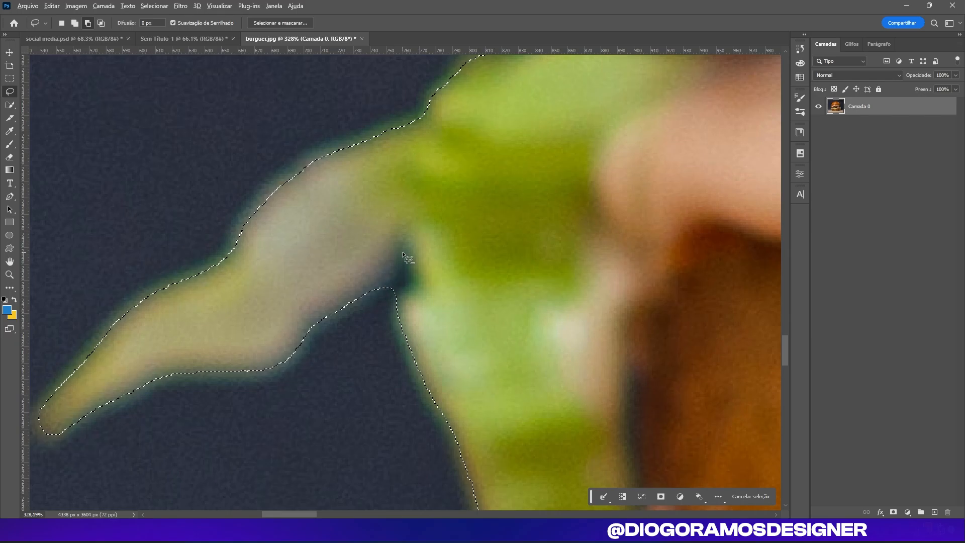
{"action": "mouse_move", "coordinate": [377, 295]}
{"action": "left_mouse_down"}
{"action": "mouse_move", "coordinate": [413, 256]}
{"action": "mouse_move", "coordinate": [403, 299]}
{"action": "mouse_move", "coordinate": [386, 310]}
{"action": "mouse_move", "coordinate": [386, 291]}
{"action": "left_mouse_up"}
Step: Check the rest of the selection outline and add a layer mask to Camada 0 that isolates the burger
{"action": "scroll", "coordinate": [376, 305], "scroll_direction": "down", "scroll_amount": 10}
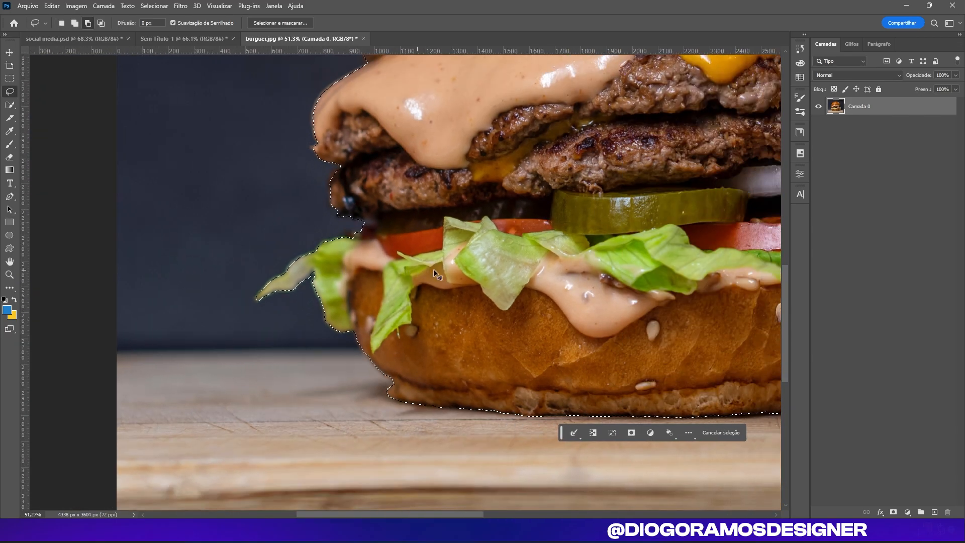
{"action": "scroll", "coordinate": [507, 274], "scroll_direction": "up", "scroll_amount": 5}
{"action": "scroll", "coordinate": [473, 251], "scroll_direction": "down", "scroll_amount": 5}
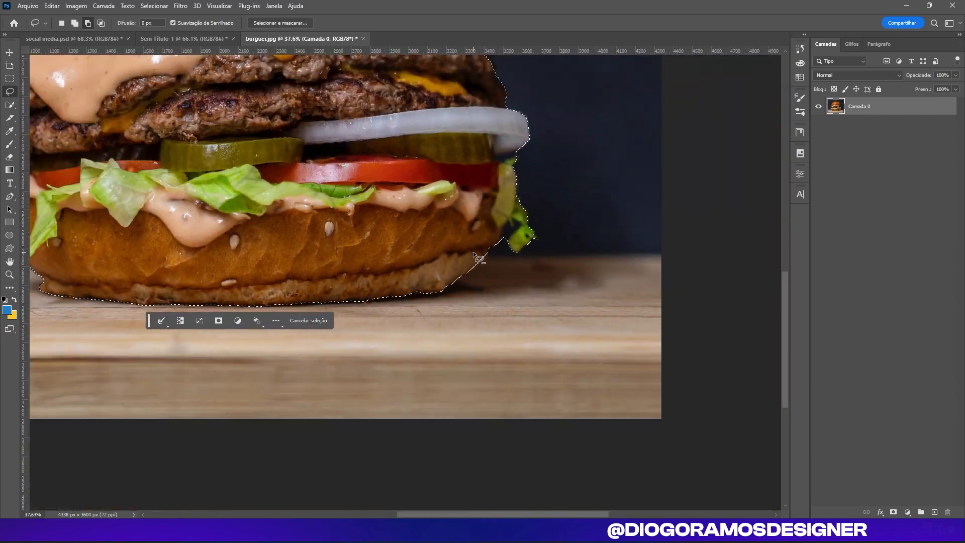
{"action": "key", "text": "ctrl+0"}
{"action": "scroll", "coordinate": [434, 213], "scroll_direction": "down", "scroll_amount": 1}
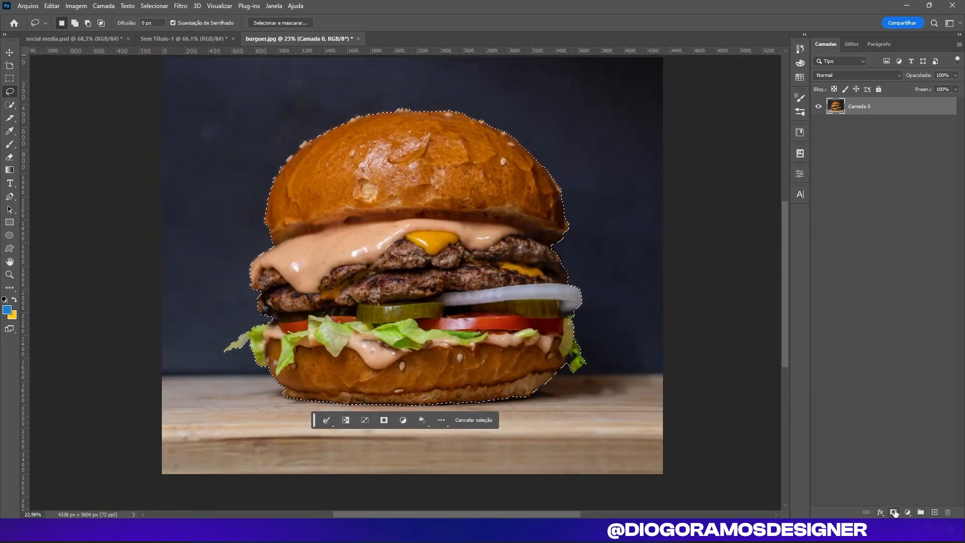
{"action": "mouse_move", "coordinate": [893, 512]}
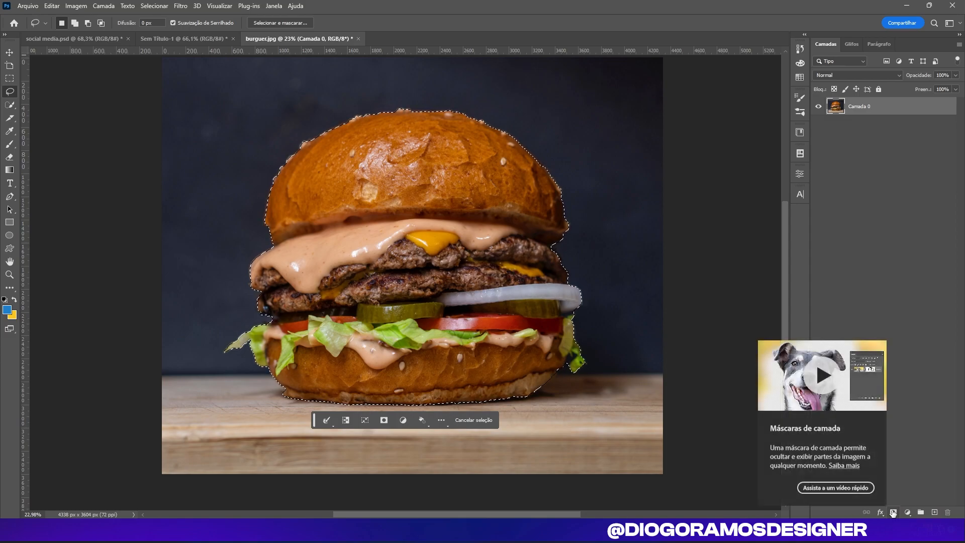
{"action": "left_click", "coordinate": [894, 512]}
{"action": "scroll", "coordinate": [232, 157], "scroll_direction": "up", "scroll_amount": 1}
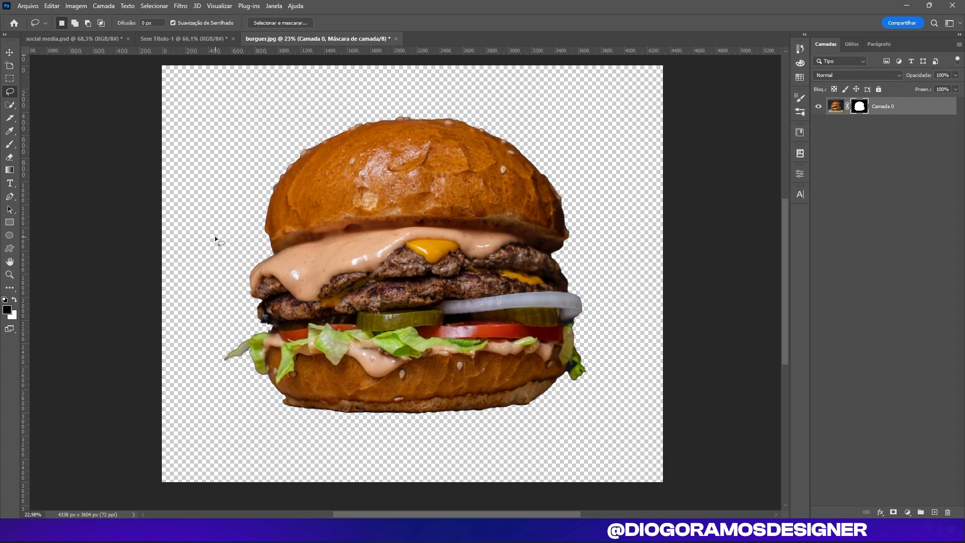
Step: Copy the masked burger layer from burguer.jpg into the Sem Título-1 document above the texture layer
{"action": "scroll", "coordinate": [216, 238], "scroll_direction": "up", "scroll_amount": 5}
{"action": "scroll", "coordinate": [711, 152], "scroll_direction": "left", "scroll_amount": 5}
{"action": "scroll", "coordinate": [710, 156], "scroll_direction": "down", "scroll_amount": 4}
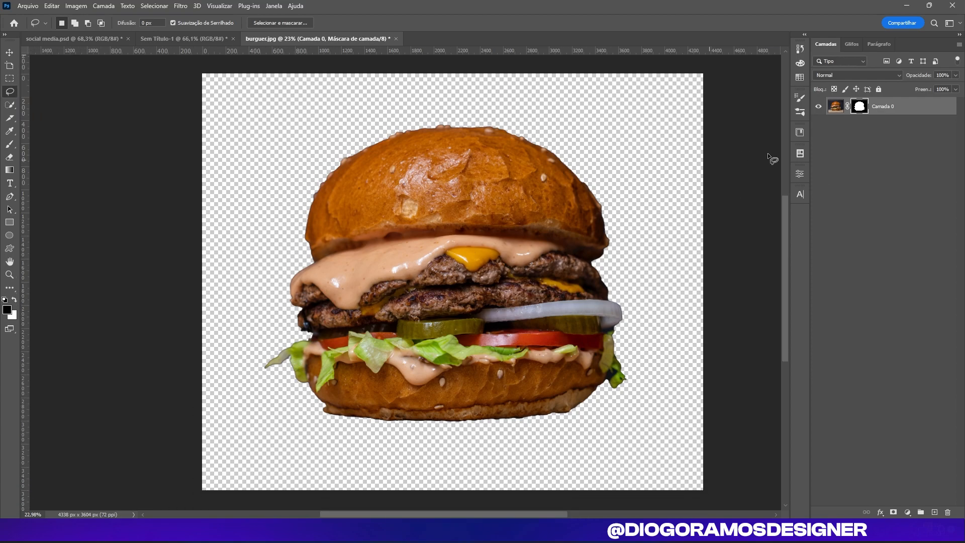
{"action": "left_click", "coordinate": [890, 111]}
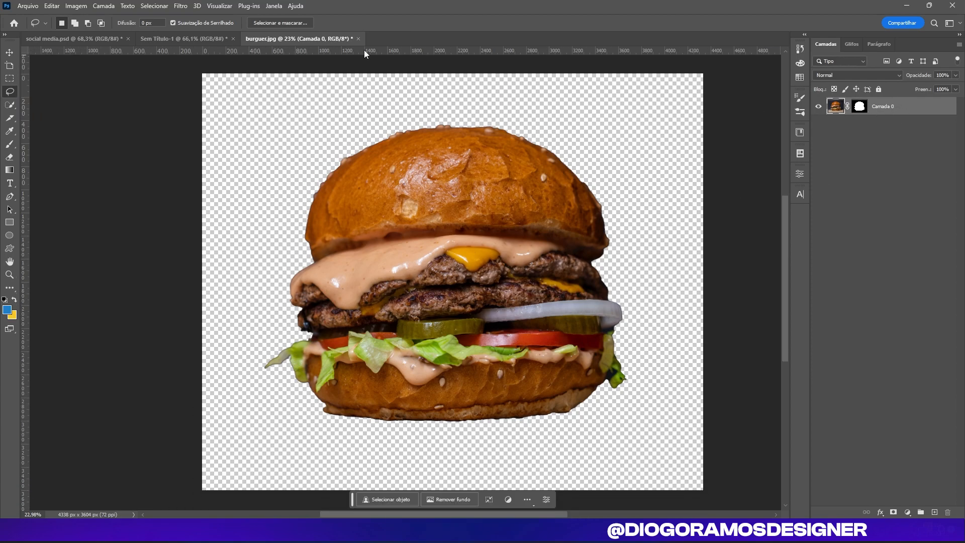
{"action": "left_click", "coordinate": [167, 40]}
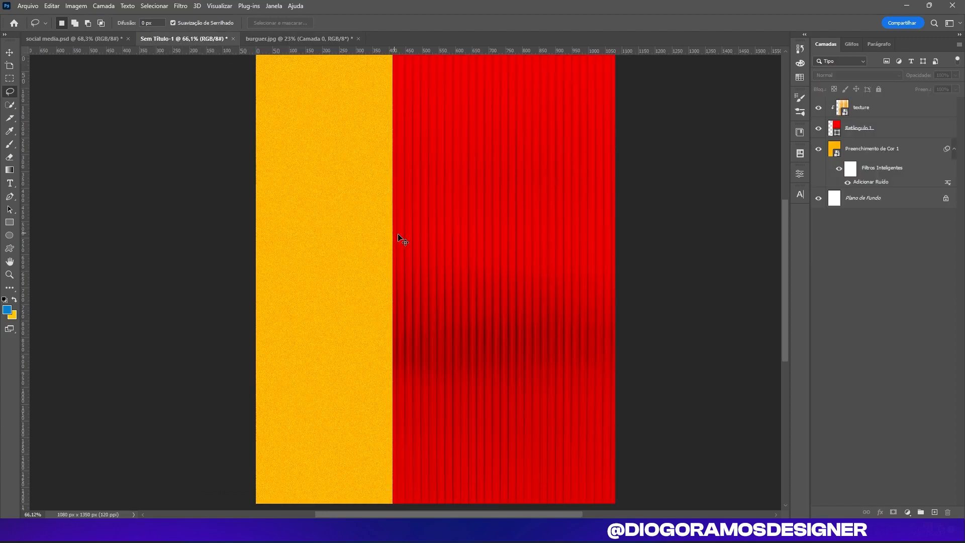
{"action": "key", "text": "ctrl+v"}
{"action": "key", "text": "ctrl+t"}
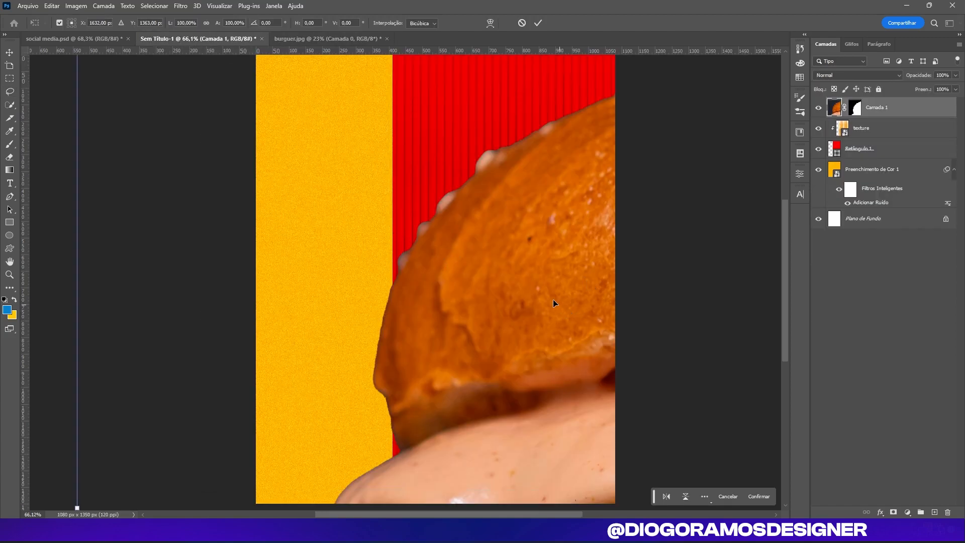
{"action": "key", "text": "Return"}
{"action": "scroll", "coordinate": [425, 280], "scroll_direction": "down", "scroll_amount": 3}
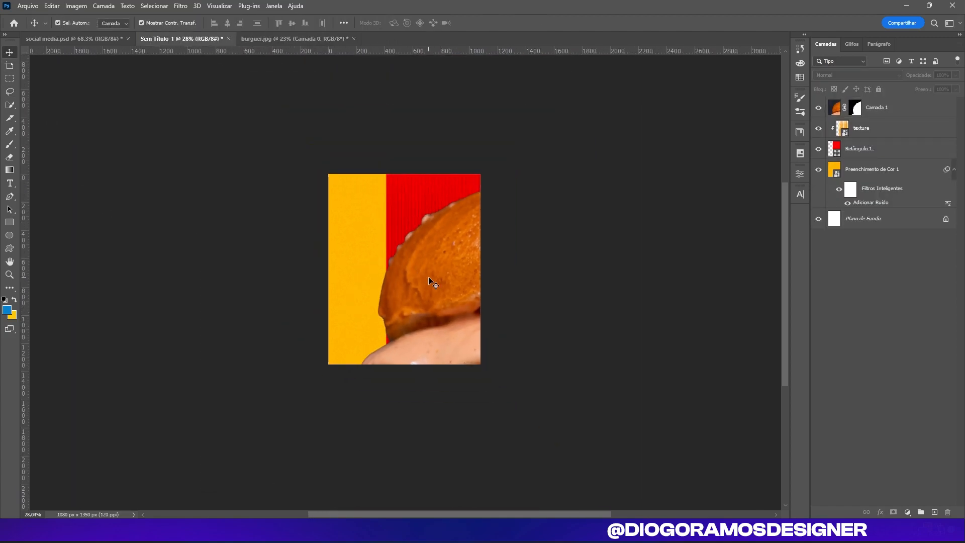
Step: Look back at burguer.jpg, return to Sem Título-1 and select the pasted burger layer
{"action": "left_click", "coordinate": [293, 39]}
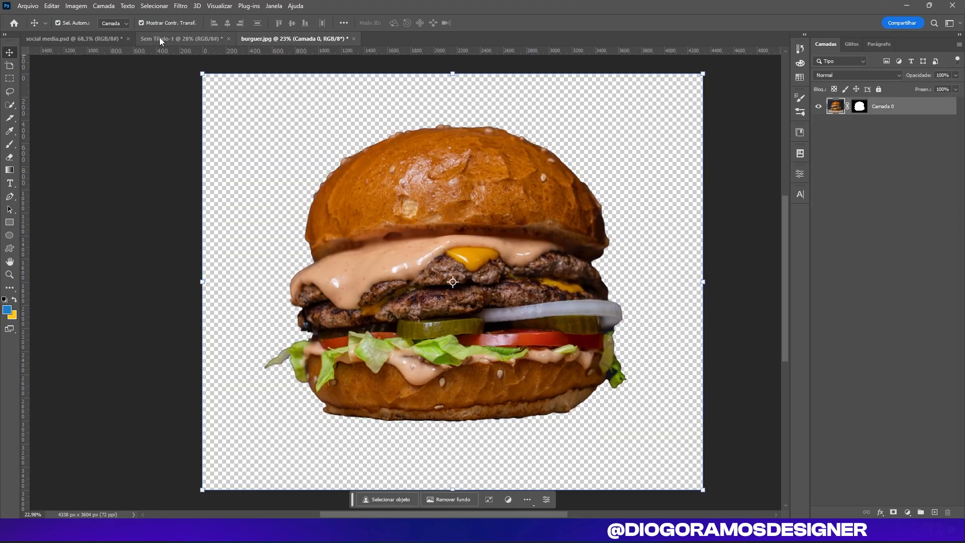
{"action": "left_click", "coordinate": [180, 39]}
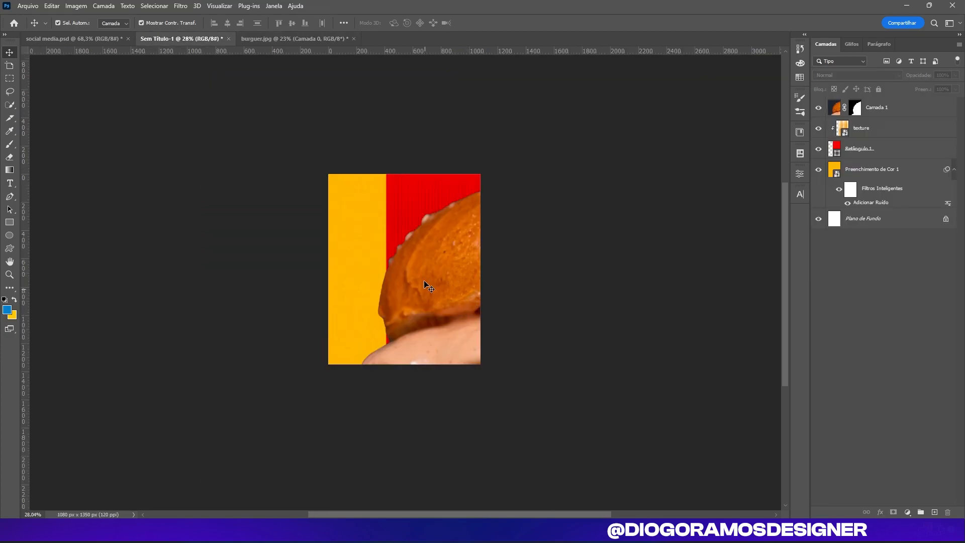
{"action": "left_click", "coordinate": [440, 258]}
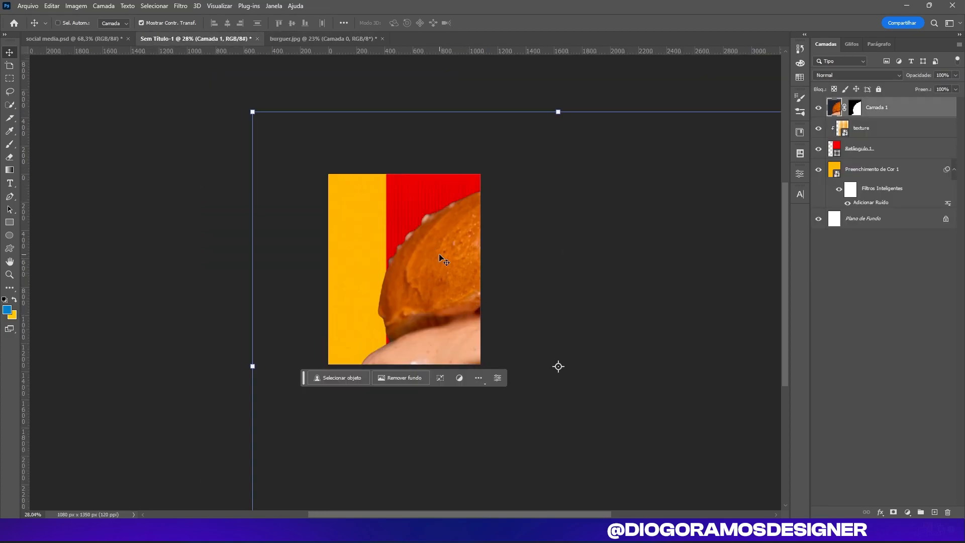
{"action": "key", "text": "ctrl+t"}
{"action": "key", "text": "ctrl+0"}
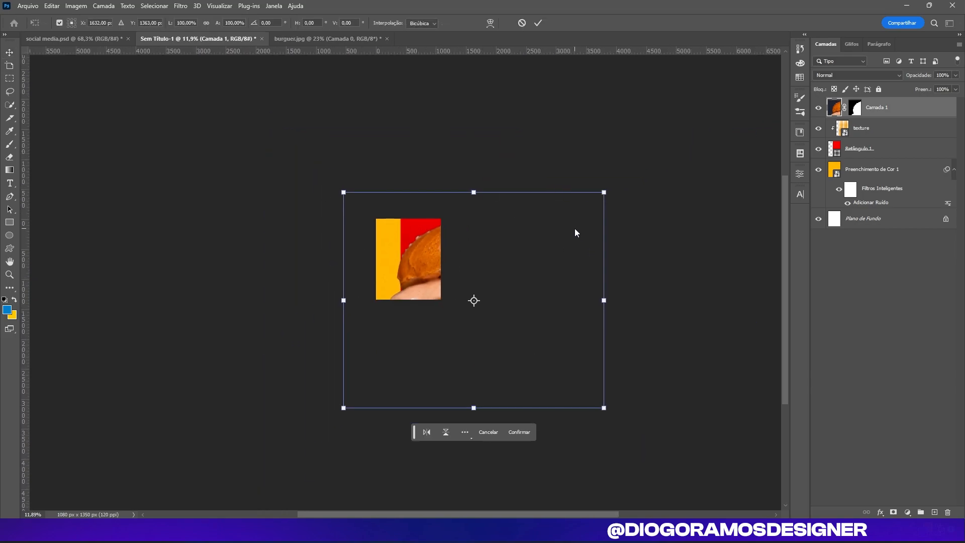
{"action": "left_click_drag", "start_coordinate": [605, 409], "coordinate": [430, 263]}
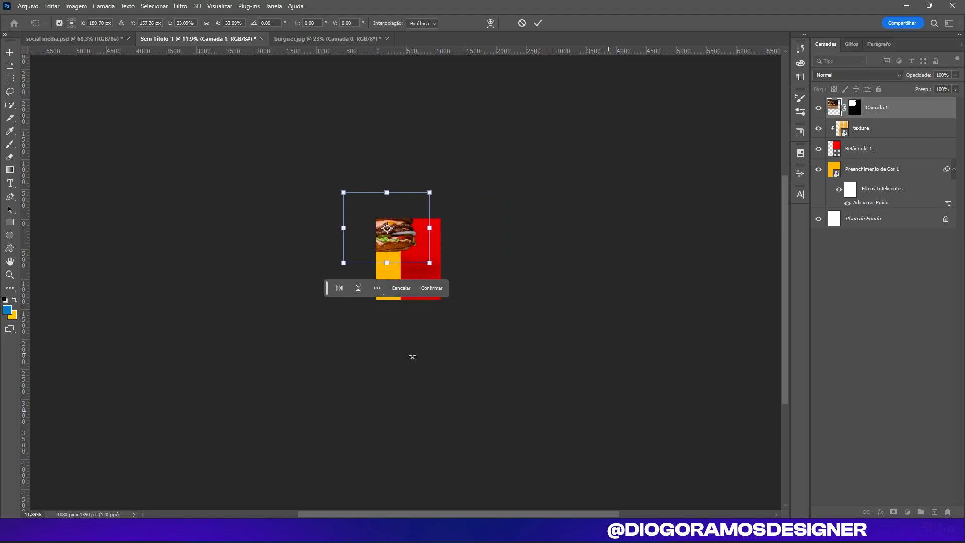
{"action": "scroll", "coordinate": [415, 353], "scroll_direction": "up", "scroll_amount": 5}
{"action": "scroll", "coordinate": [407, 427], "scroll_direction": "up", "scroll_amount": 5}
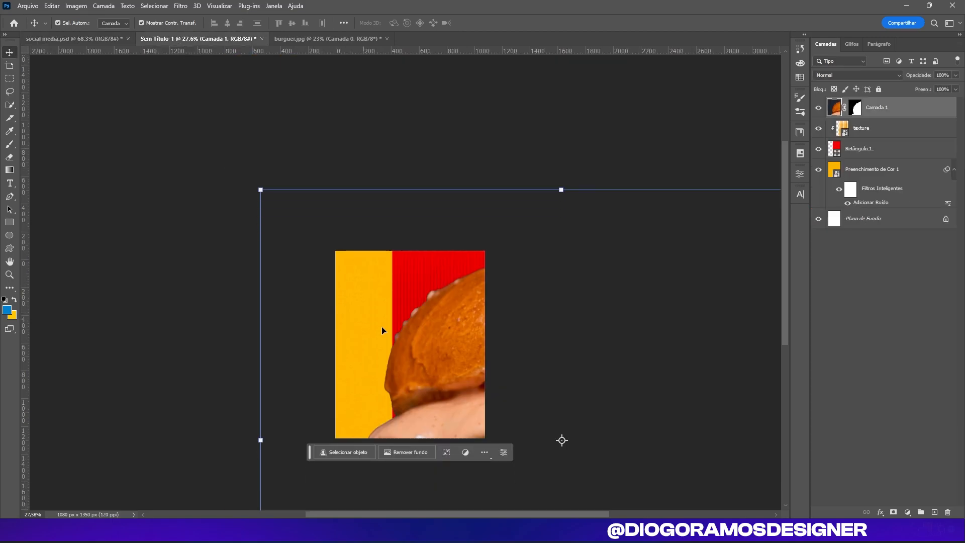
Step: Scale the pasted burger layer down to about 23.63% and place it across the boundary between the yellow and red halves
{"action": "scroll", "coordinate": [701, 431], "scroll_direction": "down", "scroll_amount": 3}
{"action": "scroll", "coordinate": [744, 431], "scroll_direction": "down", "scroll_amount": 5}
{"action": "left_click_drag", "start_coordinate": [642, 359], "coordinate": [425, 179]}
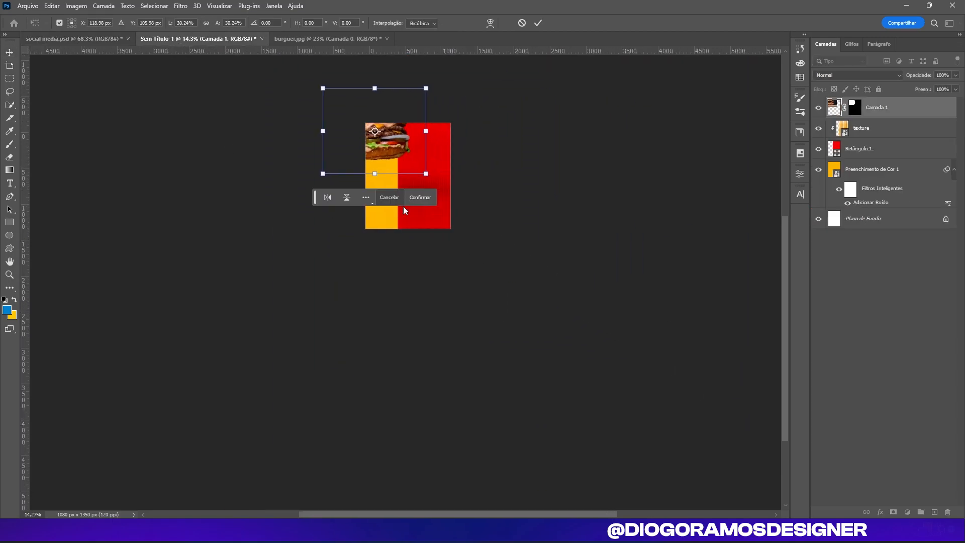
{"action": "scroll", "coordinate": [403, 204], "scroll_direction": "up", "scroll_amount": 7}
{"action": "scroll", "coordinate": [778, 242], "scroll_direction": "up", "scroll_amount": 4}
{"action": "left_click_drag", "start_coordinate": [441, 211], "coordinate": [465, 338]}
{"action": "left_click_drag", "start_coordinate": [380, 342], "coordinate": [403, 357]}
{"action": "left_click_drag", "start_coordinate": [380, 261], "coordinate": [380, 240]}
{"action": "left_click_drag", "start_coordinate": [381, 304], "coordinate": [382, 305]}
Step: Compare the burger's size and position with the reference in social media.psd and apply the transform in Sem Título-1
{"action": "left_click", "coordinate": [74, 39]}
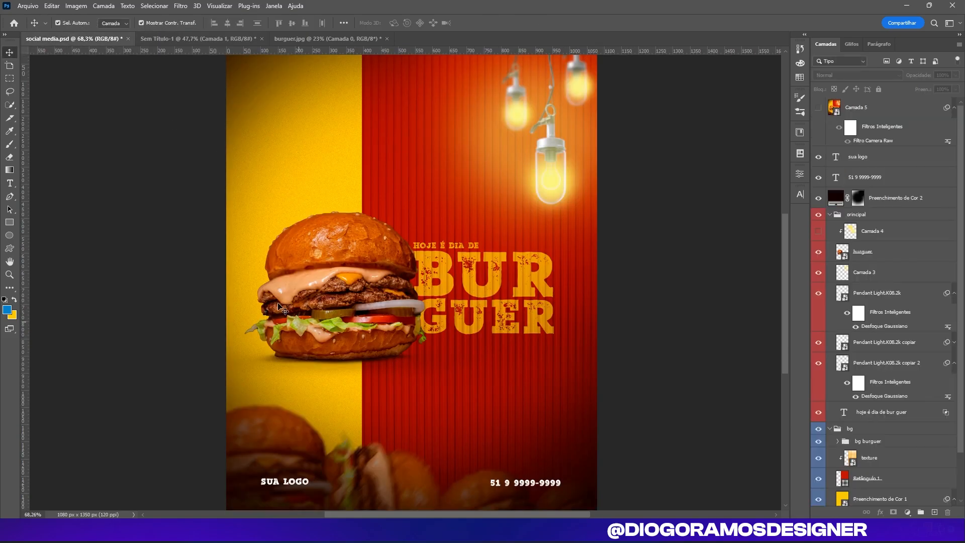
{"action": "left_click", "coordinate": [203, 38]}
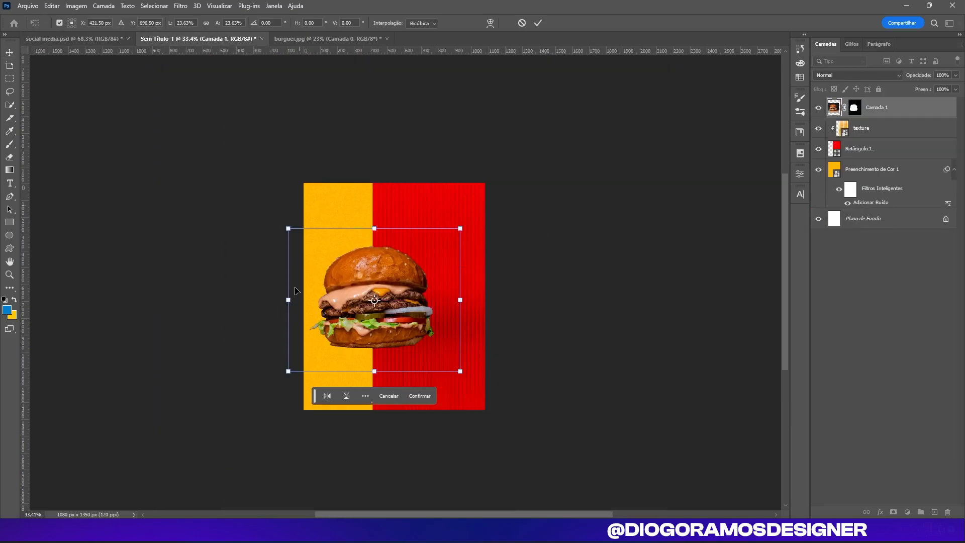
{"action": "scroll", "coordinate": [329, 309], "scroll_direction": "up", "scroll_amount": 3}
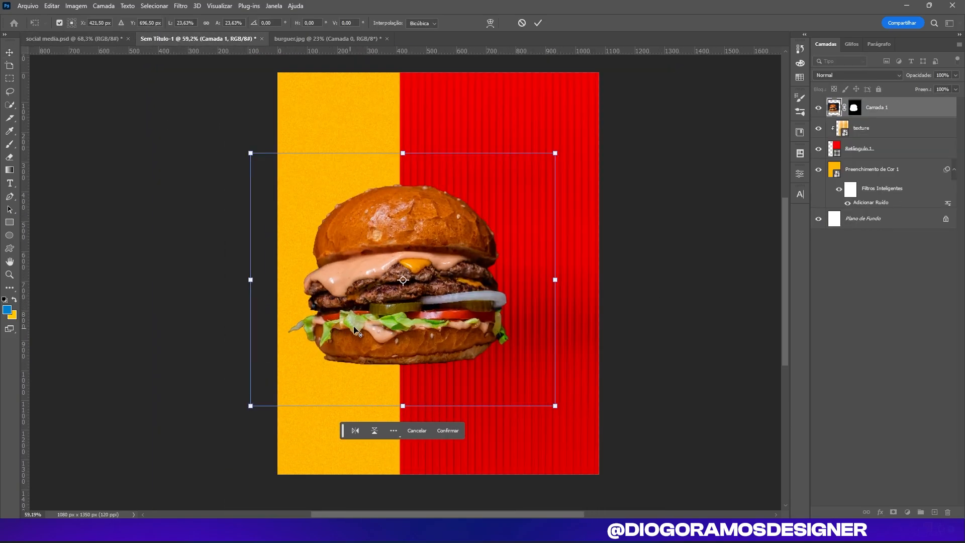
{"action": "key", "text": "Return"}
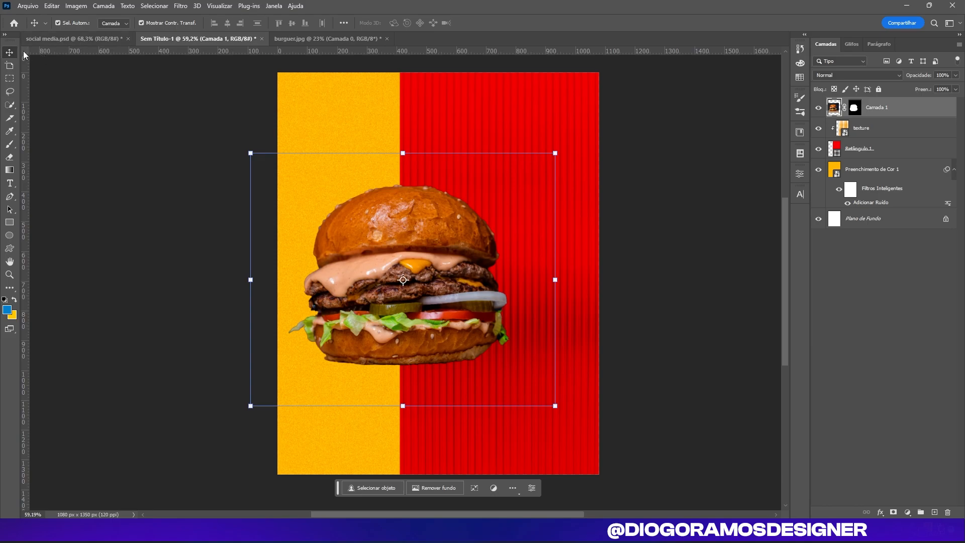
Step: Deselect the burger layer and examine the burger in social media.psd again before returning to Sem Título-1
{"action": "left_click", "coordinate": [32, 94]}
{"action": "scroll", "coordinate": [409, 331], "scroll_direction": "up", "scroll_amount": 2}
{"action": "scroll", "coordinate": [409, 332], "scroll_direction": "down", "scroll_amount": 3}
{"action": "left_click", "coordinate": [56, 41]}
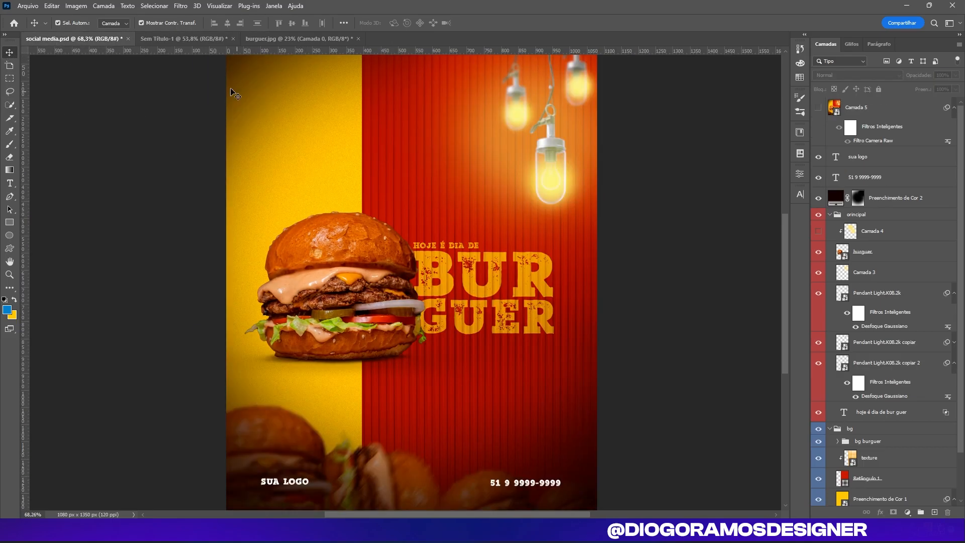
{"action": "key", "text": "ctrl+Tab"}
{"action": "key", "text": "ctrl+shift+Tab"}
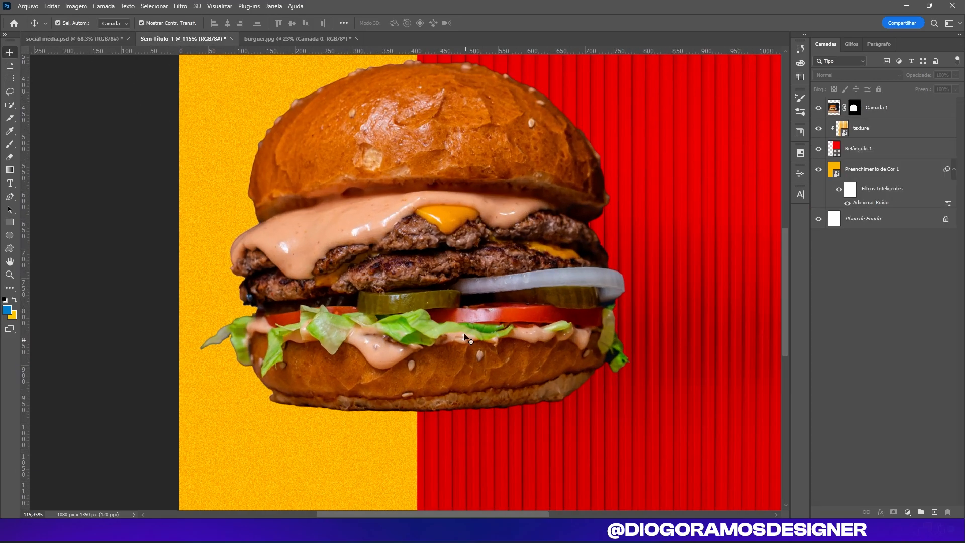
Step: Scale the burger down slightly, shift it over the yellow-red boundary, apply the transform and inspect the composition
{"action": "key", "text": "ctrl+t"}
{"action": "left_click_drag", "start_coordinate": [725, 251], "coordinate": [635, 250]}
{"action": "left_click_drag", "start_coordinate": [558, 240], "coordinate": [603, 241]}
{"action": "scroll", "coordinate": [579, 251], "scroll_direction": "down", "scroll_amount": 3}
{"action": "key", "text": "Return"}
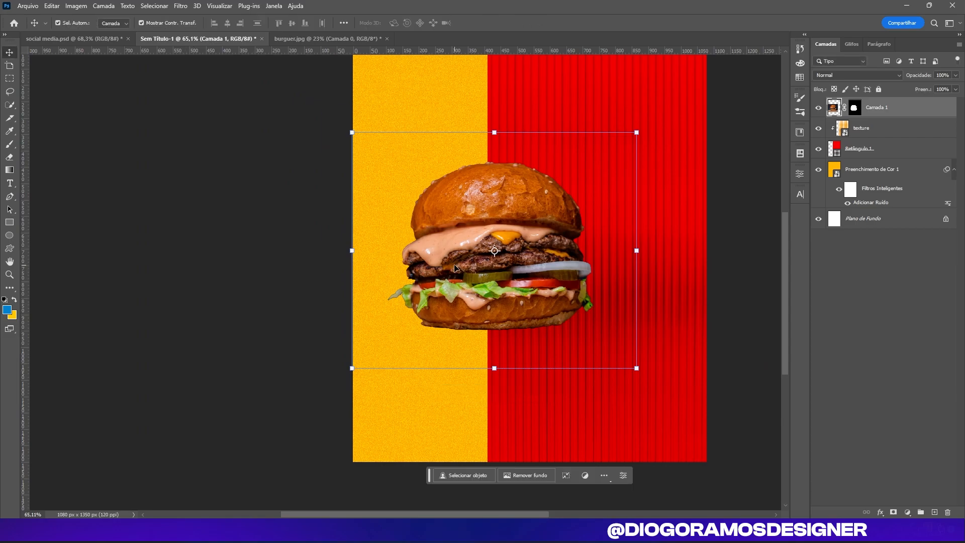
{"action": "left_click", "coordinate": [216, 256]}
{"action": "scroll", "coordinate": [533, 315], "scroll_direction": "up", "scroll_amount": 15}
{"action": "scroll", "coordinate": [335, 205], "scroll_direction": "down", "scroll_amount": 10}
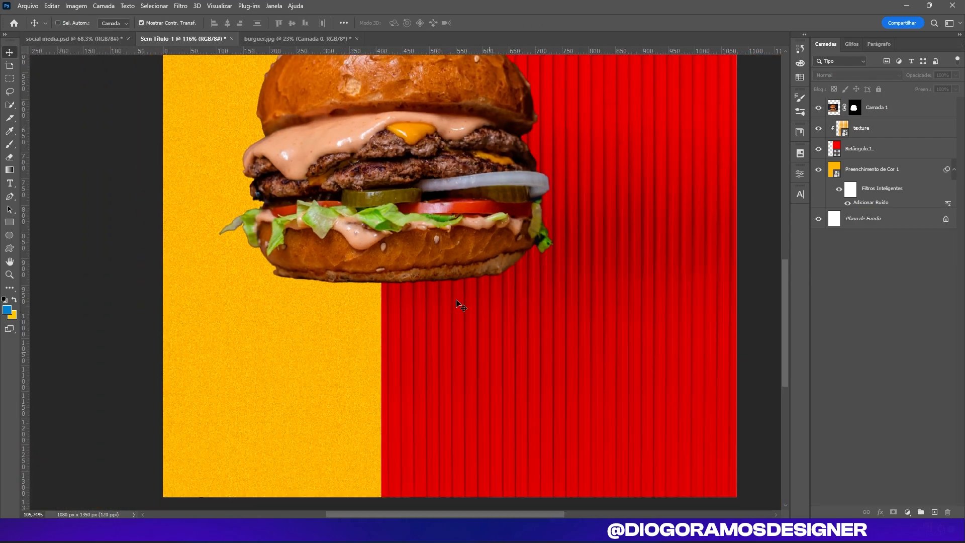
{"action": "scroll", "coordinate": [453, 262], "scroll_direction": "down", "scroll_amount": 5}
{"action": "scroll", "coordinate": [441, 220], "scroll_direction": "up", "scroll_amount": 2}
Step: Add a new empty layer above the burger layer Camada 1 and name it sombra
{"action": "left_click", "coordinate": [917, 110]}
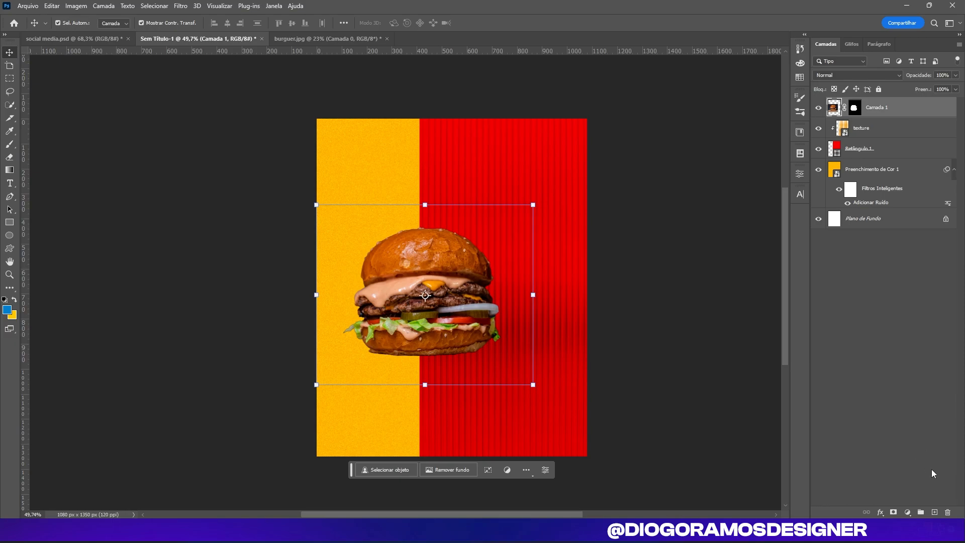
{"action": "left_click", "coordinate": [923, 465]}
{"action": "left_click", "coordinate": [869, 114]}
{"action": "left_click", "coordinate": [933, 513]}
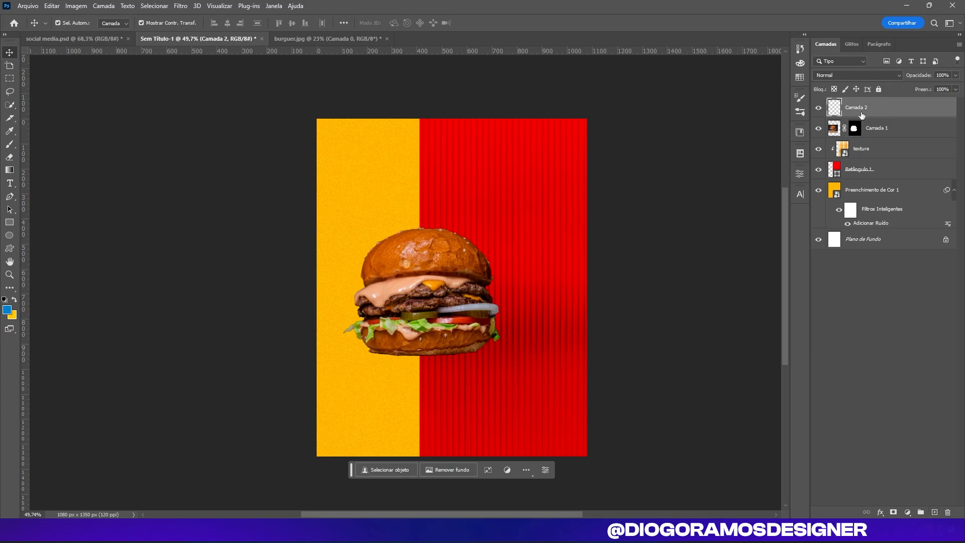
{"action": "double_click", "coordinate": [848, 108]}
{"action": "type", "text": "sombra"}
{"action": "key", "text": "Return"}
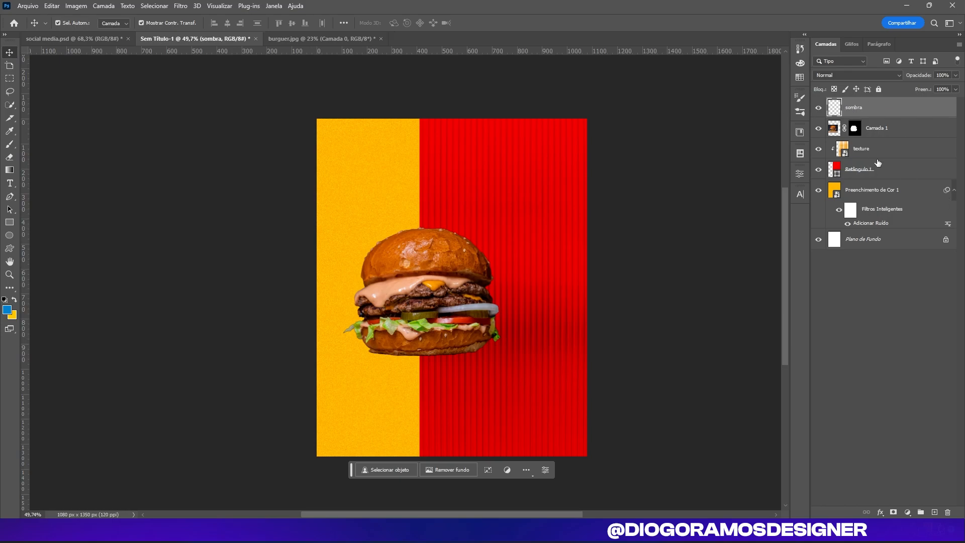
Step: Unlock the Plano de Fundo background layer so it becomes a regular layer
{"action": "left_click", "coordinate": [946, 240]}
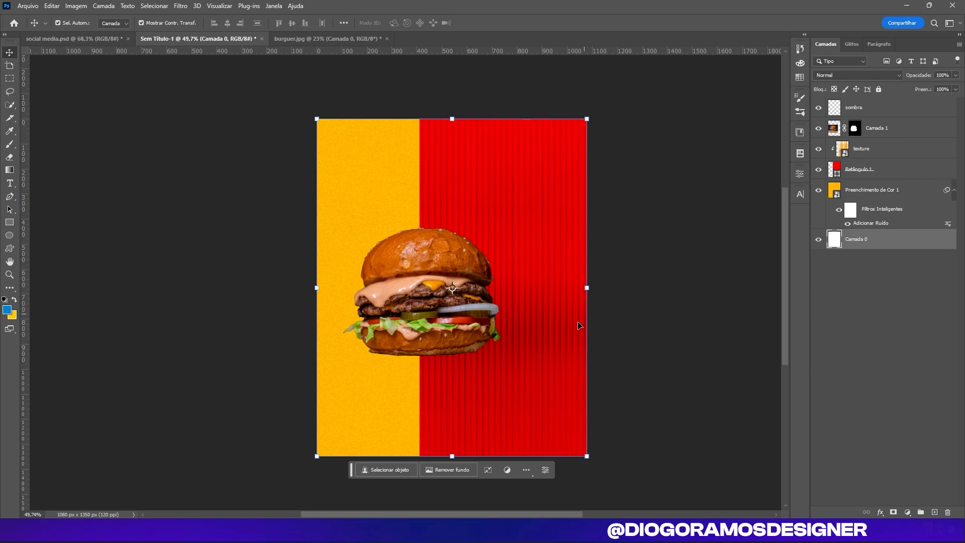
{"action": "scroll", "coordinate": [393, 278], "scroll_direction": "down", "scroll_amount": 3}
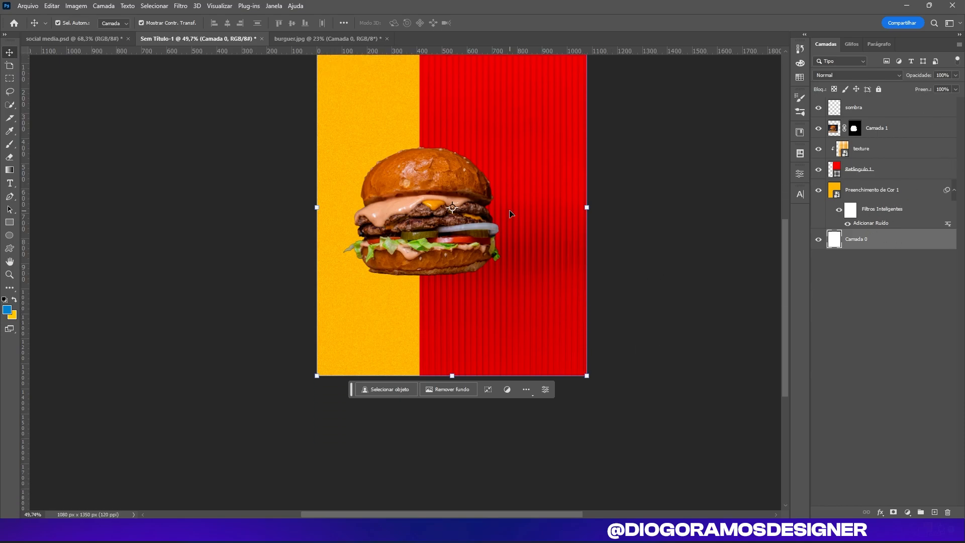
{"action": "scroll", "coordinate": [511, 214], "scroll_direction": "up", "scroll_amount": 2}
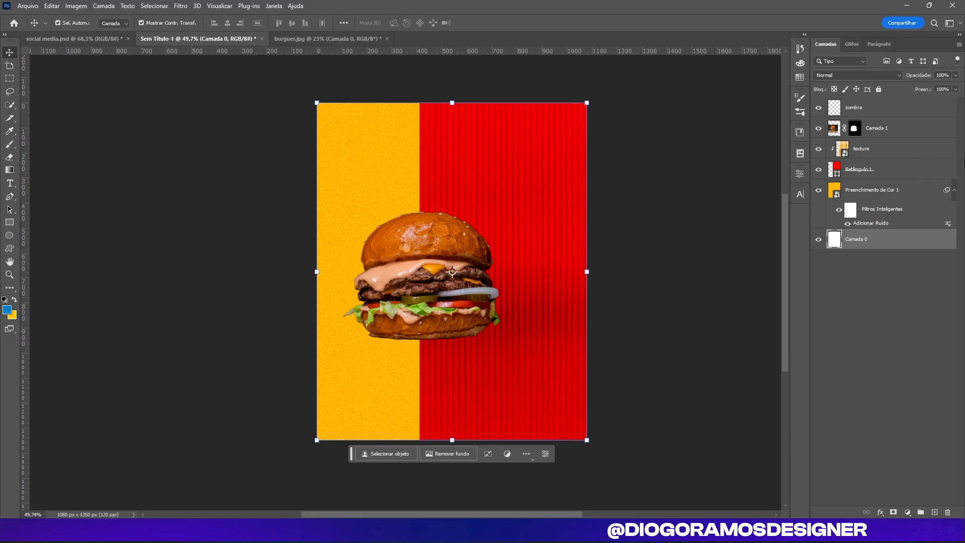
Step: Group the layers from texture down to Camada 0 as BG and give the group a red (Vermelho) colour label
{"action": "left_click", "coordinate": [861, 153], "text": "shift"}
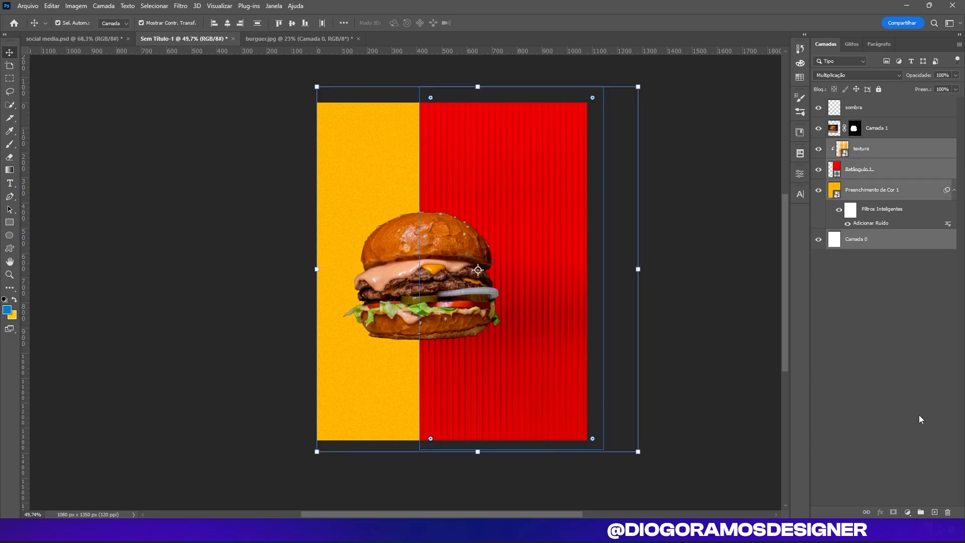
{"action": "left_click", "coordinate": [920, 512]}
{"action": "double_click", "coordinate": [859, 144]}
{"action": "type", "text": "BG"}
{"action": "key", "text": "Return"}
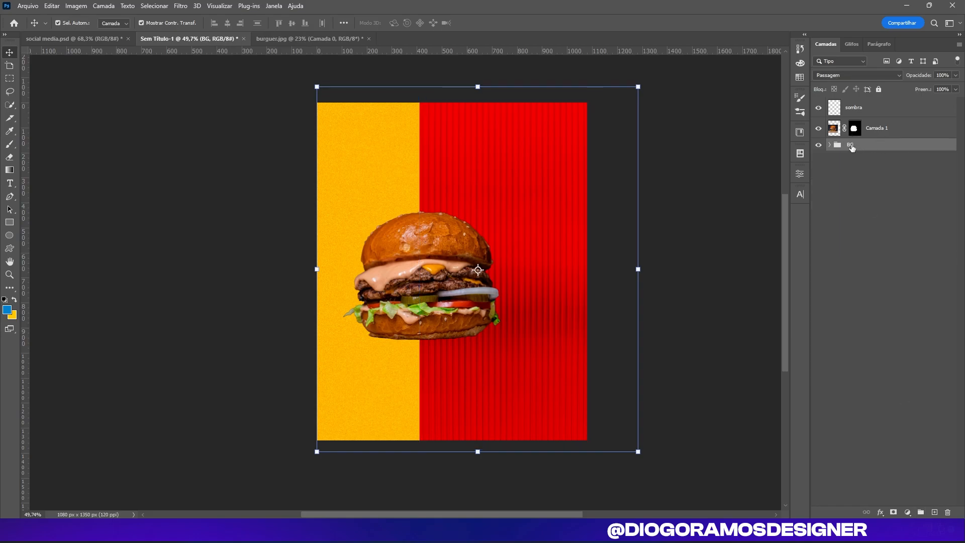
{"action": "right_click", "coordinate": [851, 147]}
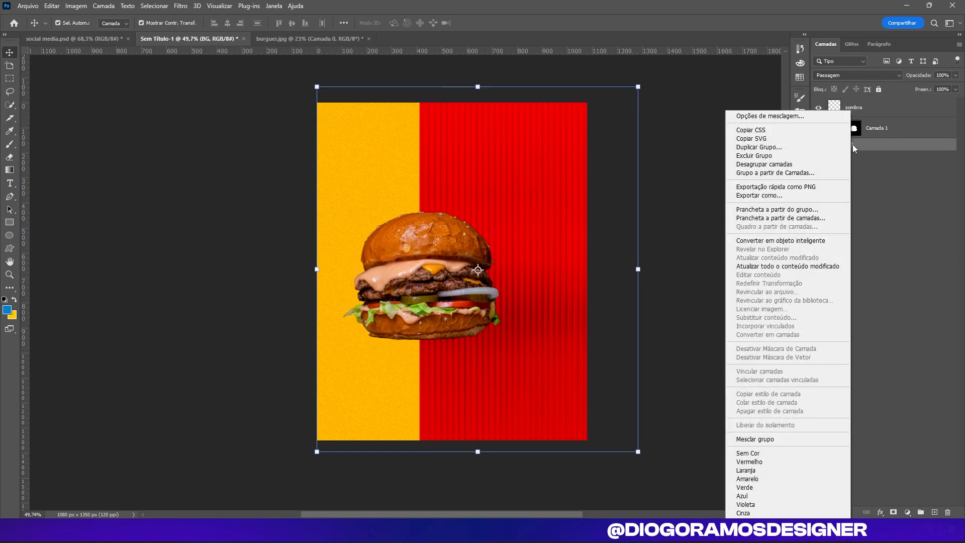
{"action": "left_click", "coordinate": [785, 462]}
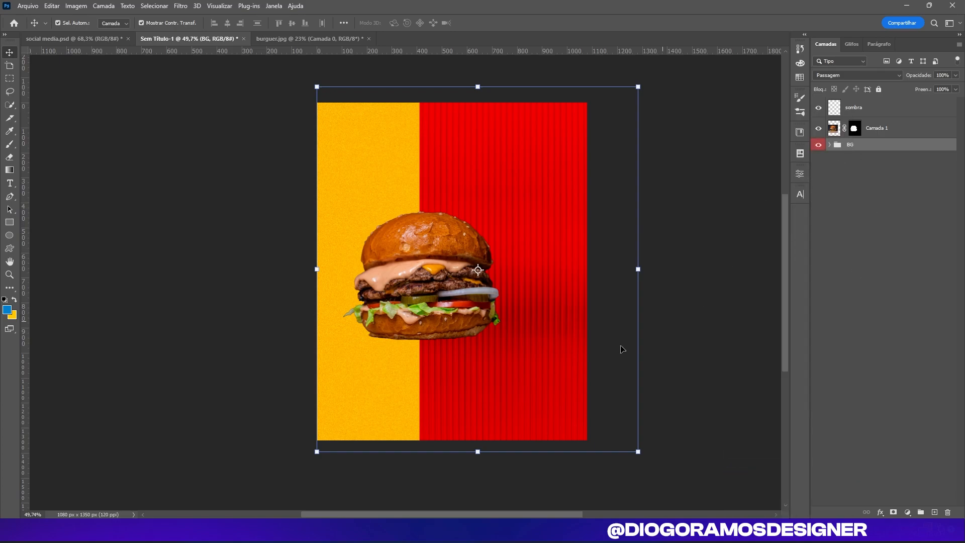
{"action": "left_click", "coordinate": [716, 220]}
{"action": "scroll", "coordinate": [729, 202], "scroll_direction": "down", "scroll_amount": 5}
{"action": "scroll", "coordinate": [747, 185], "scroll_direction": "up", "scroll_amount": 6}
{"action": "scroll", "coordinate": [413, 375], "scroll_direction": "down", "scroll_amount": 2}
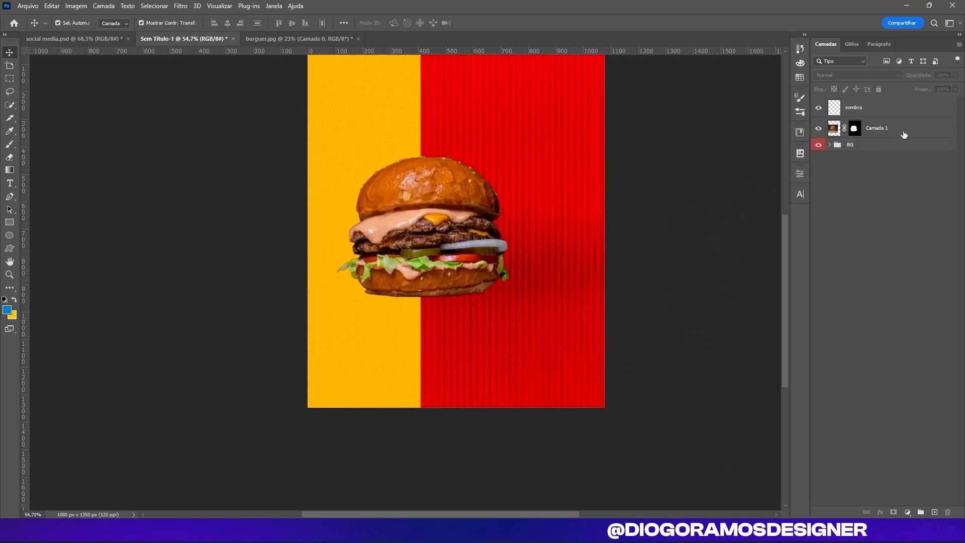
{"action": "scroll", "coordinate": [397, 249], "scroll_direction": "up", "scroll_amount": 4}
{"action": "scroll", "coordinate": [402, 246], "scroll_direction": "down", "scroll_amount": 3}
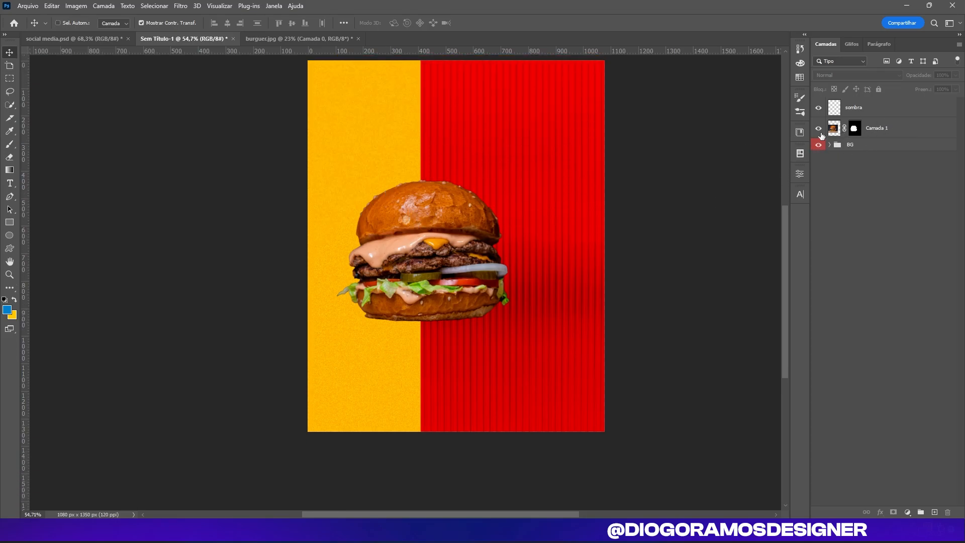
{"action": "scroll", "coordinate": [516, 194], "scroll_direction": "left", "scroll_amount": 1}
{"action": "scroll", "coordinate": [516, 194], "scroll_direction": "right", "scroll_amount": 3}
{"action": "scroll", "coordinate": [521, 199], "scroll_direction": "up", "scroll_amount": 2}
Step: Group the sombra and Camada 1 layers as Hamburguer and give the group a green (Verde) colour label
{"action": "left_click", "coordinate": [876, 126]}
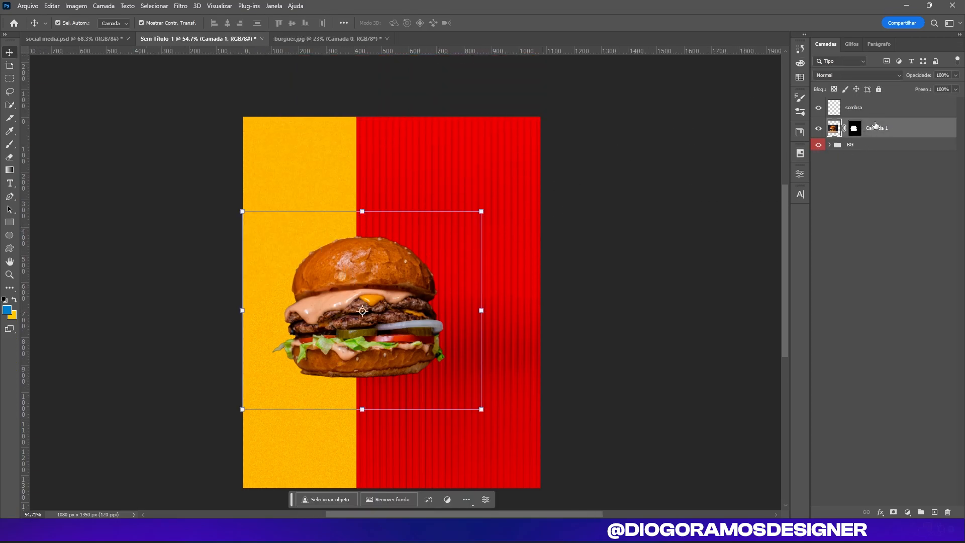
{"action": "left_click", "coordinate": [888, 110], "text": "shift"}
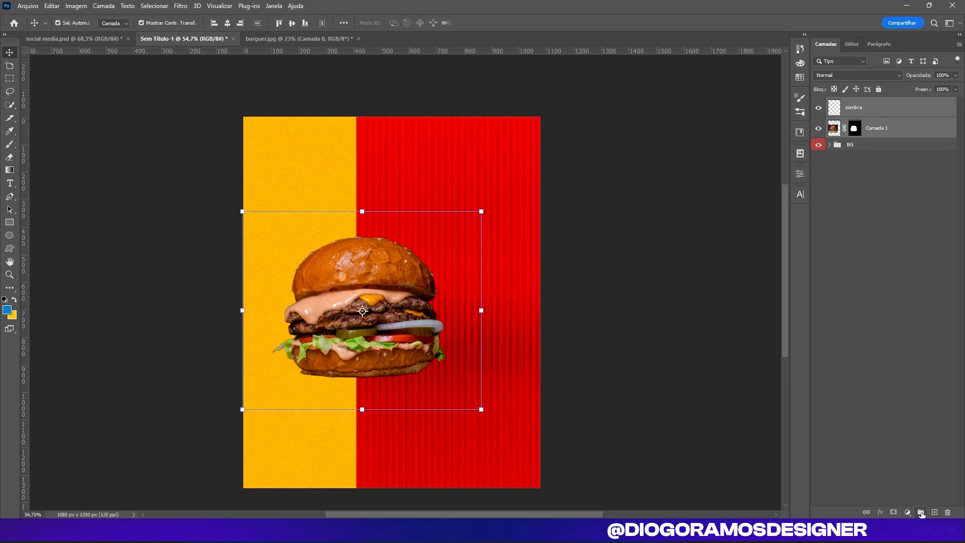
{"action": "left_click", "coordinate": [921, 512]}
{"action": "double_click", "coordinate": [854, 104]}
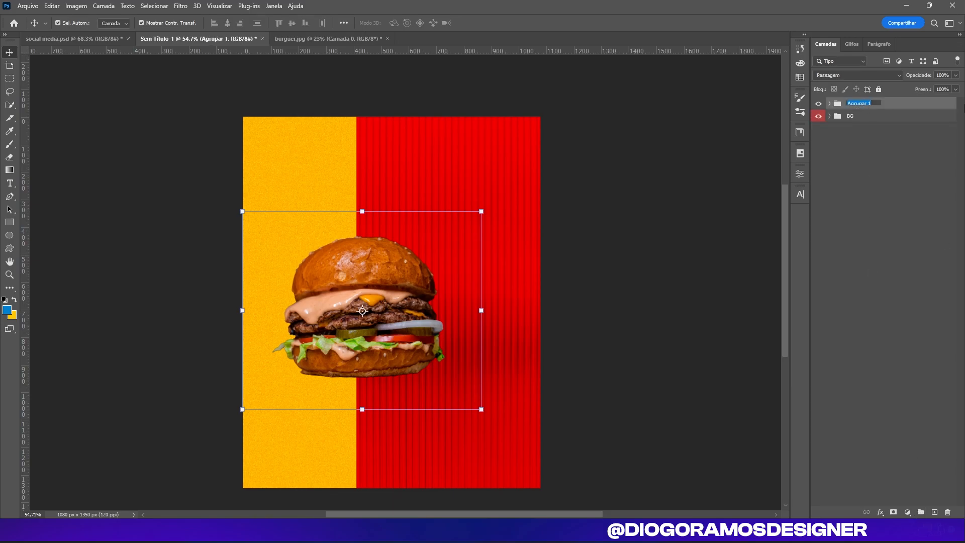
{"action": "type", "text": "hamburguer"}
{"action": "key", "text": "Return"}
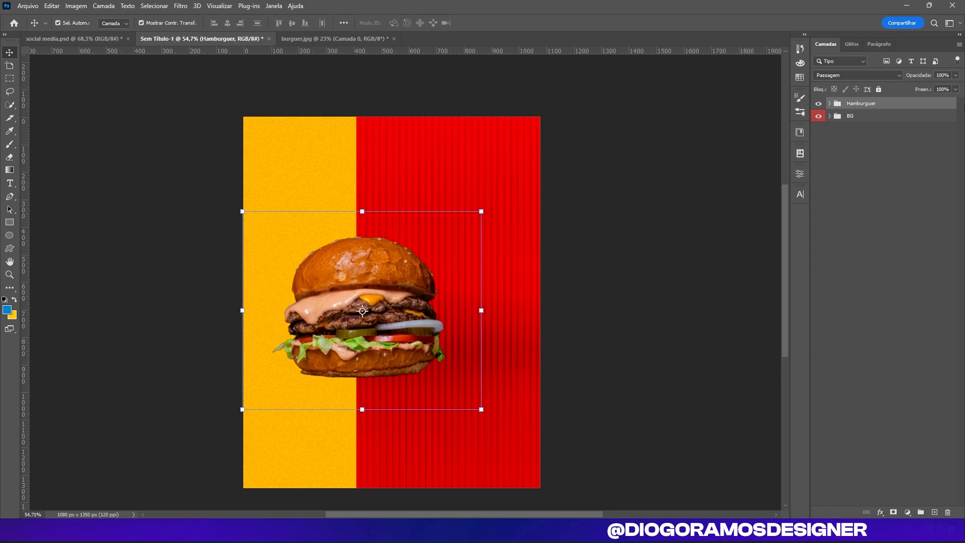
{"action": "right_click", "coordinate": [850, 109]}
{"action": "left_click", "coordinate": [875, 480]}
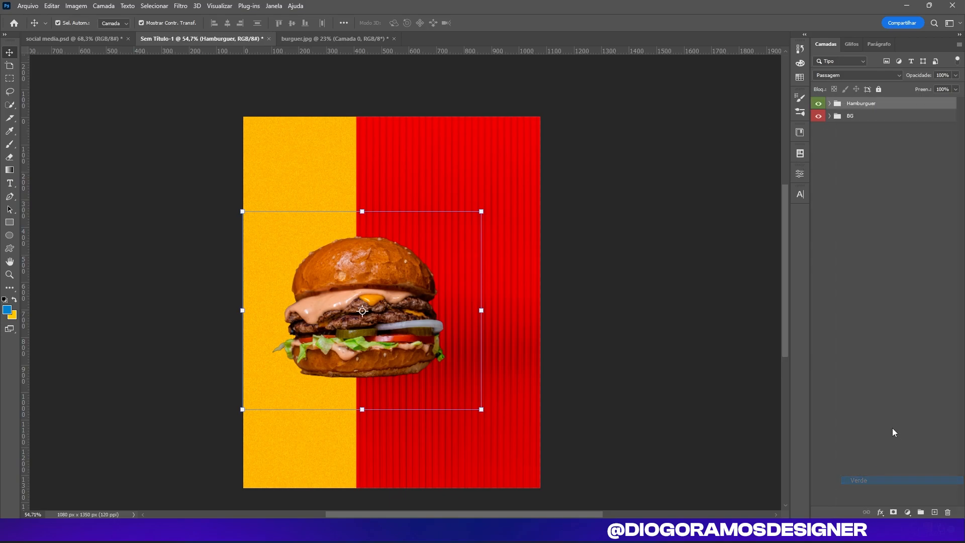
{"action": "left_click", "coordinate": [836, 483]}
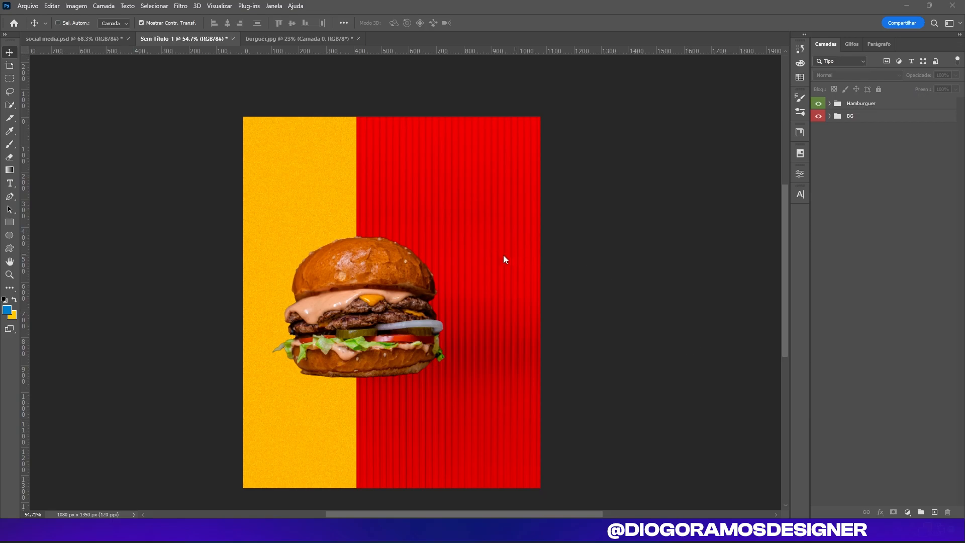
Step: Start saving the document under a new name and create a folder called Arte tutorial in Área de Trabalho
{"action": "key", "text": "ctrl+shift+s"}
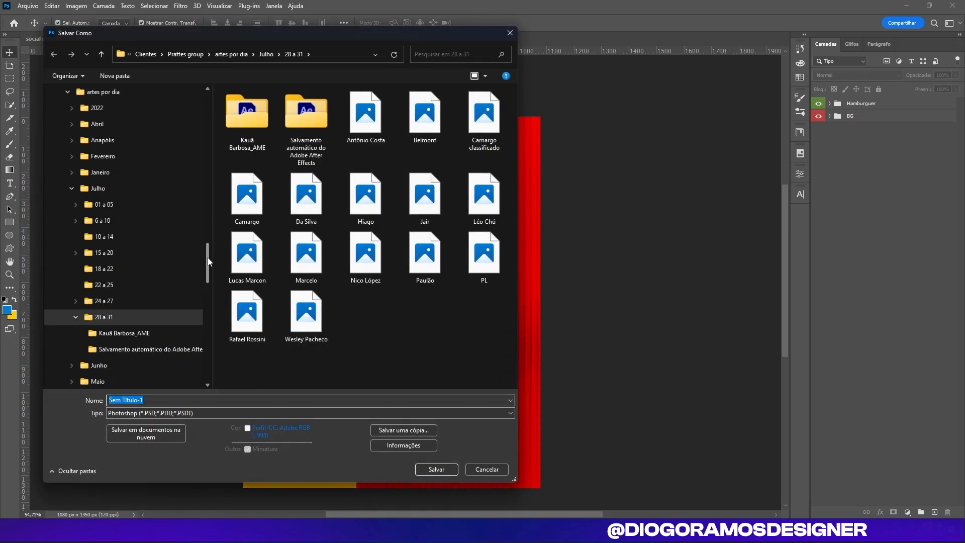
{"action": "scroll", "coordinate": [176, 151], "scroll_direction": "up", "scroll_amount": 10}
{"action": "left_click", "coordinate": [93, 237]}
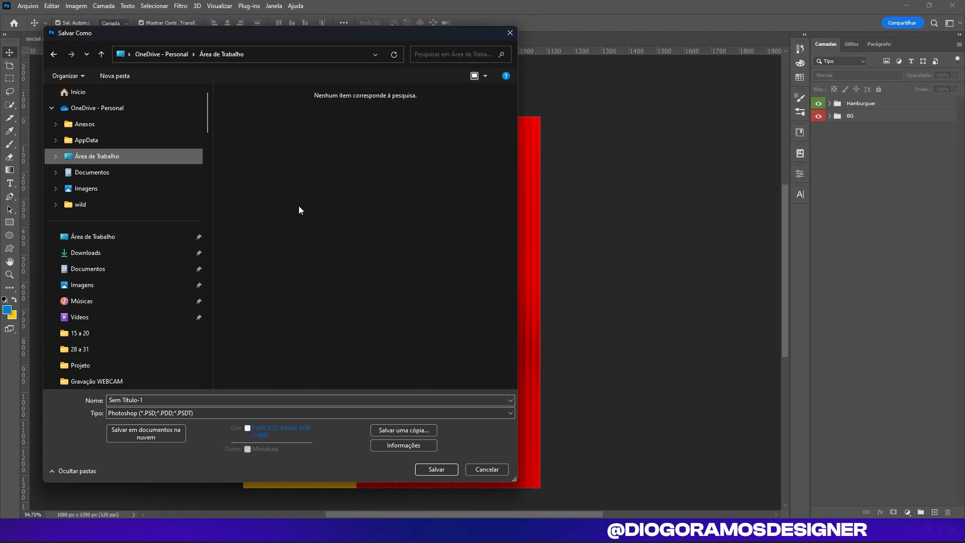
{"action": "right_click", "coordinate": [298, 210]}
{"action": "mouse_move", "coordinate": [352, 319]}
{"action": "left_click", "coordinate": [444, 323]}
{"action": "type", "text": "Arte tutor"}
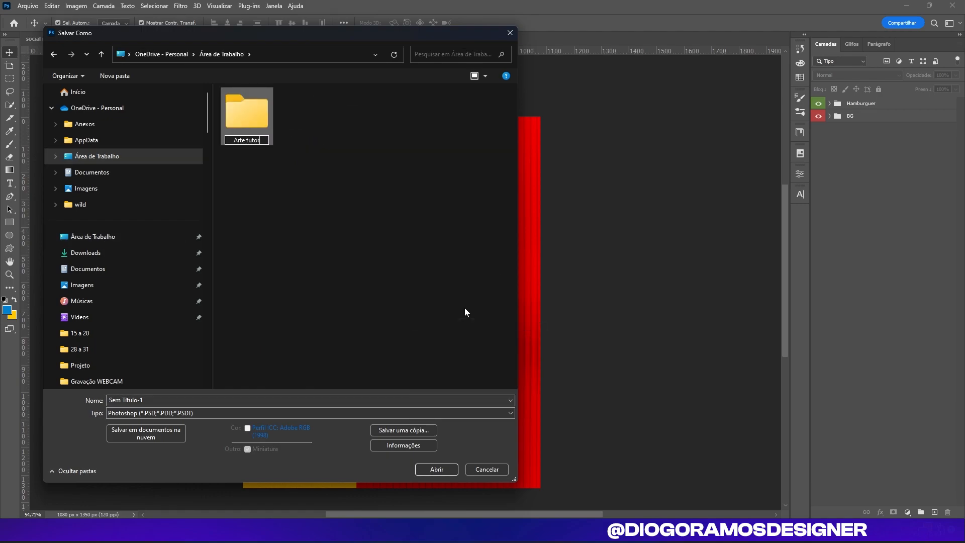
{"action": "type", "text": "ial"}
{"action": "key", "text": "Return"}
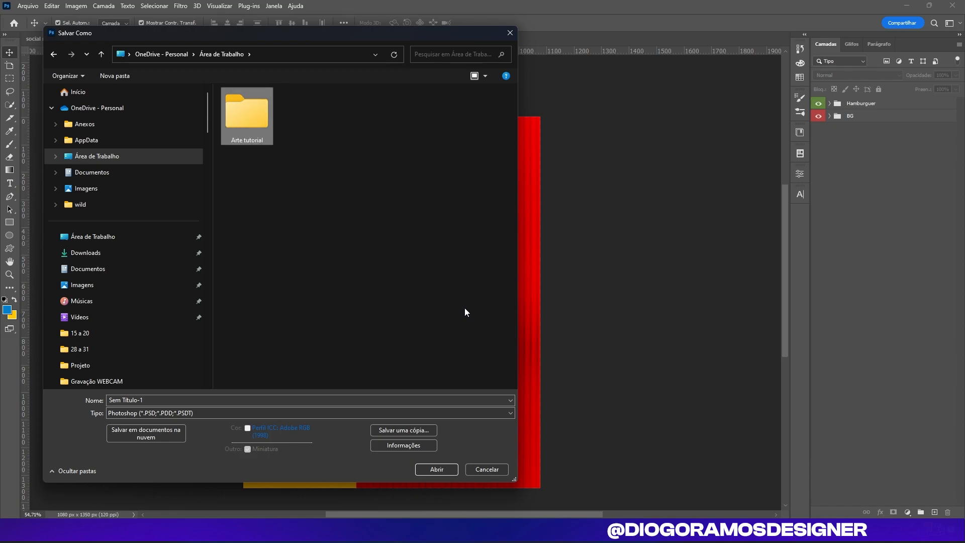
Step: Save the document as PSD.psd in the Arte tutorial folder with Maximizar compatibilidade enabled
{"action": "double_click", "coordinate": [248, 108]}
{"action": "left_click", "coordinate": [148, 400]}
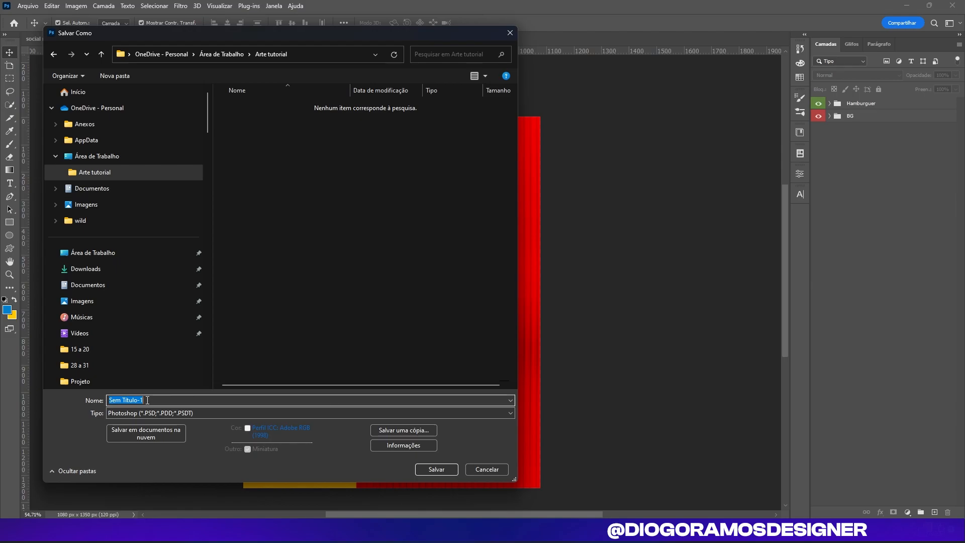
{"action": "key", "text": "Return"}
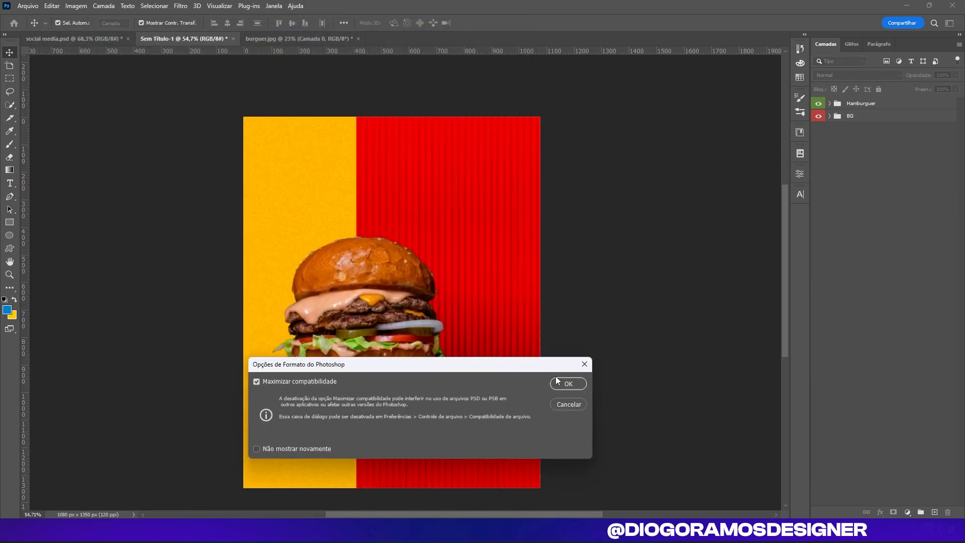
{"action": "left_click", "coordinate": [569, 384]}
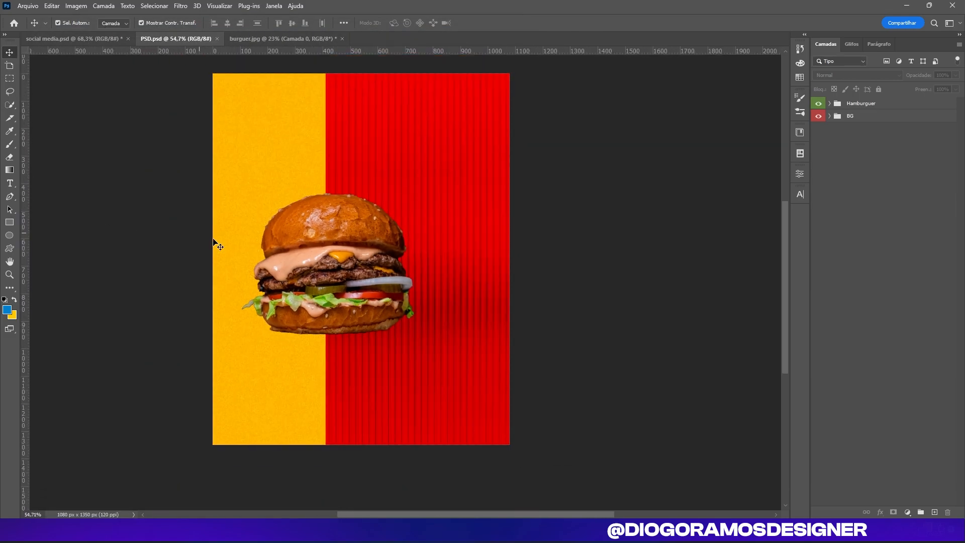
{"action": "scroll", "coordinate": [200, 234], "scroll_direction": "left", "scroll_amount": 3}
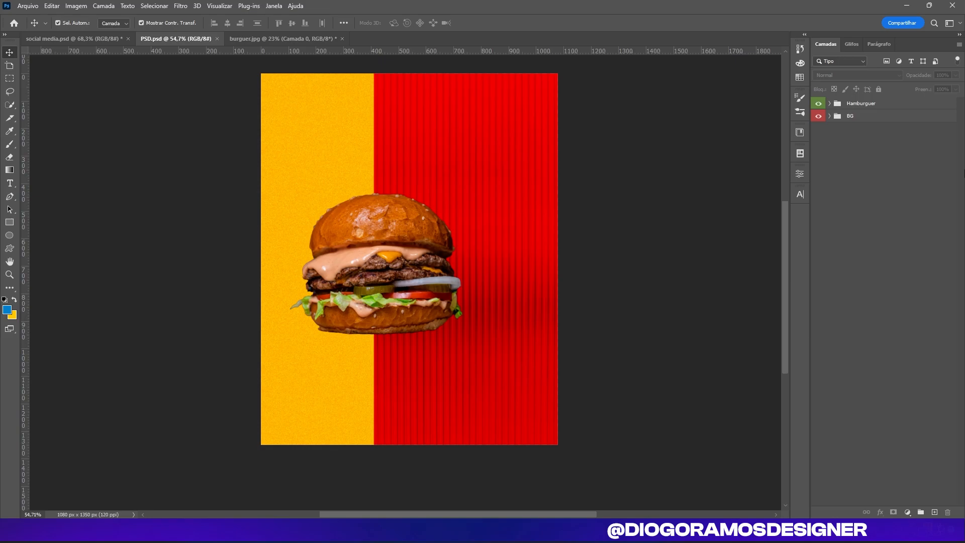
Step: Expand the Hamburguer group and move the sombra layer below Camada 1
{"action": "left_click", "coordinate": [829, 106]}
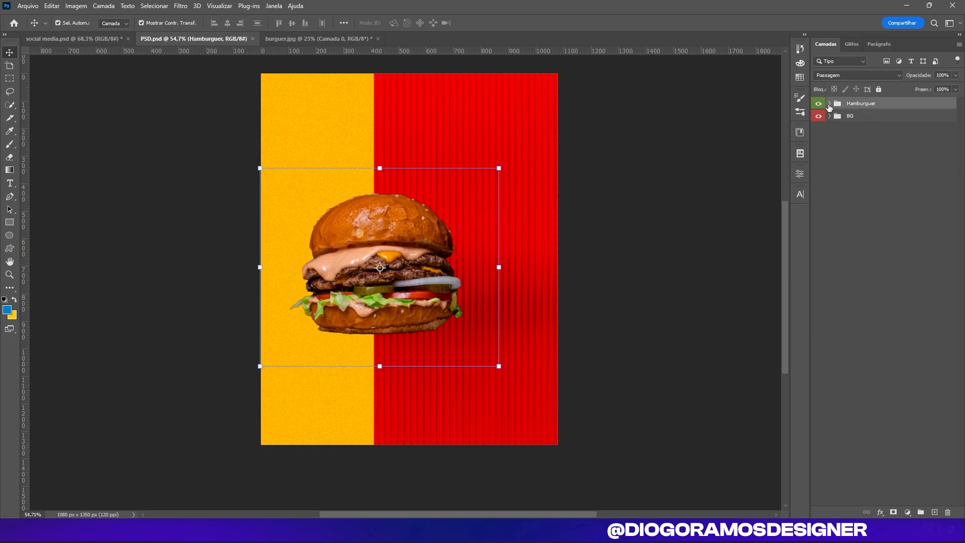
{"action": "left_click", "coordinate": [830, 104]}
{"action": "scroll", "coordinate": [537, 301], "scroll_direction": "up", "scroll_amount": 5}
{"action": "left_click", "coordinate": [877, 129]}
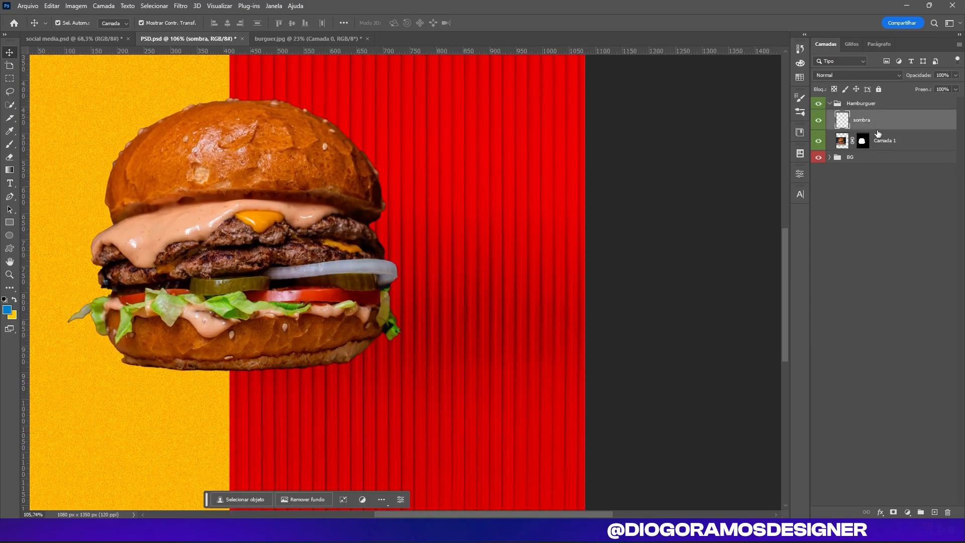
{"action": "scroll", "coordinate": [329, 229], "scroll_direction": "left", "scroll_amount": 2}
{"action": "left_click_drag", "start_coordinate": [885, 127], "coordinate": [873, 149]}
{"action": "scroll", "coordinate": [199, 332], "scroll_direction": "left", "scroll_amount": 3}
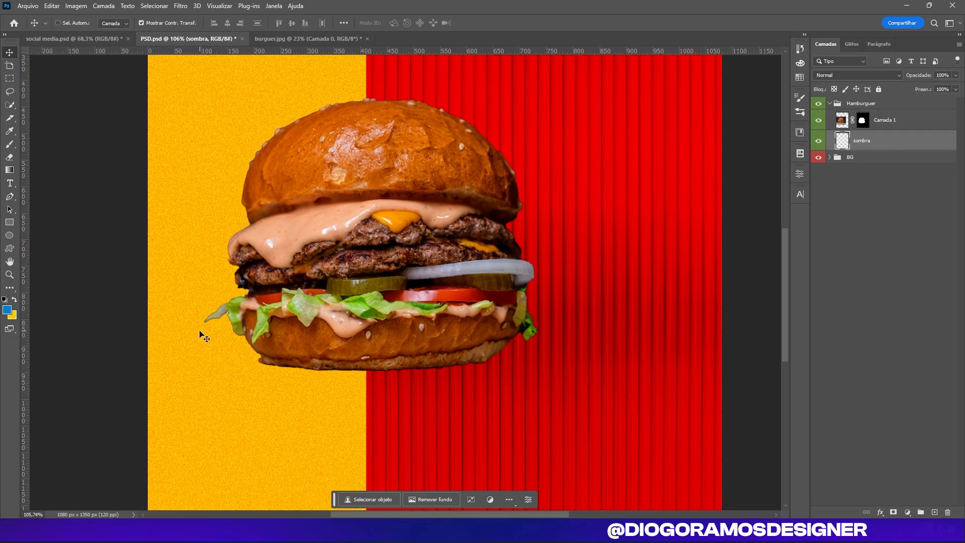
Step: Examine the underside of the burger against the yellow and red background to judge where its shadow should fall
{"action": "scroll", "coordinate": [302, 306], "scroll_direction": "down", "scroll_amount": 3}
{"action": "scroll", "coordinate": [351, 299], "scroll_direction": "down", "scroll_amount": 5}
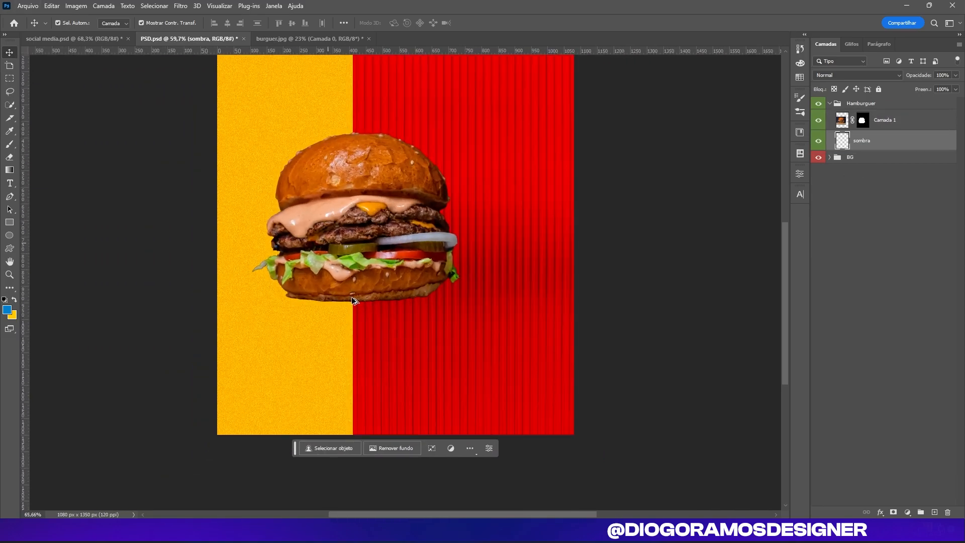
{"action": "scroll", "coordinate": [345, 315], "scroll_direction": "up", "scroll_amount": 5}
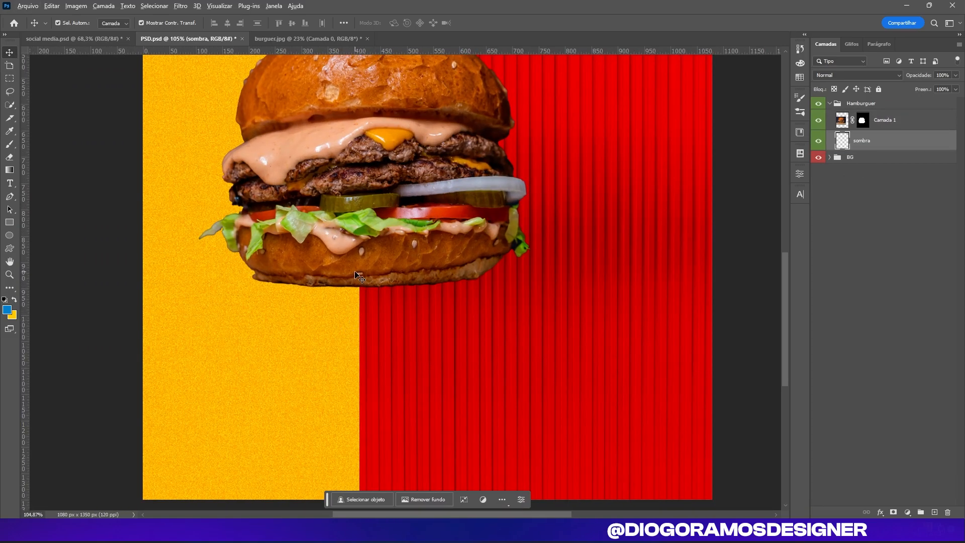
{"action": "scroll", "coordinate": [355, 274], "scroll_direction": "down", "scroll_amount": 9}
{"action": "scroll", "coordinate": [343, 275], "scroll_direction": "up", "scroll_amount": 5}
{"action": "scroll", "coordinate": [342, 275], "scroll_direction": "down", "scroll_amount": 5}
{"action": "scroll", "coordinate": [342, 275], "scroll_direction": "up", "scroll_amount": 6}
{"action": "scroll", "coordinate": [341, 275], "scroll_direction": "down", "scroll_amount": 6}
{"action": "scroll", "coordinate": [342, 274], "scroll_direction": "up", "scroll_amount": 2}
{"action": "scroll", "coordinate": [342, 274], "scroll_direction": "down", "scroll_amount": 2}
{"action": "scroll", "coordinate": [341, 274], "scroll_direction": "up", "scroll_amount": 6}
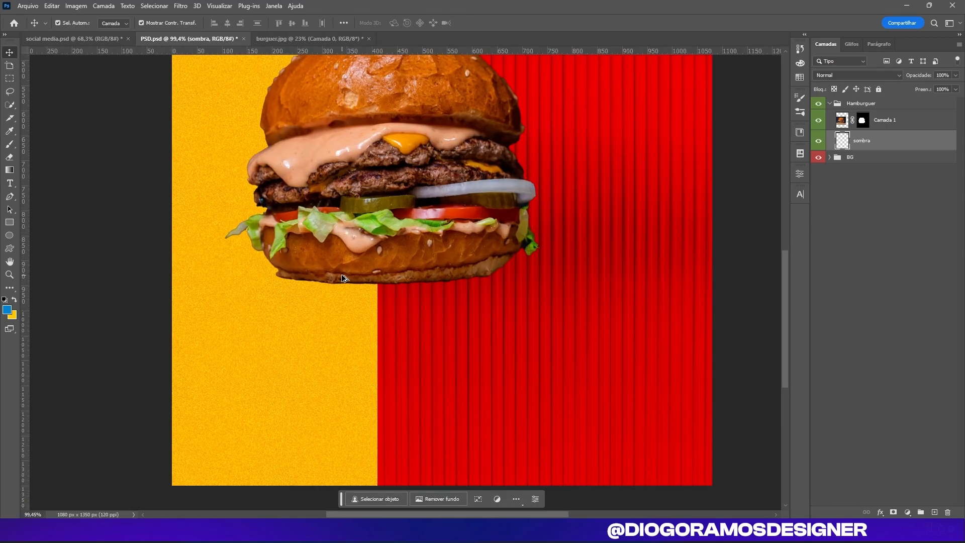
{"action": "scroll", "coordinate": [342, 277], "scroll_direction": "down", "scroll_amount": 8}
{"action": "scroll", "coordinate": [276, 342], "scroll_direction": "up", "scroll_amount": 6}
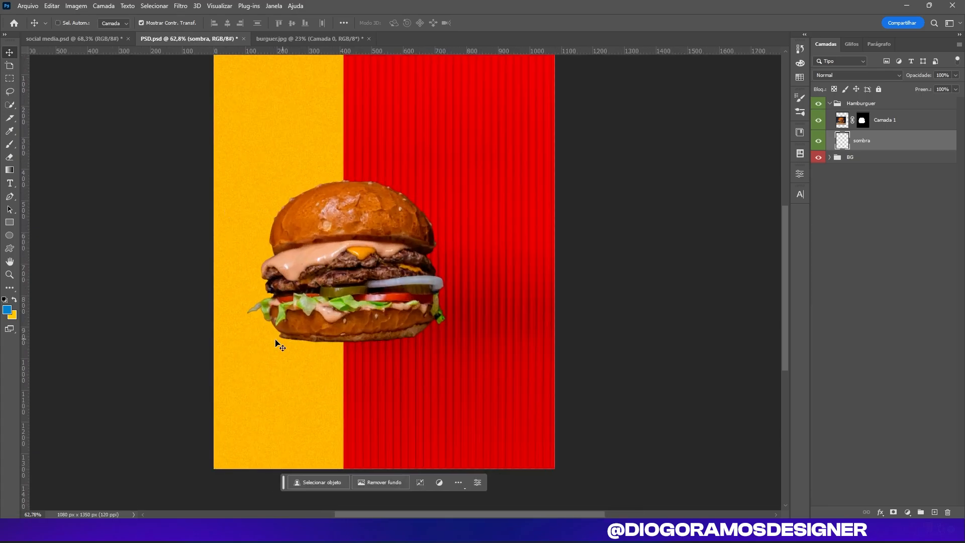
{"action": "scroll", "coordinate": [276, 342], "scroll_direction": "up", "scroll_amount": 3}
{"action": "left_click", "coordinate": [9, 275]}
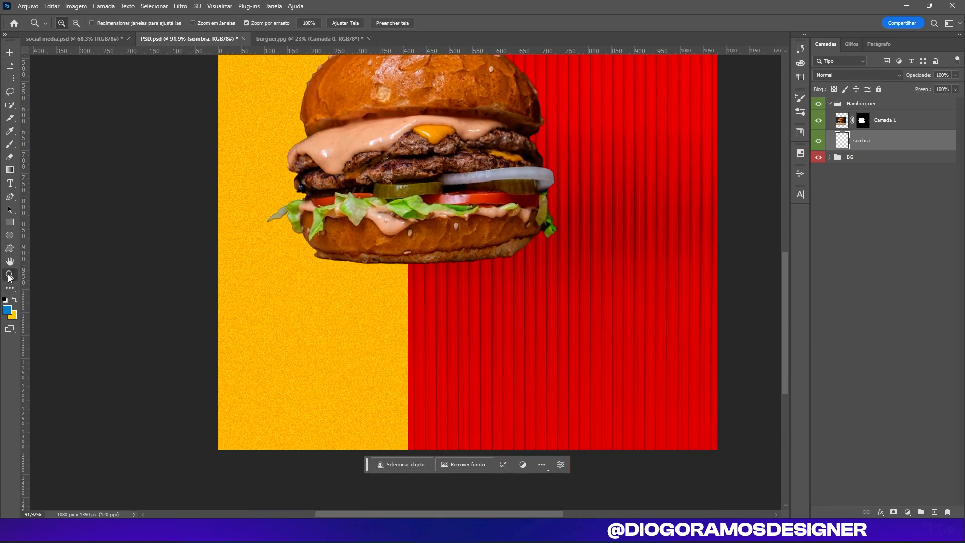
{"action": "scroll", "coordinate": [383, 272], "scroll_direction": "up", "scroll_amount": 1}
{"action": "scroll", "coordinate": [385, 272], "scroll_direction": "down", "scroll_amount": 3}
{"action": "scroll", "coordinate": [386, 272], "scroll_direction": "down", "scroll_amount": 1}
{"action": "scroll", "coordinate": [390, 272], "scroll_direction": "up", "scroll_amount": 2}
{"action": "left_click", "coordinate": [9, 52]}
{"action": "left_click", "coordinate": [102, 132]}
{"action": "scroll", "coordinate": [416, 276], "scroll_direction": "up", "scroll_amount": 6}
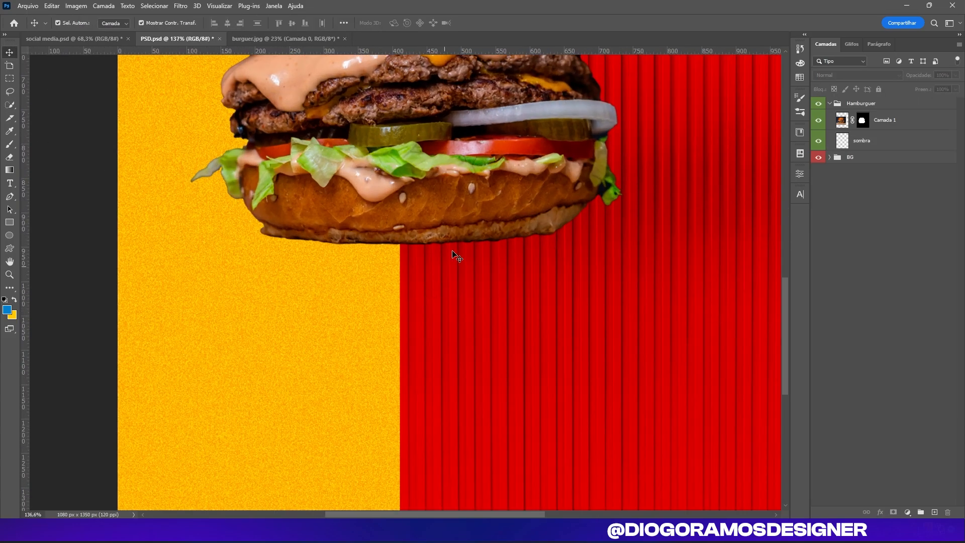
Step: Select the sombra layer and ready a soft Brush at 148 px
{"action": "left_click", "coordinate": [869, 145]}
{"action": "scroll", "coordinate": [136, 136], "scroll_direction": "up", "scroll_amount": 1}
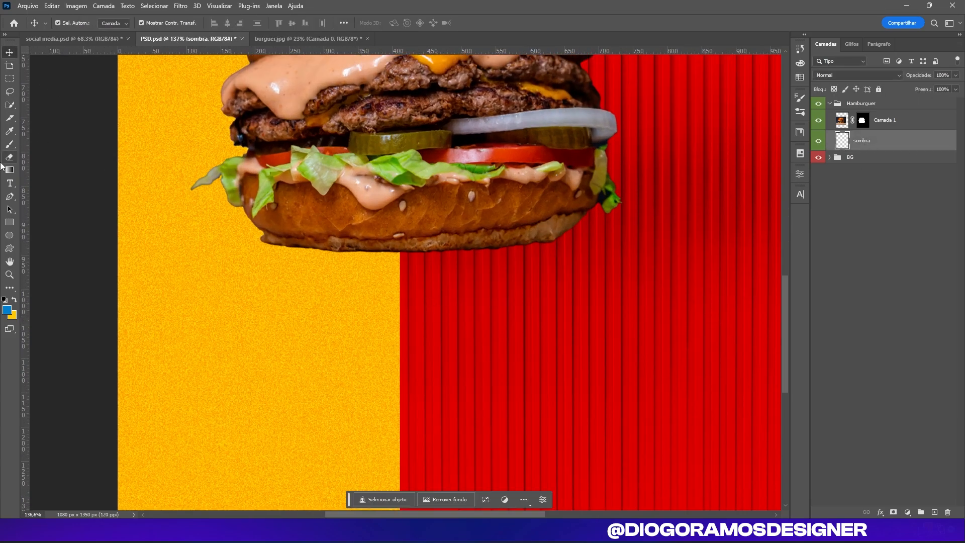
{"action": "left_click", "coordinate": [10, 145]}
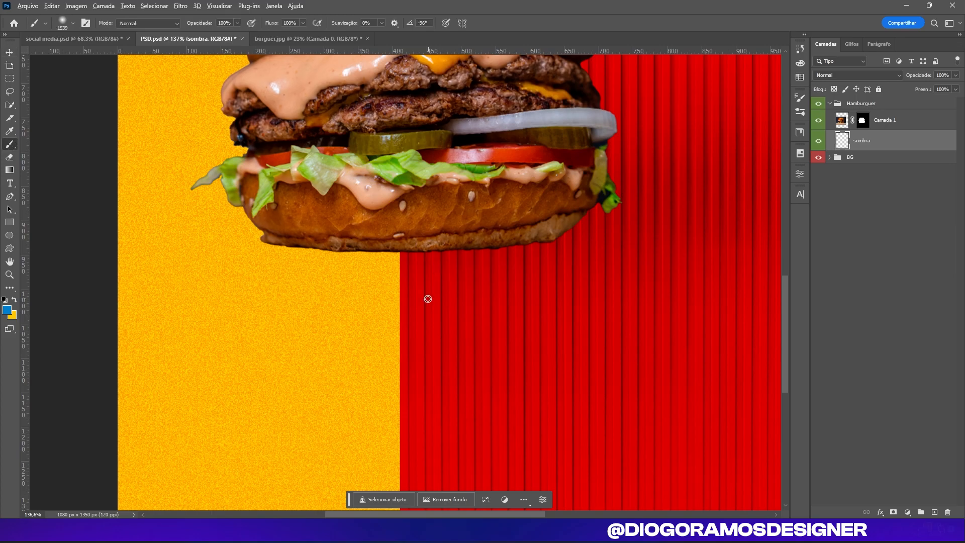
{"action": "left_click_drag", "start_coordinate": [522, 306], "coordinate": [261, 241]}
{"action": "mouse_move", "coordinate": [335, 265]}
{"action": "left_mouse_down"}
{"action": "mouse_move", "coordinate": [613, 287]}
{"action": "mouse_move", "coordinate": [458, 284]}
{"action": "left_mouse_up"}
{"action": "mouse_move", "coordinate": [388, 293]}
{"action": "left_mouse_down"}
{"action": "mouse_move", "coordinate": [639, 321]}
{"action": "mouse_move", "coordinate": [344, 298]}
{"action": "mouse_move", "coordinate": [353, 300]}
{"action": "left_mouse_up"}
{"action": "mouse_move", "coordinate": [360, 342]}
{"action": "left_mouse_down"}
{"action": "mouse_move", "coordinate": [649, 341]}
{"action": "mouse_move", "coordinate": [233, 367]}
{"action": "mouse_move", "coordinate": [311, 362]}
{"action": "mouse_move", "coordinate": [261, 356]}
{"action": "left_mouse_up"}
{"action": "scroll", "coordinate": [359, 248], "scroll_direction": "up", "scroll_amount": 2}
{"action": "scroll", "coordinate": [383, 246], "scroll_direction": "down", "scroll_amount": 5}
{"action": "scroll", "coordinate": [487, 312], "scroll_direction": "up", "scroll_amount": 5}
Step: Flatten the soft brush tip into a thin ellipse and rotate its angle to -1°
{"action": "right_click", "coordinate": [296, 311]}
{"action": "left_click", "coordinate": [458, 319]}
{"action": "right_click", "coordinate": [476, 319]}
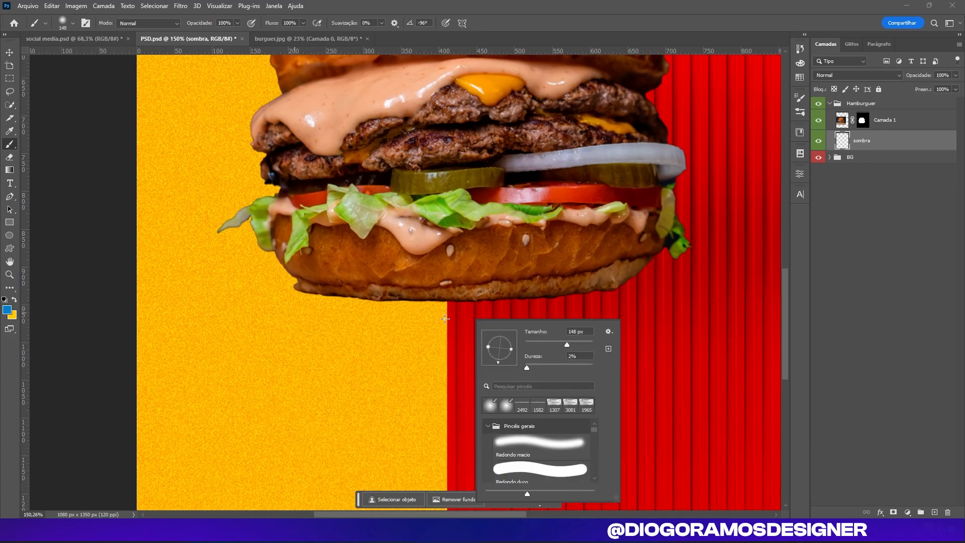
{"action": "right_click", "coordinate": [315, 333]}
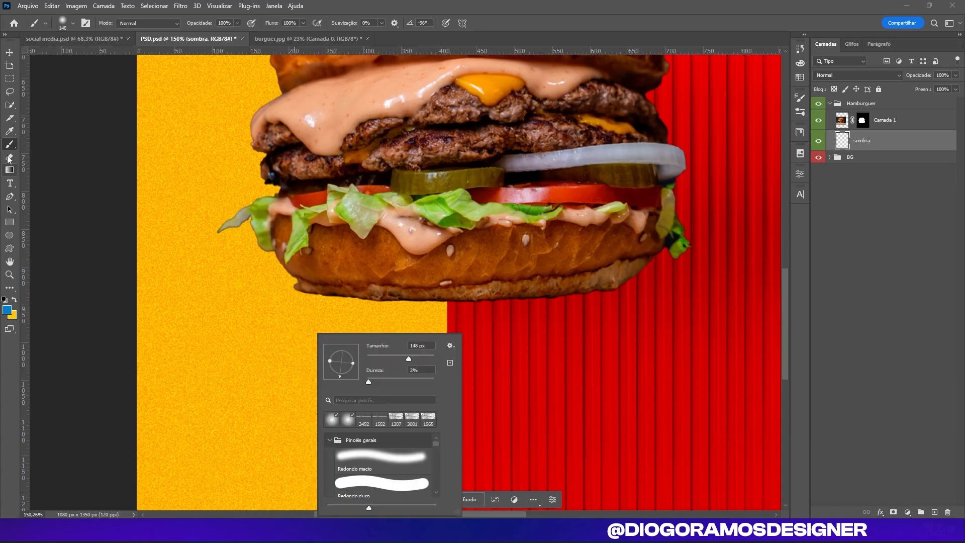
{"action": "left_click", "coordinate": [10, 131]}
{"action": "left_click", "coordinate": [12, 144]}
{"action": "right_click", "coordinate": [437, 323]}
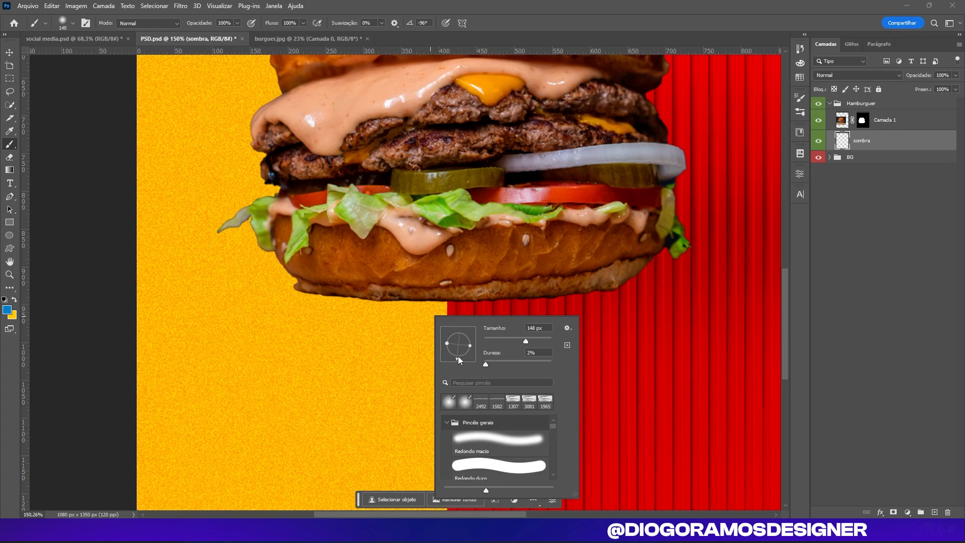
{"action": "mouse_move", "coordinate": [459, 357]}
{"action": "left_mouse_down"}
{"action": "mouse_move", "coordinate": [511, 345]}
{"action": "mouse_move", "coordinate": [466, 346]}
{"action": "left_mouse_up"}
{"action": "left_click", "coordinate": [425, 297]}
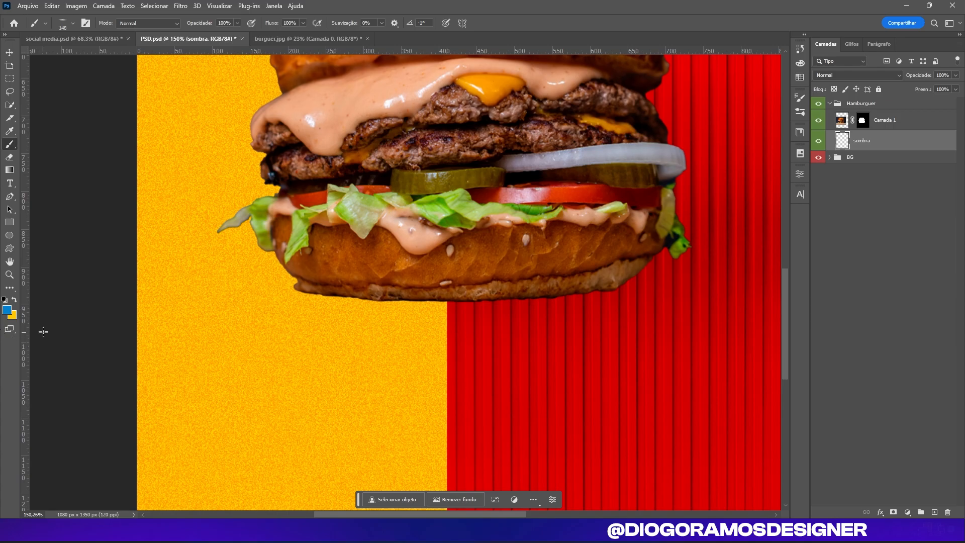
Step: Set the foreground colour to the very dark red 280802
{"action": "left_click", "coordinate": [7, 310]}
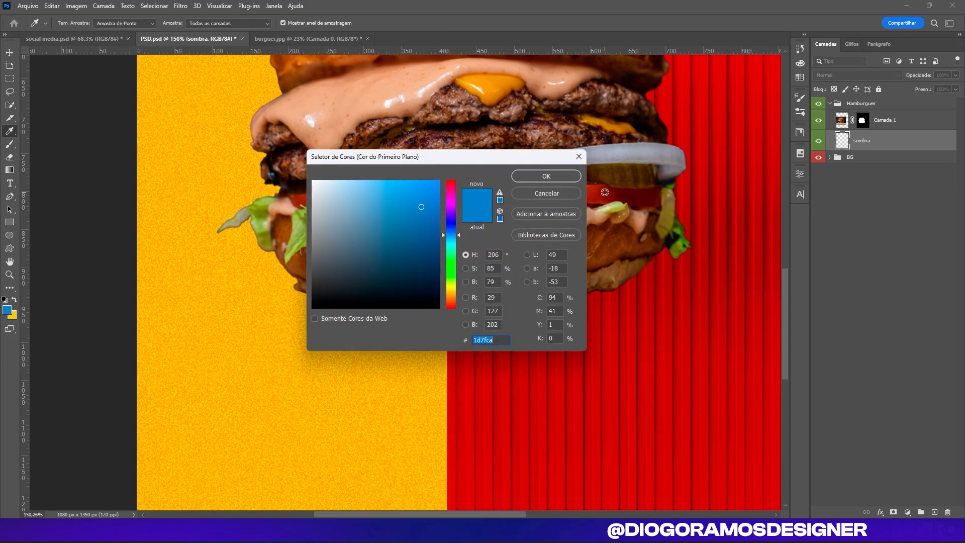
{"action": "left_click_drag", "start_coordinate": [444, 238], "coordinate": [457, 305]}
{"action": "mouse_move", "coordinate": [417, 232]}
{"action": "left_mouse_down"}
{"action": "mouse_move", "coordinate": [424, 284]}
{"action": "mouse_move", "coordinate": [441, 291]}
{"action": "mouse_move", "coordinate": [417, 284]}
{"action": "mouse_move", "coordinate": [448, 345]}
{"action": "left_mouse_up"}
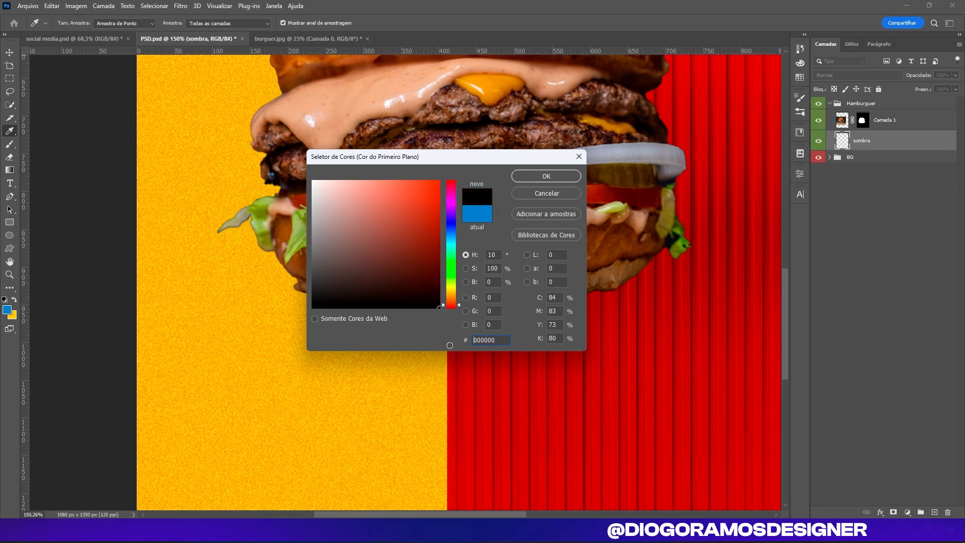
{"action": "mouse_move", "coordinate": [486, 373]}
{"action": "left_mouse_down"}
{"action": "mouse_move", "coordinate": [423, 302]}
{"action": "mouse_move", "coordinate": [436, 289]}
{"action": "left_mouse_up"}
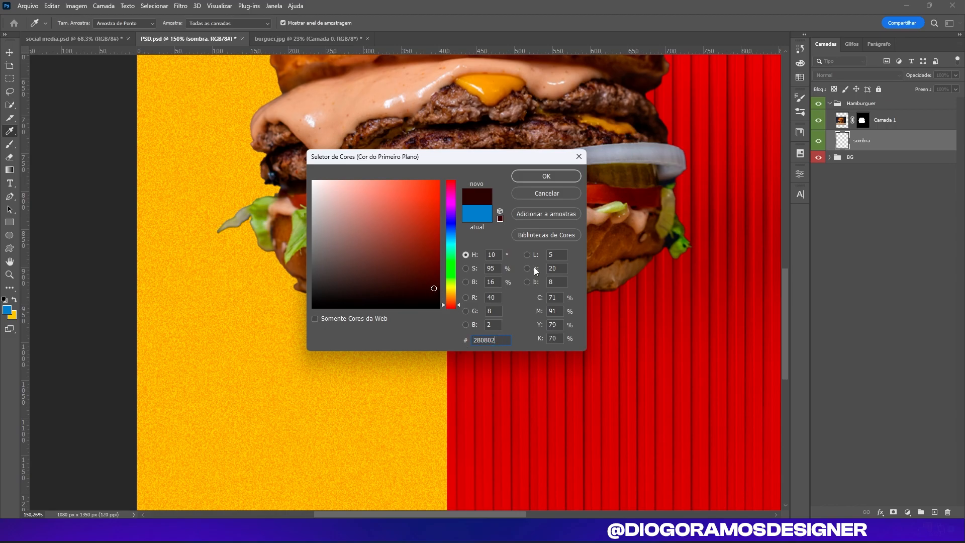
{"action": "left_click", "coordinate": [538, 181]}
Step: Set the brush opacity to 30% and paint the shadow under the bun on the yellow side
{"action": "key", "text": "b"}
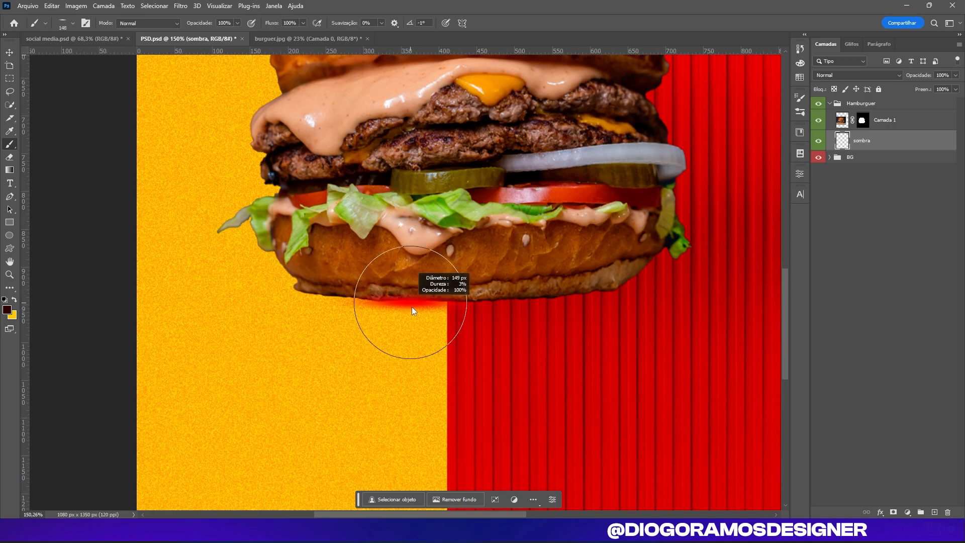
{"action": "scroll", "coordinate": [324, 312], "scroll_direction": "up", "scroll_amount": 6}
{"action": "left_click", "coordinate": [238, 22]}
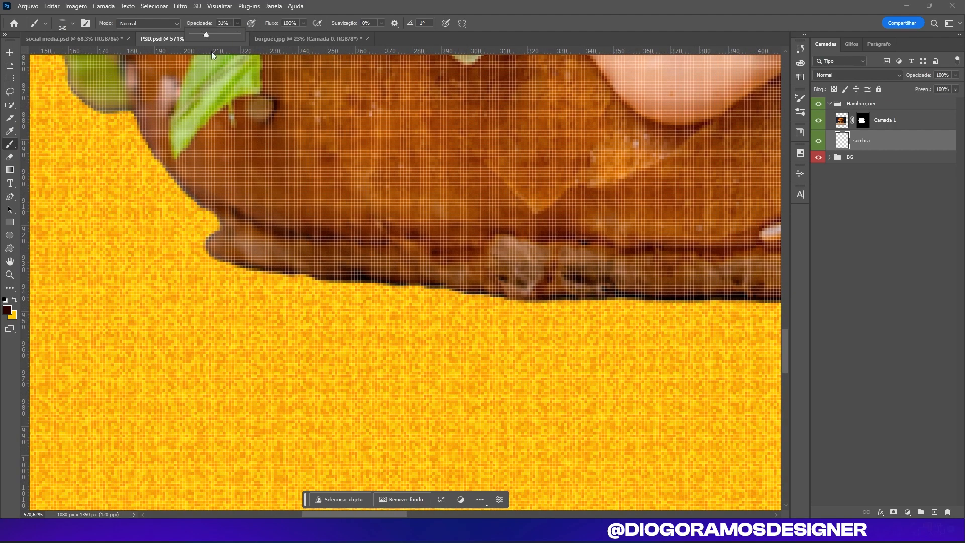
{"action": "left_click_drag", "start_coordinate": [227, 23], "coordinate": [195, 24]}
{"action": "type", "text": "3"}
{"action": "left_click_drag", "start_coordinate": [262, 268], "coordinate": [383, 280]}
{"action": "scroll", "coordinate": [423, 249], "scroll_direction": "down", "scroll_amount": 8}
{"action": "scroll", "coordinate": [422, 249], "scroll_direction": "down", "scroll_amount": 1}
Step: Continue the shadow along the underside of the bun across the red side with a 203 px brush
{"action": "mouse_move", "coordinate": [422, 249]}
{"action": "left_mouse_down"}
{"action": "mouse_move", "coordinate": [498, 252]}
{"action": "mouse_move", "coordinate": [440, 249]}
{"action": "mouse_move", "coordinate": [448, 228]}
{"action": "mouse_move", "coordinate": [487, 224]}
{"action": "left_mouse_up"}
{"action": "scroll", "coordinate": [447, 251], "scroll_direction": "right", "scroll_amount": 2}
{"action": "scroll", "coordinate": [444, 250], "scroll_direction": "right", "scroll_amount": 2}
{"action": "scroll", "coordinate": [498, 252], "scroll_direction": "right", "scroll_amount": 2}
{"action": "left_click_drag", "start_coordinate": [630, 221], "coordinate": [534, 219]}
{"action": "scroll", "coordinate": [534, 224], "scroll_direction": "up", "scroll_amount": 4}
{"action": "left_click_drag", "start_coordinate": [374, 235], "coordinate": [699, 206]}
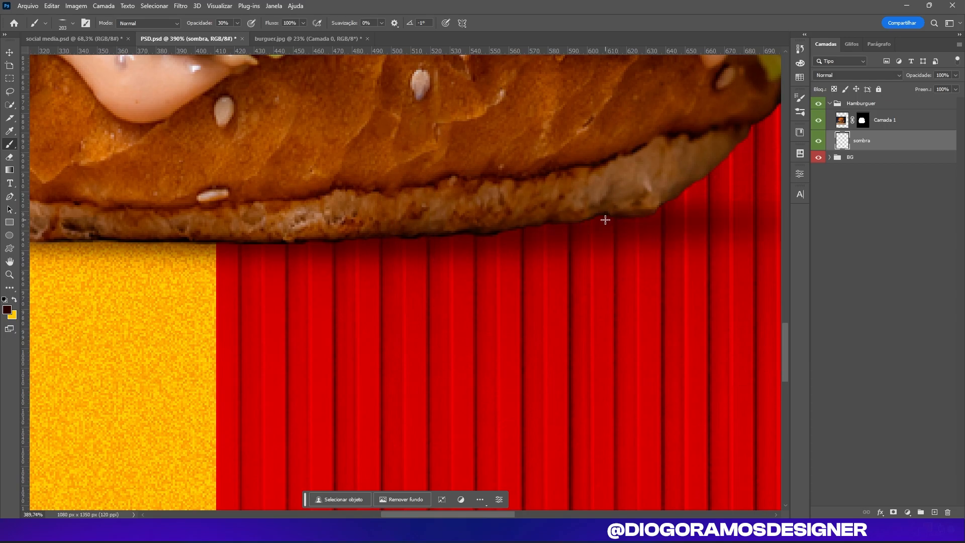
{"action": "scroll", "coordinate": [623, 214], "scroll_direction": "down", "scroll_amount": 8}
{"action": "scroll", "coordinate": [530, 268], "scroll_direction": "up", "scroll_amount": 2}
{"action": "scroll", "coordinate": [530, 268], "scroll_direction": "up", "scroll_amount": 2}
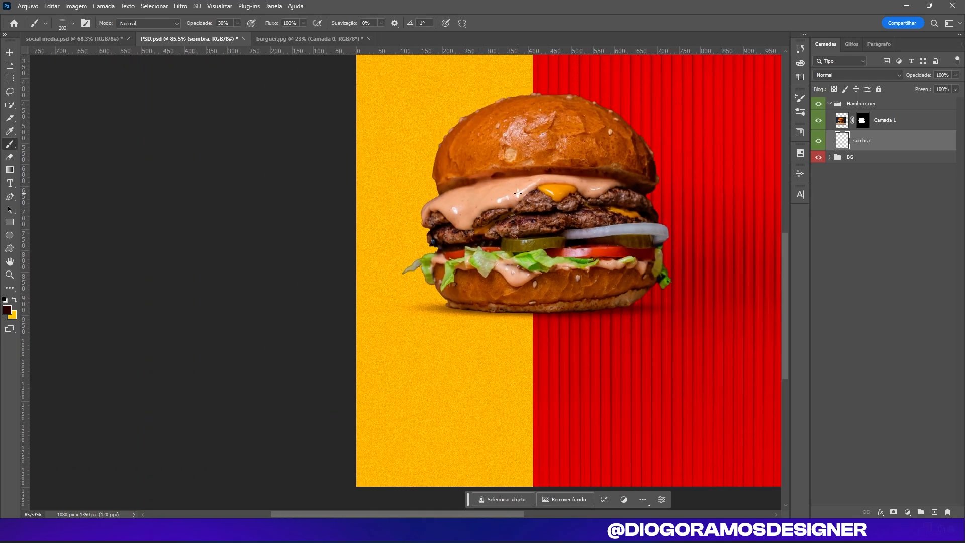
Step: Deepen the contact shadow right along the bun's bottom edge with a smaller 94 px brush
{"action": "scroll", "coordinate": [527, 311], "scroll_direction": "up", "scroll_amount": 5}
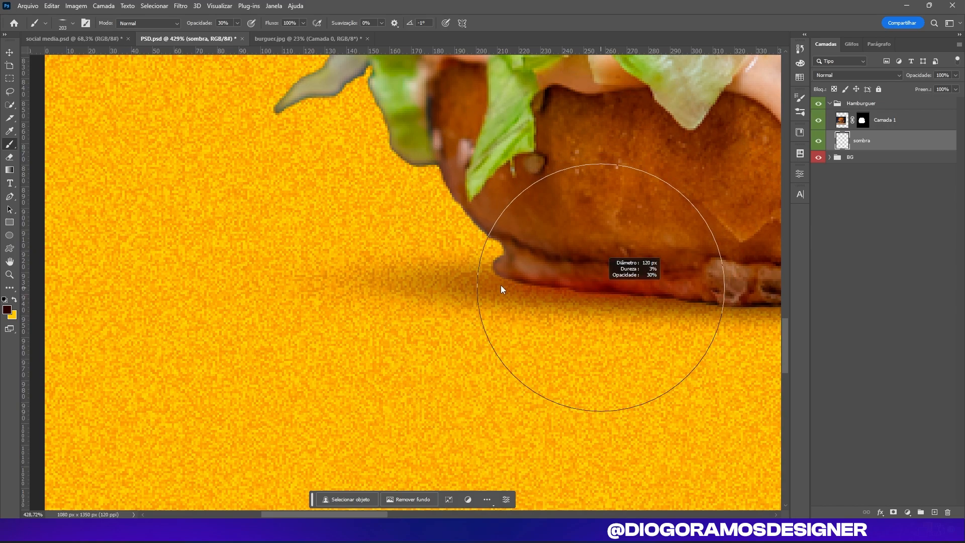
{"action": "left_click", "coordinate": [560, 291]}
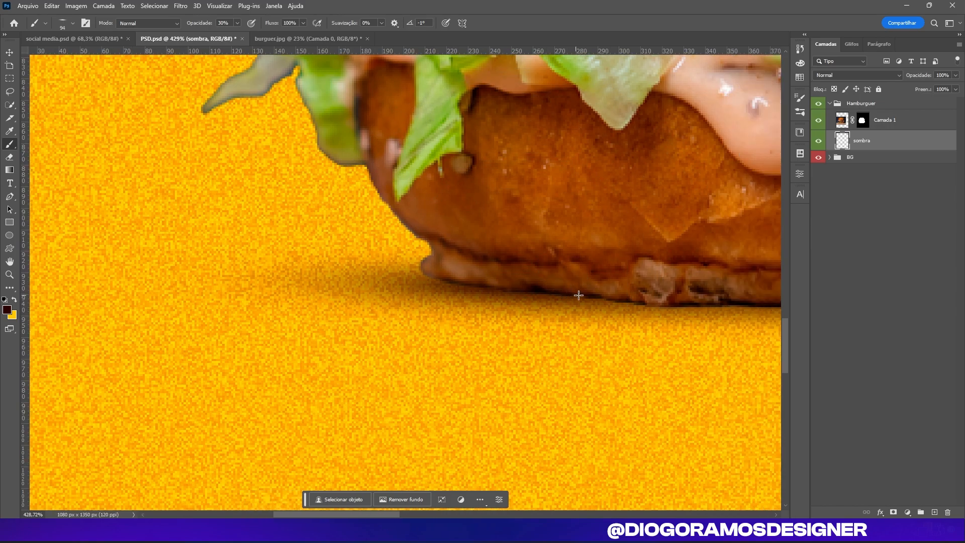
{"action": "scroll", "coordinate": [553, 299], "scroll_direction": "right", "scroll_amount": 3}
{"action": "scroll", "coordinate": [564, 304], "scroll_direction": "right", "scroll_amount": 5}
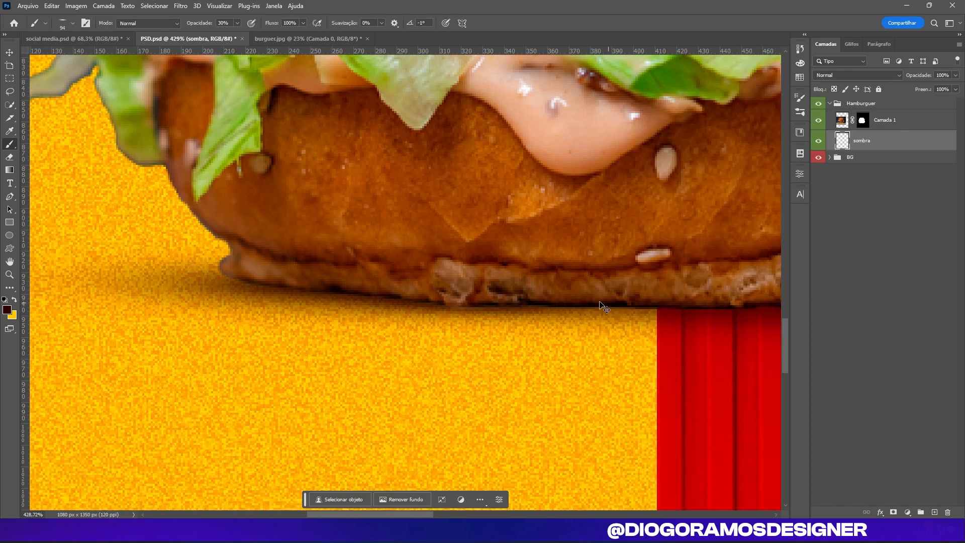
{"action": "scroll", "coordinate": [623, 296], "scroll_direction": "right", "scroll_amount": 3}
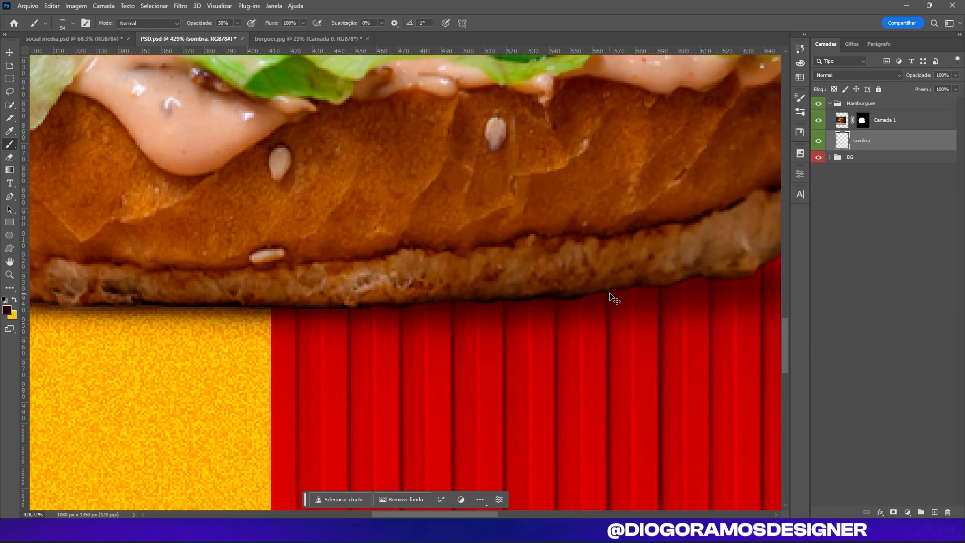
{"action": "scroll", "coordinate": [613, 284], "scroll_direction": "right", "scroll_amount": 3}
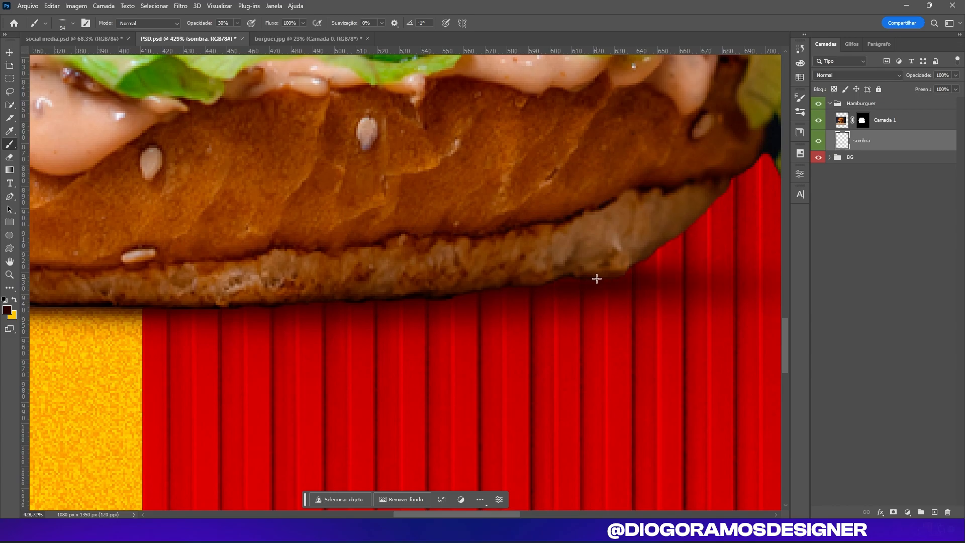
Step: Paint a wider, softer shadow beneath the whole burger, enlarging the brush to 714 px
{"action": "scroll", "coordinate": [517, 286], "scroll_direction": "down", "scroll_amount": 5}
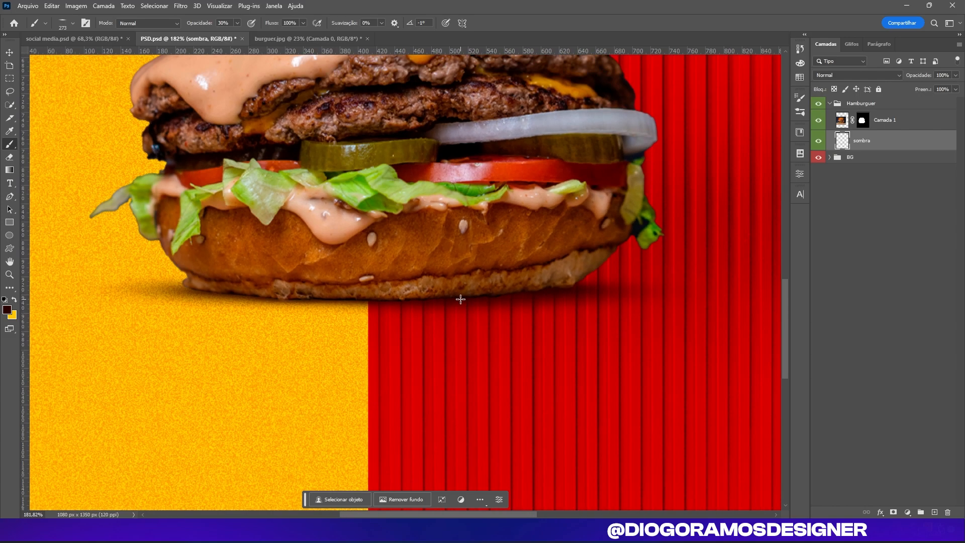
{"action": "scroll", "coordinate": [352, 283], "scroll_direction": "up", "scroll_amount": 3}
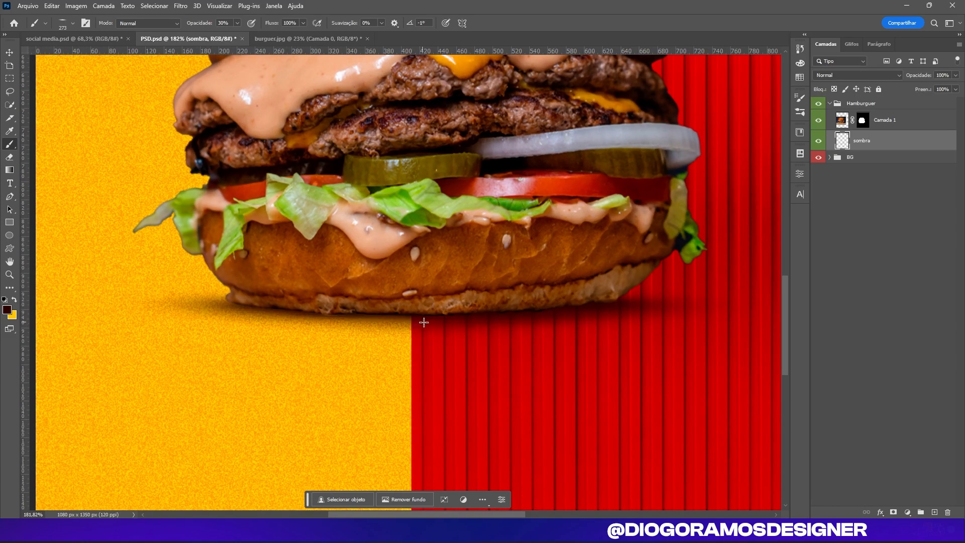
{"action": "left_click", "coordinate": [401, 313]}
{"action": "left_click", "coordinate": [410, 320]}
{"action": "key", "text": "ctrl+z"}
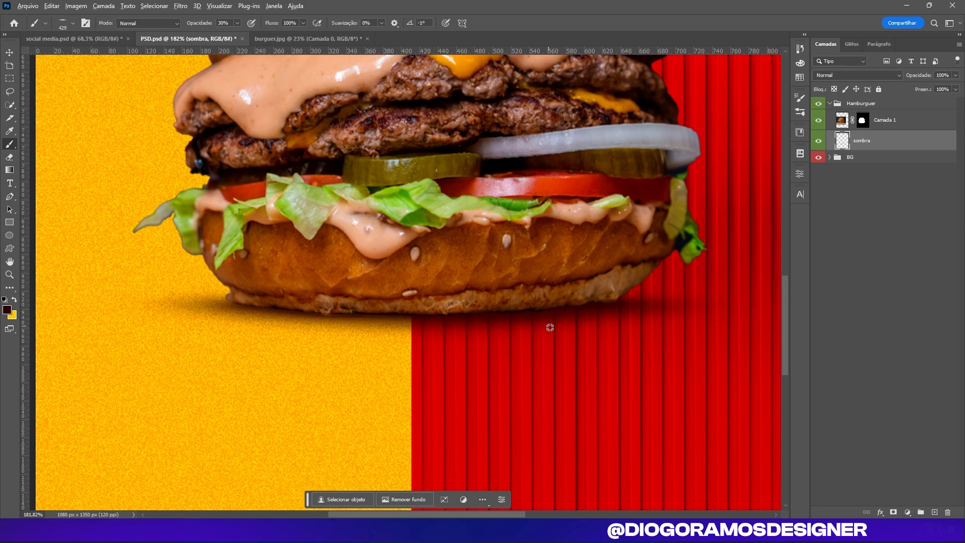
{"action": "scroll", "coordinate": [539, 323], "scroll_direction": "down", "scroll_amount": 8}
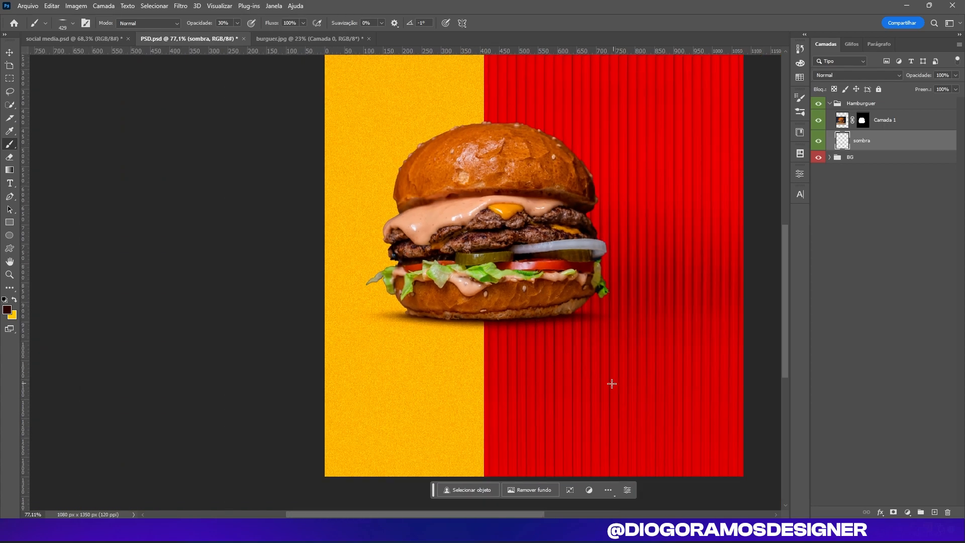
{"action": "scroll", "coordinate": [564, 382], "scroll_direction": "up", "scroll_amount": 3}
{"action": "scroll", "coordinate": [545, 351], "scroll_direction": "up", "scroll_amount": 6}
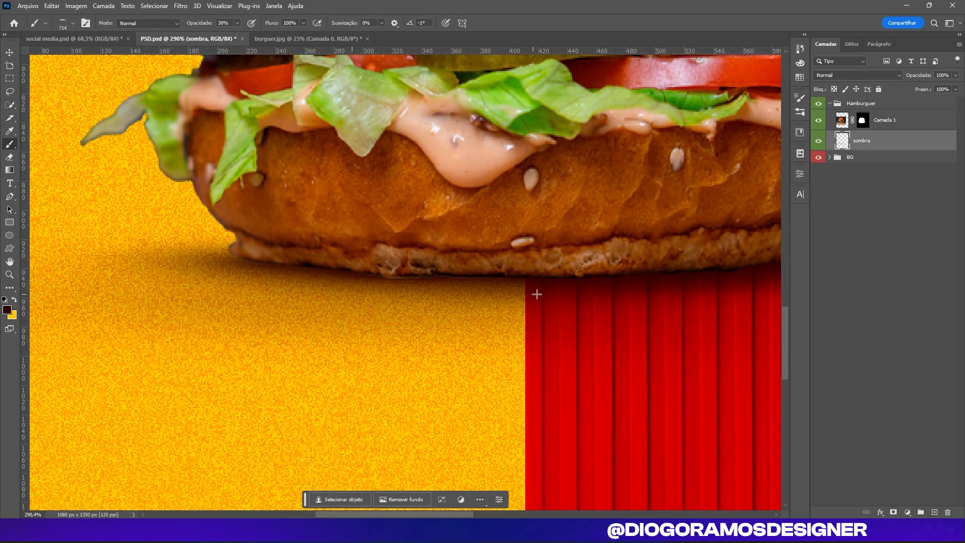
{"action": "scroll", "coordinate": [525, 294], "scroll_direction": "right", "scroll_amount": 8}
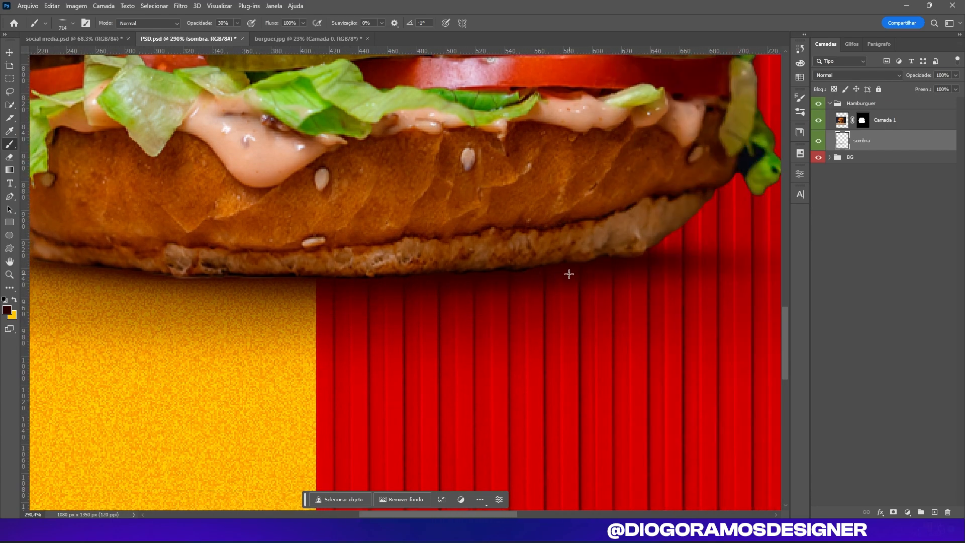
Step: Inspect the painted shadow under the burger both up close and in the full composition
{"action": "scroll", "coordinate": [569, 274], "scroll_direction": "down", "scroll_amount": 3}
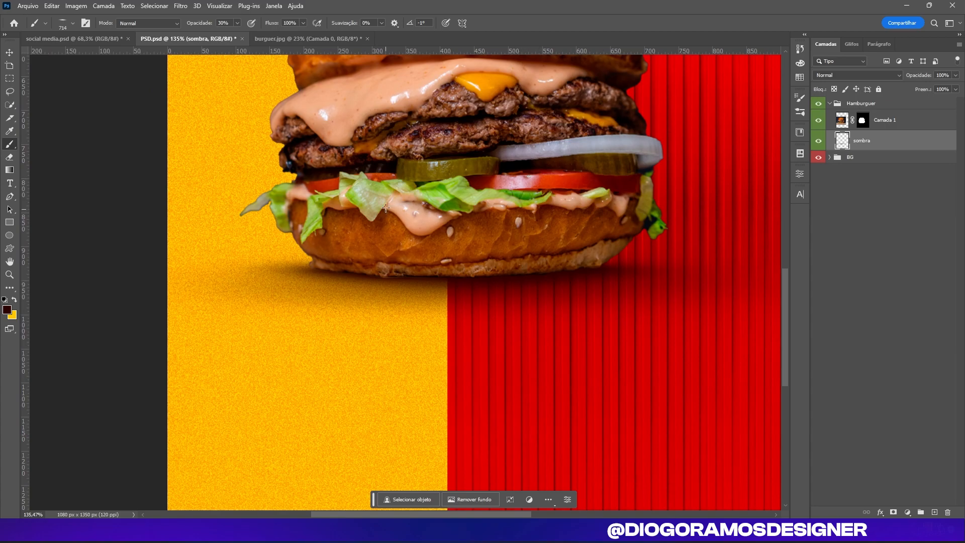
{"action": "scroll", "coordinate": [395, 207], "scroll_direction": "up", "scroll_amount": 2}
{"action": "scroll", "coordinate": [352, 394], "scroll_direction": "down", "scroll_amount": 2}
{"action": "scroll", "coordinate": [350, 387], "scroll_direction": "up", "scroll_amount": 4}
{"action": "scroll", "coordinate": [299, 449], "scroll_direction": "up", "scroll_amount": 2}
{"action": "scroll", "coordinate": [399, 359], "scroll_direction": "down", "scroll_amount": 1}
{"action": "scroll", "coordinate": [398, 359], "scroll_direction": "down", "scroll_amount": 5}
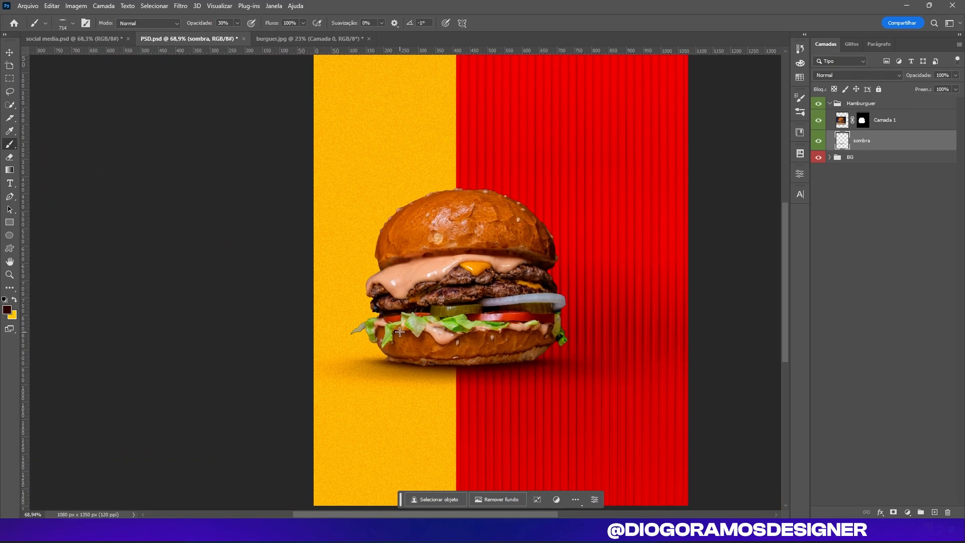
Step: Compare how the burger's shadow blends into the yellow and red backgrounds, at full-post size and in close-up
{"action": "scroll", "coordinate": [629, 243], "scroll_direction": "down", "scroll_amount": 3}
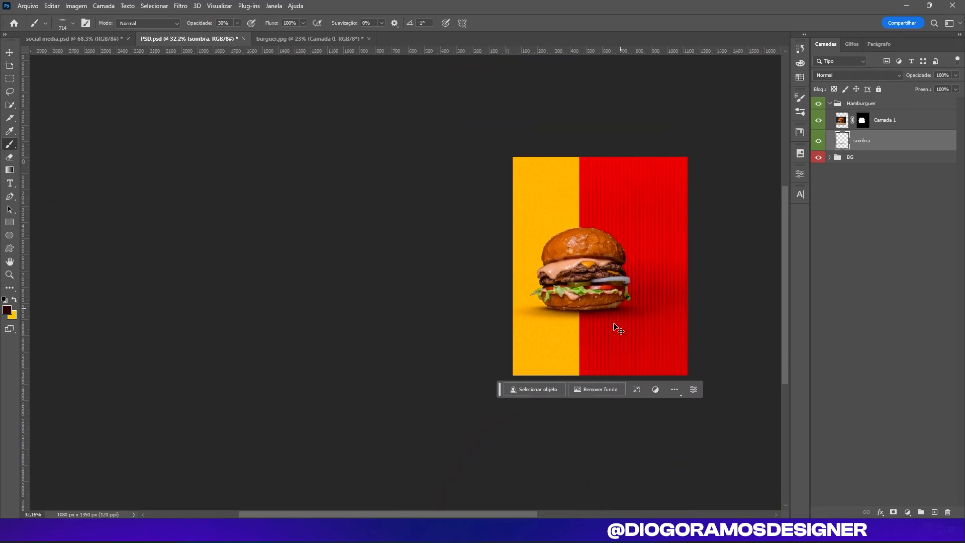
{"action": "scroll", "coordinate": [609, 308], "scroll_direction": "right", "scroll_amount": 3}
{"action": "scroll", "coordinate": [428, 298], "scroll_direction": "up", "scroll_amount": 2}
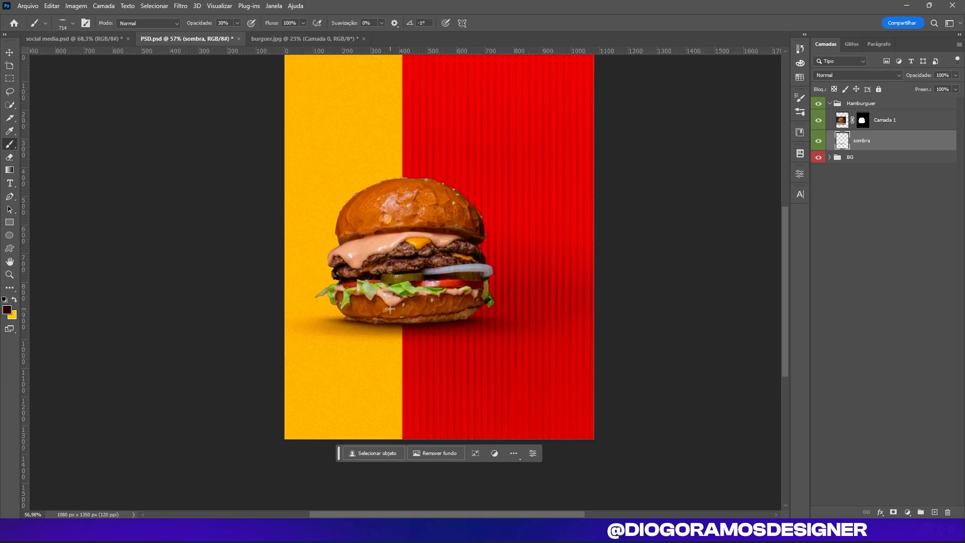
{"action": "scroll", "coordinate": [397, 319], "scroll_direction": "up", "scroll_amount": 4}
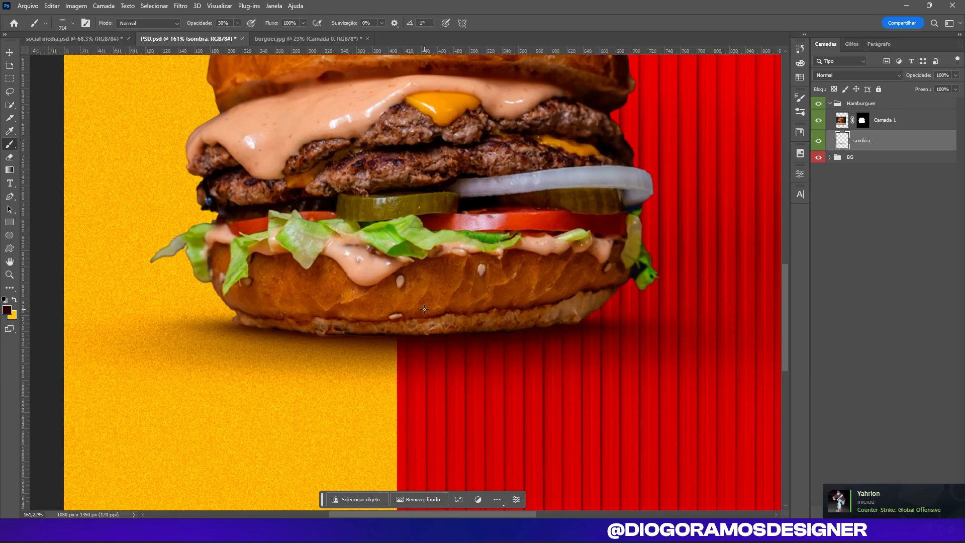
{"action": "scroll", "coordinate": [420, 322], "scroll_direction": "up", "scroll_amount": 1}
{"action": "scroll", "coordinate": [413, 325], "scroll_direction": "down", "scroll_amount": 2}
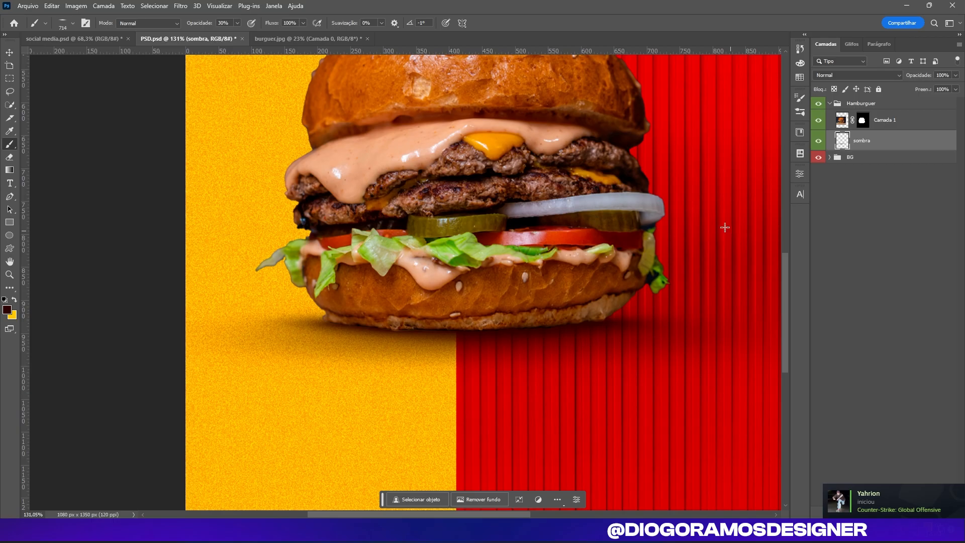
{"action": "scroll", "coordinate": [442, 287], "scroll_direction": "up", "scroll_amount": 3}
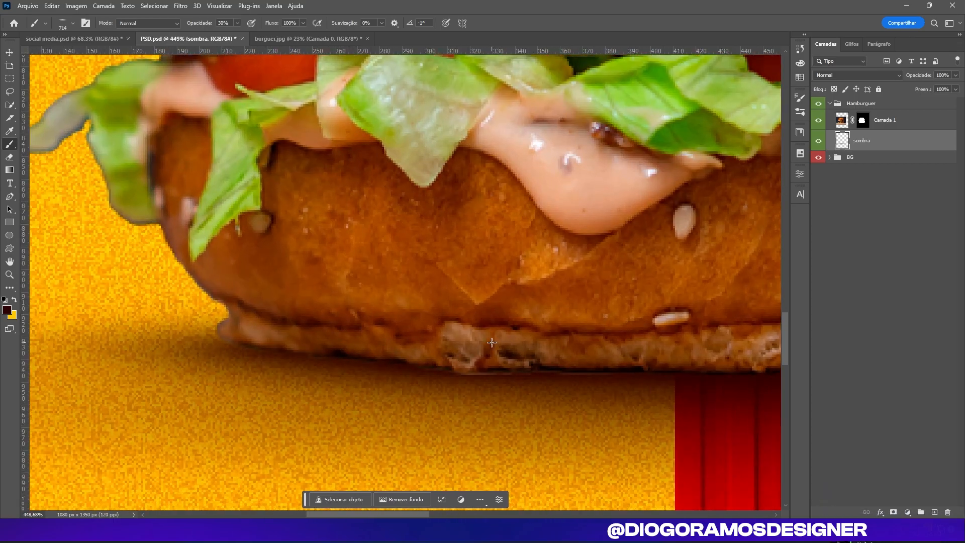
{"action": "scroll", "coordinate": [581, 340], "scroll_direction": "down", "scroll_amount": 6}
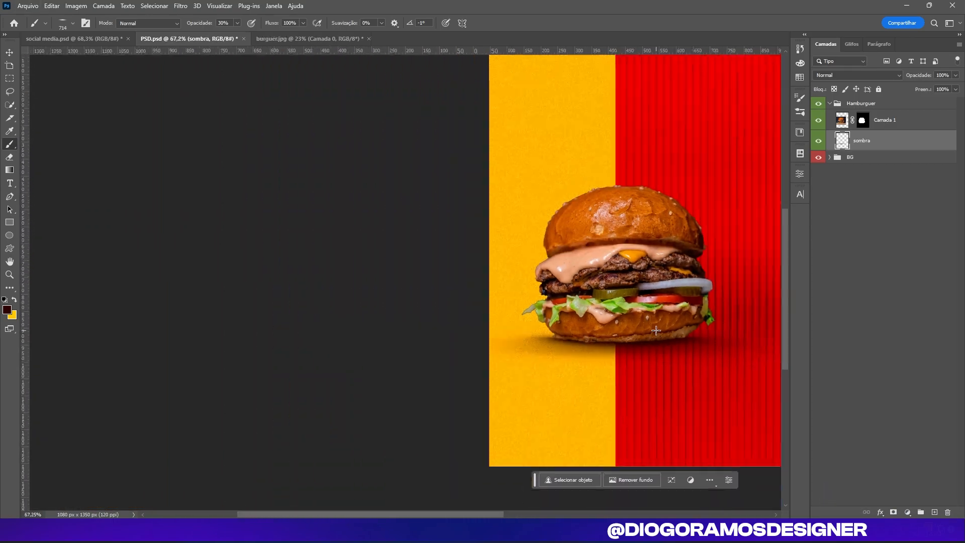
{"action": "scroll", "coordinate": [633, 340], "scroll_direction": "up", "scroll_amount": 2}
{"action": "scroll", "coordinate": [478, 229], "scroll_direction": "up", "scroll_amount": 3}
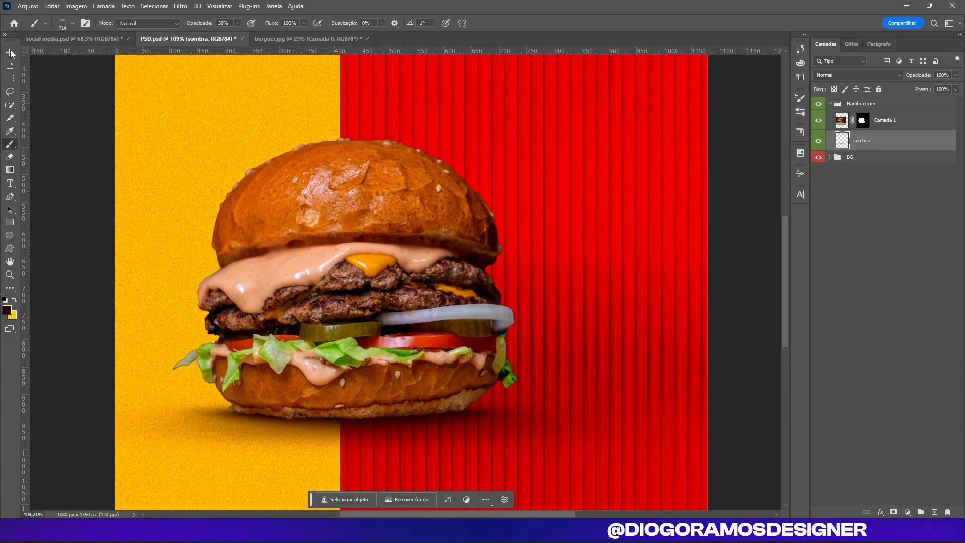
{"action": "key", "text": "v"}
{"action": "left_click", "coordinate": [175, 224]}
{"action": "left_click_drag", "start_coordinate": [181, 326], "coordinate": [261, 334]}
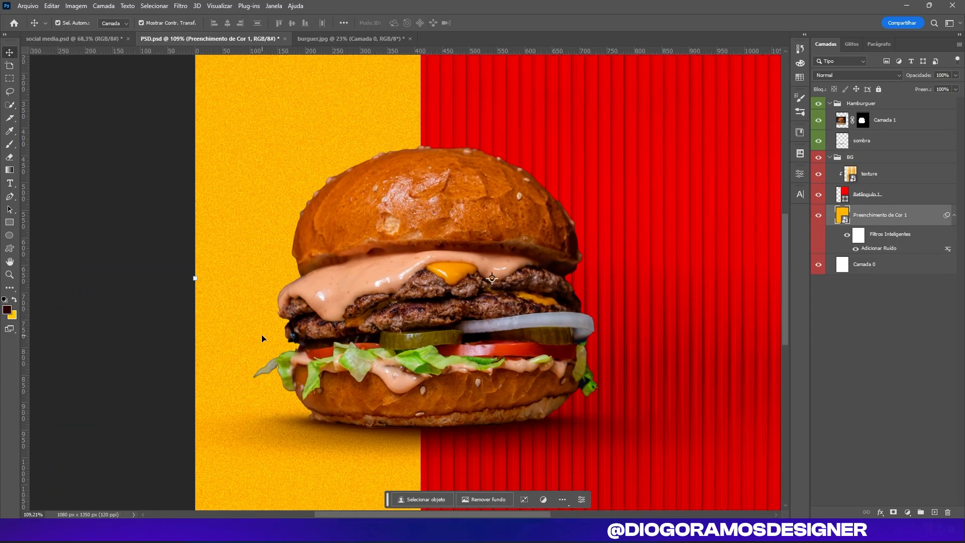
{"action": "left_click_drag", "start_coordinate": [381, 388], "coordinate": [380, 308]}
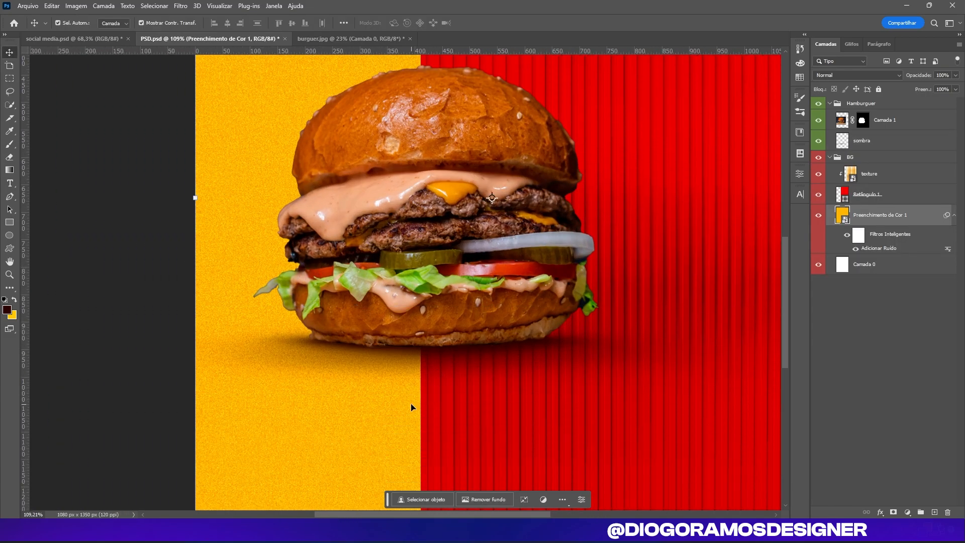
{"action": "left_click_drag", "start_coordinate": [439, 312], "coordinate": [444, 252]}
{"action": "key", "text": "ctrl+z"}
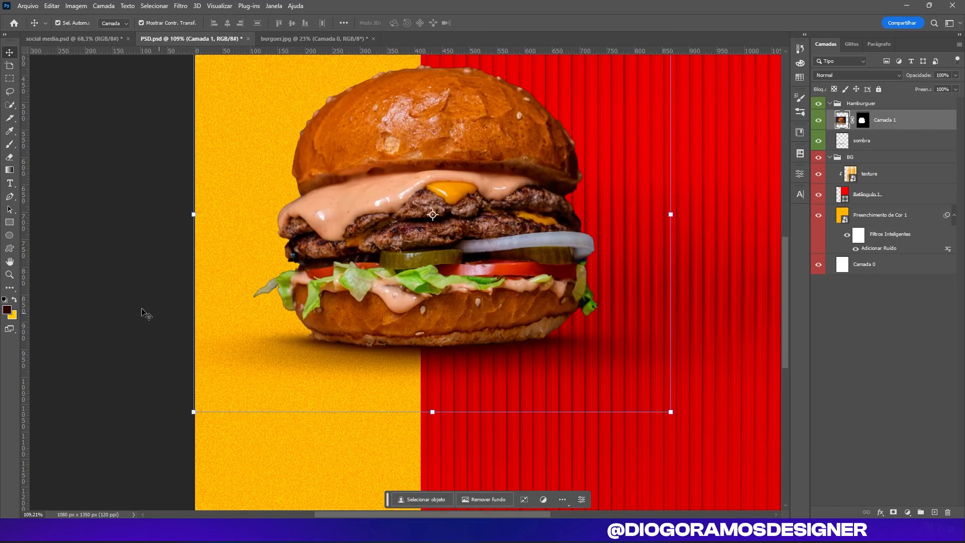
{"action": "left_click", "coordinate": [106, 304]}
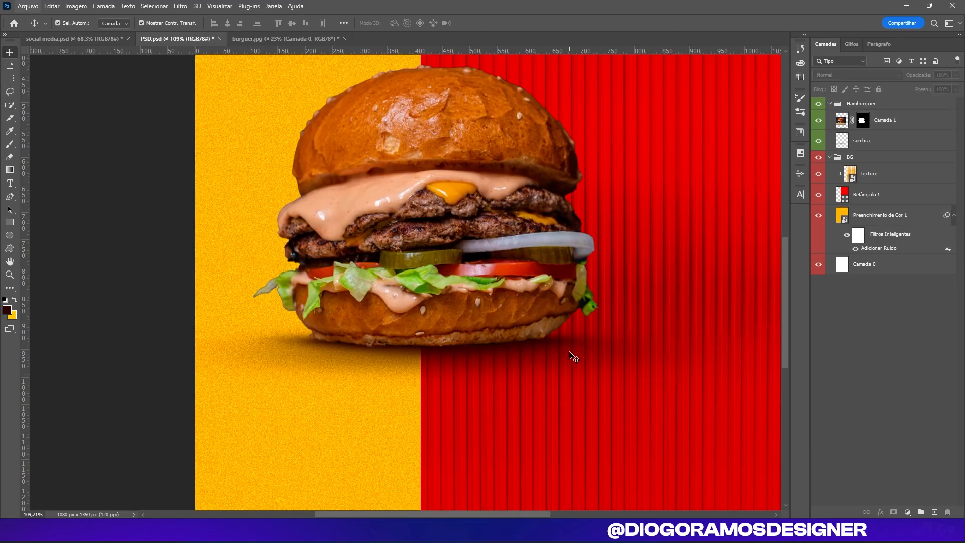
Step: Examine the bun's bottom edge where it meets the shadow, from the yellow side across to the red side
{"action": "scroll", "coordinate": [368, 350], "scroll_direction": "up", "scroll_amount": 7}
{"action": "left_click_drag", "start_coordinate": [379, 335], "coordinate": [299, 391]}
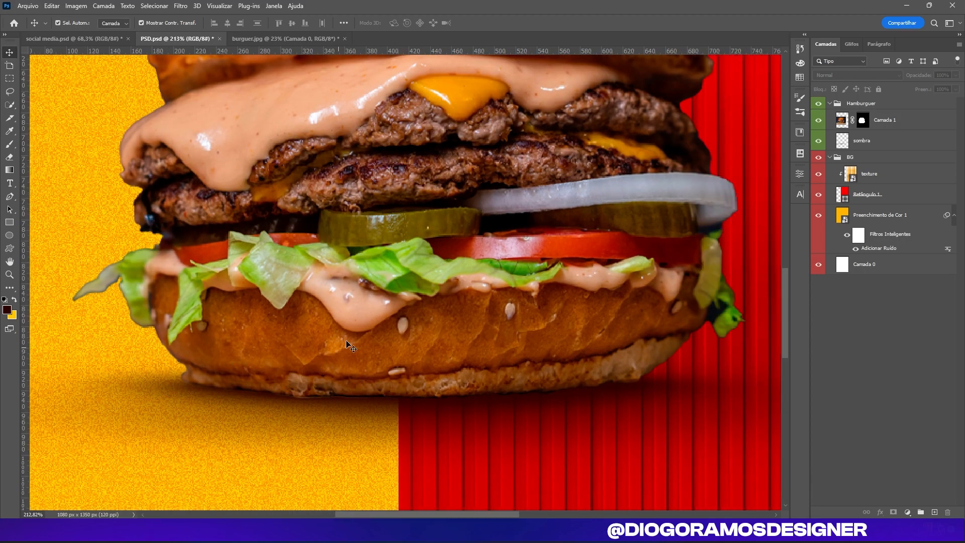
{"action": "left_click_drag", "start_coordinate": [388, 335], "coordinate": [342, 94]}
{"action": "key", "text": "ctrl+z"}
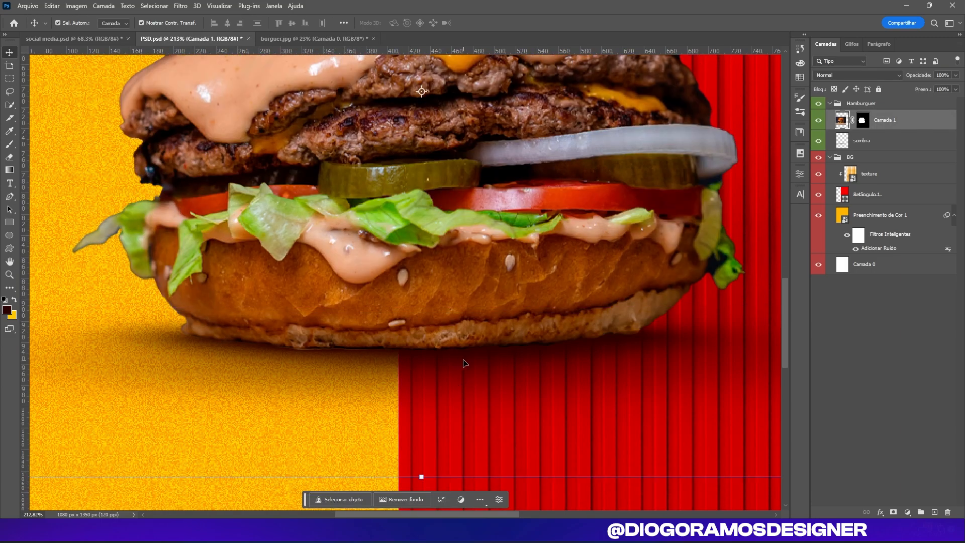
{"action": "scroll", "coordinate": [274, 373], "scroll_direction": "up", "scroll_amount": 4}
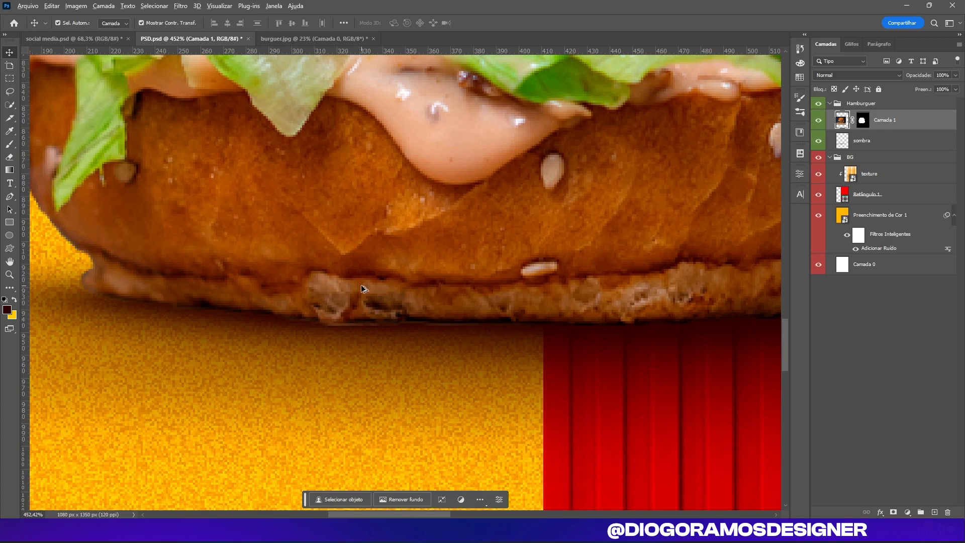
{"action": "scroll", "coordinate": [360, 285], "scroll_direction": "down", "scroll_amount": 2}
{"action": "scroll", "coordinate": [641, 294], "scroll_direction": "right", "scroll_amount": 4}
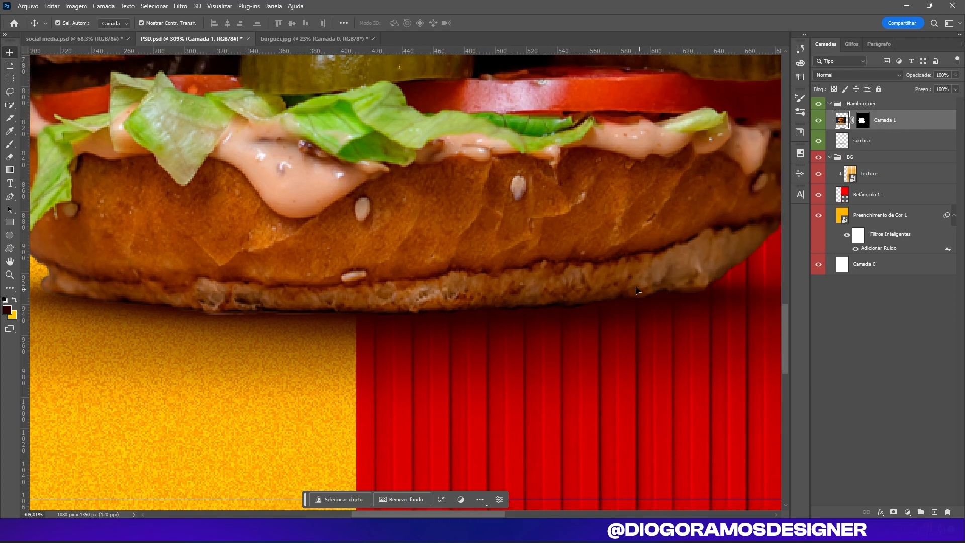
{"action": "scroll", "coordinate": [641, 295], "scroll_direction": "down", "scroll_amount": 2}
{"action": "scroll", "coordinate": [659, 313], "scroll_direction": "right", "scroll_amount": 3}
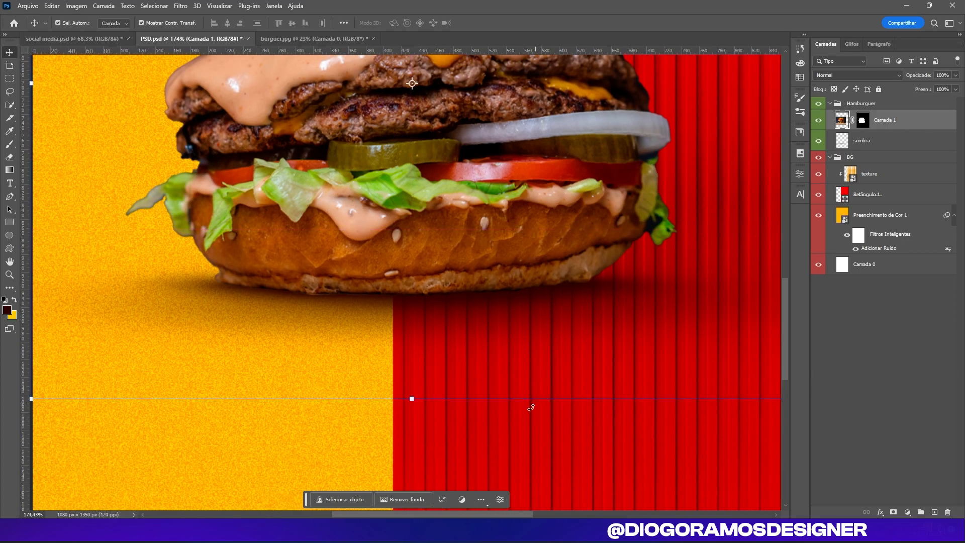
{"action": "left_click", "coordinate": [359, 453]}
{"action": "scroll", "coordinate": [312, 289], "scroll_direction": "up", "scroll_amount": 2}
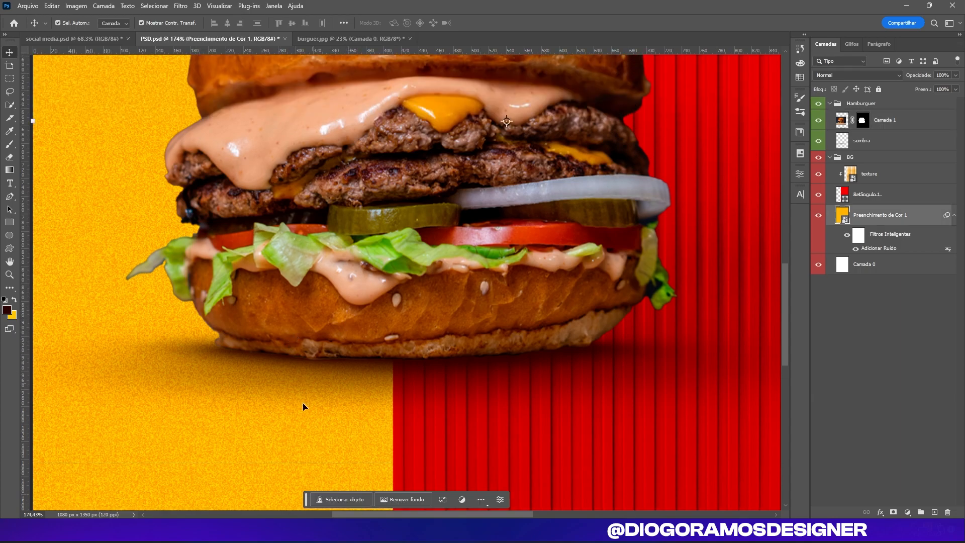
Step: Add an Exposure adjustment above the burger layer, clip it to the burger, and set its exposure to -2.75
{"action": "left_click", "coordinate": [890, 123]}
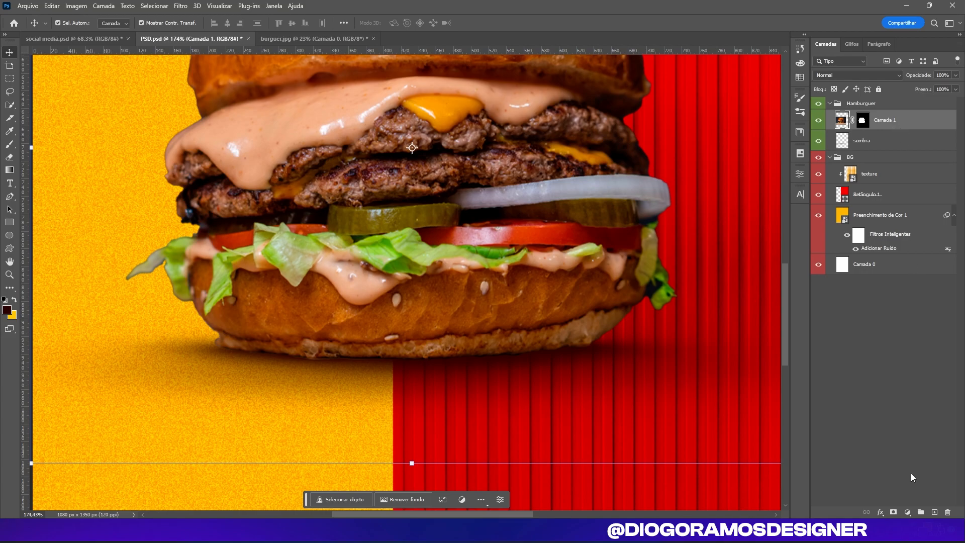
{"action": "left_click", "coordinate": [908, 513]}
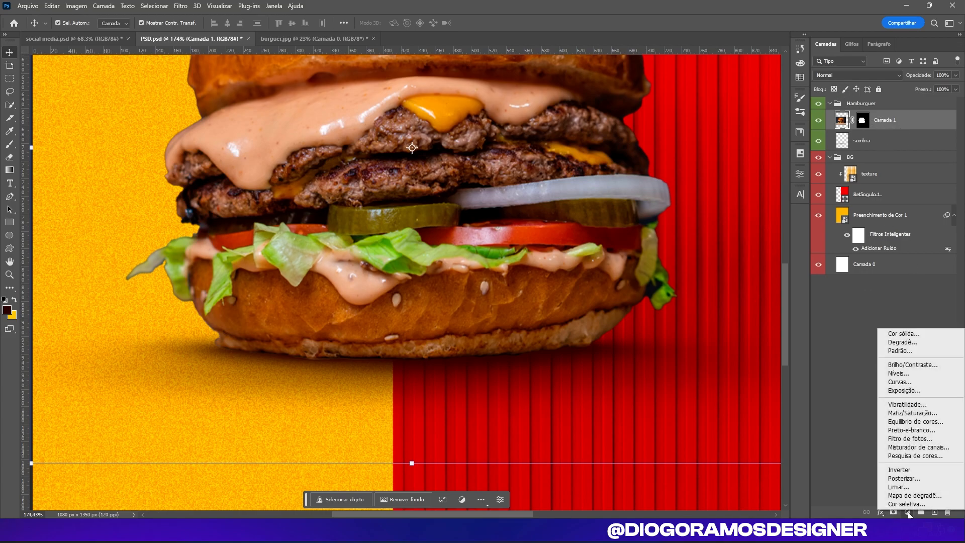
{"action": "left_click", "coordinate": [905, 392]}
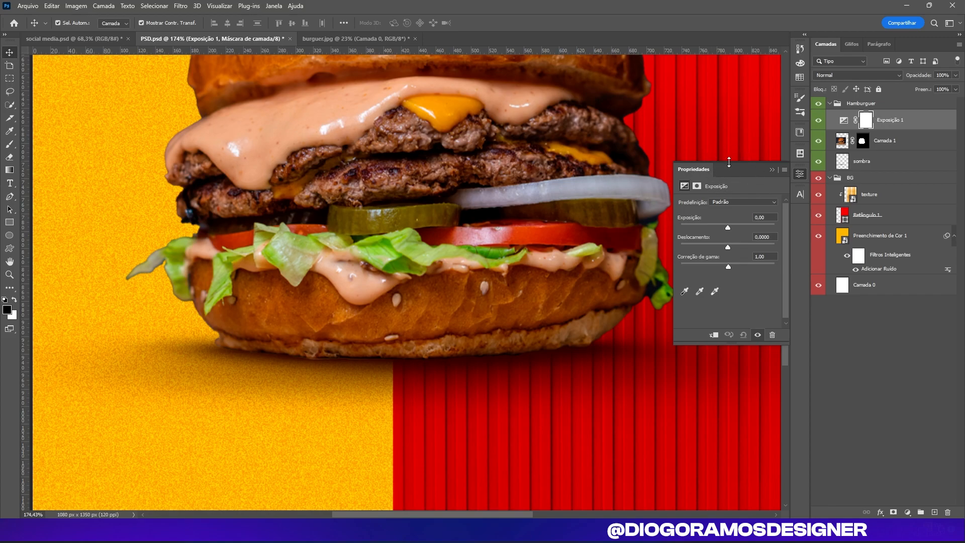
{"action": "left_click", "coordinate": [713, 335]}
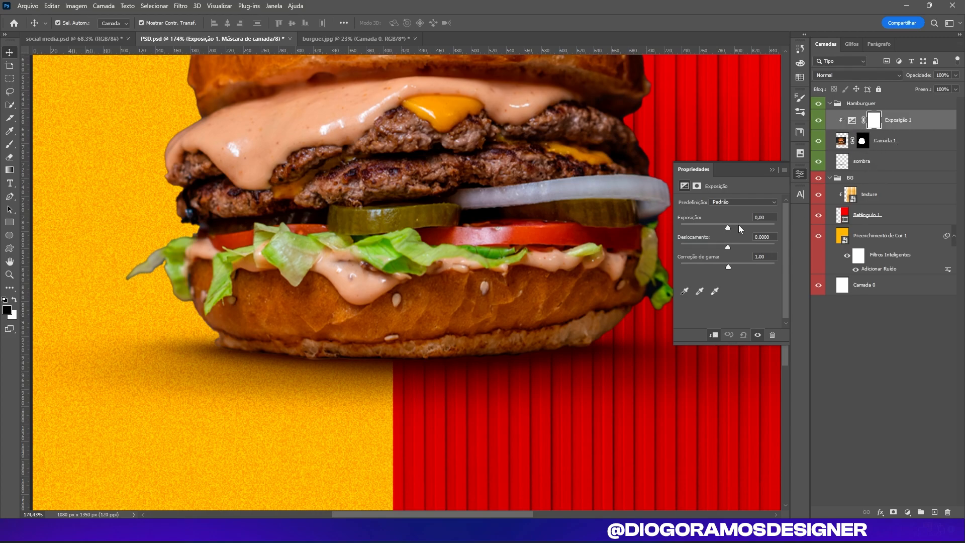
{"action": "left_click_drag", "start_coordinate": [726, 229], "coordinate": [707, 228]}
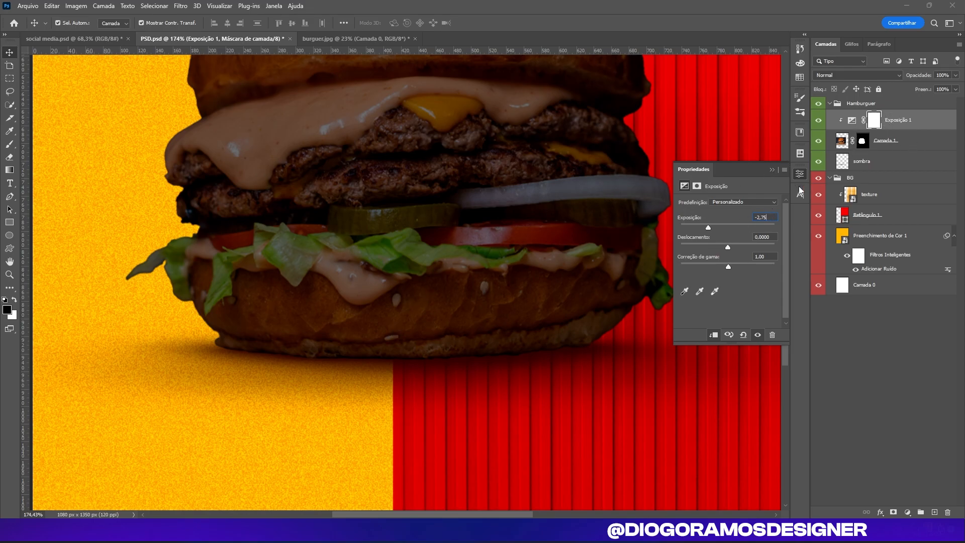
{"action": "left_click", "coordinate": [773, 171]}
Step: Invert the Exposure adjustment's mask to black so the darkening is hidden across the whole burger
{"action": "scroll", "coordinate": [704, 156], "scroll_direction": "down", "scroll_amount": 7}
{"action": "scroll", "coordinate": [689, 143], "scroll_direction": "up", "scroll_amount": 2}
{"action": "scroll", "coordinate": [495, 248], "scroll_direction": "right", "scroll_amount": 1}
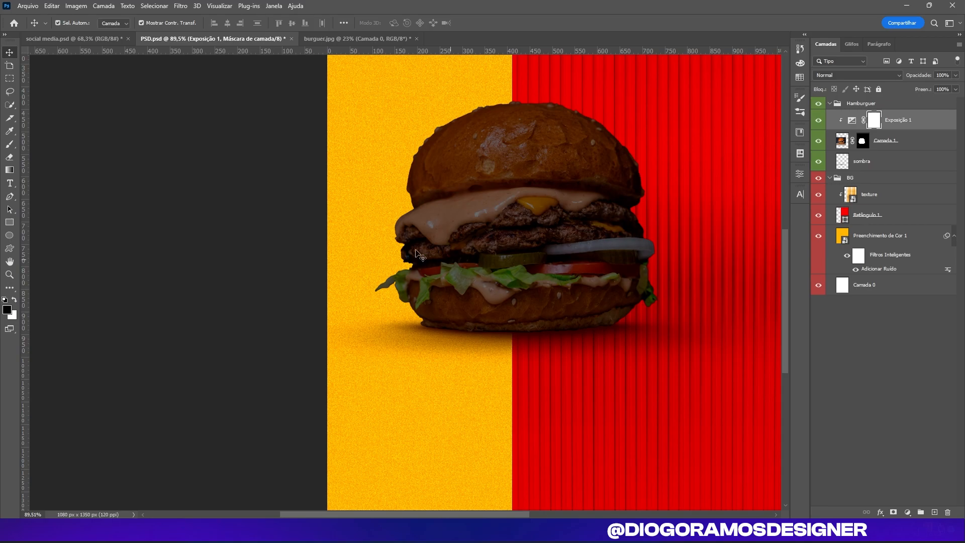
{"action": "scroll", "coordinate": [677, 209], "scroll_direction": "up", "scroll_amount": 2}
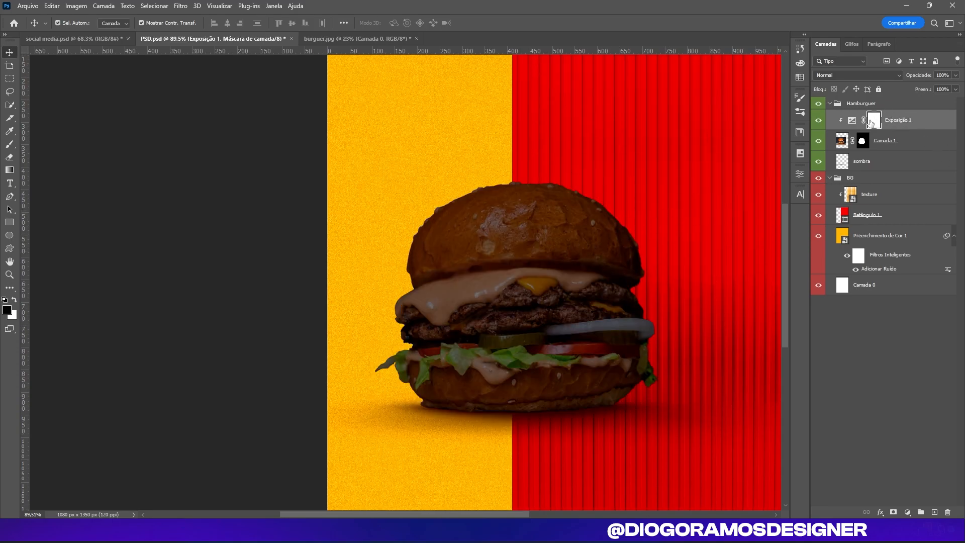
{"action": "key", "text": "ctrl+i"}
{"action": "scroll", "coordinate": [676, 270], "scroll_direction": "down", "scroll_amount": 2}
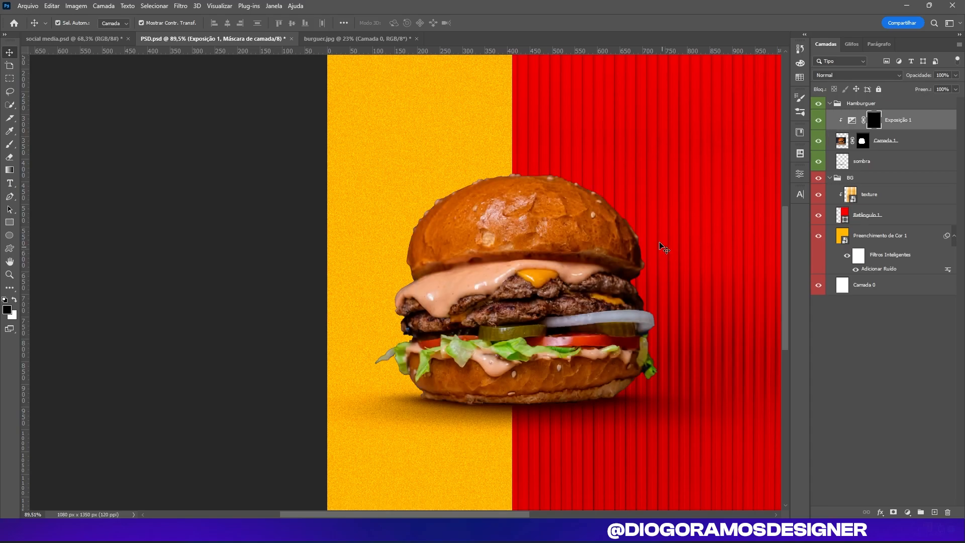
Step: Set up the Brush tool with white as the foreground colour and the soft round preset (Redondo macio)
{"action": "scroll", "coordinate": [603, 241], "scroll_direction": "right", "scroll_amount": 2}
{"action": "scroll", "coordinate": [552, 212], "scroll_direction": "right", "scroll_amount": 2}
{"action": "left_click", "coordinate": [5, 145]}
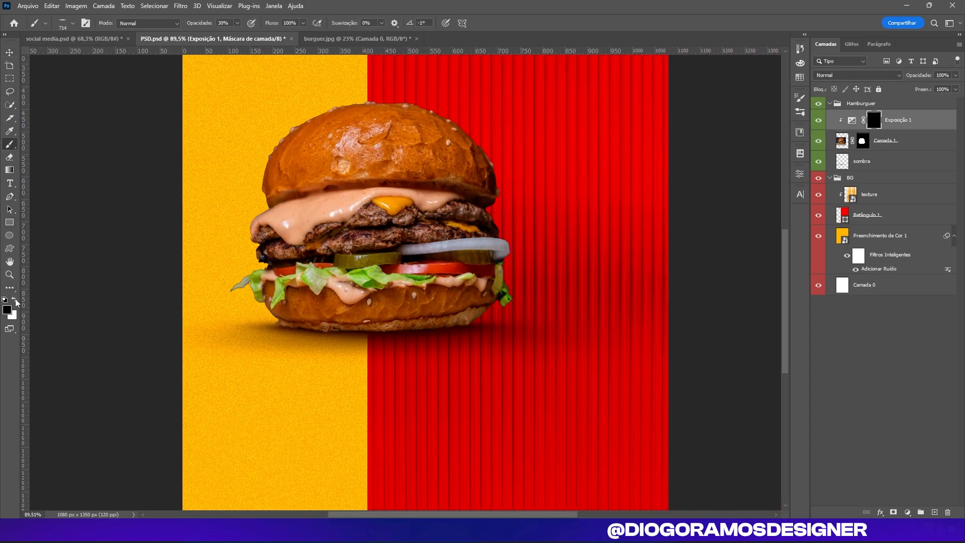
{"action": "left_click", "coordinate": [15, 300]}
{"action": "key", "text": "alt"}
{"action": "right_click", "coordinate": [384, 308]}
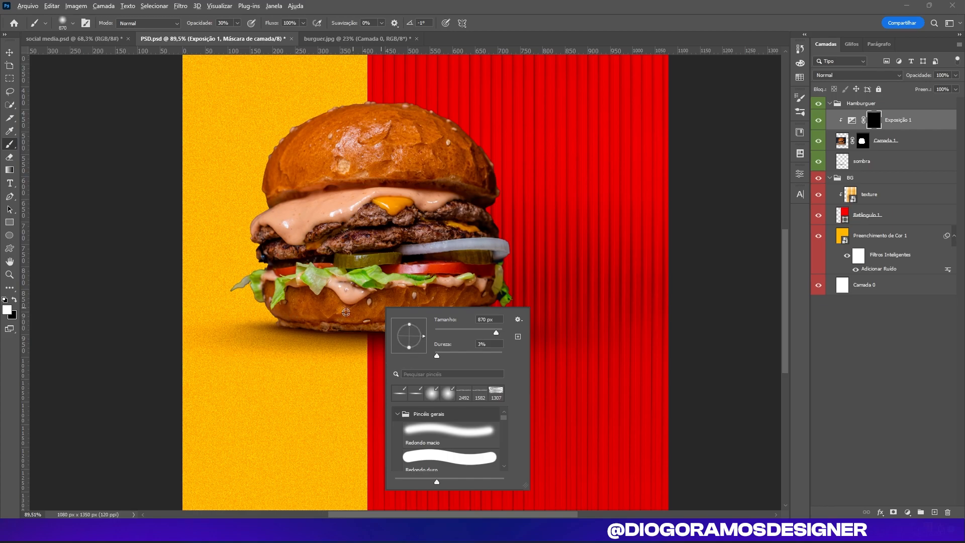
{"action": "right_click", "coordinate": [405, 260]}
{"action": "left_click", "coordinate": [452, 390]}
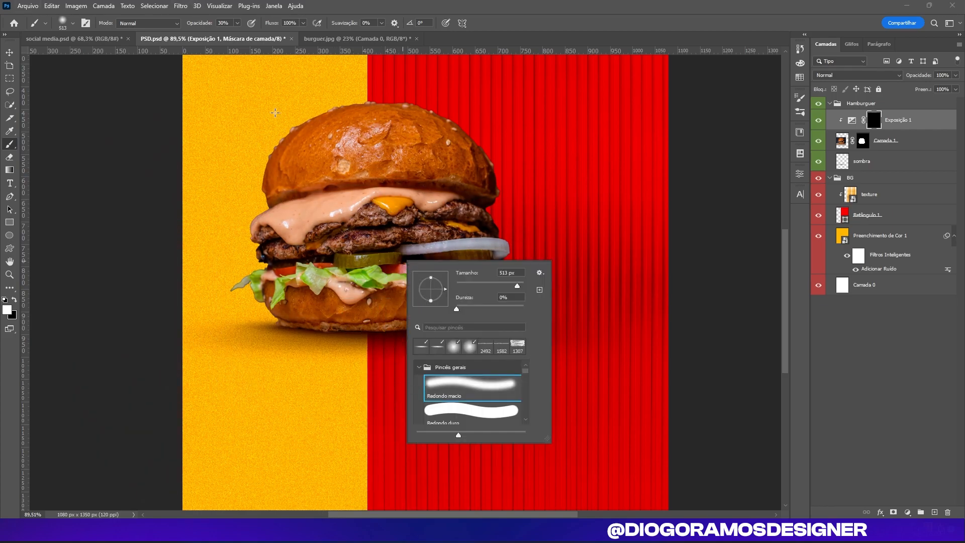
Step: Paint on the Exposure mask with a smaller soft brush to darken the lower edge of the bottom bun
{"action": "scroll", "coordinate": [304, 344], "scroll_direction": "up", "scroll_amount": 10}
{"action": "mouse_move", "coordinate": [310, 353]}
{"action": "left_mouse_down"}
{"action": "mouse_move", "coordinate": [285, 346]}
{"action": "mouse_move", "coordinate": [402, 336]}
{"action": "left_mouse_up"}
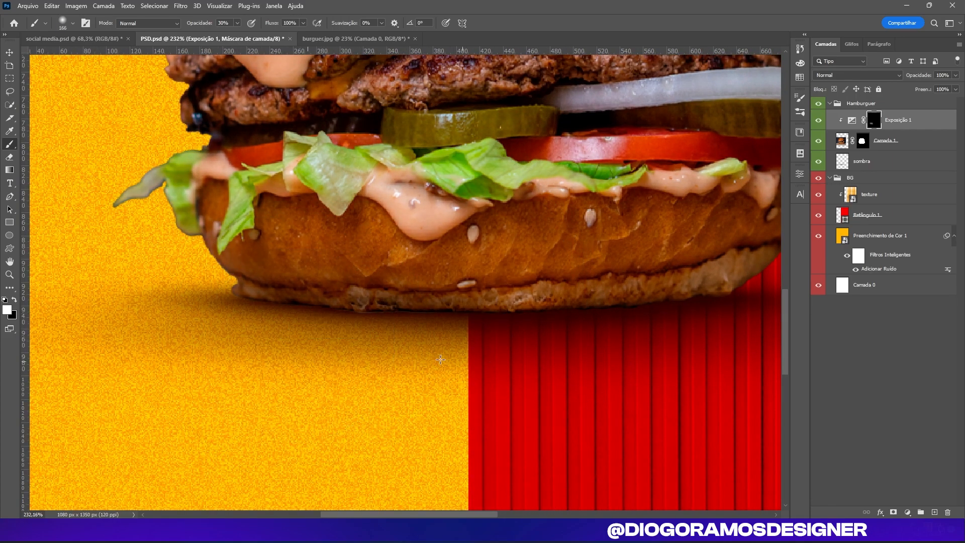
{"action": "scroll", "coordinate": [349, 281], "scroll_direction": "down", "scroll_amount": 3}
{"action": "scroll", "coordinate": [400, 307], "scroll_direction": "up", "scroll_amount": 7}
{"action": "scroll", "coordinate": [521, 297], "scroll_direction": "right", "scroll_amount": 5}
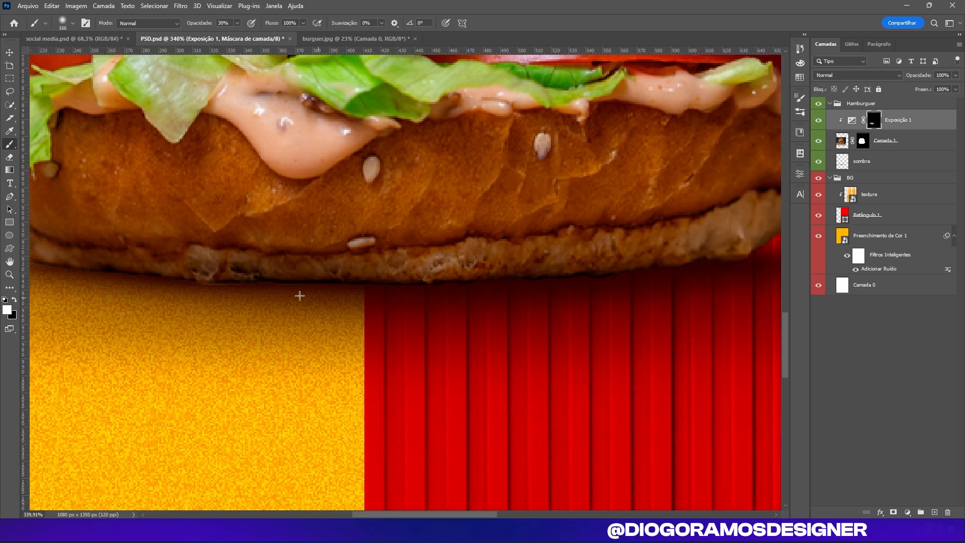
{"action": "scroll", "coordinate": [413, 299], "scroll_direction": "right", "scroll_amount": 4}
{"action": "scroll", "coordinate": [547, 297], "scroll_direction": "down", "scroll_amount": 5}
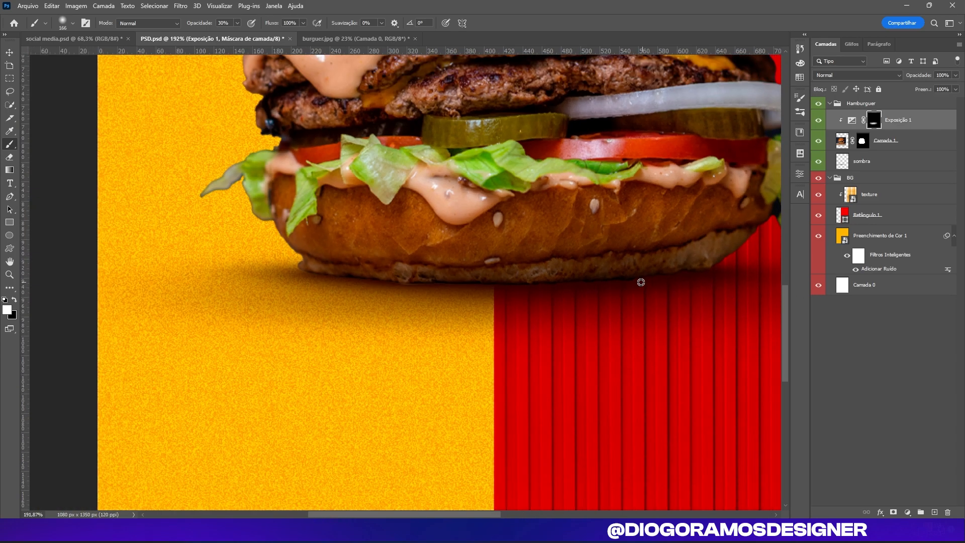
Step: Extend the mask painting along the bun's underside toward the red side and check the shading in the full composition
{"action": "left_click_drag", "start_coordinate": [310, 241], "coordinate": [645, 308]}
{"action": "scroll", "coordinate": [531, 258], "scroll_direction": "down", "scroll_amount": 6}
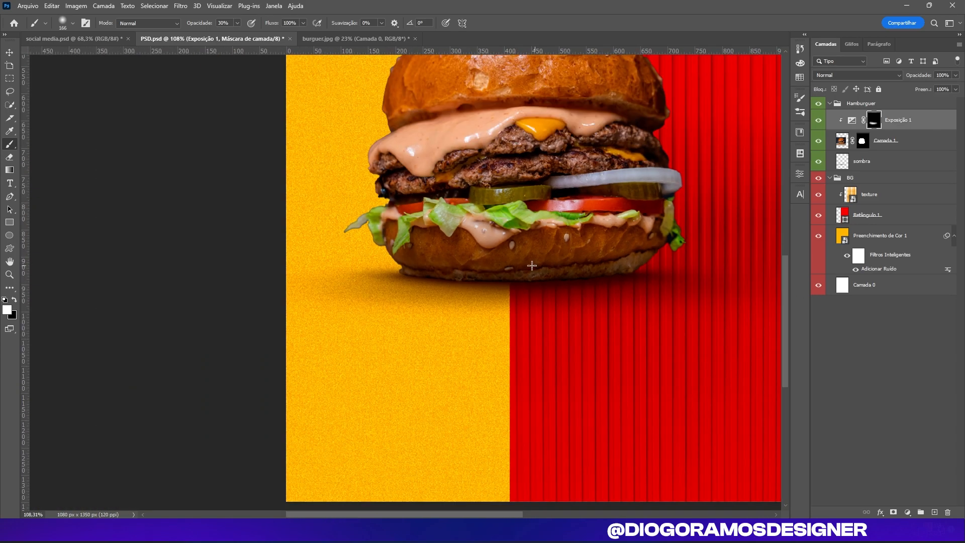
{"action": "left_click_drag", "start_coordinate": [545, 265], "coordinate": [578, 266]}
{"action": "scroll", "coordinate": [720, 250], "scroll_direction": "down", "scroll_amount": 2}
{"action": "scroll", "coordinate": [728, 240], "scroll_direction": "up", "scroll_amount": 4}
{"action": "scroll", "coordinate": [630, 274], "scroll_direction": "down", "scroll_amount": 4}
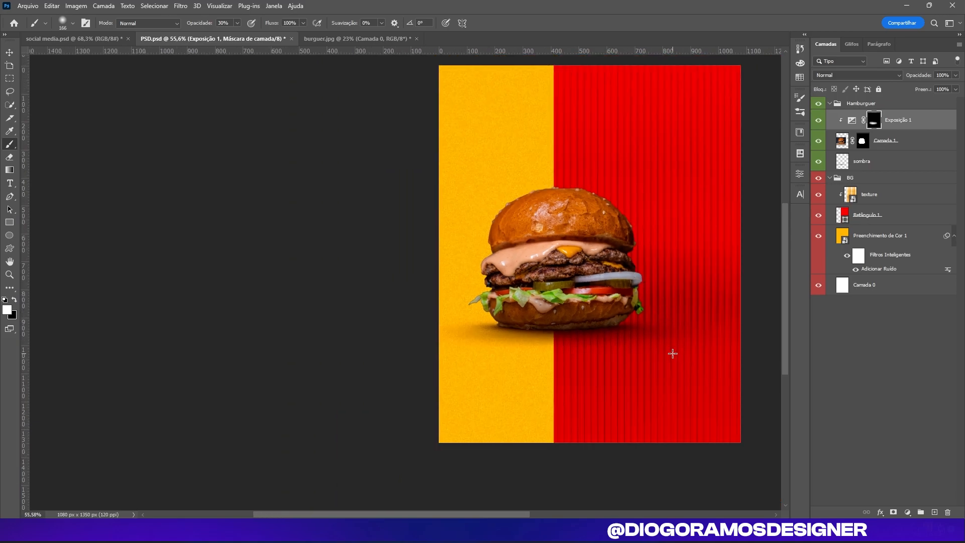
{"action": "scroll", "coordinate": [653, 354], "scroll_direction": "up", "scroll_amount": 4}
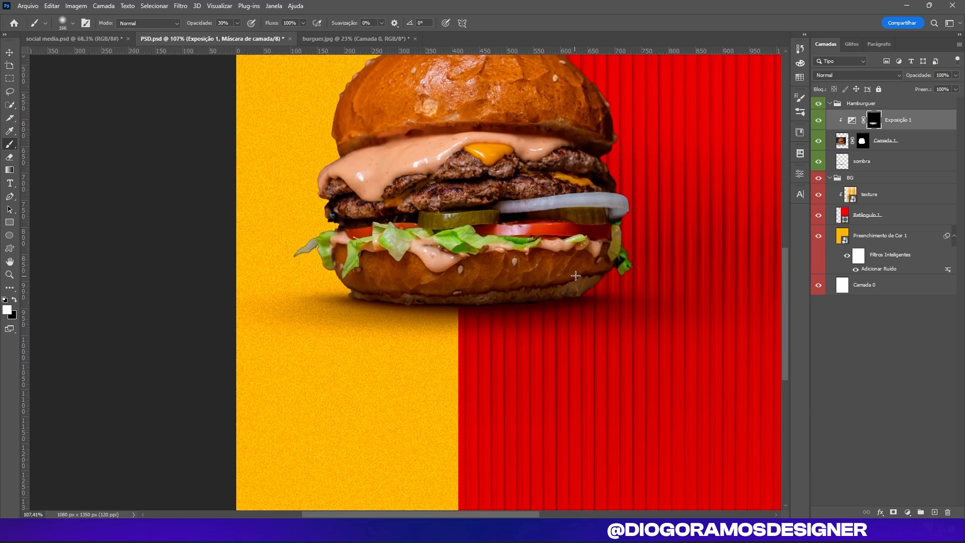
Step: Paint the Exposição 1 mask across the lower half of the burger with a white brush at 30% opacity, undoing excess strokes
{"action": "mouse_move", "coordinate": [370, 259]}
{"action": "left_mouse_down"}
{"action": "mouse_move", "coordinate": [538, 186]}
{"action": "mouse_move", "coordinate": [453, 190]}
{"action": "mouse_move", "coordinate": [435, 246]}
{"action": "mouse_move", "coordinate": [364, 151]}
{"action": "mouse_move", "coordinate": [476, 95]}
{"action": "mouse_move", "coordinate": [562, 138]}
{"action": "left_mouse_up"}
{"action": "key", "text": "ctrl+z"}
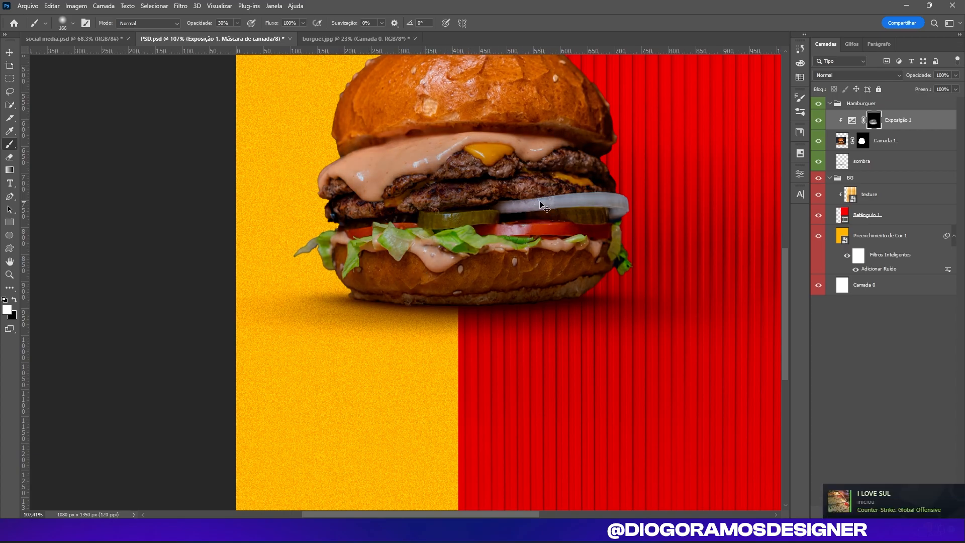
{"action": "key", "text": "ctrl+z"}
Step: Darken the underside of the bottom bun by painting white on the Exposição 1 mask along its contact edge with a small soft brush
{"action": "scroll", "coordinate": [478, 286], "scroll_direction": "up", "scroll_amount": 13}
{"action": "left_click_drag", "start_coordinate": [256, 309], "coordinate": [136, 311]}
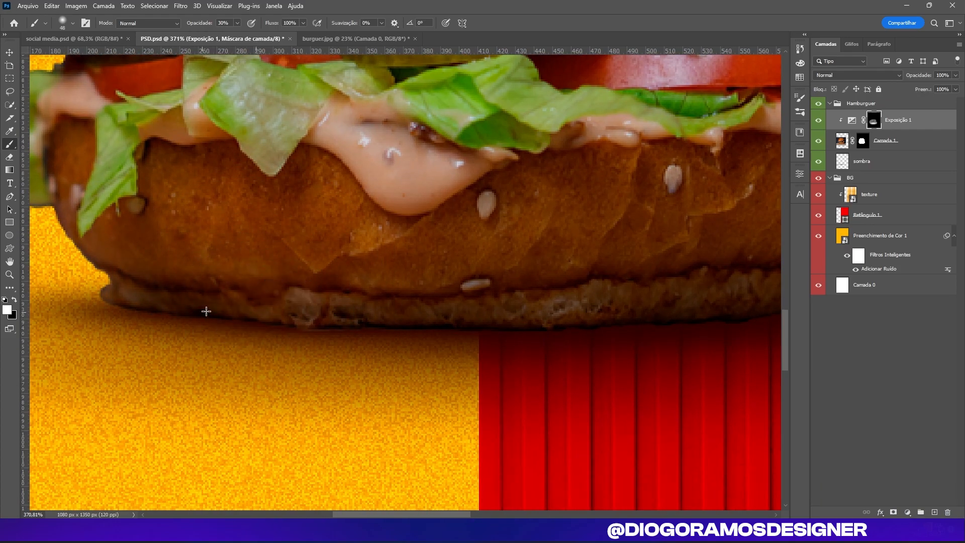
{"action": "left_click_drag", "start_coordinate": [313, 326], "coordinate": [304, 325]}
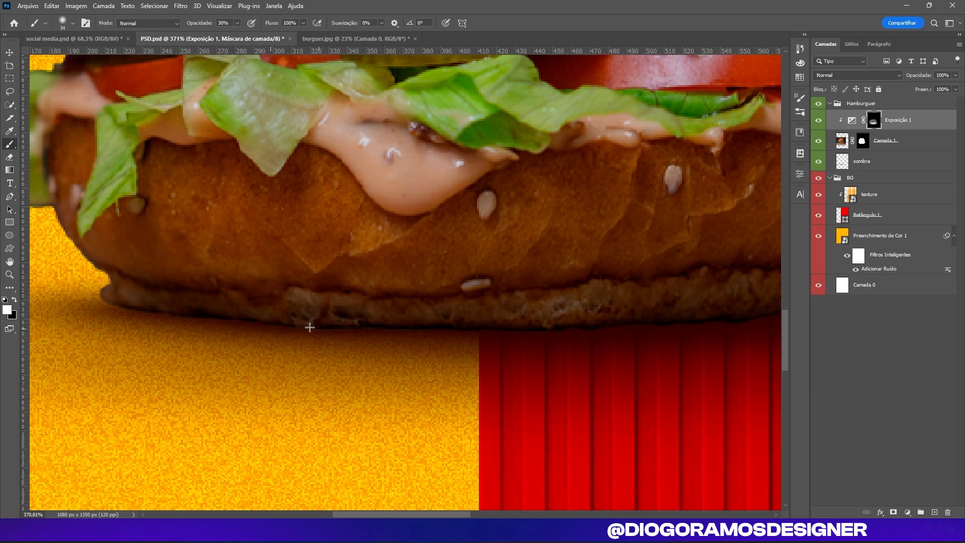
{"action": "scroll", "coordinate": [442, 326], "scroll_direction": "right", "scroll_amount": 2}
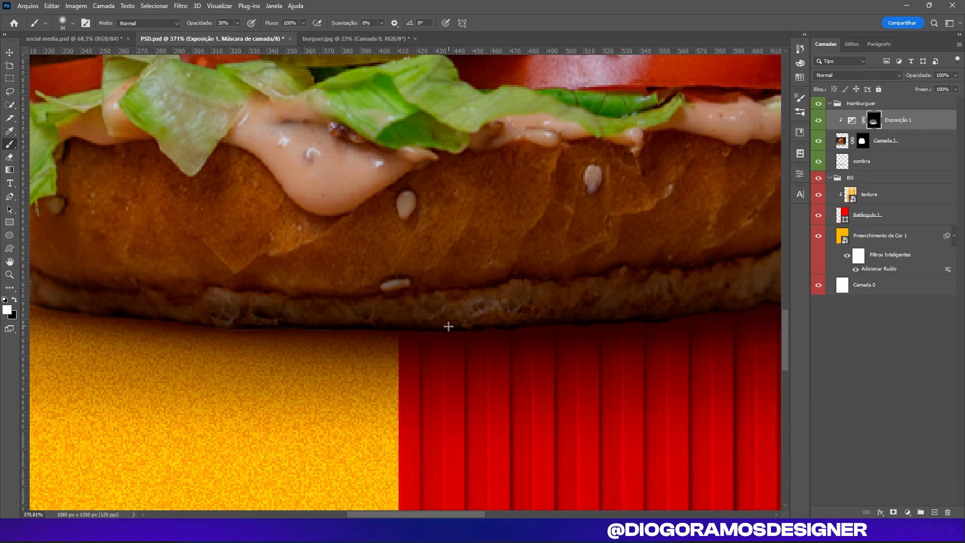
{"action": "scroll", "coordinate": [528, 317], "scroll_direction": "right", "scroll_amount": 2}
{"action": "scroll", "coordinate": [416, 322], "scroll_direction": "right", "scroll_amount": 1}
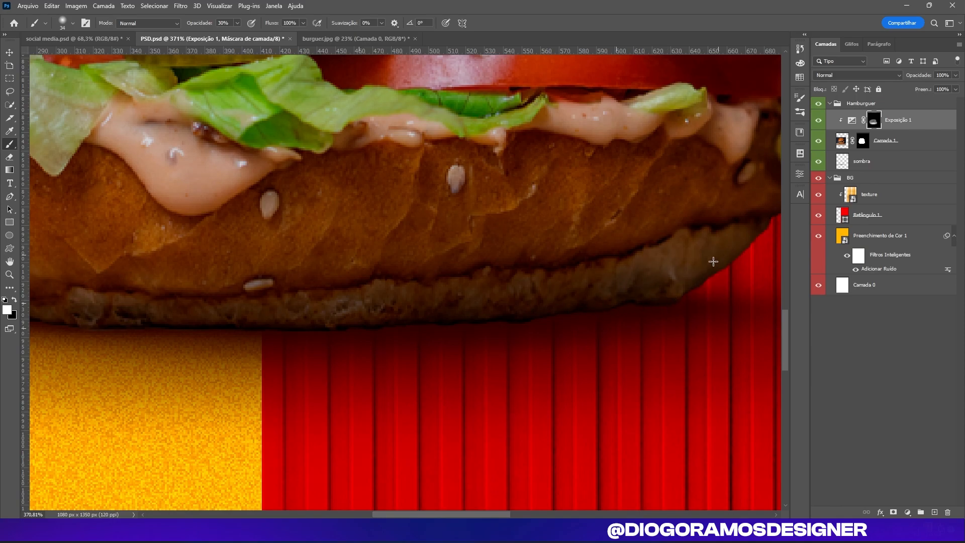
Step: Shade the right part of the bottom bun with a larger brush on the Exposição 1 mask, and deselect the layer
{"action": "key", "text": "ctrl+0"}
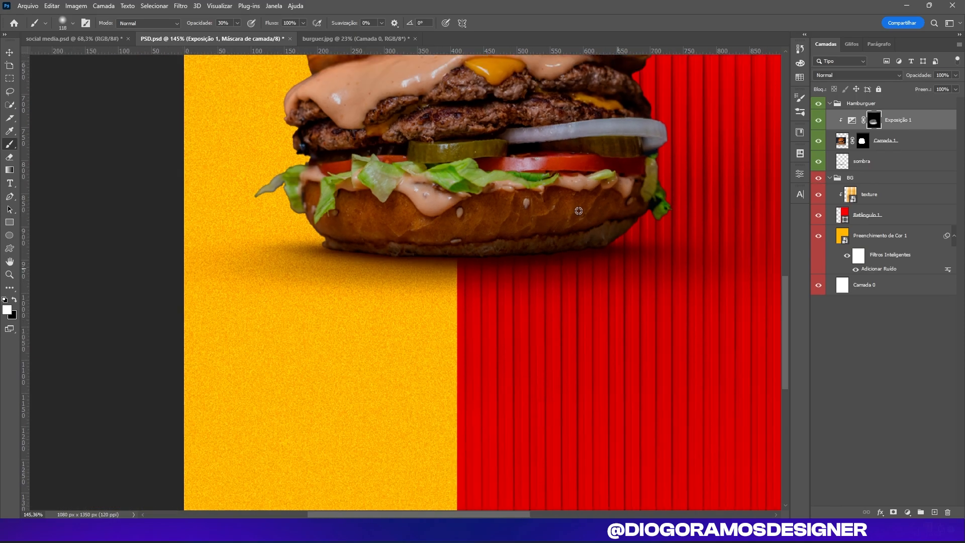
{"action": "left_click_drag", "start_coordinate": [607, 199], "coordinate": [526, 207]}
{"action": "left_click_drag", "start_coordinate": [564, 151], "coordinate": [493, 215]}
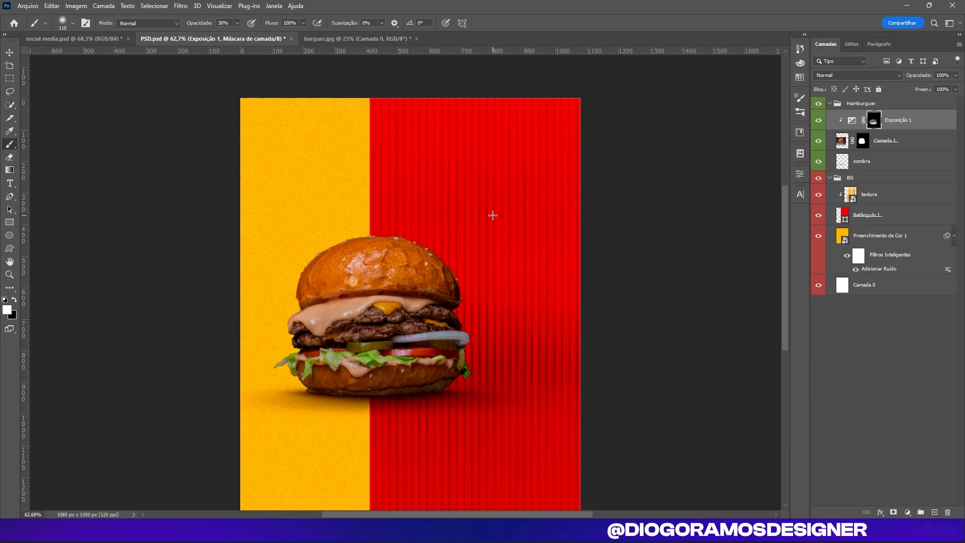
{"action": "scroll", "coordinate": [626, 96], "scroll_direction": "down", "scroll_amount": 2}
{"action": "left_click", "coordinate": [9, 52]}
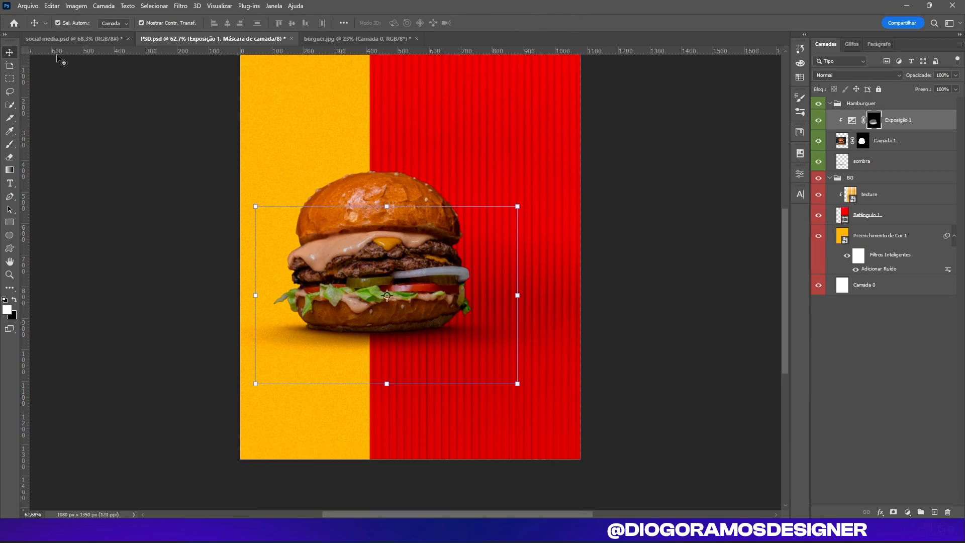
{"action": "left_click", "coordinate": [661, 250]}
{"action": "scroll", "coordinate": [546, 291], "scroll_direction": "up", "scroll_amount": 1}
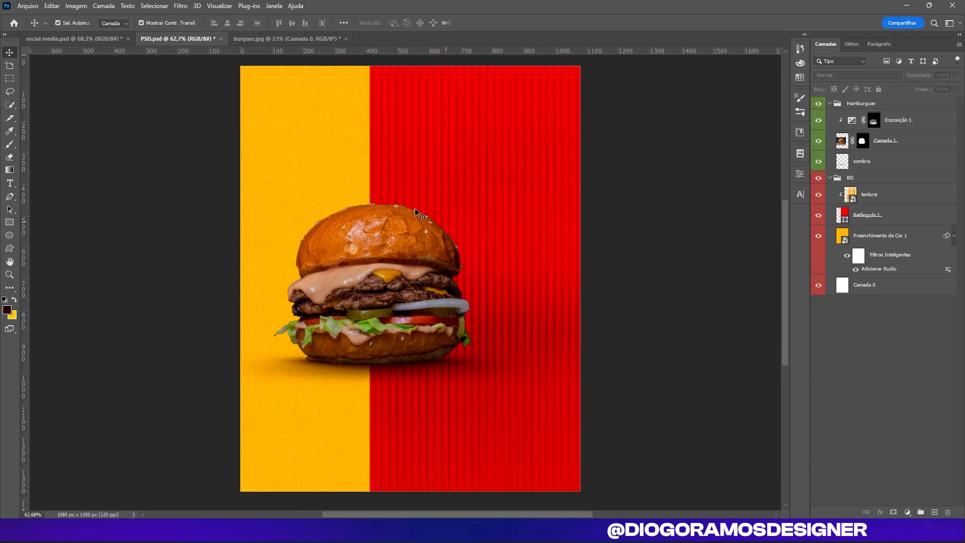
Step: Examine the headline text and its font in the reference design social media.psd
{"action": "left_click", "coordinate": [50, 39]}
{"action": "scroll", "coordinate": [484, 305], "scroll_direction": "down", "scroll_amount": 1}
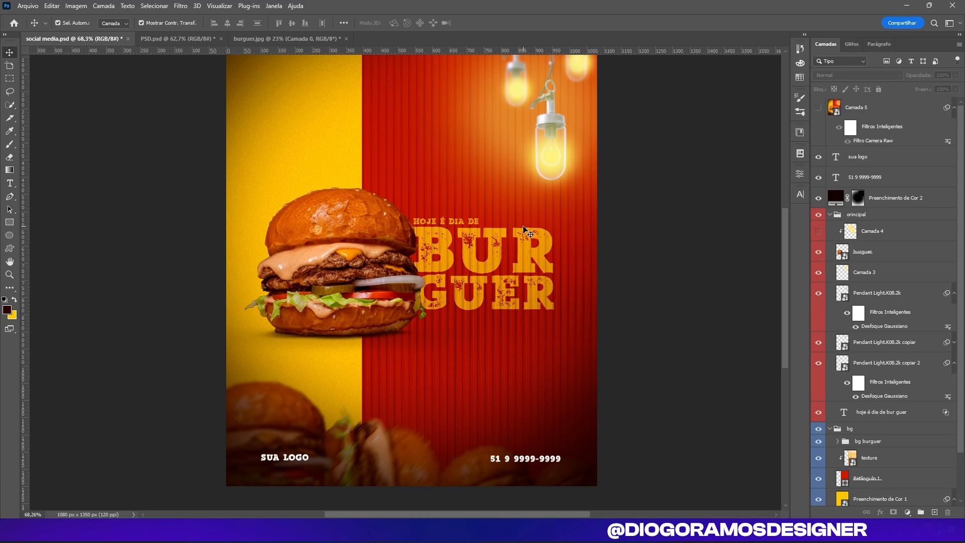
{"action": "left_click", "coordinate": [9, 183]}
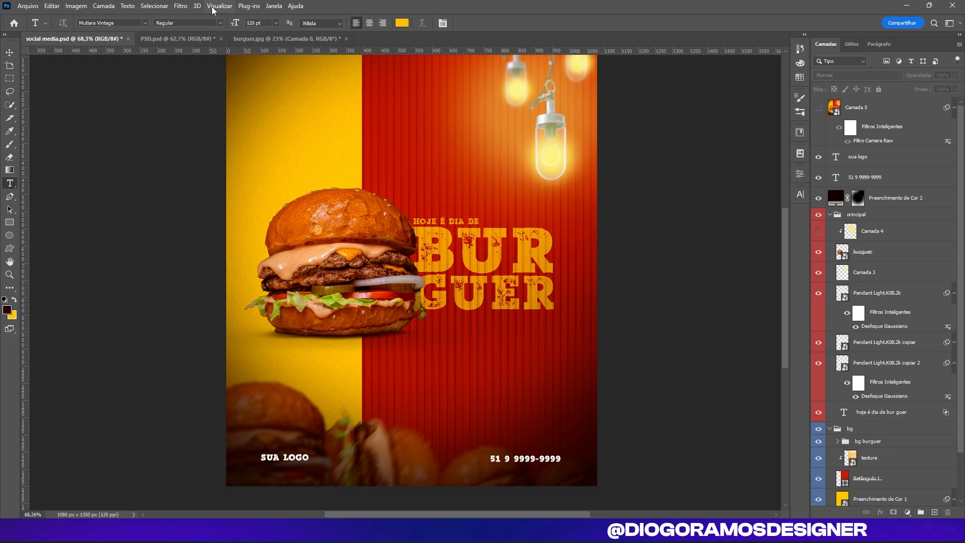
{"action": "left_click", "coordinate": [182, 35]}
{"action": "scroll", "coordinate": [560, 273], "scroll_direction": "up", "scroll_amount": 3}
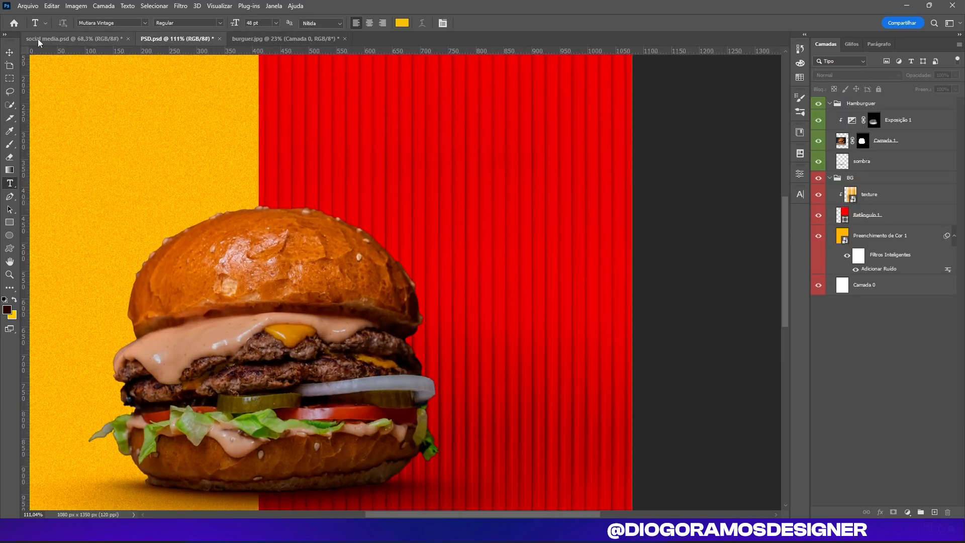
{"action": "left_click", "coordinate": [32, 36]}
{"action": "left_click", "coordinate": [483, 264]}
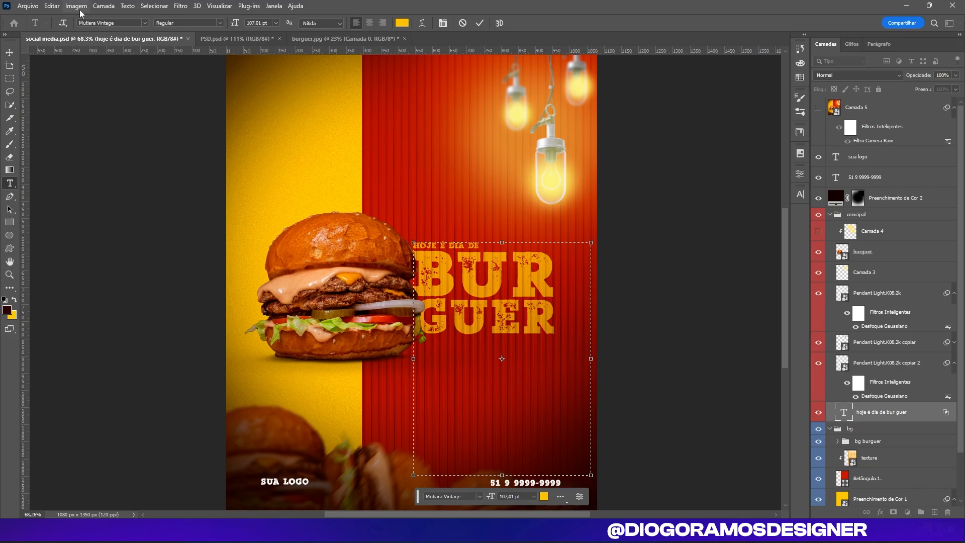
{"action": "left_click", "coordinate": [126, 23]}
{"action": "left_click", "coordinate": [124, 231]}
{"action": "left_click", "coordinate": [317, 39]}
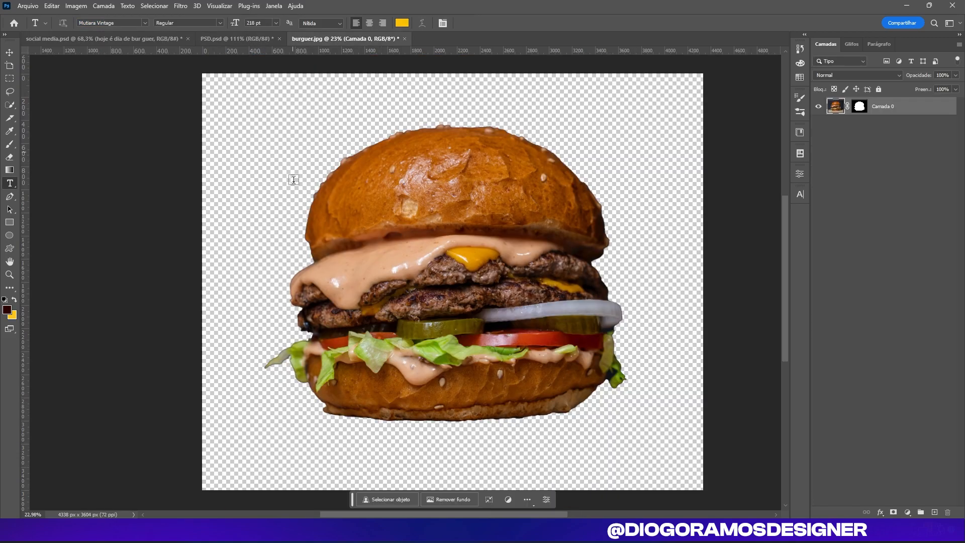
Step: In PSD.psd, create a paragraph text box in Mutiara Vintage at 27 pt, spanning the burger's top and the red half
{"action": "scroll", "coordinate": [360, 208], "scroll_direction": "down", "scroll_amount": 2}
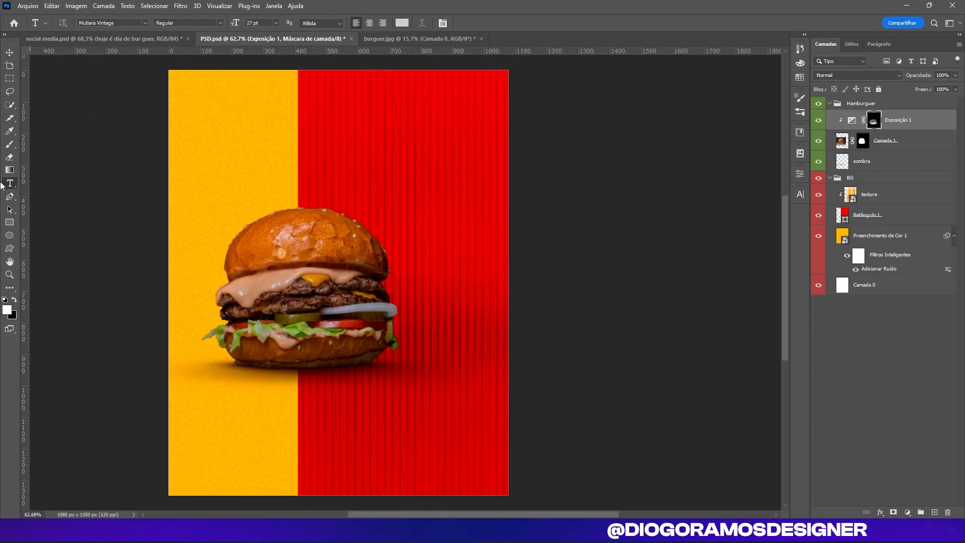
{"action": "key", "text": "e"}
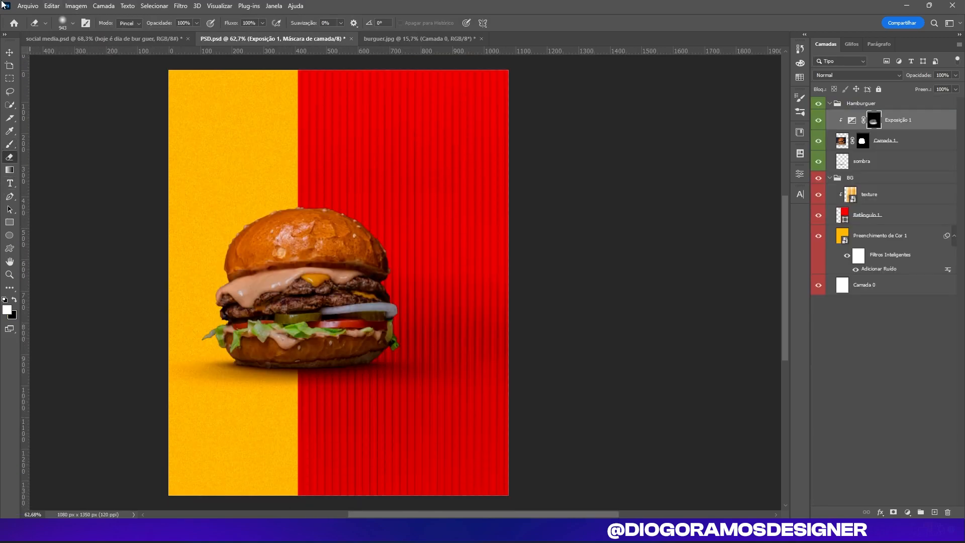
{"action": "left_click", "coordinate": [9, 131]}
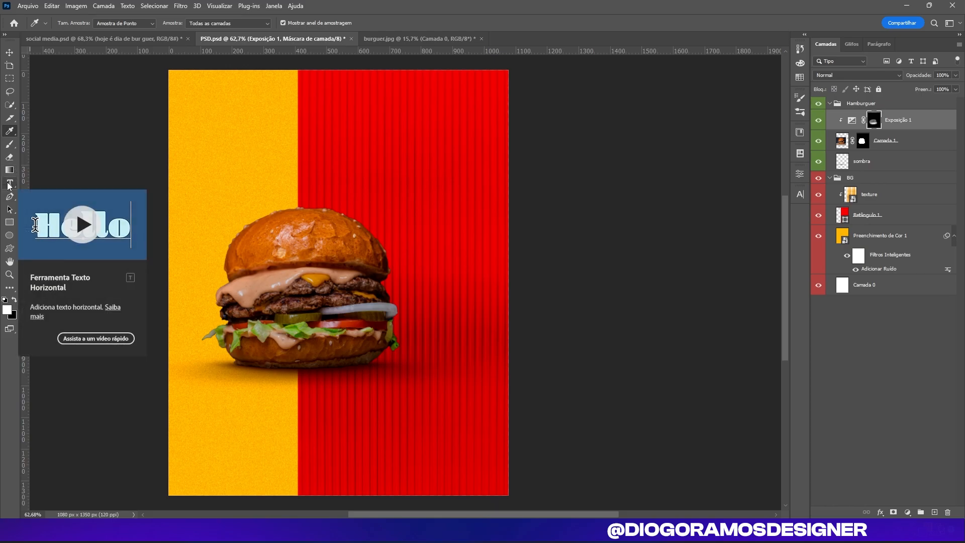
{"action": "left_click", "coordinate": [9, 185]}
{"action": "scroll", "coordinate": [322, 202], "scroll_direction": "up", "scroll_amount": 3}
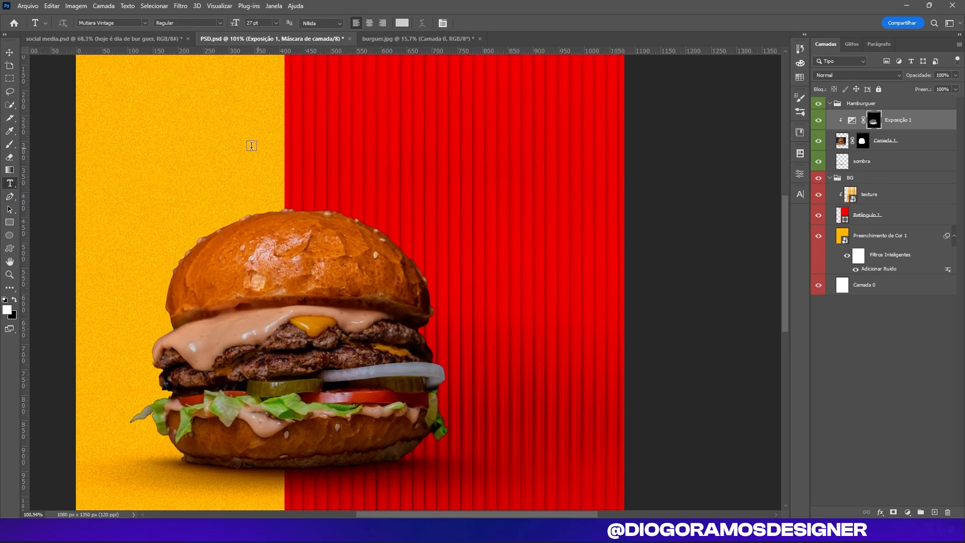
{"action": "left_click_drag", "start_coordinate": [257, 81], "coordinate": [597, 422]}
{"action": "scroll", "coordinate": [346, 171], "scroll_direction": "up", "scroll_amount": 2}
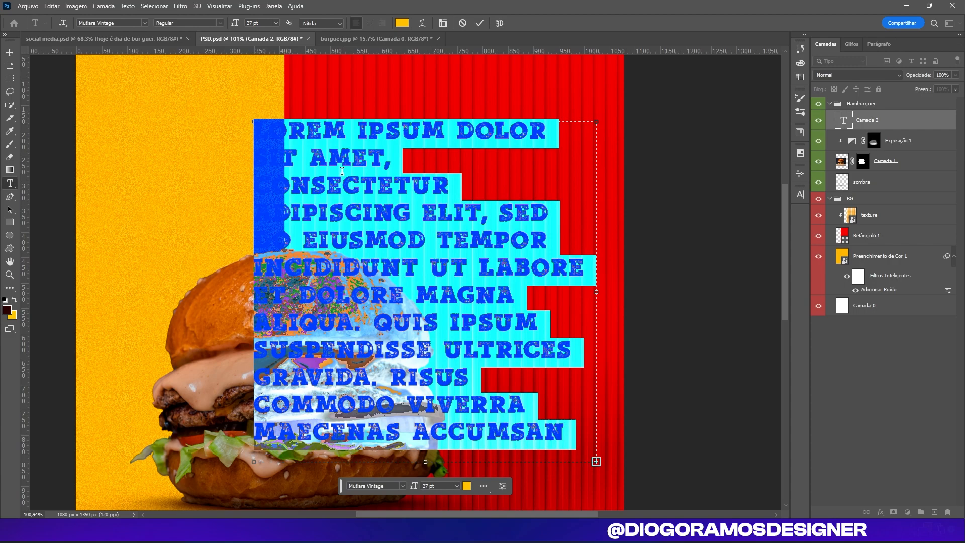
Step: Replace the placeholder text with "hoje é dia de", "bur" and "guer" on three separate lines
{"action": "type", "text": "hojh"}
{"action": "key", "text": "BackSpace"}
{"action": "key", "text": "BackSpace"}
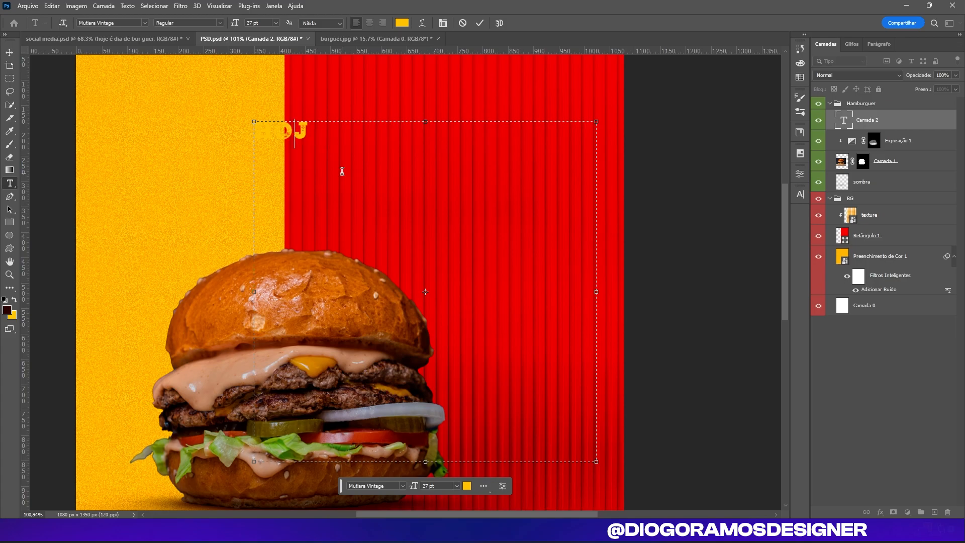
{"action": "type", "text": "je é dia d"}
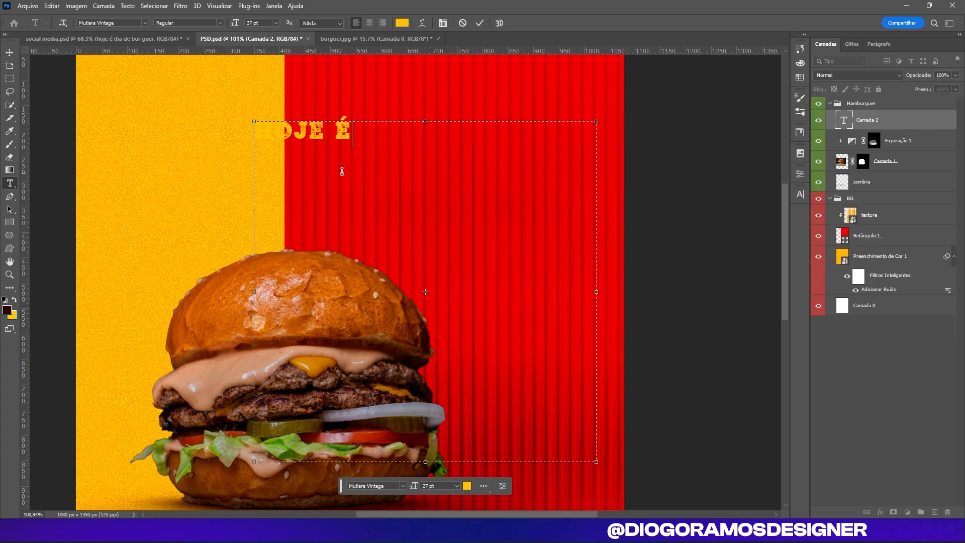
{"action": "type", "text": "e"}
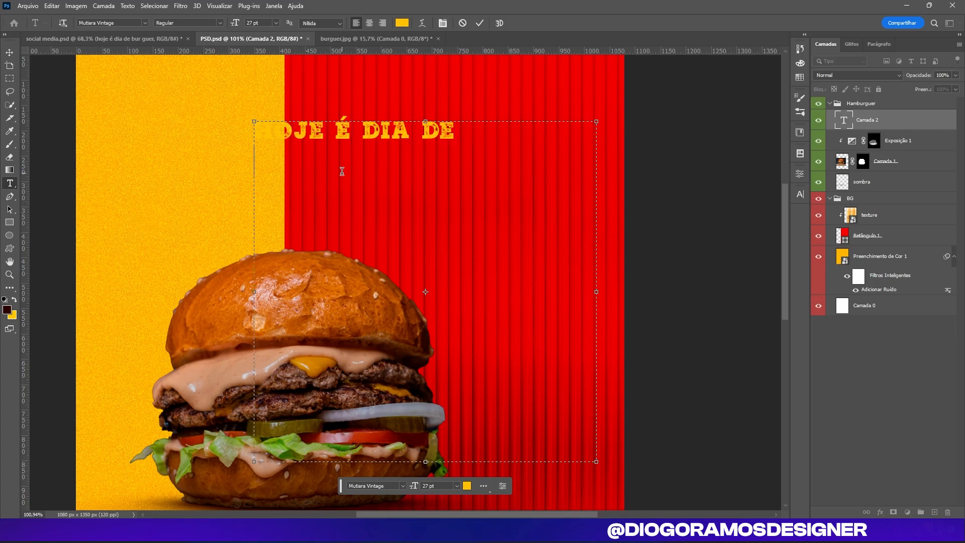
{"action": "type", "text": "bur"}
{"action": "key", "text": "Return"}
{"action": "type", "text": "guer"}
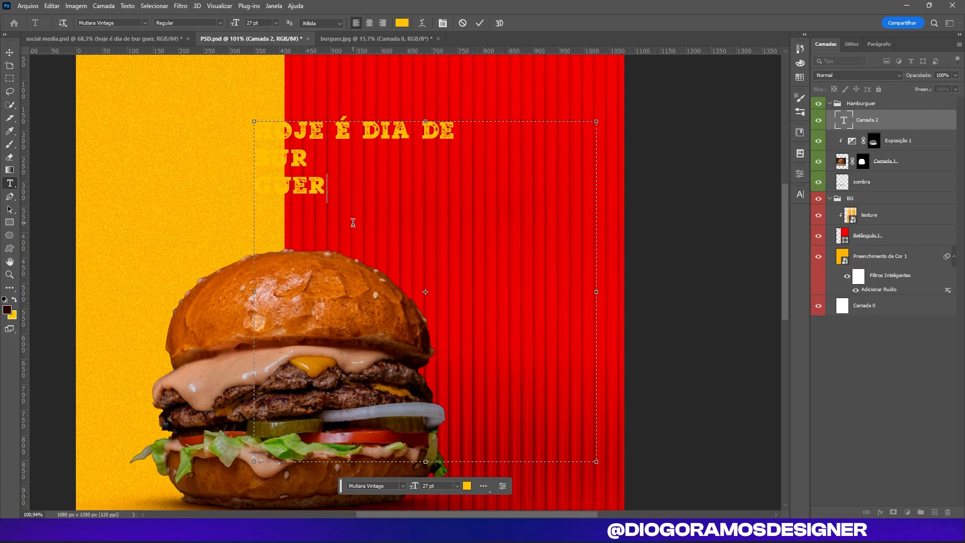
Step: Narrow the text box from its yellow side so that the headline sits entirely on the red background
{"action": "left_click_drag", "start_coordinate": [249, 287], "coordinate": [348, 288]}
{"action": "key", "text": "ctrl+a"}
{"action": "left_click_drag", "start_coordinate": [465, 150], "coordinate": [459, 144]}
{"action": "left_click_drag", "start_coordinate": [446, 218], "coordinate": [326, 156]}
{"action": "left_click", "coordinate": [505, 186]}
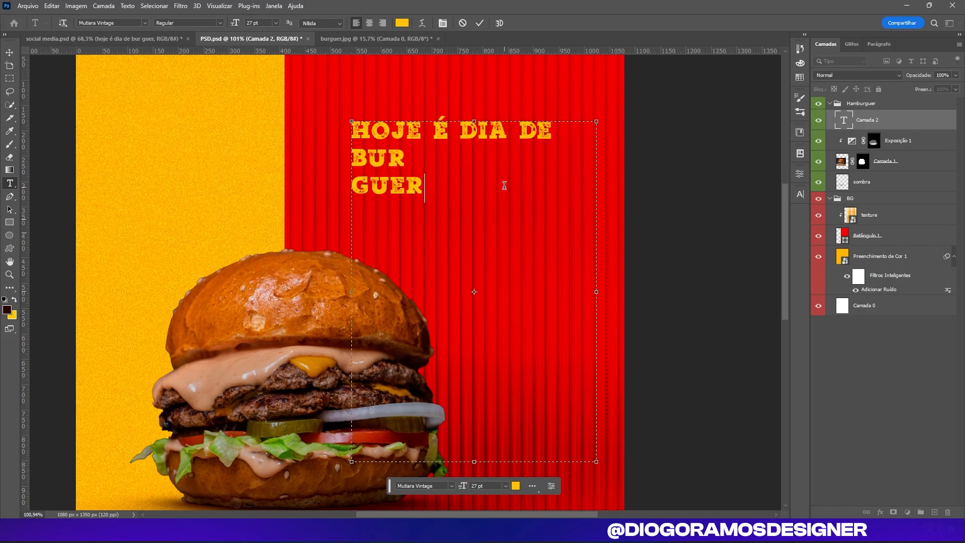
Step: Set the font size of the BUR and GUER lines to 89 pt
{"action": "left_click_drag", "start_coordinate": [494, 175], "coordinate": [352, 159]}
{"action": "left_click", "coordinate": [403, 195]}
{"action": "left_click_drag", "start_coordinate": [447, 190], "coordinate": [318, 150]}
{"action": "left_click", "coordinate": [434, 195]}
{"action": "left_click_drag", "start_coordinate": [434, 194], "coordinate": [308, 150]}
{"action": "left_click_drag", "start_coordinate": [238, 22], "coordinate": [250, 28]}
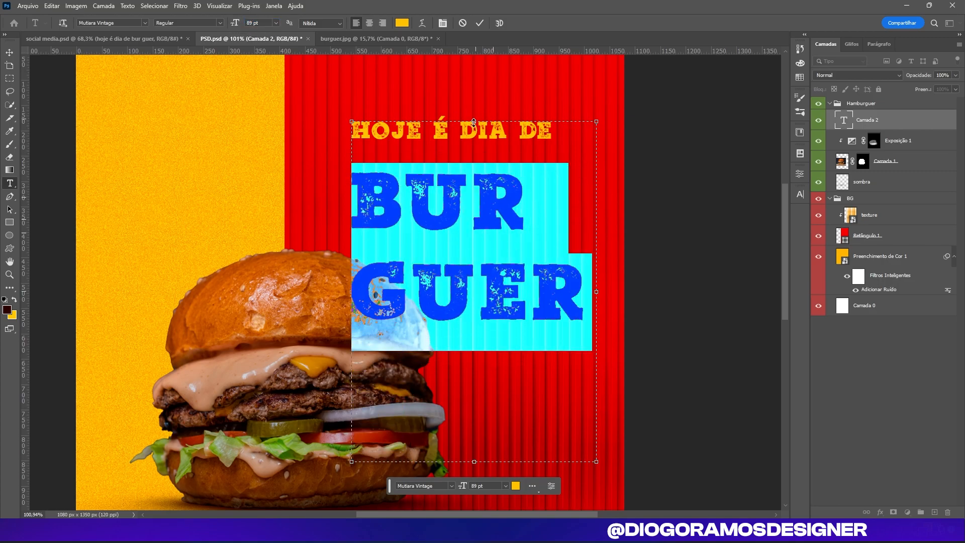
Step: Set the font size of the BUR line to 118 pt
{"action": "left_click_drag", "start_coordinate": [534, 204], "coordinate": [353, 185]}
{"action": "mouse_move", "coordinate": [240, 26]}
{"action": "left_mouse_down"}
{"action": "mouse_move", "coordinate": [266, 31]}
{"action": "mouse_move", "coordinate": [254, 33]}
{"action": "left_mouse_up"}
{"action": "left_click", "coordinate": [502, 381]}
Step: Reduce the leading of the GUER line so that it sits close beneath BUR
{"action": "left_click_drag", "start_coordinate": [415, 308], "coordinate": [378, 311]}
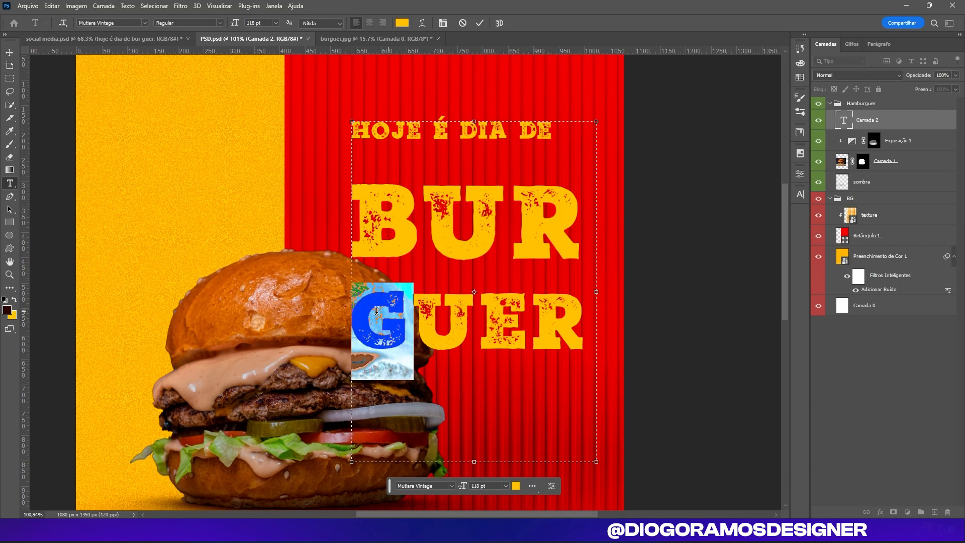
{"action": "left_click_drag", "start_coordinate": [585, 305], "coordinate": [343, 311]}
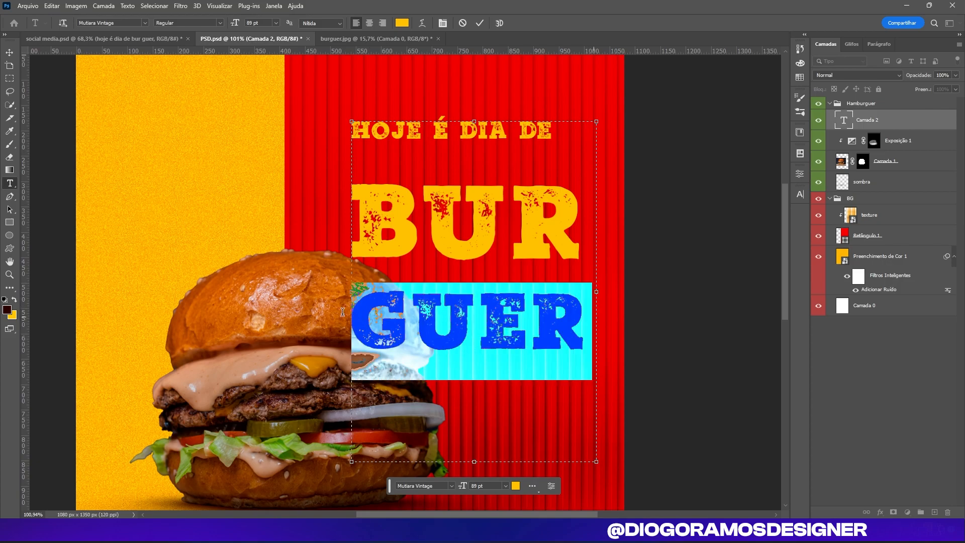
{"action": "left_click_drag", "start_coordinate": [504, 265], "coordinate": [501, 253]}
{"action": "left_click", "coordinate": [501, 253]}
{"action": "left_click_drag", "start_coordinate": [416, 218], "coordinate": [565, 224]}
{"action": "left_click_drag", "start_coordinate": [565, 354], "coordinate": [341, 332]}
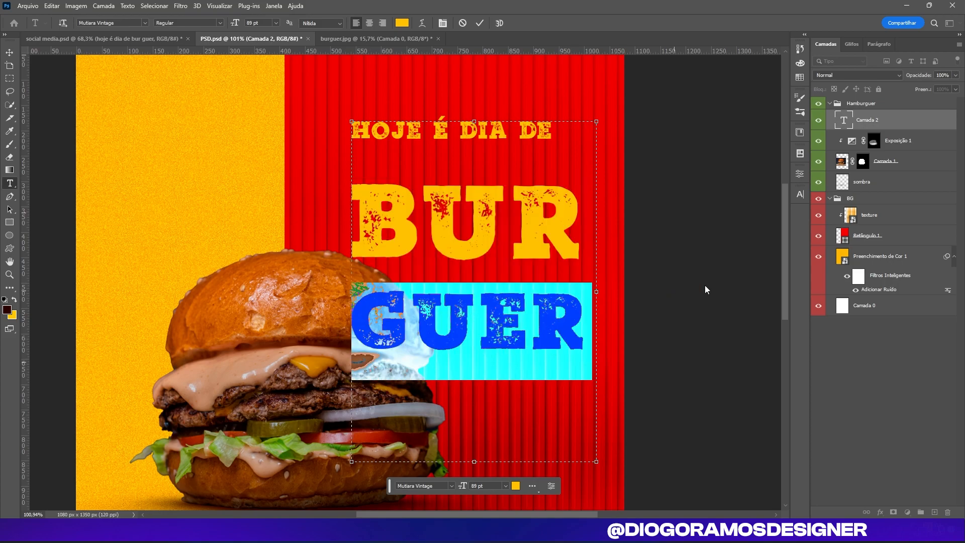
{"action": "left_click", "coordinate": [800, 194]}
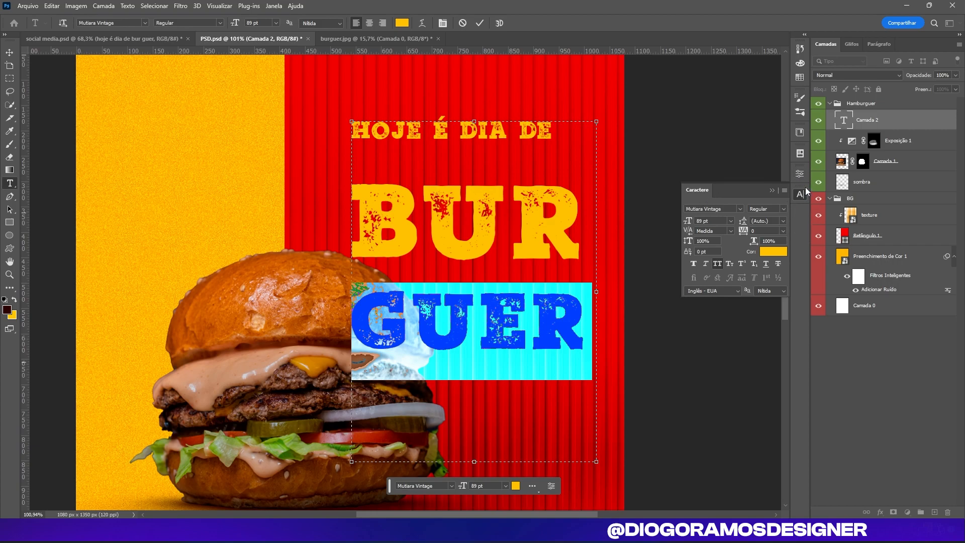
{"action": "left_click", "coordinate": [274, 5]}
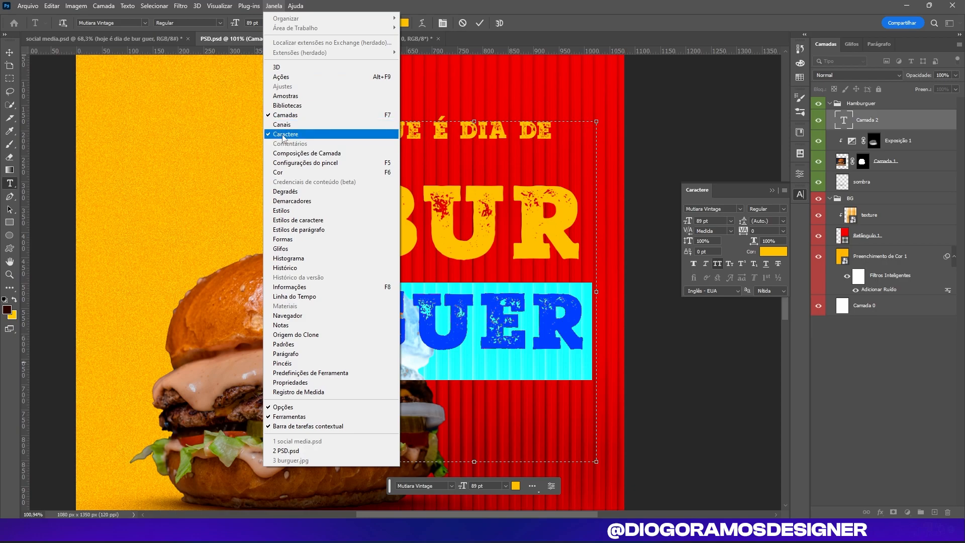
{"action": "left_click", "coordinate": [743, 218]}
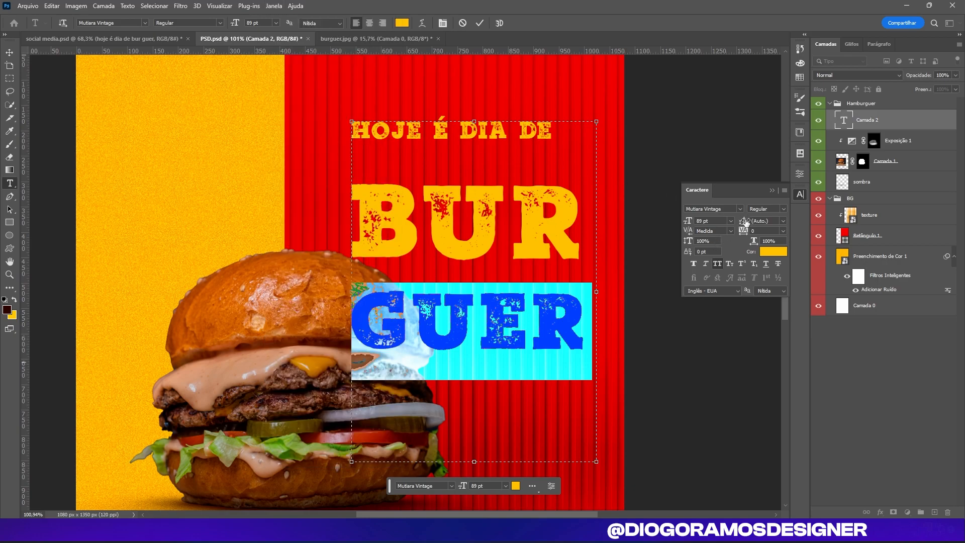
{"action": "left_click_drag", "start_coordinate": [746, 225], "coordinate": [744, 225]}
{"action": "left_click", "coordinate": [754, 229]}
{"action": "left_click_drag", "start_coordinate": [744, 226], "coordinate": [732, 226]}
Step: Set the leading of the BUR line to 95 pt to bring it close to the first line, and commit the text
{"action": "left_click", "coordinate": [507, 214]}
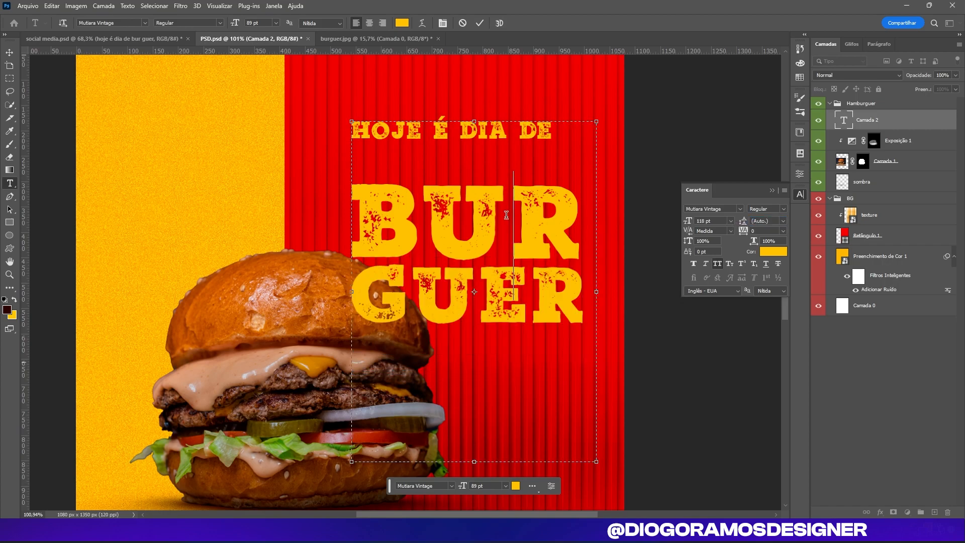
{"action": "key", "text": "End"}
{"action": "key", "text": "shift+Left"}
{"action": "key", "text": "shift+Left"}
{"action": "key", "text": "shift+Left"}
{"action": "left_click_drag", "start_coordinate": [743, 221], "coordinate": [720, 219]}
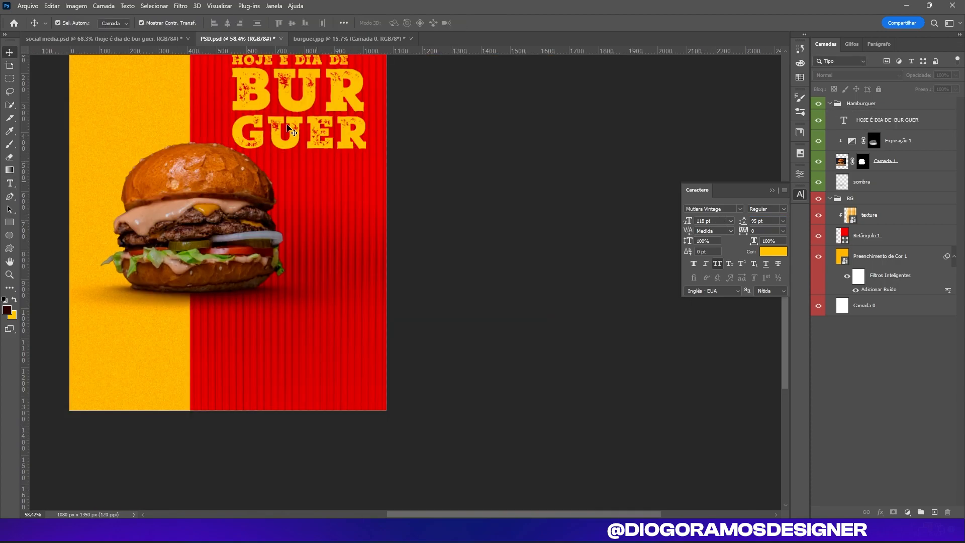
{"action": "left_click_drag", "start_coordinate": [286, 129], "coordinate": [359, 187]}
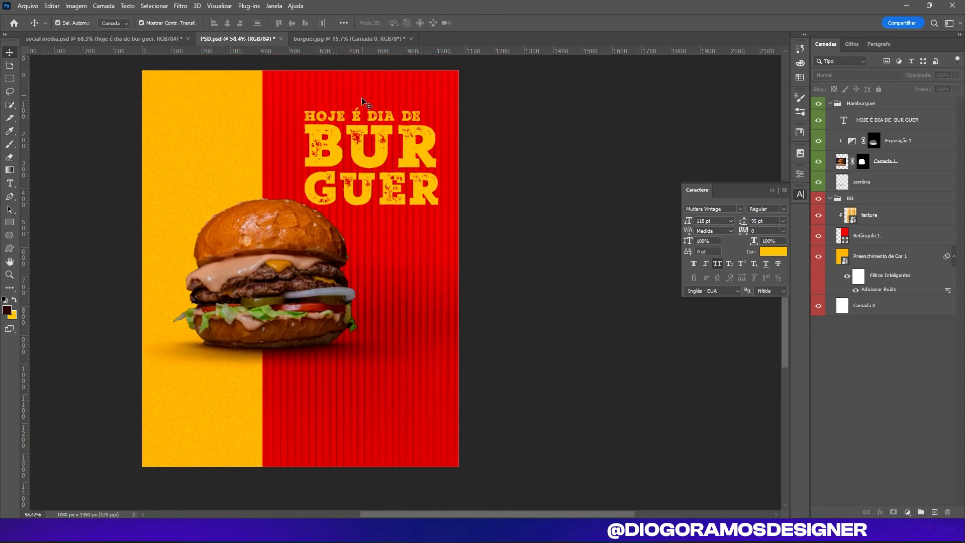
{"action": "scroll", "coordinate": [394, 312], "scroll_direction": "up", "scroll_amount": 10}
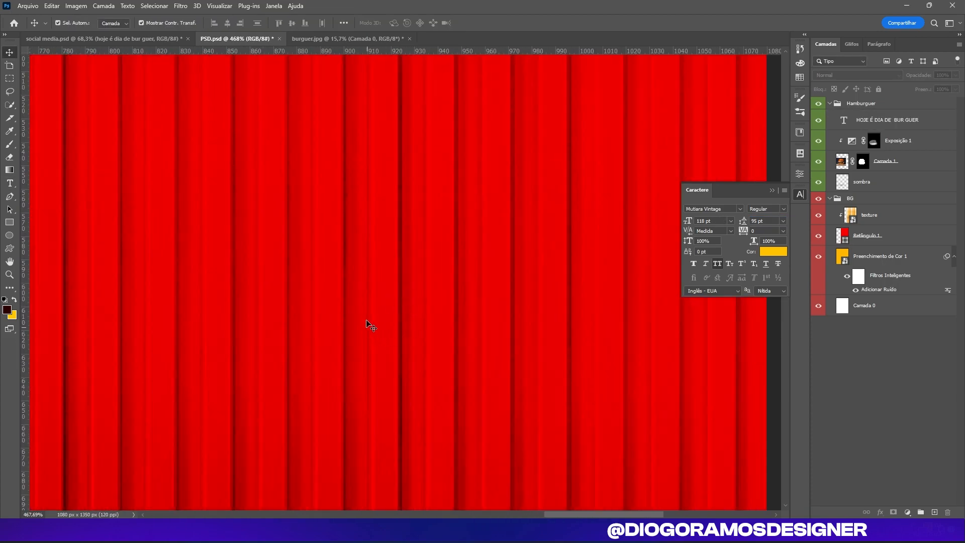
Step: Compare the finished headline with the one in the social media.psd reference, up close and at full view
{"action": "scroll", "coordinate": [372, 332], "scroll_direction": "down", "scroll_amount": 5}
{"action": "left_click", "coordinate": [402, 333]}
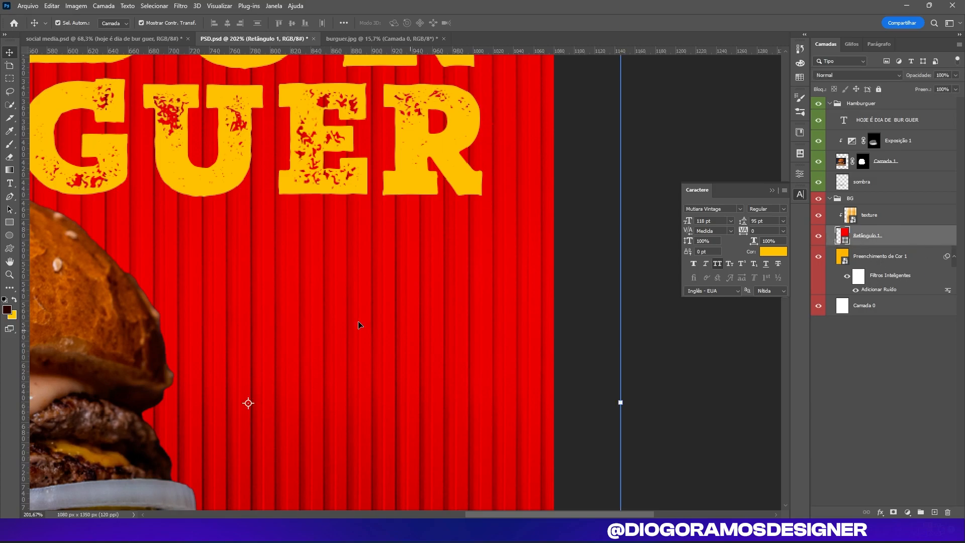
{"action": "left_click", "coordinate": [885, 233], "text": "ctrl"}
{"action": "scroll", "coordinate": [305, 245], "scroll_direction": "down", "scroll_amount": 4}
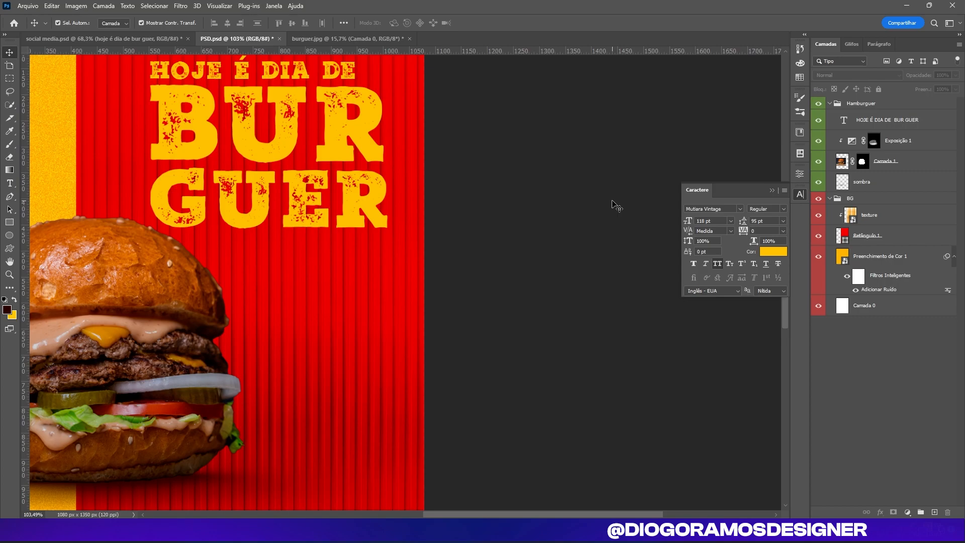
{"action": "scroll", "coordinate": [312, 341], "scroll_direction": "up", "scroll_amount": 3}
{"action": "scroll", "coordinate": [252, 216], "scroll_direction": "down", "scroll_amount": 3}
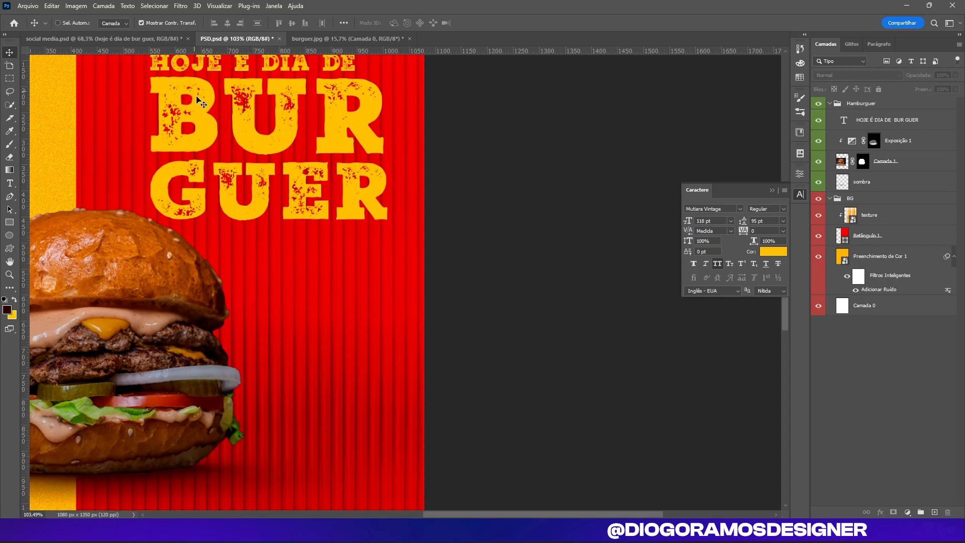
{"action": "scroll", "coordinate": [196, 95], "scroll_direction": "left", "scroll_amount": 2}
{"action": "left_click", "coordinate": [118, 39]}
{"action": "scroll", "coordinate": [561, 279], "scroll_direction": "up", "scroll_amount": 5}
{"action": "left_click", "coordinate": [702, 369]}
{"action": "scroll", "coordinate": [368, 297], "scroll_direction": "up", "scroll_amount": 4}
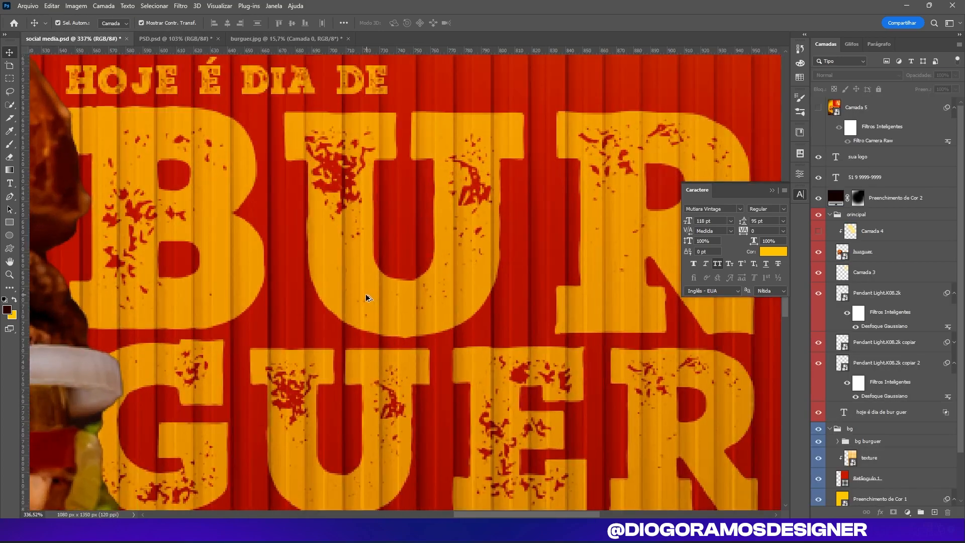
{"action": "scroll", "coordinate": [386, 306], "scroll_direction": "down", "scroll_amount": 5}
{"action": "scroll", "coordinate": [386, 317], "scroll_direction": "down", "scroll_amount": 4}
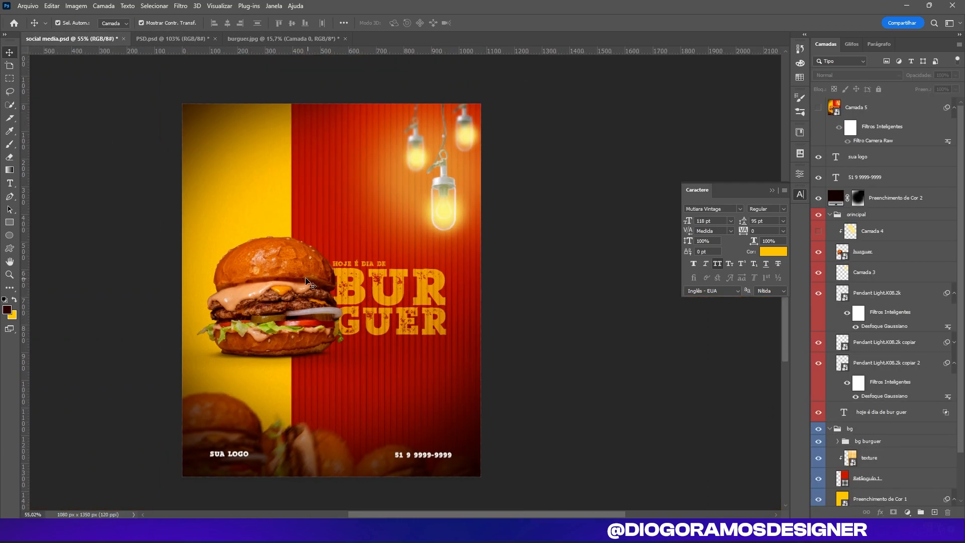
Step: In PSD.psd, move the headline down so it overlaps the burger, and place its layer beneath the sombra layer
{"action": "left_click", "coordinate": [263, 39]}
{"action": "left_click", "coordinate": [173, 39]}
{"action": "scroll", "coordinate": [302, 151], "scroll_direction": "down", "scroll_amount": 2}
{"action": "left_click_drag", "start_coordinate": [433, 103], "coordinate": [442, 298]}
{"action": "scroll", "coordinate": [391, 223], "scroll_direction": "down", "scroll_amount": 3}
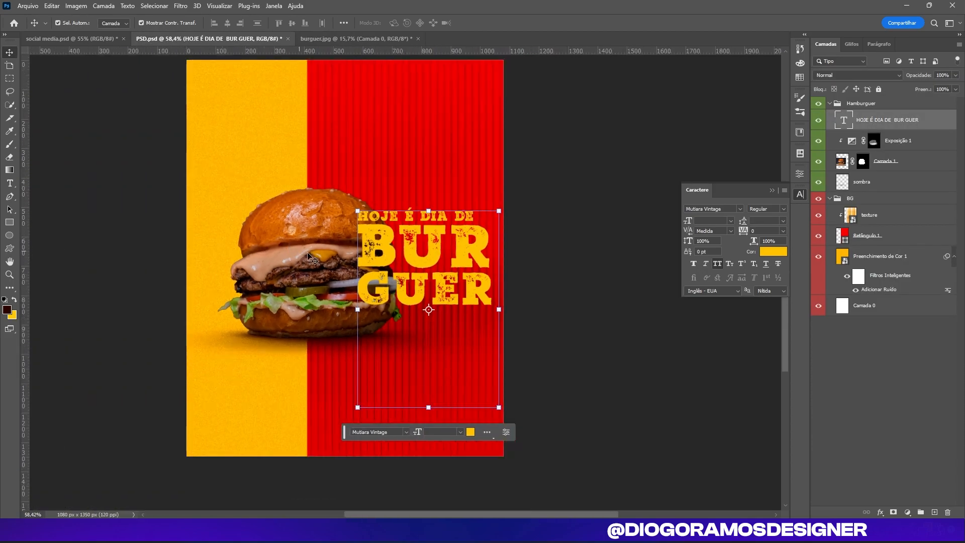
{"action": "left_click_drag", "start_coordinate": [904, 125], "coordinate": [888, 194]}
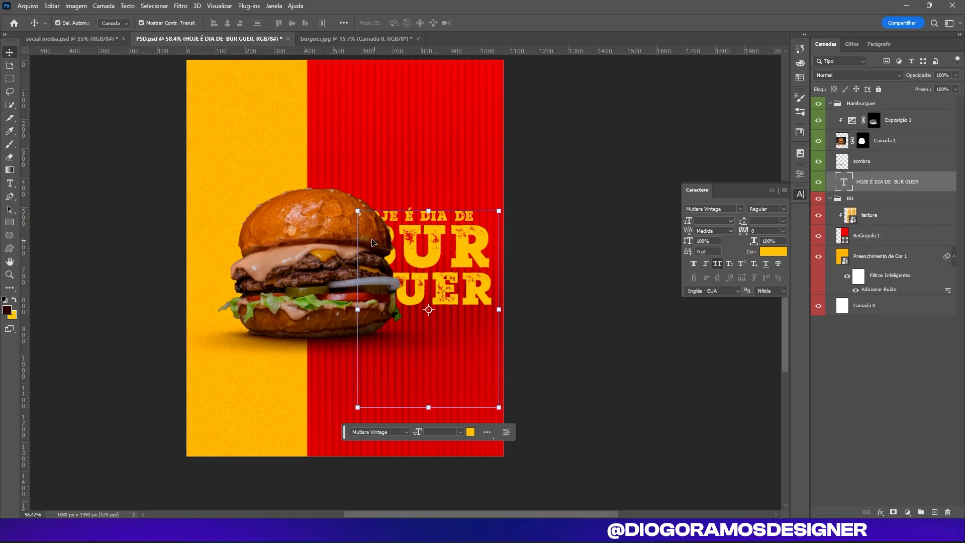
Step: Move the headline to the upper part of the red area, above the burger, and enlarge it slightly
{"action": "left_click", "coordinate": [689, 358]}
{"action": "left_click_drag", "start_coordinate": [434, 251], "coordinate": [412, 128]}
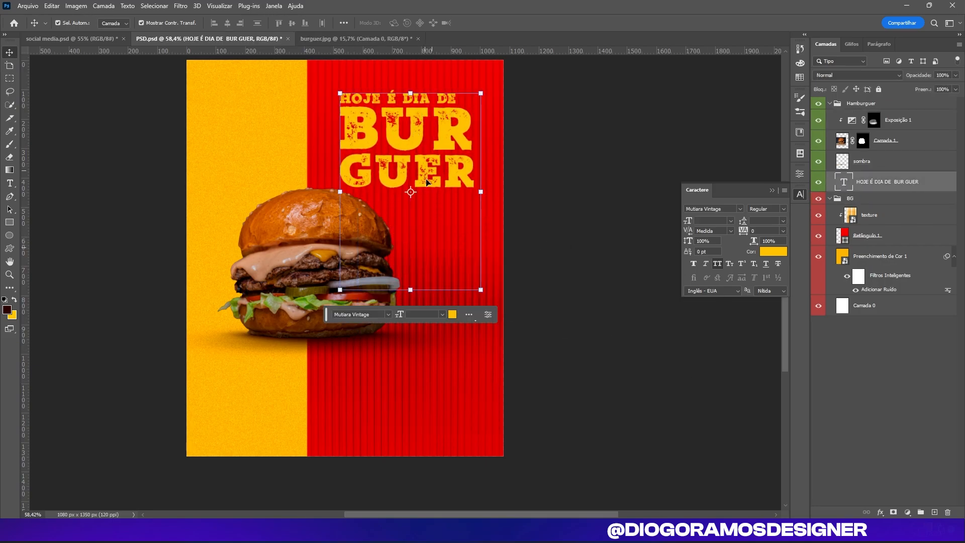
{"action": "left_click_drag", "start_coordinate": [411, 289], "coordinate": [411, 307]}
{"action": "scroll", "coordinate": [554, 245], "scroll_direction": "up", "scroll_amount": 4}
{"action": "key", "text": "Return"}
{"action": "scroll", "coordinate": [508, 237], "scroll_direction": "down", "scroll_amount": 5}
{"action": "mouse_move", "coordinate": [457, 134]}
{"action": "left_mouse_down"}
{"action": "mouse_move", "coordinate": [461, 156]}
{"action": "mouse_move", "coordinate": [455, 146]}
{"action": "left_mouse_up"}
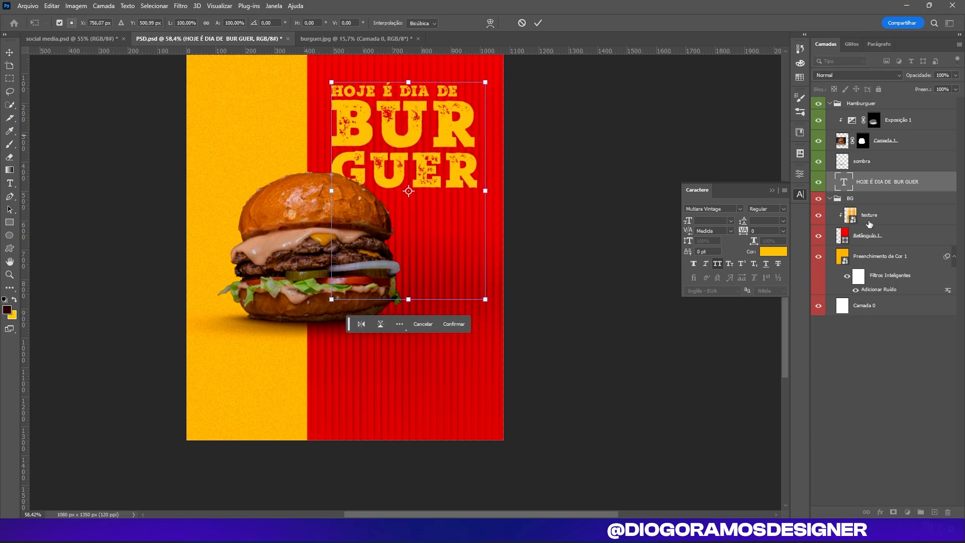
{"action": "left_click", "coordinate": [876, 160]}
{"action": "left_click", "coordinate": [889, 127], "text": "shift"}
{"action": "left_click_drag", "start_coordinate": [509, 261], "coordinate": [558, 253]}
{"action": "key", "text": "ctrl+z"}
{"action": "key", "text": "Escape"}
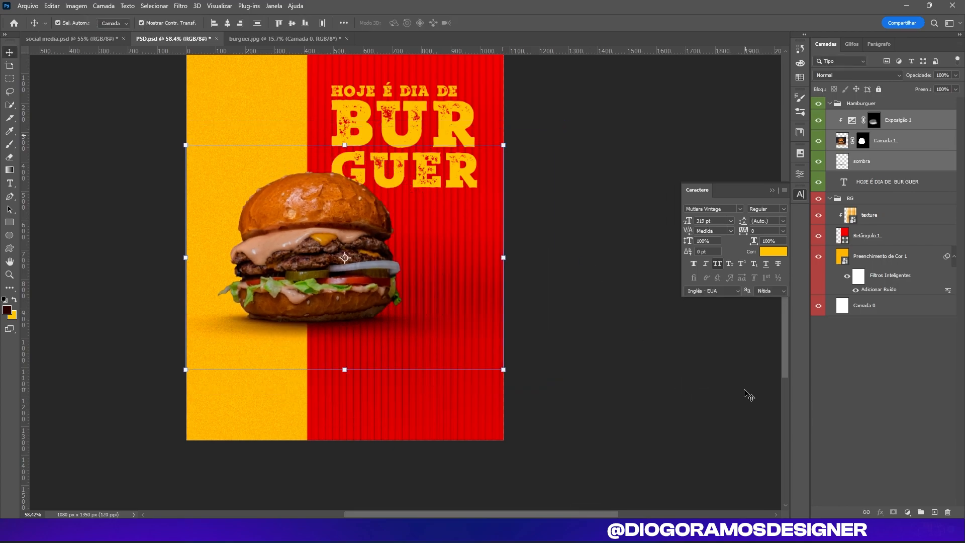
{"action": "left_click", "coordinate": [752, 393]}
Step: Move the headline layer out of the Hamburguer group to directly below it, and collapse the group
{"action": "left_click", "coordinate": [865, 185]}
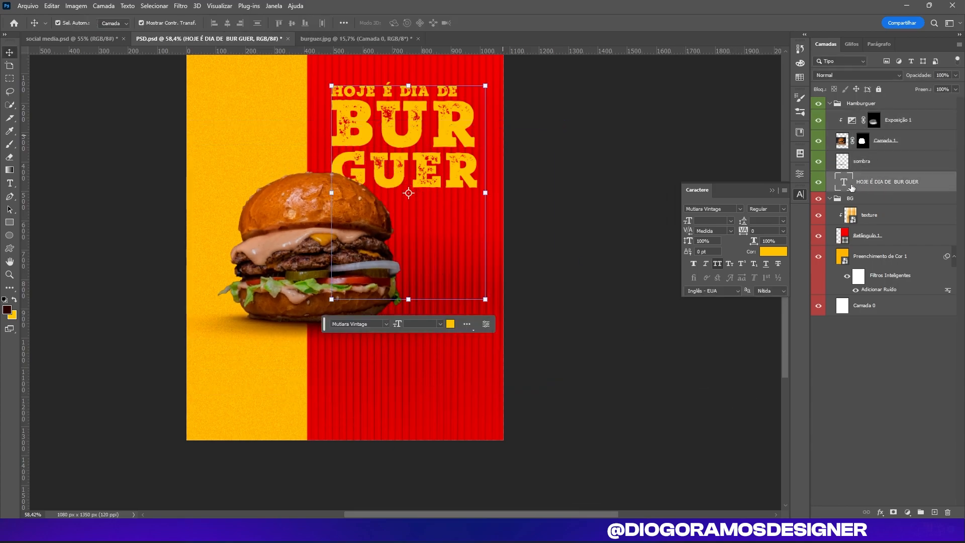
{"action": "left_click_drag", "start_coordinate": [886, 182], "coordinate": [883, 196]}
{"action": "left_click", "coordinate": [819, 104]}
{"action": "left_click", "coordinate": [830, 104]}
Step: Enlarge the Hamburguer group and center it on the canvas so the bun overlaps the lower edge of GUER
{"action": "left_click", "coordinate": [863, 105]}
{"action": "key", "text": "ctrl+t"}
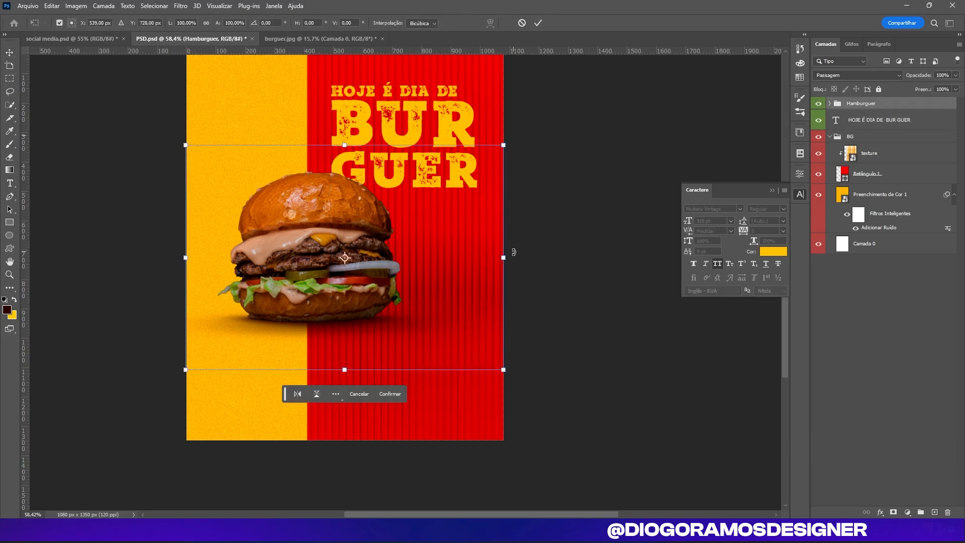
{"action": "left_click_drag", "start_coordinate": [504, 257], "coordinate": [534, 289]}
{"action": "key", "text": "Return"}
{"action": "left_click", "coordinate": [679, 369]}
{"action": "scroll", "coordinate": [409, 202], "scroll_direction": "up", "scroll_amount": 2}
{"action": "scroll", "coordinate": [410, 202], "scroll_direction": "down", "scroll_amount": 4}
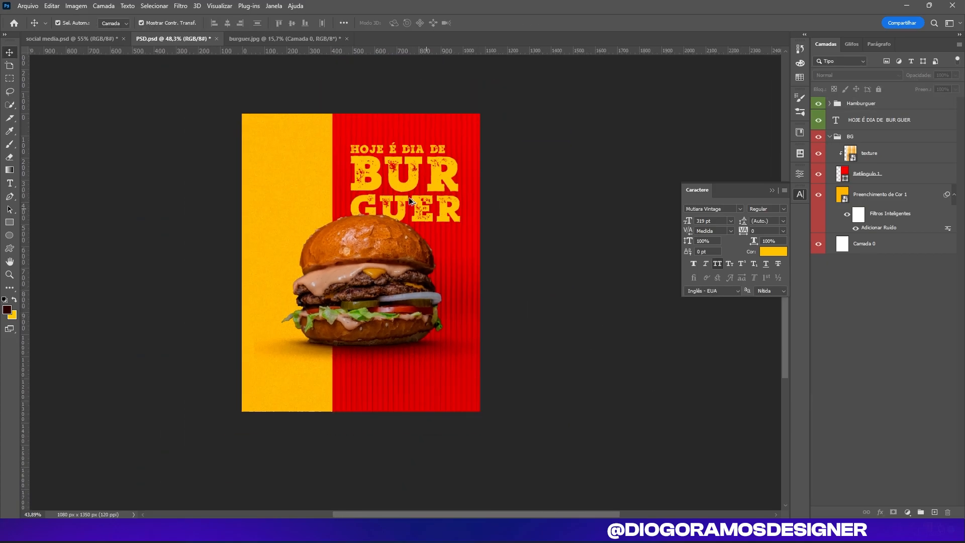
Step: Shift the headline slightly to the right within the red area above the burger
{"action": "scroll", "coordinate": [401, 202], "scroll_direction": "up", "scroll_amount": 3}
{"action": "scroll", "coordinate": [398, 199], "scroll_direction": "up", "scroll_amount": 6}
{"action": "mouse_move", "coordinate": [410, 194]}
{"action": "left_mouse_down"}
{"action": "mouse_move", "coordinate": [431, 197]}
{"action": "mouse_move", "coordinate": [417, 196]}
{"action": "left_mouse_up"}
{"action": "scroll", "coordinate": [426, 198], "scroll_direction": "down", "scroll_amount": 10}
{"action": "left_click", "coordinate": [582, 349]}
{"action": "scroll", "coordinate": [419, 194], "scroll_direction": "up", "scroll_amount": 4}
{"action": "scroll", "coordinate": [420, 194], "scroll_direction": "up", "scroll_amount": 4}
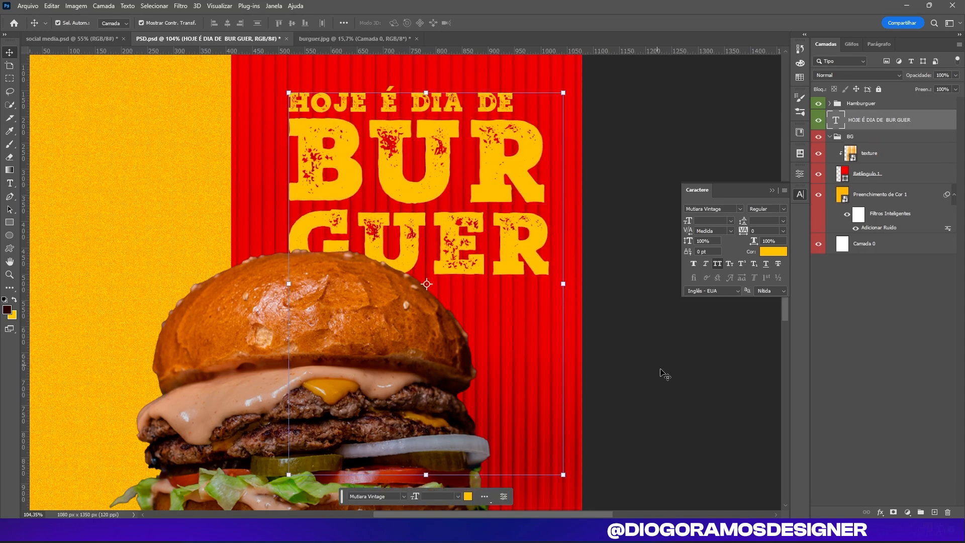
{"action": "left_click", "coordinate": [656, 365]}
{"action": "scroll", "coordinate": [587, 301], "scroll_direction": "down", "scroll_amount": 8}
{"action": "left_click", "coordinate": [735, 341]}
Step: Examine how the headline blends with the red corrugated background in the social media.psd reference
{"action": "left_click", "coordinate": [54, 39]}
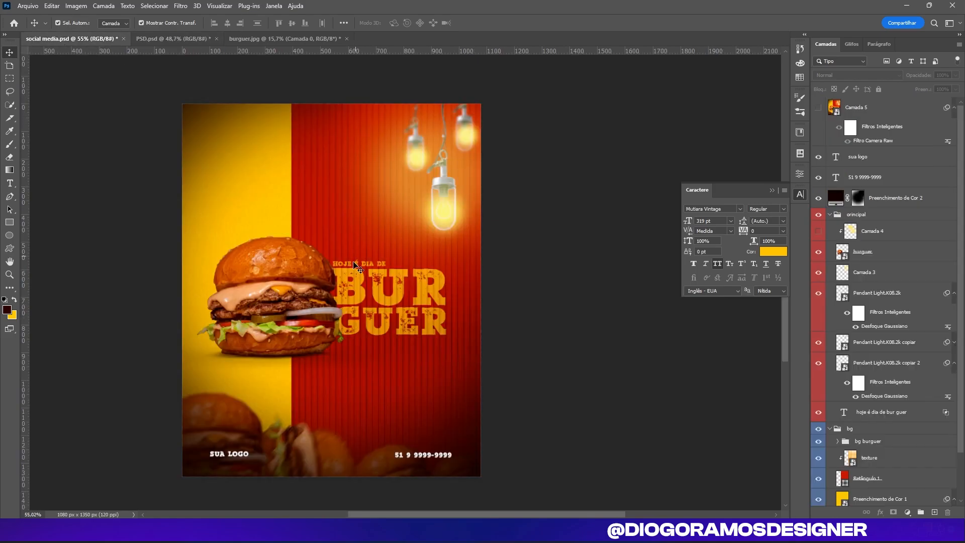
{"action": "scroll", "coordinate": [357, 259], "scroll_direction": "up", "scroll_amount": 6}
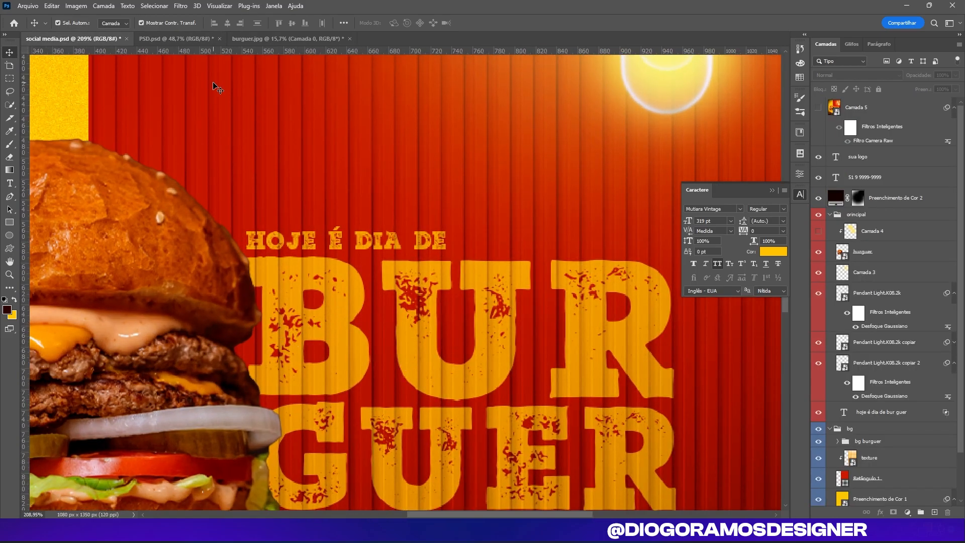
{"action": "left_click", "coordinate": [290, 39]}
{"action": "left_click", "coordinate": [162, 39]}
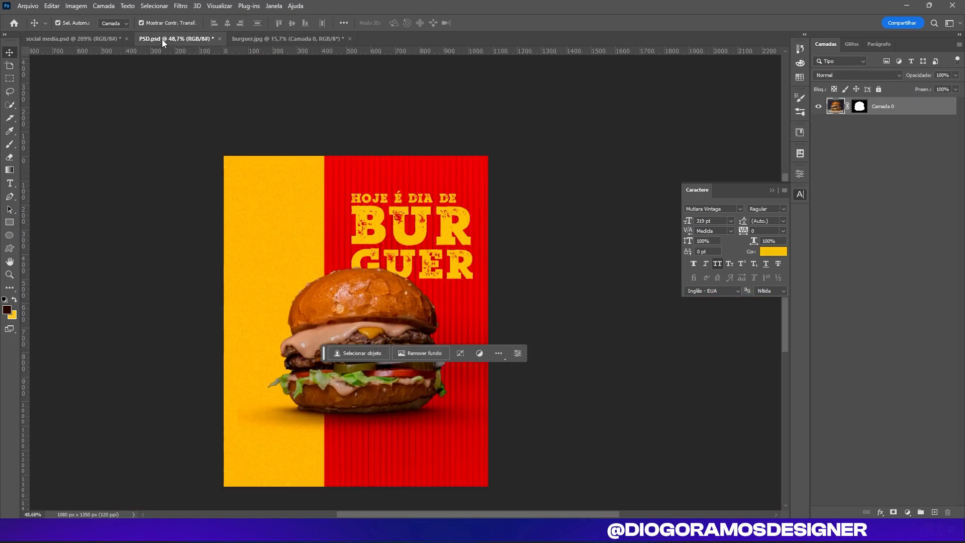
Step: In PSD.psd, create a layer group directly above the headline layer and name it Tipografia
{"action": "left_click", "coordinate": [863, 122]}
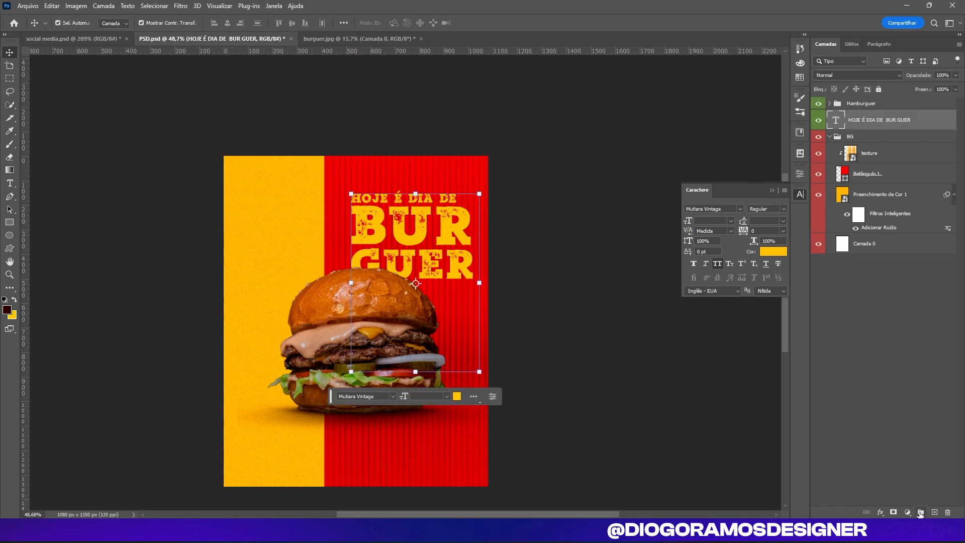
{"action": "left_click", "coordinate": [920, 512]}
{"action": "left_click_drag", "start_coordinate": [847, 134], "coordinate": [857, 117]}
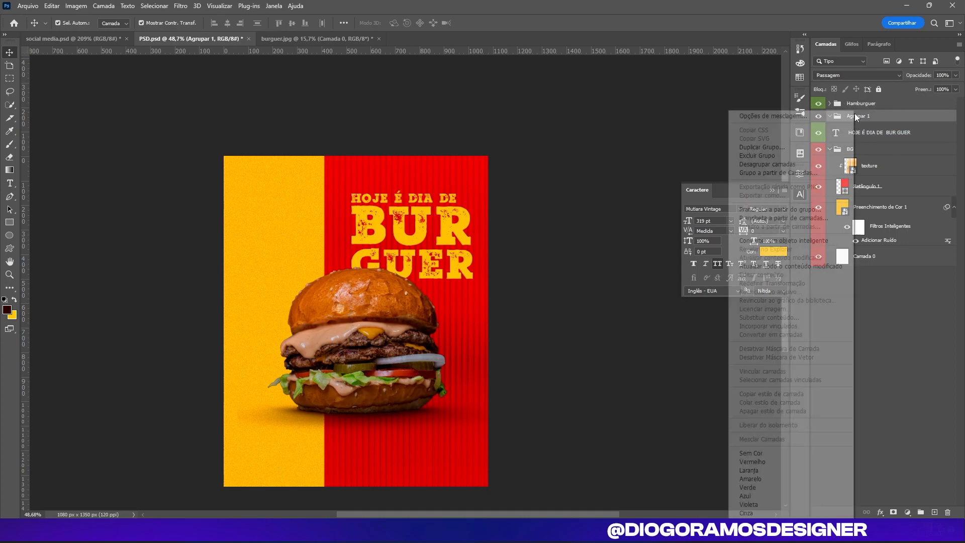
{"action": "double_click", "coordinate": [862, 117]}
{"action": "type", "text": "T"}
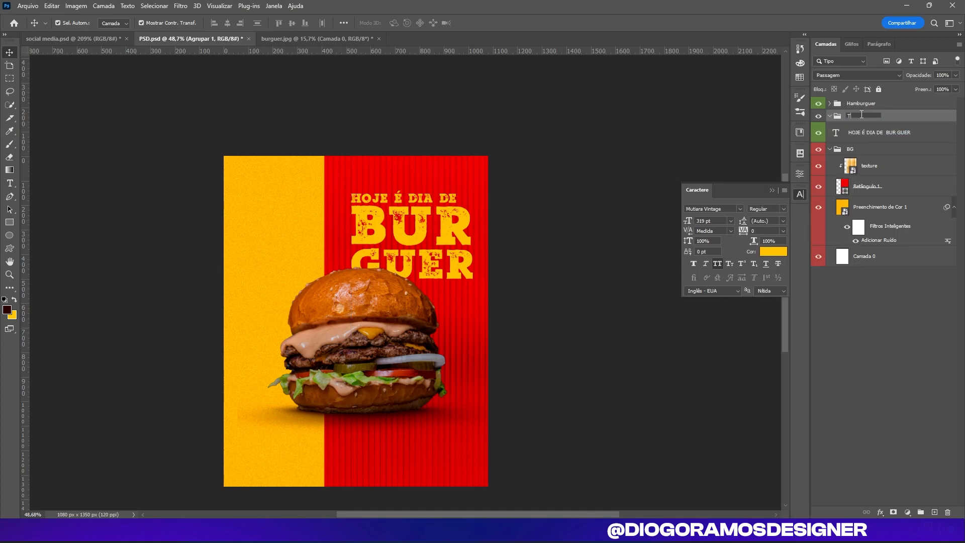
{"action": "key", "text": "BackSpace"}
{"action": "key", "text": "BackSpace"}
{"action": "key", "text": "Tab"}
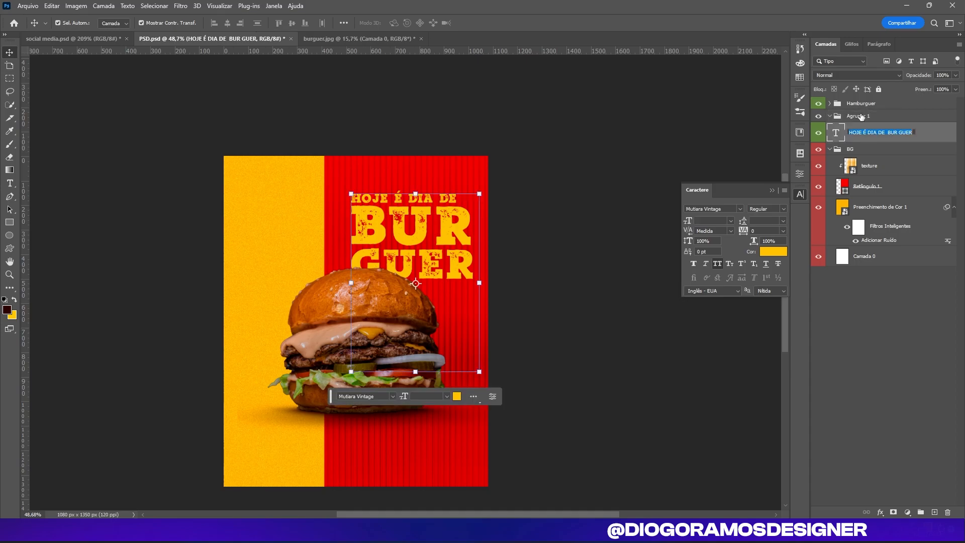
{"action": "double_click", "coordinate": [862, 117]}
{"action": "type", "text": "T"}
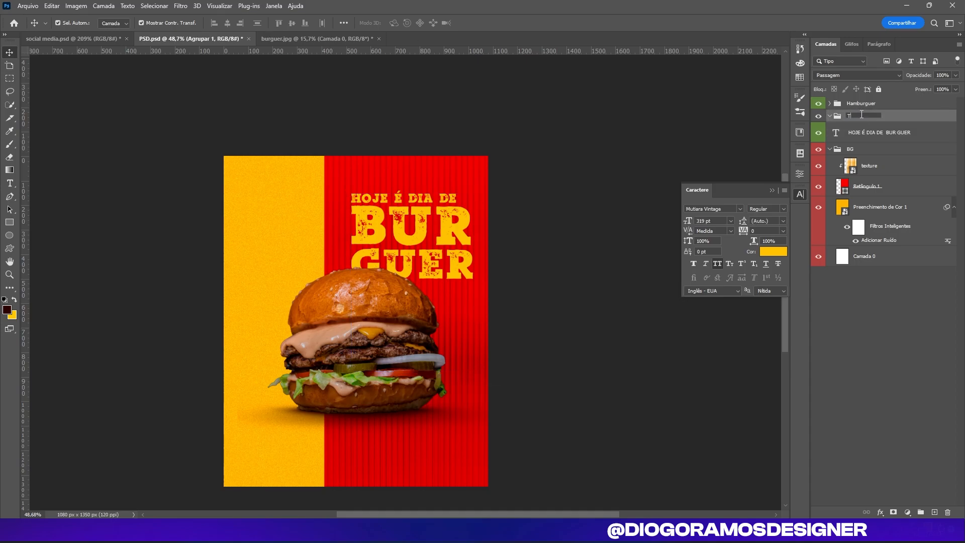
{"action": "type", "text": "ipografia"}
{"action": "key", "text": "Return"}
Step: Give the Tipografia group the Azul colour label and place the headline layer inside it
{"action": "right_click", "coordinate": [862, 117]}
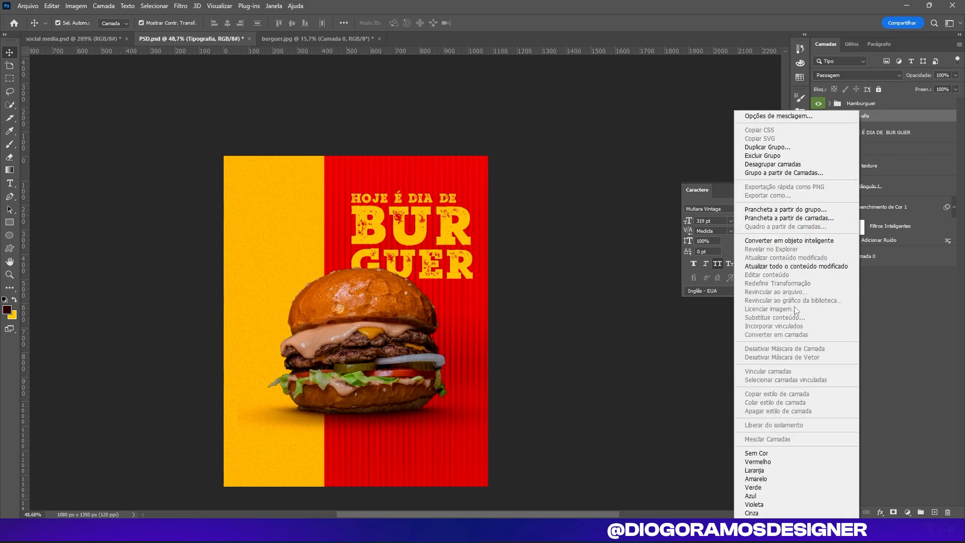
{"action": "left_click", "coordinate": [756, 504]}
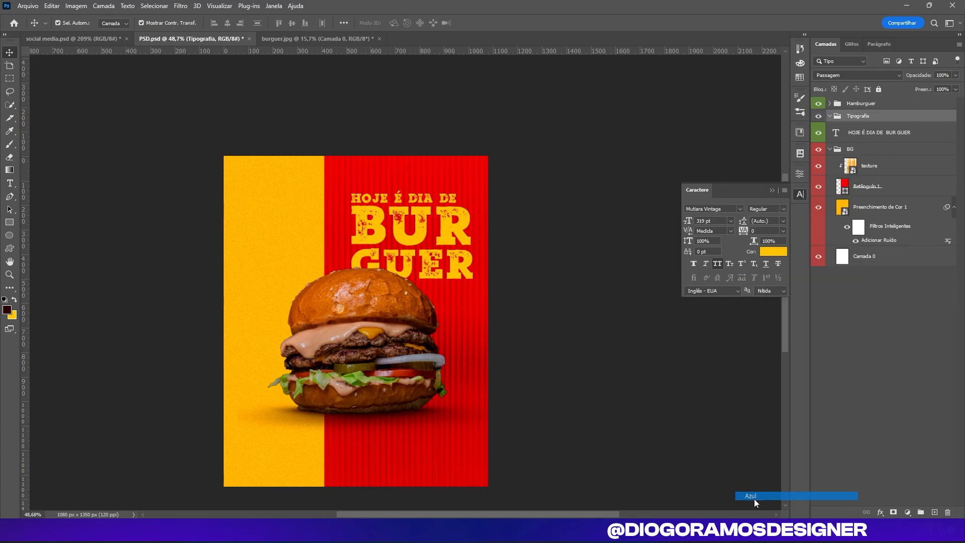
{"action": "left_click", "coordinate": [839, 127]}
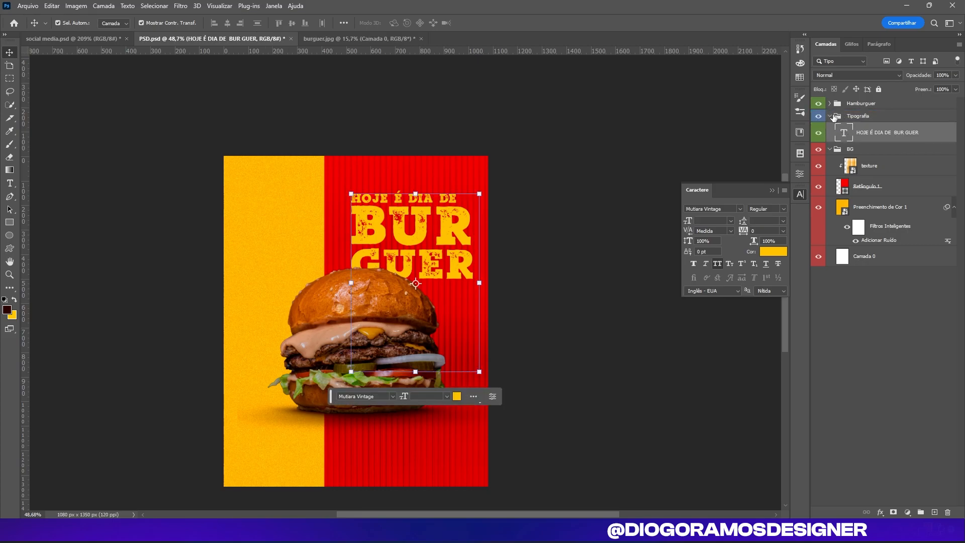
{"action": "left_click", "coordinate": [833, 117]}
{"action": "left_click", "coordinate": [831, 119]}
{"action": "left_click", "coordinate": [830, 116]}
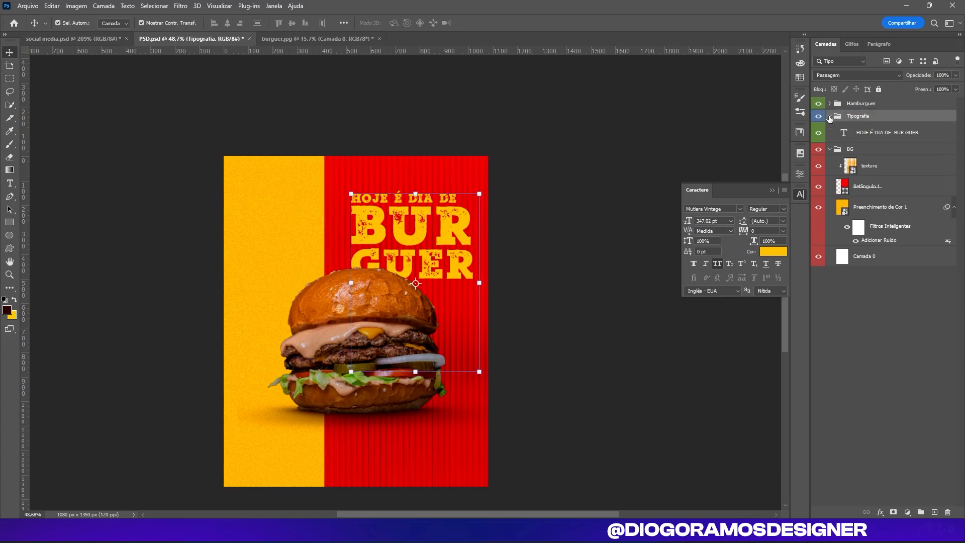
Step: Give the headline text layer the Azul colour label and deselect it
{"action": "left_click", "coordinate": [871, 132]}
{"action": "right_click", "coordinate": [871, 132]}
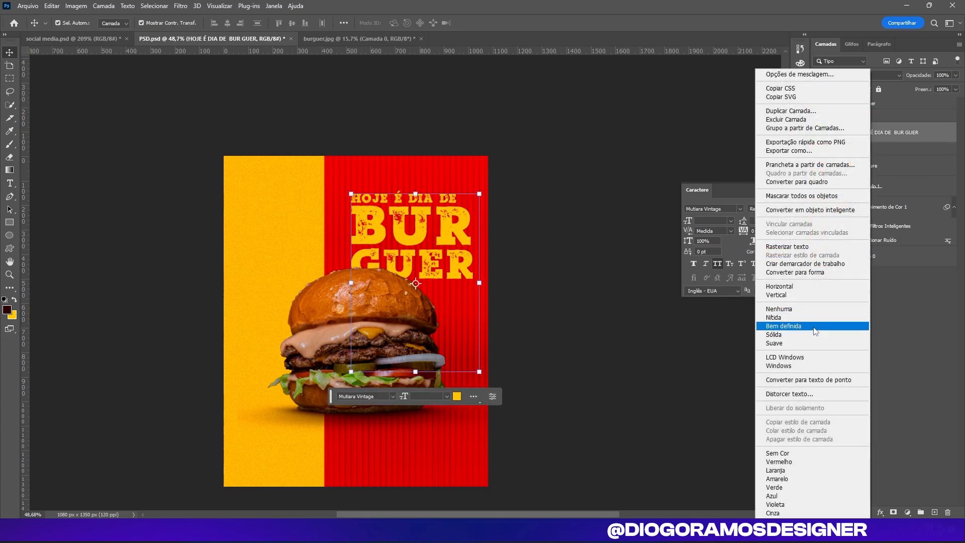
{"action": "left_click", "coordinate": [781, 497]}
{"action": "left_click", "coordinate": [863, 132], "text": "ctrl"}
{"action": "scroll", "coordinate": [529, 225], "scroll_direction": "down", "scroll_amount": 2}
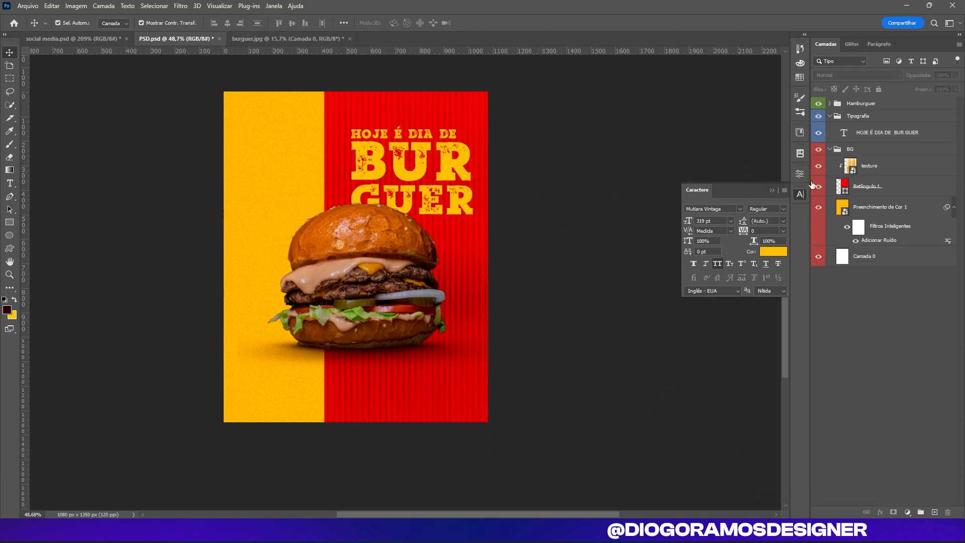
Step: In the headline's blending options, split the underlying layer's dark Blend If slider to 0 / 78 to let the background folds show through
{"action": "scroll", "coordinate": [528, 223], "scroll_direction": "up", "scroll_amount": 5}
{"action": "scroll", "coordinate": [583, 158], "scroll_direction": "right", "scroll_amount": 2}
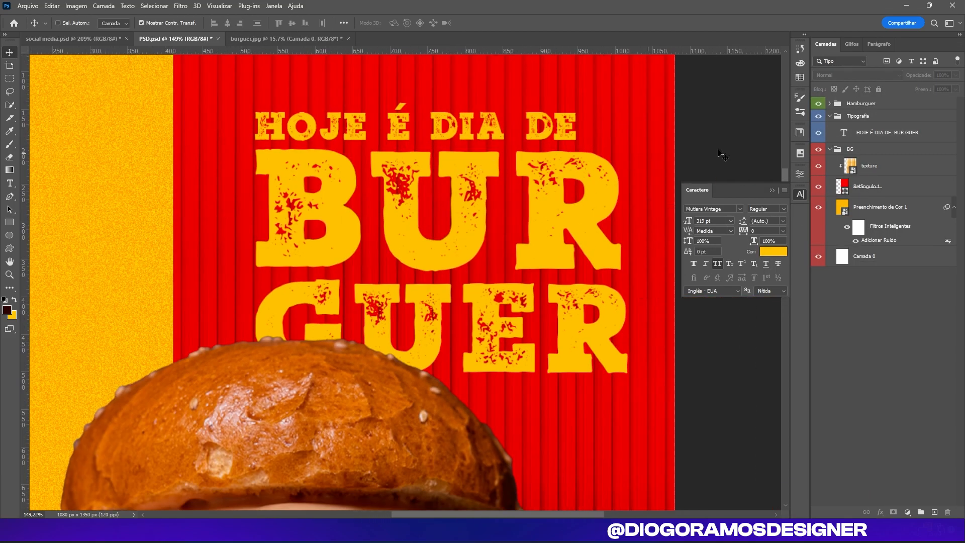
{"action": "left_click", "coordinate": [874, 133]}
{"action": "right_click", "coordinate": [873, 133]}
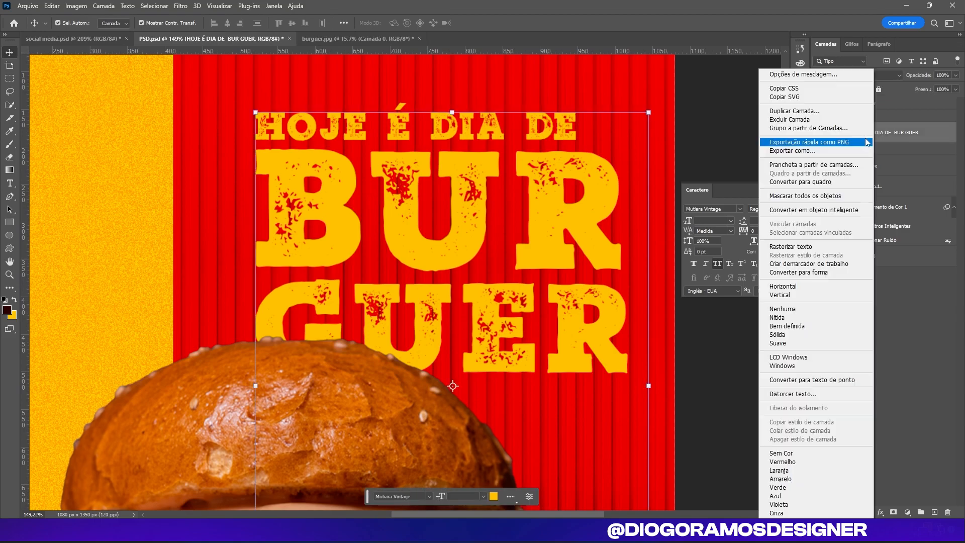
{"action": "left_click", "coordinate": [807, 75]}
{"action": "left_click_drag", "start_coordinate": [587, 226], "coordinate": [657, 58]}
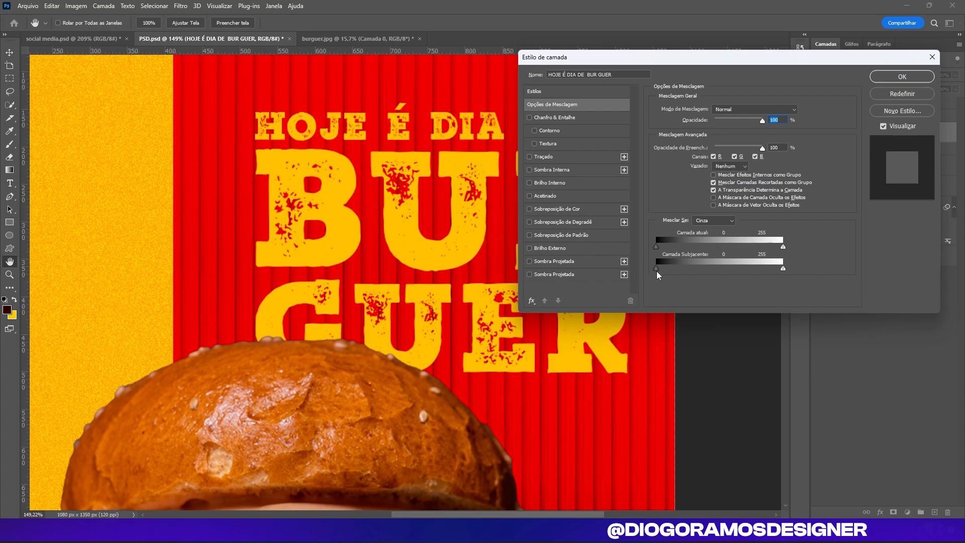
{"action": "mouse_move", "coordinate": [656, 270]}
{"action": "left_mouse_down"}
{"action": "mouse_move", "coordinate": [684, 274]}
{"action": "mouse_move", "coordinate": [654, 270]}
{"action": "left_mouse_up"}
{"action": "left_click_drag", "start_coordinate": [660, 271], "coordinate": [683, 274]}
{"action": "left_click_drag", "start_coordinate": [691, 275], "coordinate": [697, 279]}
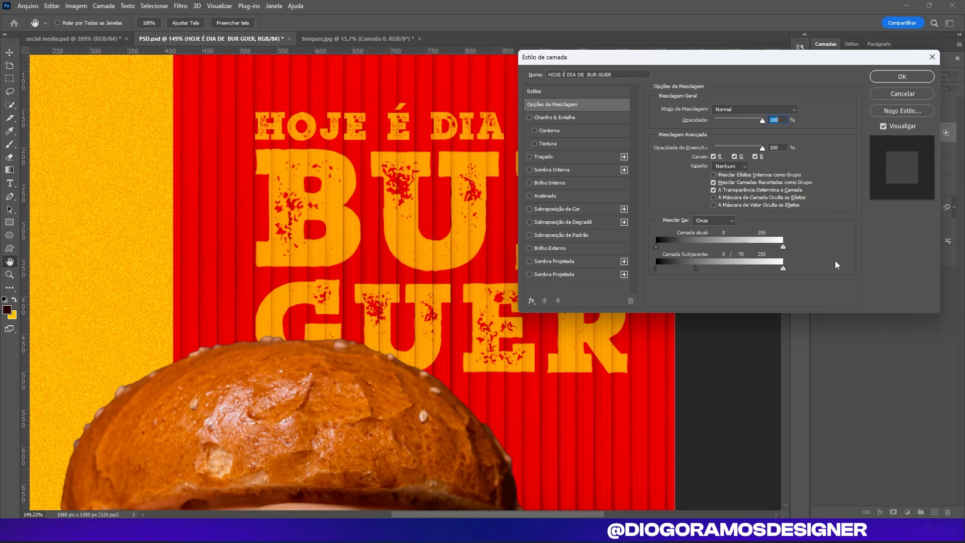
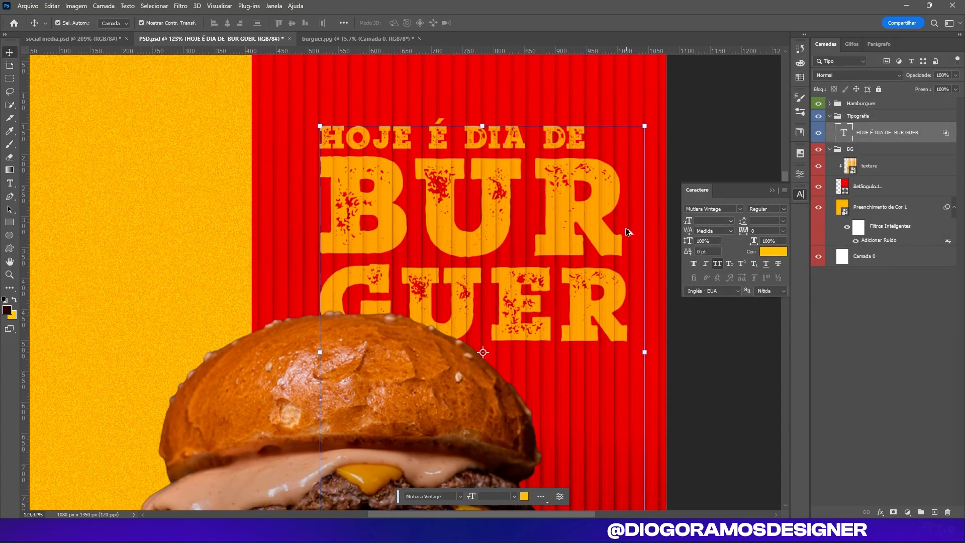
Step: Inspect the blended headline over the red background, both up close and within the whole composition
{"action": "scroll", "coordinate": [553, 212], "scroll_direction": "down", "scroll_amount": 3}
{"action": "scroll", "coordinate": [453, 151], "scroll_direction": "up", "scroll_amount": 2}
{"action": "scroll", "coordinate": [494, 194], "scroll_direction": "up", "scroll_amount": 5}
{"action": "scroll", "coordinate": [459, 172], "scroll_direction": "down", "scroll_amount": 3}
{"action": "scroll", "coordinate": [521, 226], "scroll_direction": "down", "scroll_amount": 3}
{"action": "scroll", "coordinate": [521, 225], "scroll_direction": "up", "scroll_amount": 2}
{"action": "scroll", "coordinate": [544, 232], "scroll_direction": "down", "scroll_amount": 4}
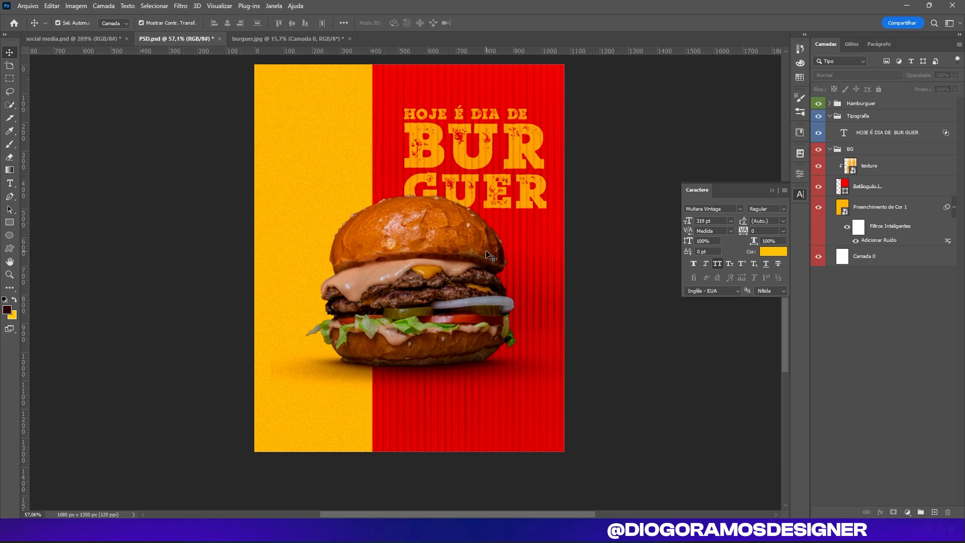
{"action": "scroll", "coordinate": [254, 237], "scroll_direction": "down", "scroll_amount": 3}
{"action": "scroll", "coordinate": [255, 237], "scroll_direction": "up", "scroll_amount": 2}
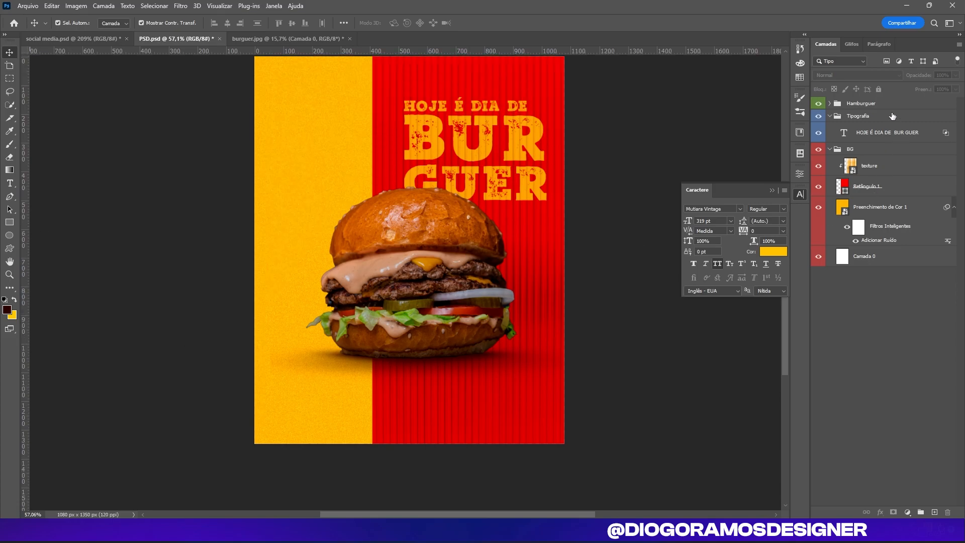
Step: Draw a rectangle about 775 × 951 px over the burger and headline
{"action": "left_click", "coordinate": [865, 104]}
{"action": "scroll", "coordinate": [653, 140], "scroll_direction": "up", "scroll_amount": 5}
{"action": "left_click", "coordinate": [663, 131]}
{"action": "scroll", "coordinate": [69, 237], "scroll_direction": "down", "scroll_amount": 4}
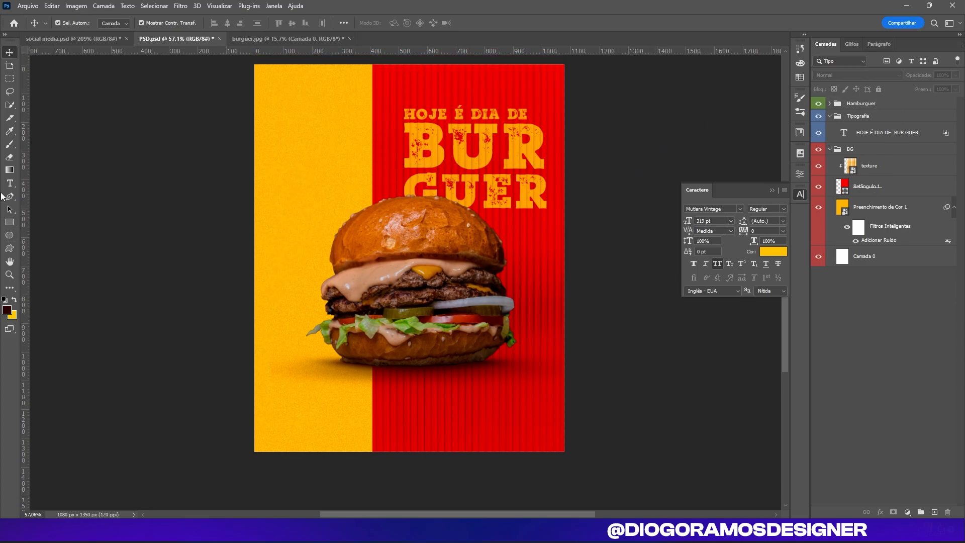
{"action": "left_click", "coordinate": [9, 222]}
{"action": "left_click_drag", "start_coordinate": [307, 118], "coordinate": [530, 390]}
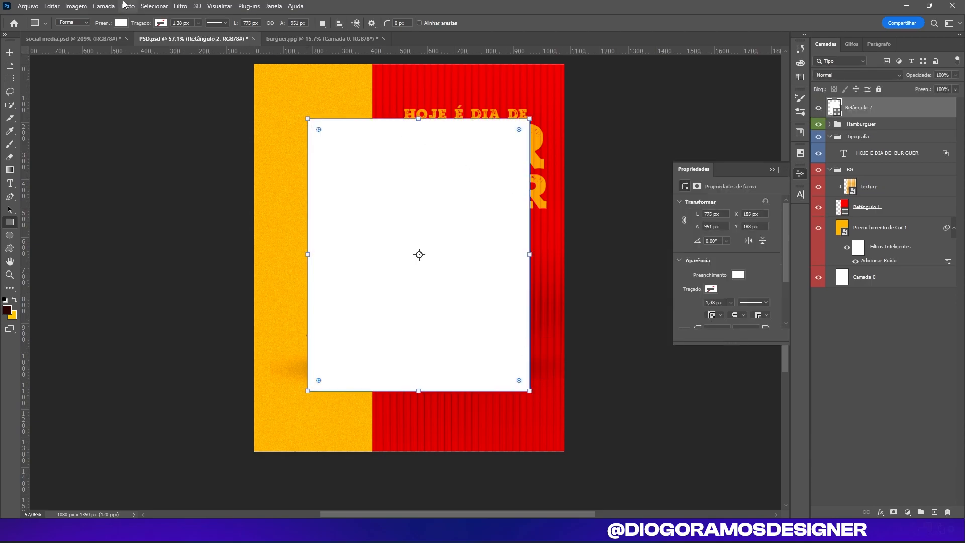
Step: Fill the rectangle with bright magenta
{"action": "left_click", "coordinate": [121, 23]}
{"action": "left_click", "coordinate": [183, 43]}
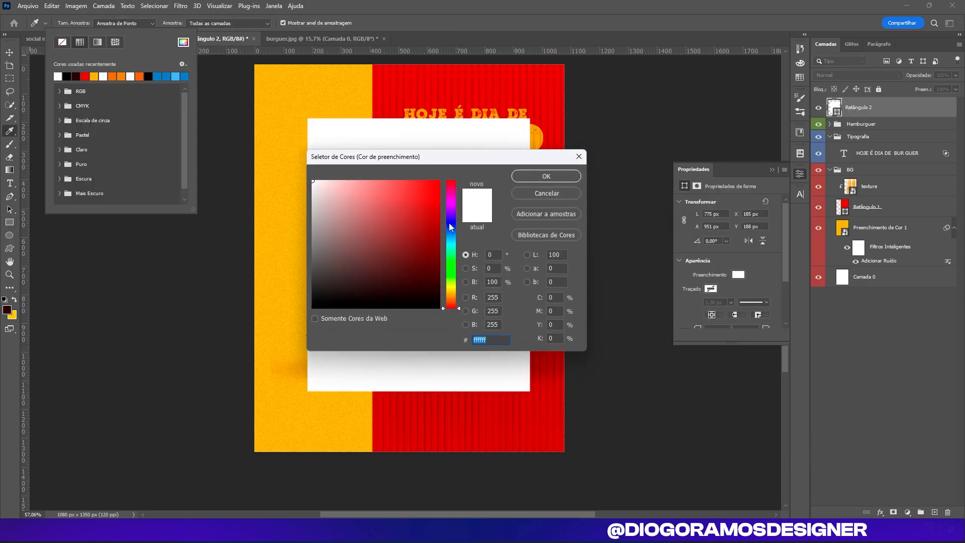
{"action": "left_click_drag", "start_coordinate": [450, 228], "coordinate": [450, 202]}
{"action": "left_click", "coordinate": [439, 181]}
{"action": "left_click", "coordinate": [546, 176]}
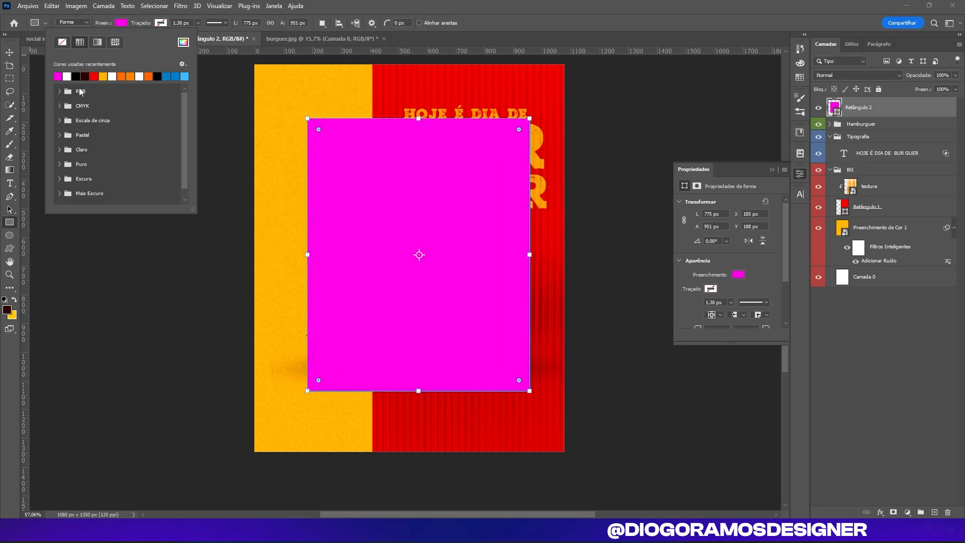
{"action": "key", "text": "Escape"}
Step: Lower the magenta rectangle's opacity to 37% and enlarge it to about 812 × 1005 px to frame the headline and burger
{"action": "key", "text": "v"}
{"action": "left_click", "coordinate": [955, 76]}
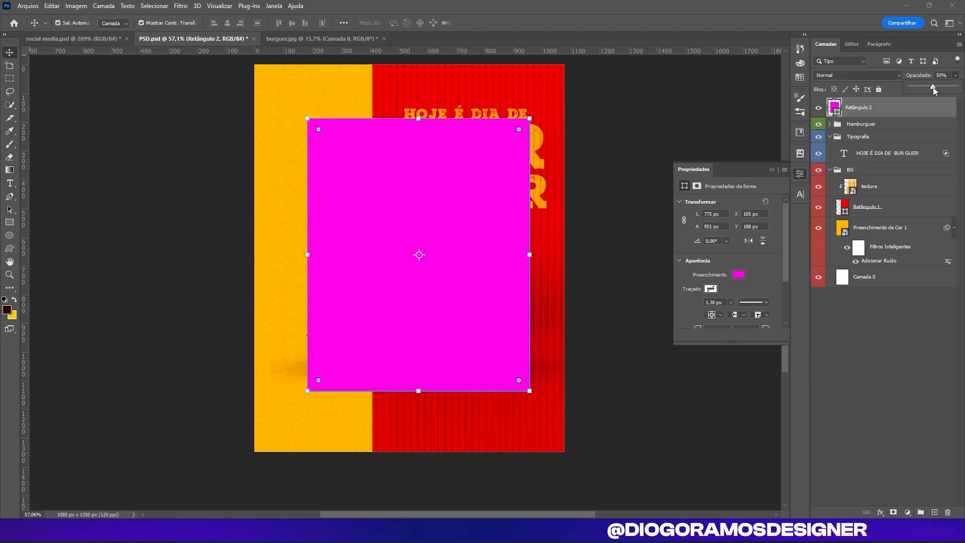
{"action": "left_click_drag", "start_coordinate": [935, 88], "coordinate": [927, 87]}
{"action": "scroll", "coordinate": [459, 113], "scroll_direction": "up", "scroll_amount": 3}
{"action": "left_click_drag", "start_coordinate": [407, 125], "coordinate": [405, 104]}
{"action": "left_click_drag", "start_coordinate": [551, 305], "coordinate": [566, 297]}
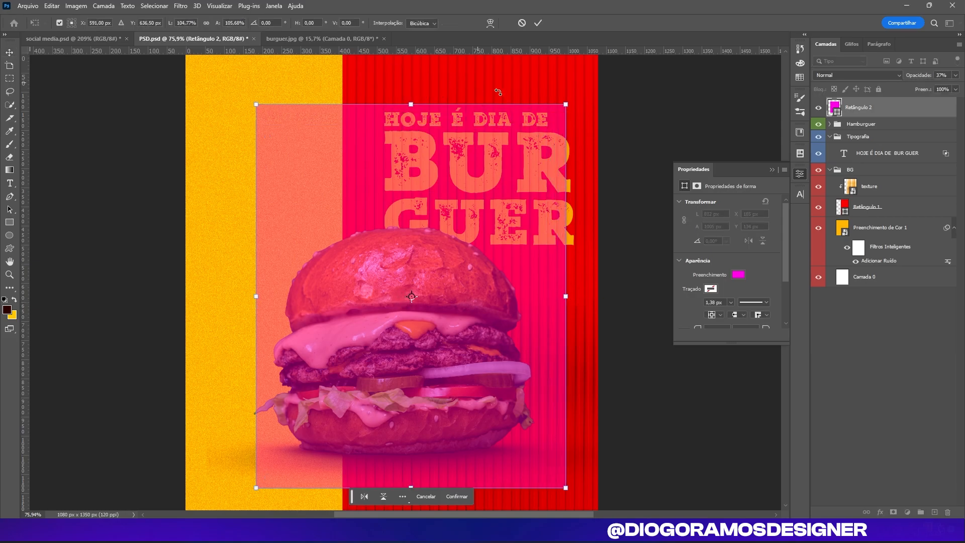
{"action": "scroll", "coordinate": [409, 167], "scroll_direction": "down", "scroll_amount": 2}
{"action": "scroll", "coordinate": [395, 295], "scroll_direction": "down", "scroll_amount": 2}
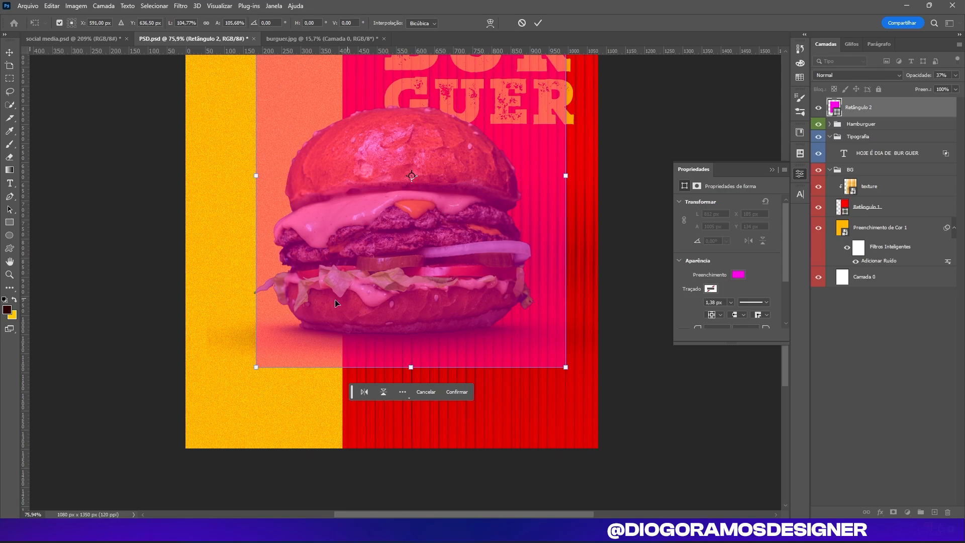
{"action": "scroll", "coordinate": [350, 301], "scroll_direction": "up", "scroll_amount": 4}
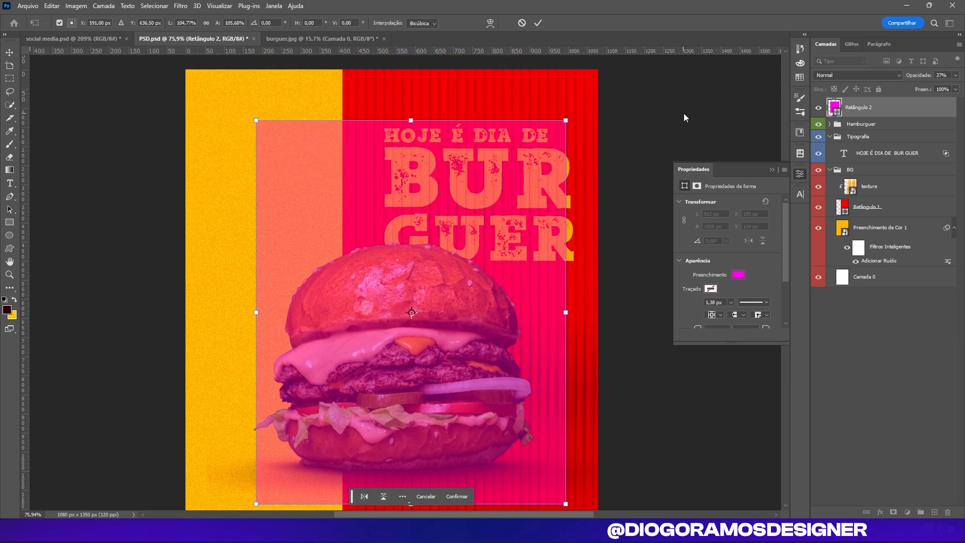
{"action": "key", "text": "Return"}
Step: Review the area framed by the magenta rectangle, then delete the rectangle
{"action": "scroll", "coordinate": [215, 194], "scroll_direction": "down", "scroll_amount": 5}
{"action": "scroll", "coordinate": [356, 401], "scroll_direction": "up", "scroll_amount": 4}
{"action": "scroll", "coordinate": [578, 153], "scroll_direction": "up", "scroll_amount": 1}
{"action": "scroll", "coordinate": [241, 271], "scroll_direction": "down", "scroll_amount": 4}
{"action": "scroll", "coordinate": [475, 372], "scroll_direction": "up", "scroll_amount": 2}
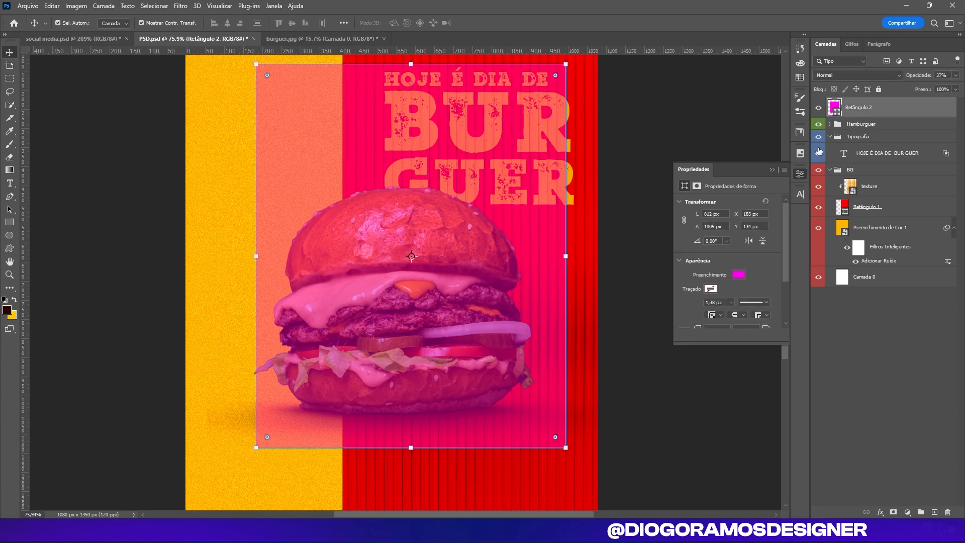
{"action": "key", "text": "Delete"}
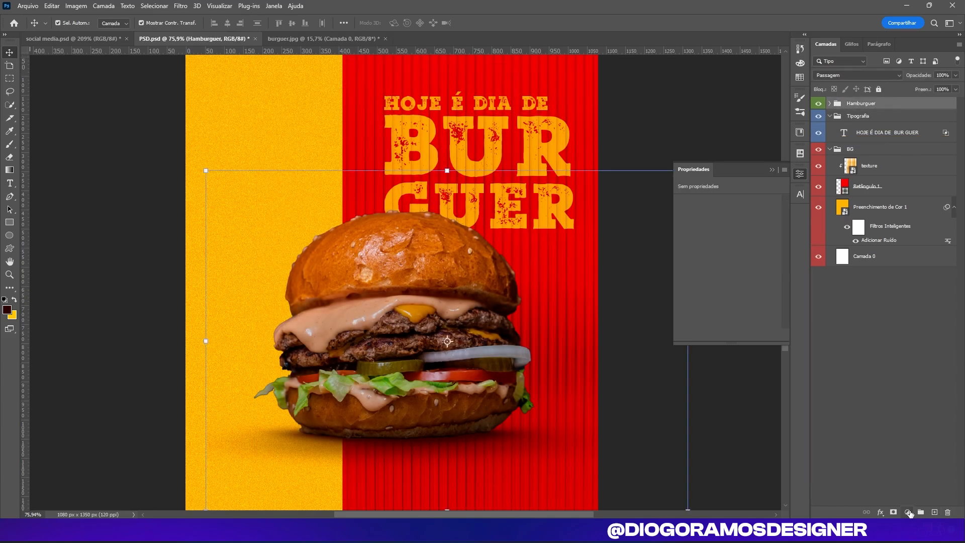
Step: Add a solid colour fill layer in near-black brown #140300 above all the groups
{"action": "left_click", "coordinate": [908, 512]}
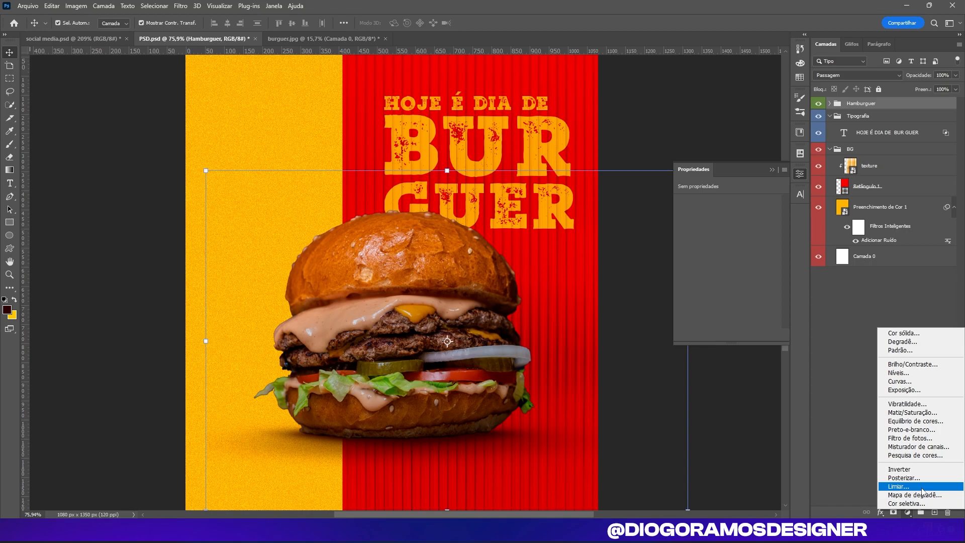
{"action": "left_click", "coordinate": [894, 336]}
{"action": "left_click_drag", "start_coordinate": [432, 291], "coordinate": [447, 298]}
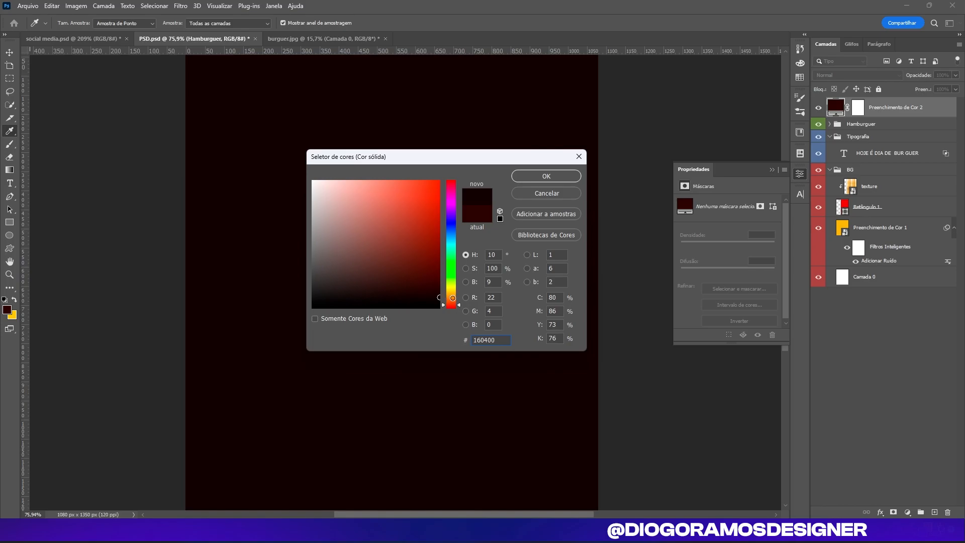
{"action": "left_click", "coordinate": [532, 177]}
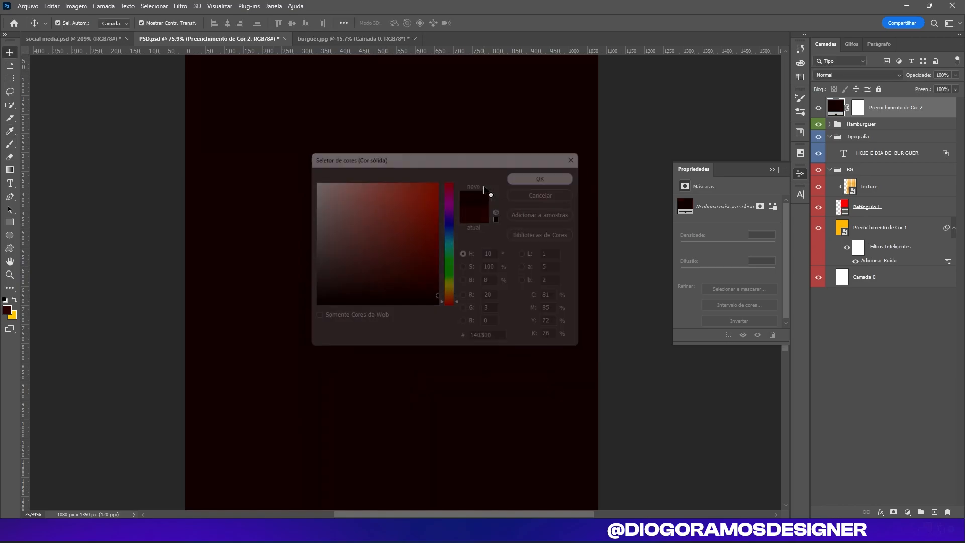
Step: Try various opacities on the dark fill layer, including 70%, 99% and 52%
{"action": "scroll", "coordinate": [482, 185], "scroll_direction": "down", "scroll_amount": 4}
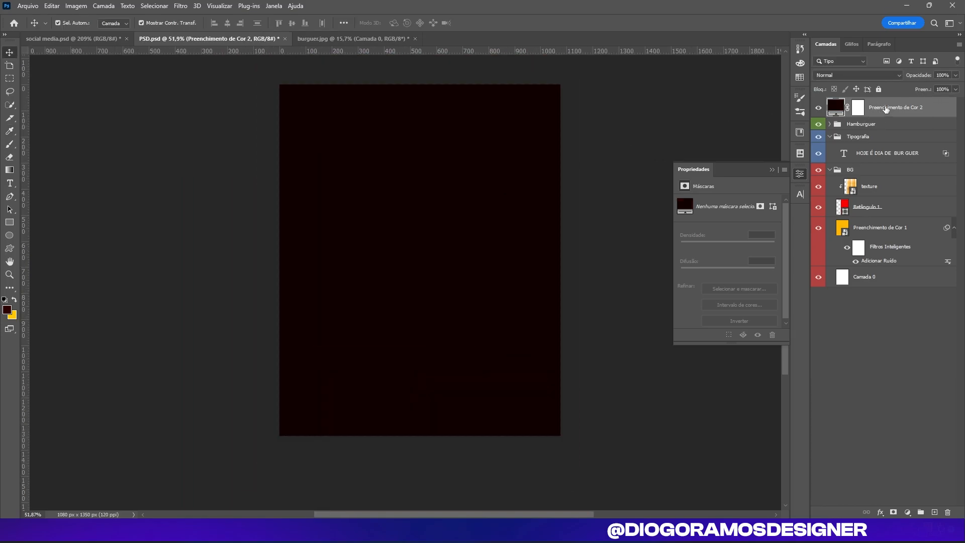
{"action": "key", "text": "7"}
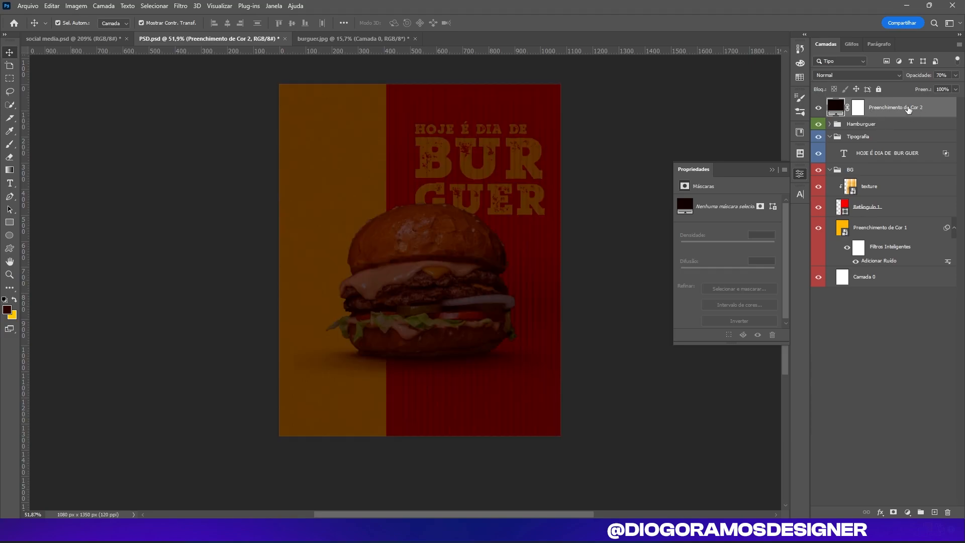
{"action": "key", "text": "3"}
{"action": "key", "text": "4"}
{"action": "key", "text": "8"}
{"action": "key", "text": "9"}
{"action": "key", "text": "4"}
{"action": "key", "text": "6"}
{"action": "key", "text": "8"}
{"action": "key", "text": "6"}
{"action": "key", "text": "7"}
{"action": "key", "text": "8"}
{"action": "key", "text": "9"}
{"action": "key", "text": "9"}
{"action": "key", "text": "9"}
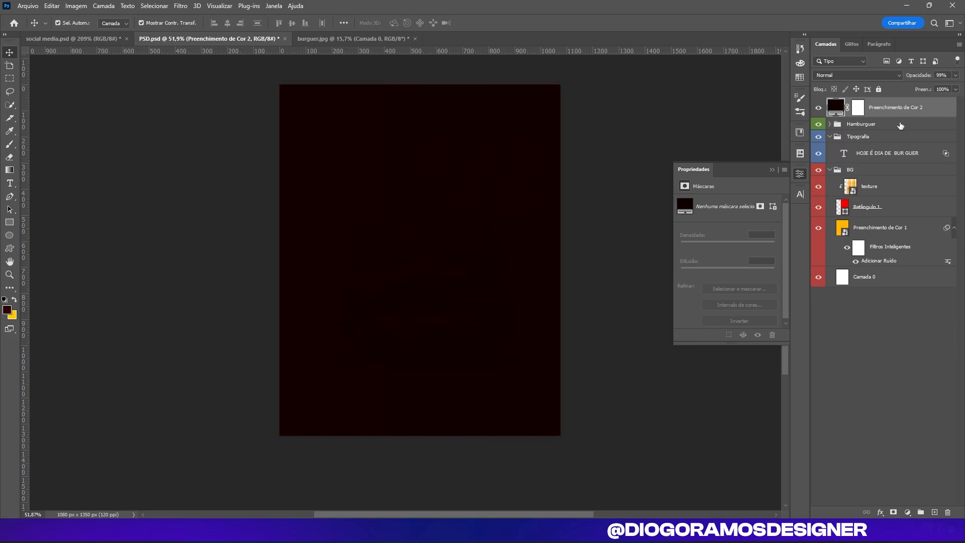
{"action": "key", "text": "8"}
{"action": "key", "text": "6"}
{"action": "key", "text": "5"}
{"action": "key", "text": "2"}
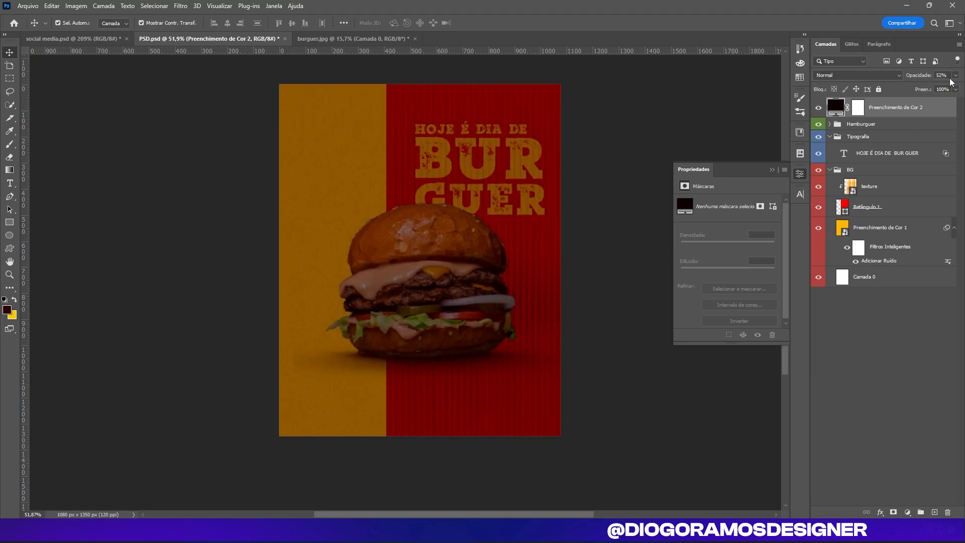
Step: Set the dark fill layer's opacity to 88%
{"action": "left_click", "coordinate": [957, 76]}
{"action": "left_click", "coordinate": [953, 87]}
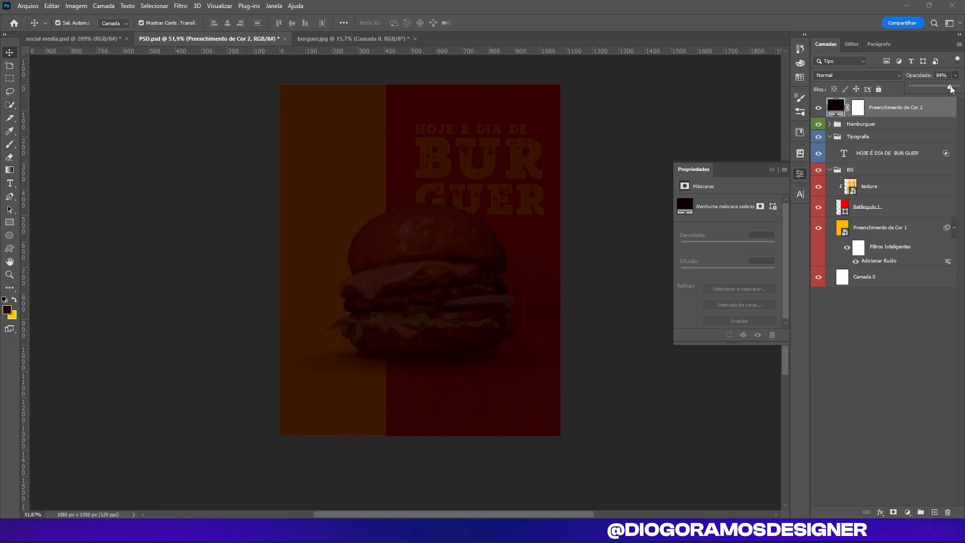
{"action": "mouse_move", "coordinate": [955, 95]}
{"action": "left_mouse_down"}
{"action": "mouse_move", "coordinate": [943, 95]}
{"action": "mouse_move", "coordinate": [953, 92]}
{"action": "left_mouse_up"}
{"action": "scroll", "coordinate": [503, 252], "scroll_direction": "up", "scroll_amount": 1}
{"action": "scroll", "coordinate": [578, 307], "scroll_direction": "down", "scroll_amount": 3}
Step: Paint black on the dark fill's layer mask with a very large soft brush at 30% opacity over the burger, leaving a vignette around the edges
{"action": "left_click", "coordinate": [858, 108]}
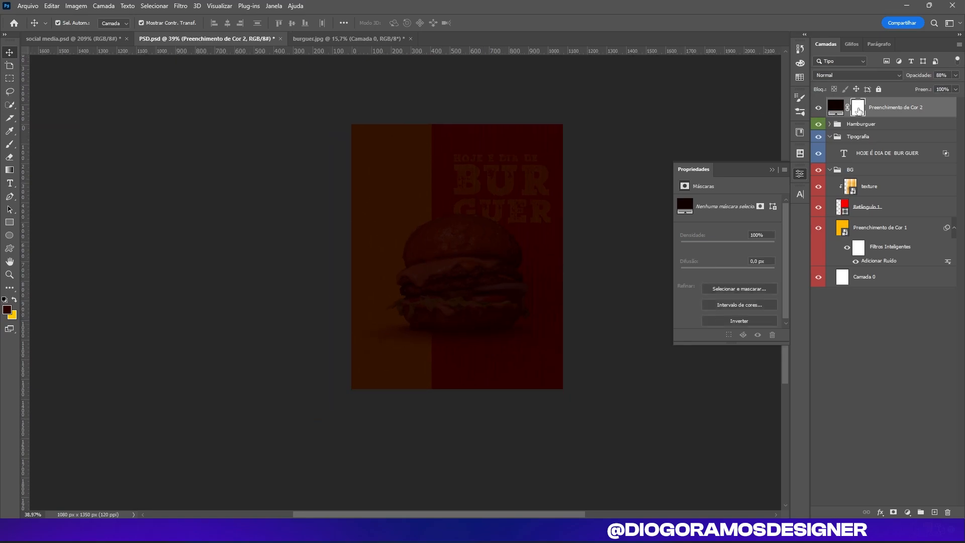
{"action": "left_click", "coordinate": [858, 109]}
{"action": "left_click_drag", "start_coordinate": [483, 211], "coordinate": [410, 203]}
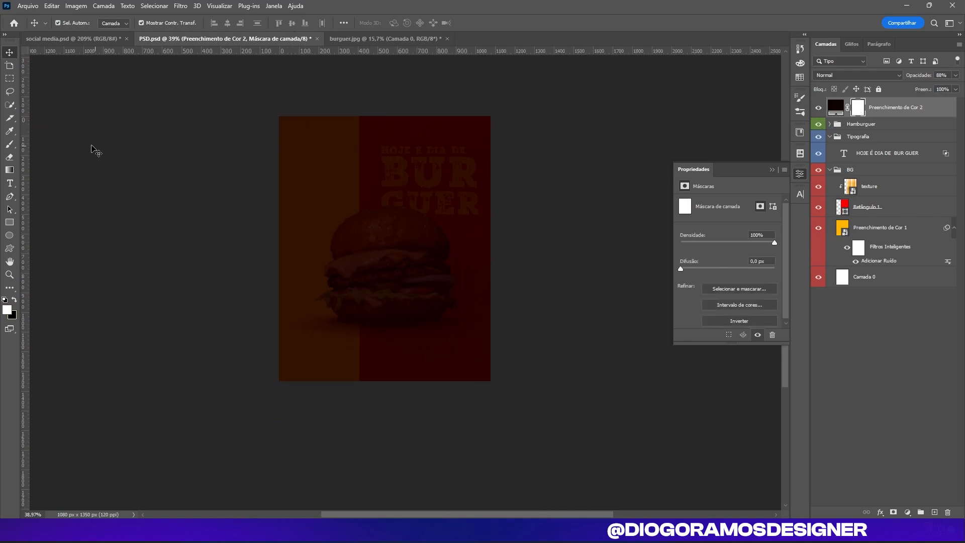
{"action": "left_click", "coordinate": [10, 144]}
{"action": "scroll", "coordinate": [308, 199], "scroll_direction": "up", "scroll_amount": 3}
{"action": "mouse_move", "coordinate": [352, 256]}
{"action": "left_mouse_down"}
{"action": "mouse_move", "coordinate": [498, 292]}
{"action": "mouse_move", "coordinate": [438, 292]}
{"action": "mouse_move", "coordinate": [478, 282]}
{"action": "mouse_move", "coordinate": [433, 282]}
{"action": "left_mouse_up"}
{"action": "scroll", "coordinate": [385, 287], "scroll_direction": "down", "scroll_amount": 3}
{"action": "left_click", "coordinate": [14, 300]}
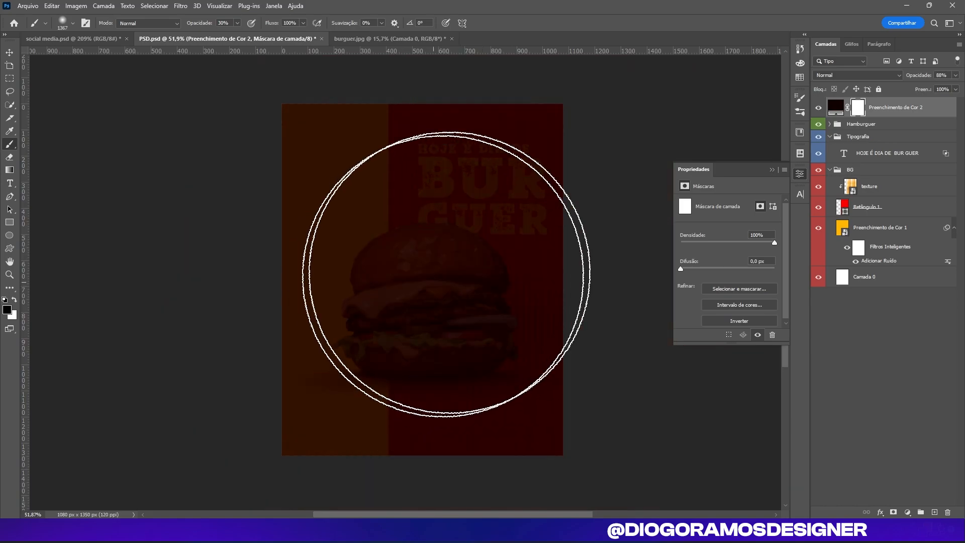
{"action": "left_click", "coordinate": [421, 282]}
{"action": "left_click", "coordinate": [421, 282]}
{"action": "left_click", "coordinate": [424, 292]}
{"action": "mouse_move", "coordinate": [424, 293]}
{"action": "left_mouse_down"}
{"action": "mouse_move", "coordinate": [455, 291]}
{"action": "mouse_move", "coordinate": [408, 281]}
{"action": "left_mouse_up"}
{"action": "left_click", "coordinate": [427, 282]}
{"action": "left_click", "coordinate": [426, 295]}
{"action": "left_click", "coordinate": [425, 295]}
{"action": "key", "text": "ctrl+z"}
{"action": "left_click", "coordinate": [429, 284]}
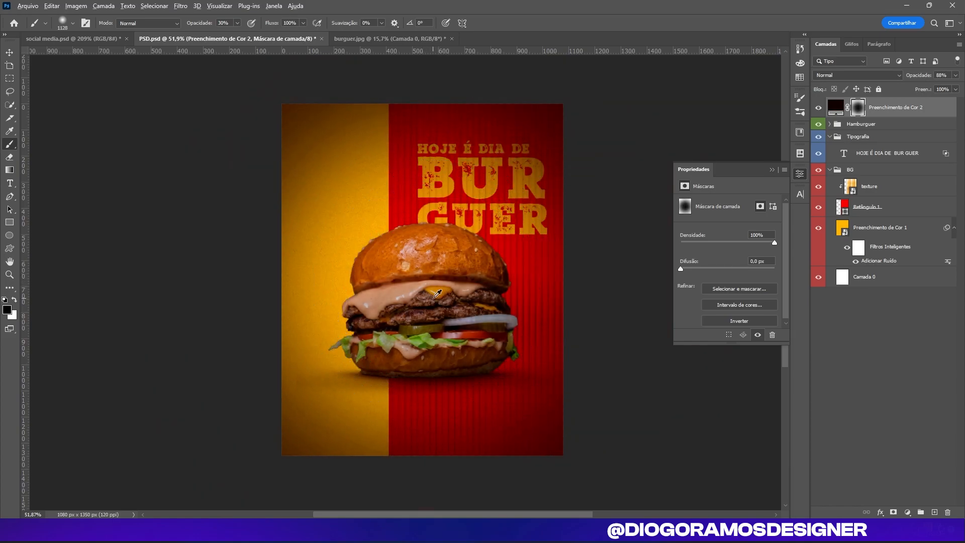
Step: Brighten the headline area by painting black on the dark fill's mask with a smaller brush of 694 px
{"action": "scroll", "coordinate": [444, 278], "scroll_direction": "down", "scroll_amount": 8}
{"action": "scroll", "coordinate": [446, 274], "scroll_direction": "up", "scroll_amount": 11}
{"action": "left_click_drag", "start_coordinate": [453, 254], "coordinate": [391, 258]}
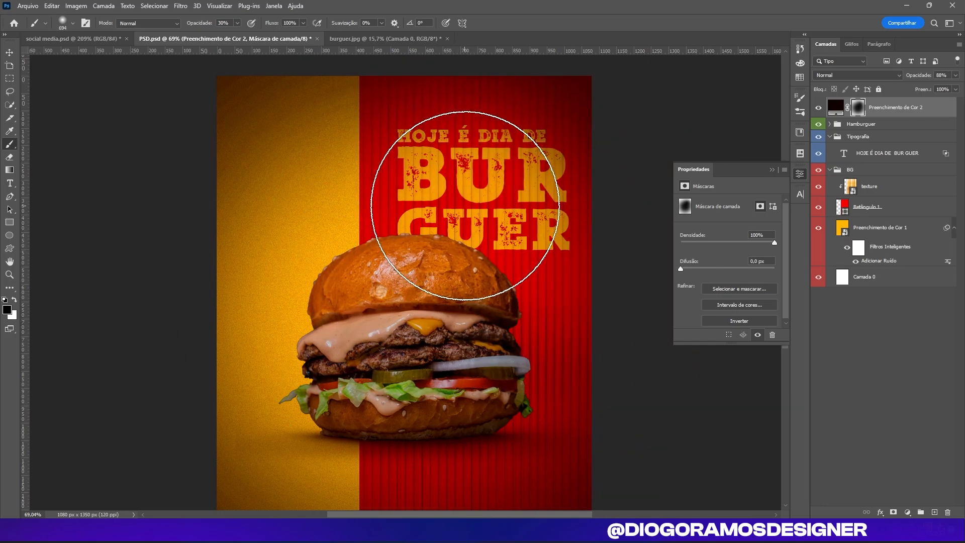
{"action": "scroll", "coordinate": [472, 297], "scroll_direction": "down", "scroll_amount": 6}
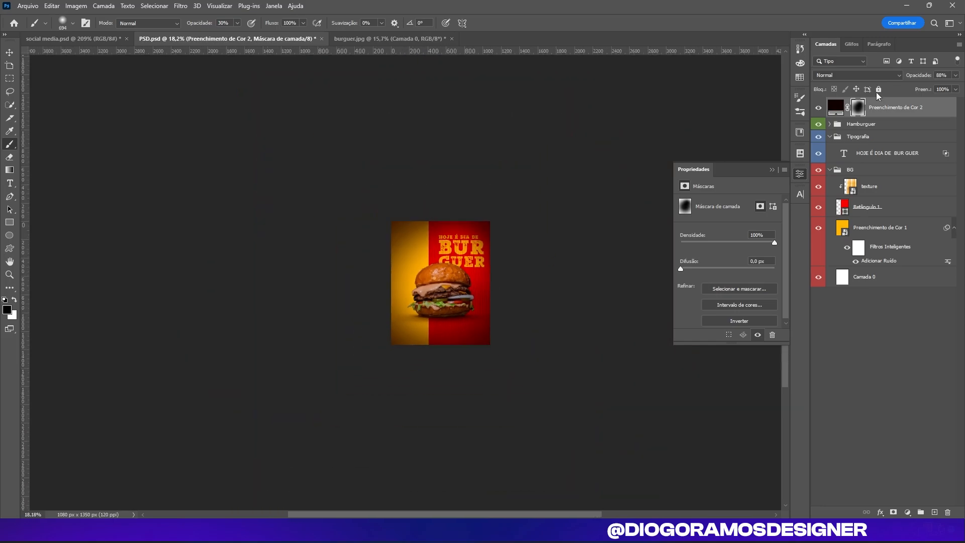
Step: Set the dark fill layer's opacity to 93% to strengthen the vignette
{"action": "scroll", "coordinate": [480, 211], "scroll_direction": "up", "scroll_amount": 3}
{"action": "left_click", "coordinate": [956, 74]}
{"action": "left_click_drag", "start_coordinate": [952, 87], "coordinate": [955, 87]}
{"action": "scroll", "coordinate": [545, 274], "scroll_direction": "up", "scroll_amount": 3}
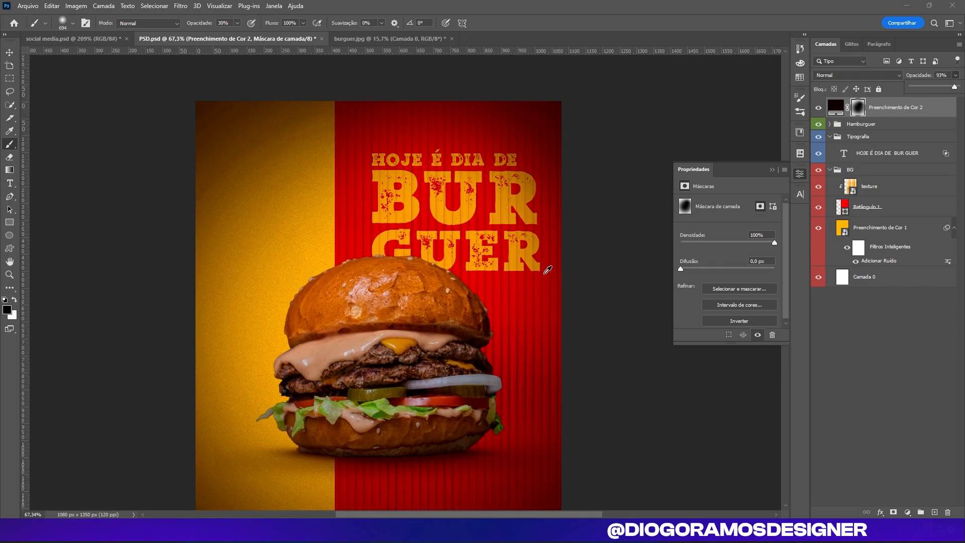
Step: Switch to the reference social media.psd and examine its dark vignette, burger, headline and footer up close and as a whole
{"action": "scroll", "coordinate": [545, 274], "scroll_direction": "down", "scroll_amount": 3}
{"action": "scroll", "coordinate": [522, 236], "scroll_direction": "left", "scroll_amount": 2}
{"action": "right_click", "coordinate": [913, 112]}
{"action": "left_click", "coordinate": [662, 327]}
{"action": "scroll", "coordinate": [623, 288], "scroll_direction": "down", "scroll_amount": 2}
{"action": "scroll", "coordinate": [568, 236], "scroll_direction": "right", "scroll_amount": 2}
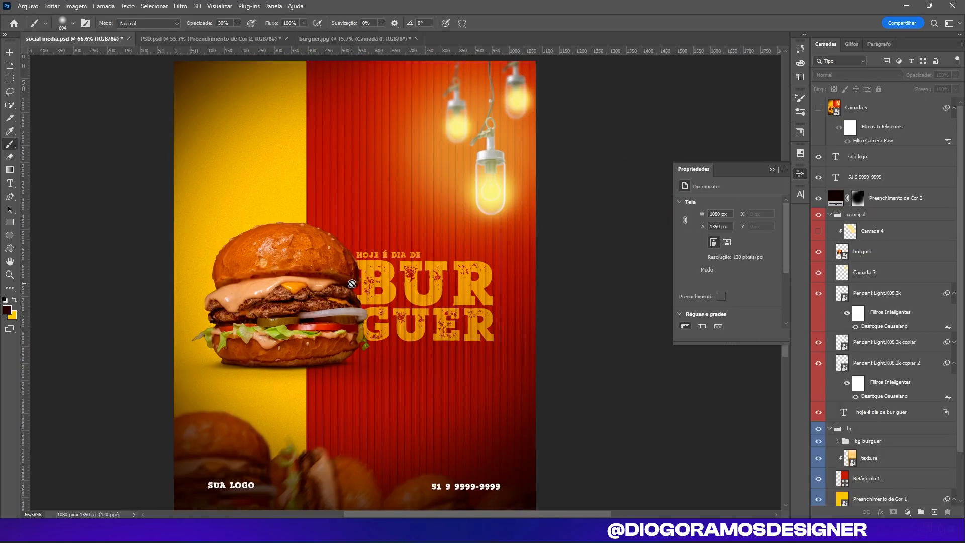
{"action": "left_click_drag", "start_coordinate": [352, 284], "coordinate": [409, 218]}
{"action": "scroll", "coordinate": [385, 330], "scroll_direction": "down", "scroll_amount": 5}
{"action": "scroll", "coordinate": [420, 361], "scroll_direction": "up", "scroll_amount": 8}
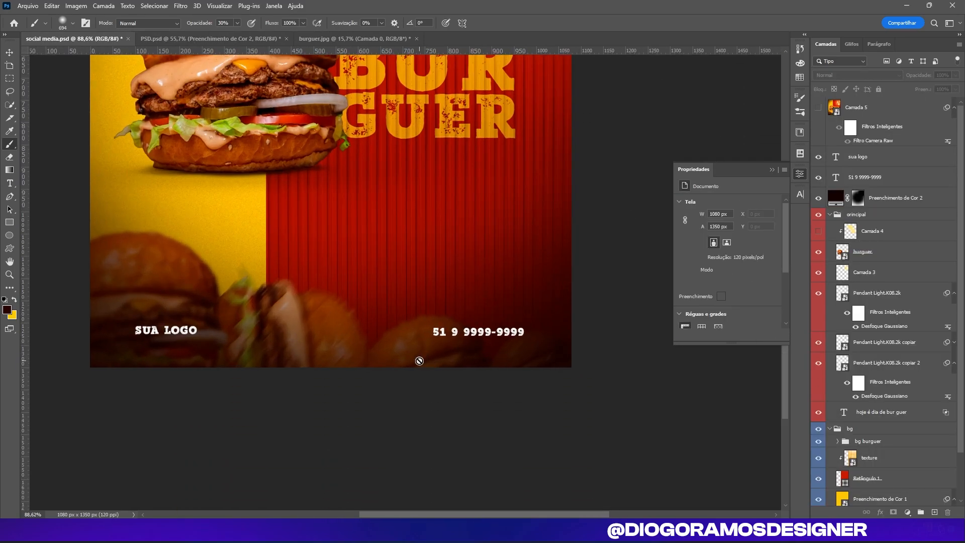
{"action": "scroll", "coordinate": [419, 361], "scroll_direction": "left", "scroll_amount": 1}
{"action": "scroll", "coordinate": [407, 311], "scroll_direction": "up", "scroll_amount": 3}
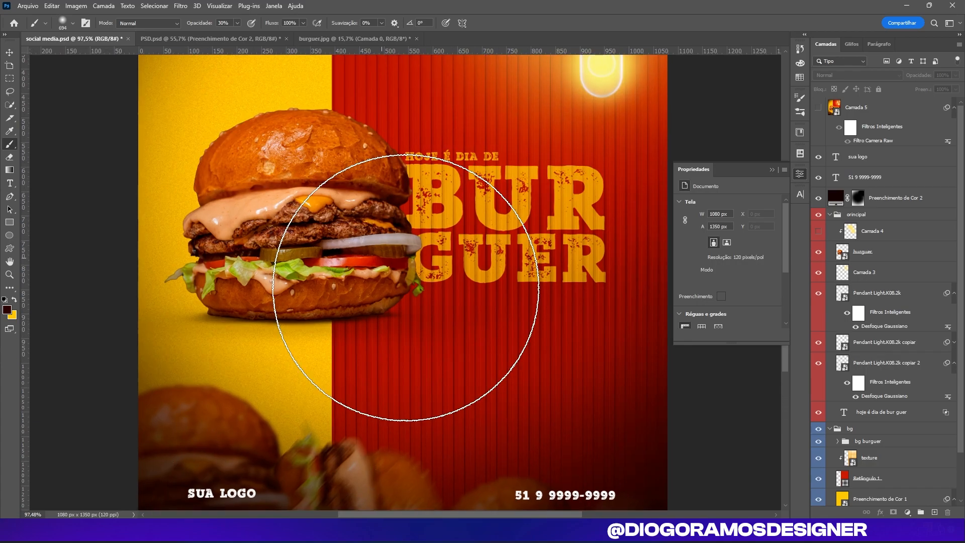
{"action": "scroll", "coordinate": [406, 287], "scroll_direction": "down", "scroll_amount": 3}
Step: Return to PSD.psd, inspect the vignette around the burger and the lower edge up close and overall, and deselect the fill layer
{"action": "left_click", "coordinate": [240, 39]}
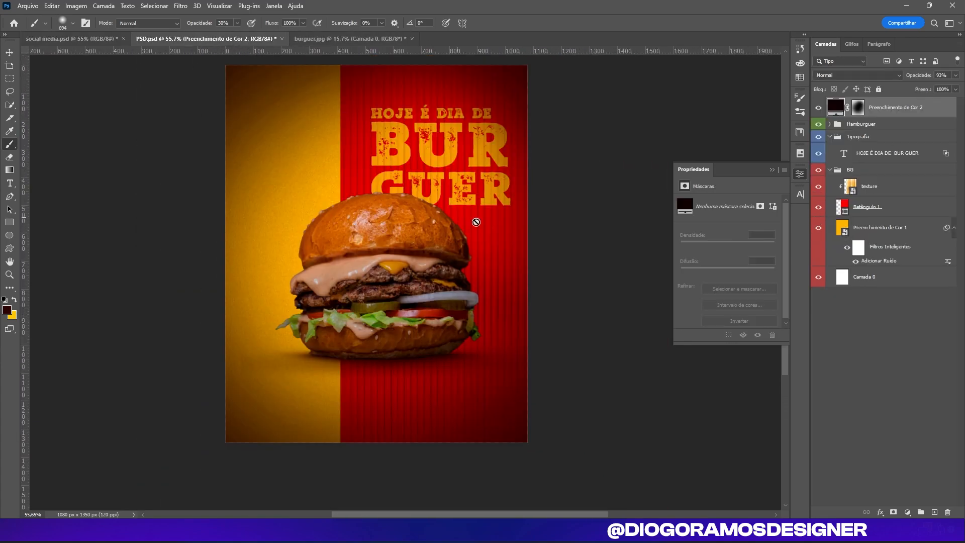
{"action": "scroll", "coordinate": [277, 222], "scroll_direction": "down", "scroll_amount": 1}
{"action": "scroll", "coordinate": [282, 215], "scroll_direction": "up", "scroll_amount": 1}
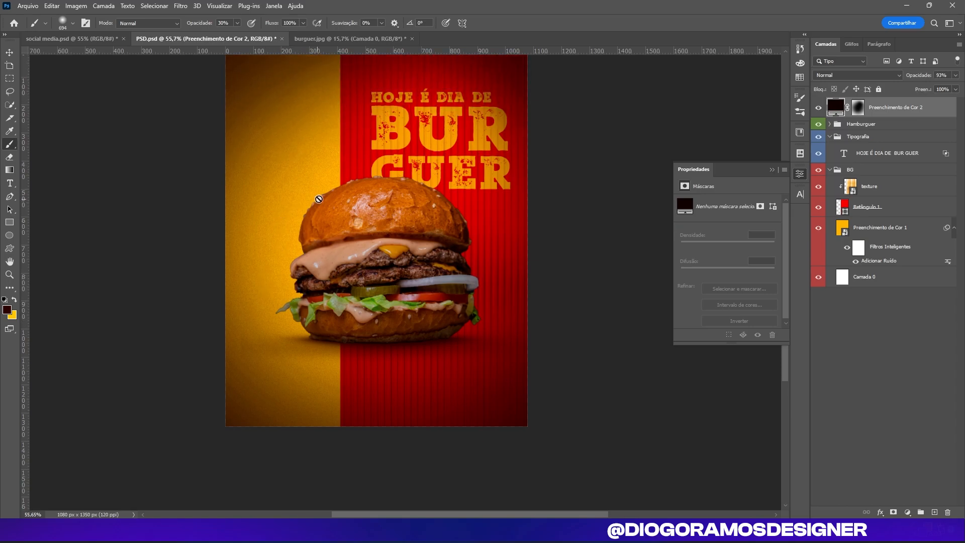
{"action": "scroll", "coordinate": [499, 397], "scroll_direction": "up", "scroll_amount": 1}
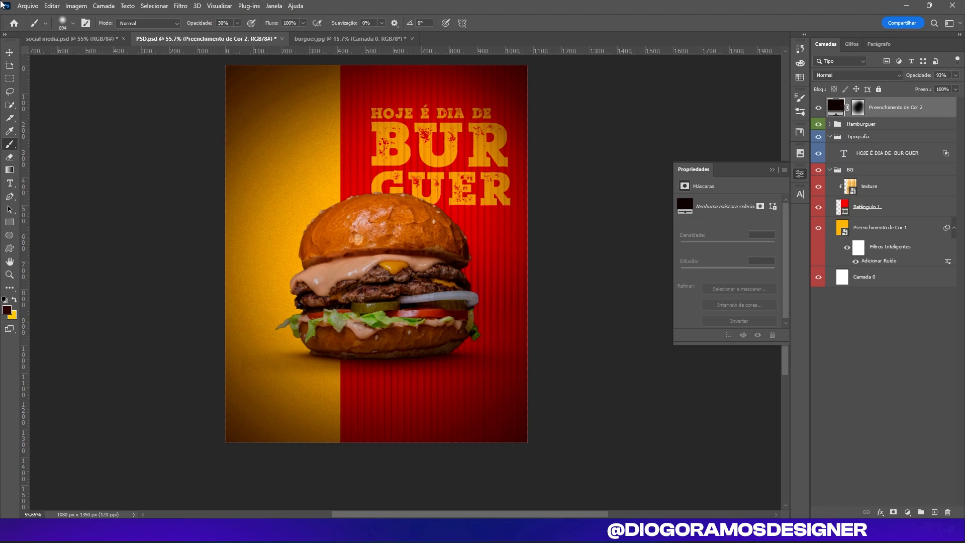
{"action": "scroll", "coordinate": [75, 131], "scroll_direction": "down", "scroll_amount": 2}
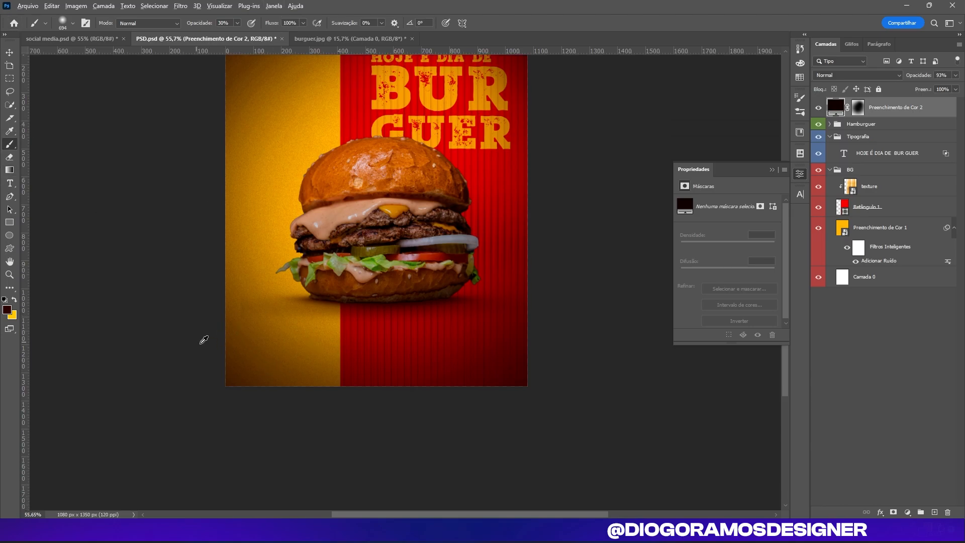
{"action": "scroll", "coordinate": [306, 319], "scroll_direction": "up", "scroll_amount": 3}
{"action": "scroll", "coordinate": [529, 286], "scroll_direction": "up", "scroll_amount": 5}
{"action": "scroll", "coordinate": [565, 366], "scroll_direction": "down", "scroll_amount": 5}
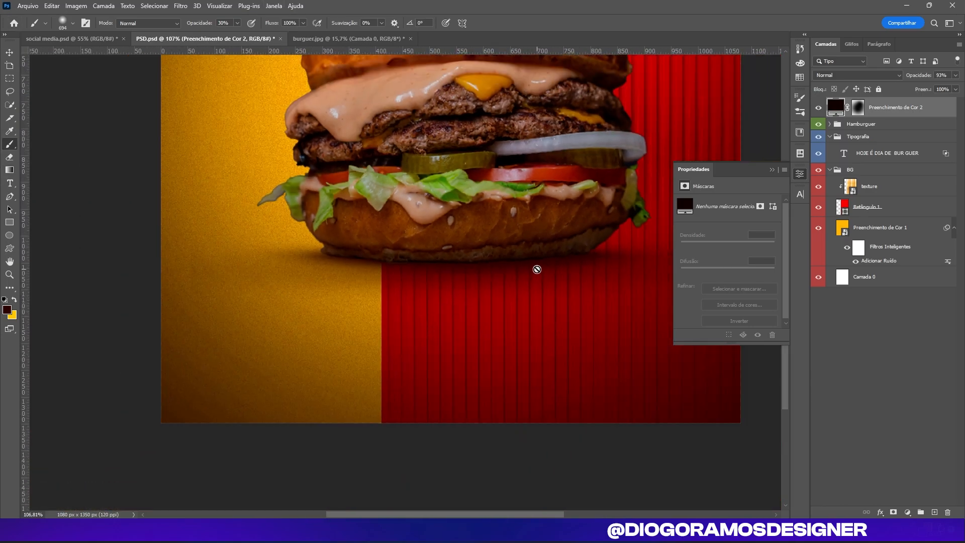
{"action": "scroll", "coordinate": [537, 269], "scroll_direction": "up", "scroll_amount": 8}
{"action": "scroll", "coordinate": [485, 289], "scroll_direction": "right", "scroll_amount": 2}
{"action": "scroll", "coordinate": [481, 291], "scroll_direction": "right", "scroll_amount": 2}
{"action": "scroll", "coordinate": [445, 316], "scroll_direction": "down", "scroll_amount": 5}
{"action": "scroll", "coordinate": [426, 334], "scroll_direction": "down", "scroll_amount": 3}
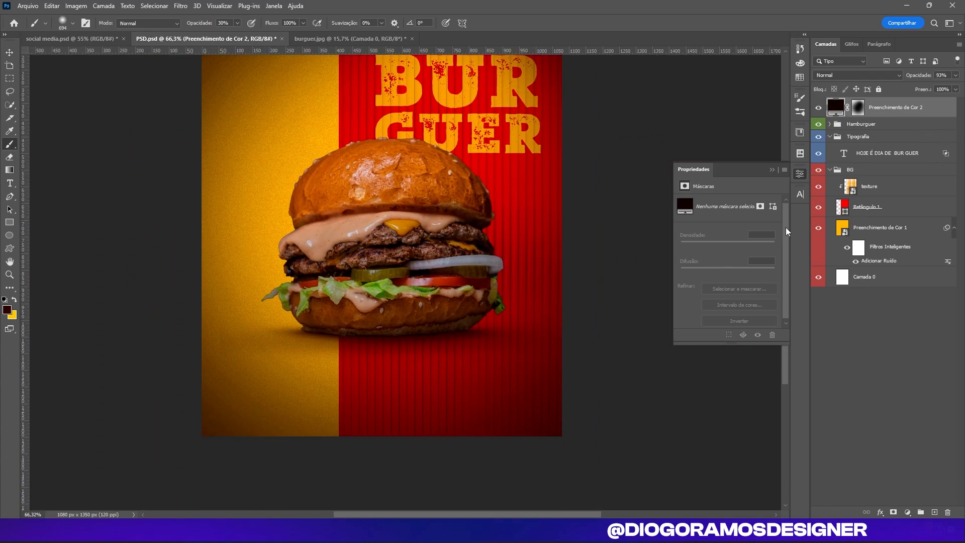
{"action": "scroll", "coordinate": [217, 229], "scroll_direction": "up", "scroll_amount": 4}
{"action": "scroll", "coordinate": [217, 228], "scroll_direction": "left", "scroll_amount": 3}
{"action": "key", "text": "v"}
{"action": "left_click", "coordinate": [196, 295]}
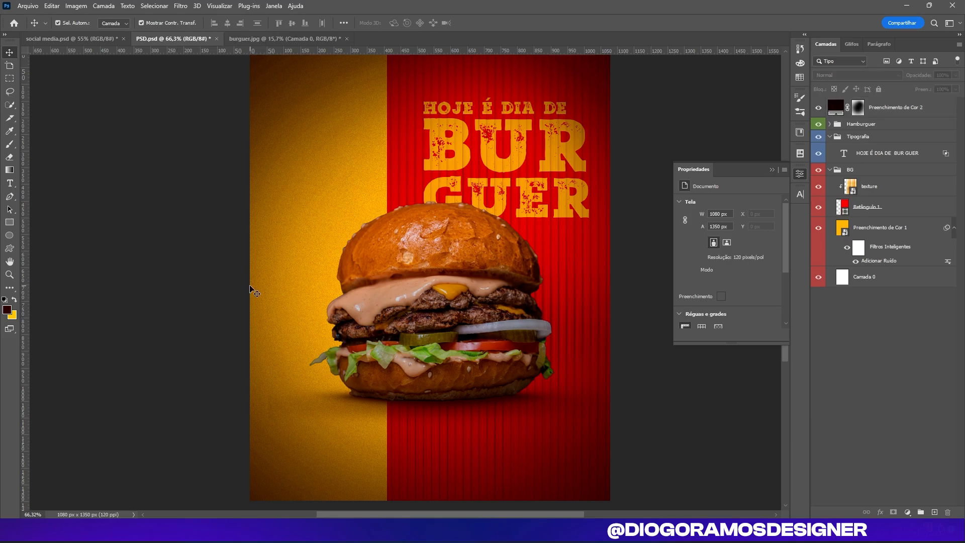
Step: Copy the masked burger layer Camada 1 and paste it above the texture layer in the BG group
{"action": "scroll", "coordinate": [364, 254], "scroll_direction": "down", "scroll_amount": 2}
{"action": "scroll", "coordinate": [416, 209], "scroll_direction": "up", "scroll_amount": 4}
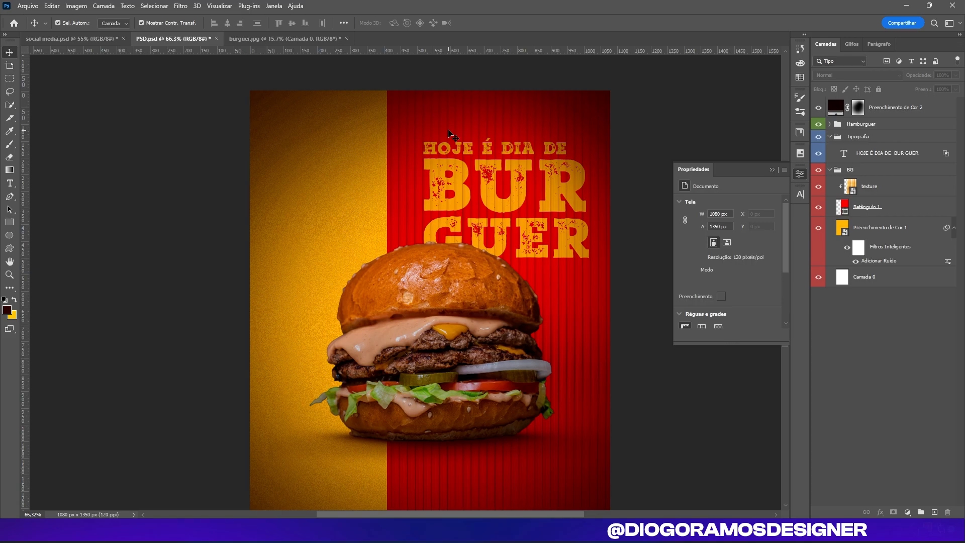
{"action": "scroll", "coordinate": [436, 323], "scroll_direction": "down", "scroll_amount": 3}
{"action": "scroll", "coordinate": [438, 282], "scroll_direction": "up", "scroll_amount": 1}
{"action": "scroll", "coordinate": [448, 207], "scroll_direction": "down", "scroll_amount": 1}
{"action": "left_click", "coordinate": [449, 208]}
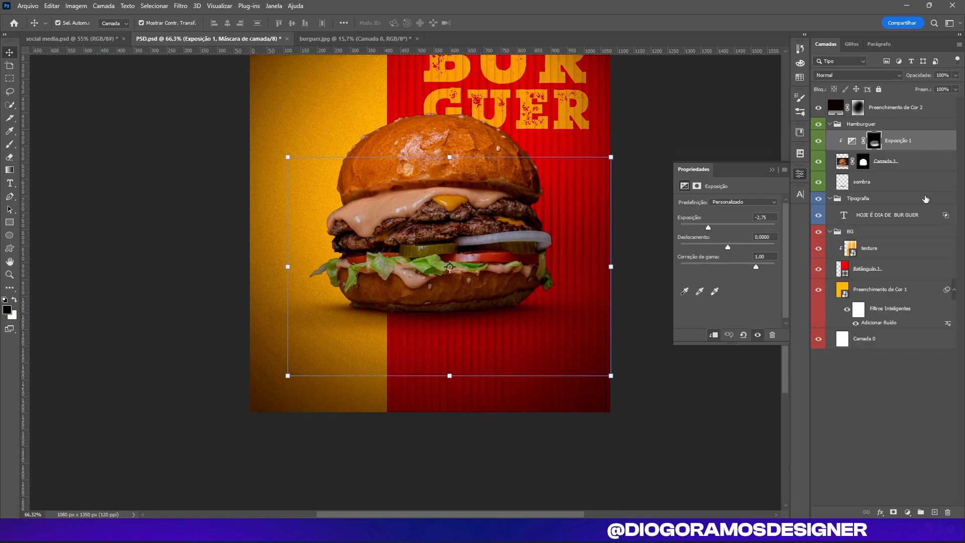
{"action": "left_click", "coordinate": [881, 125]}
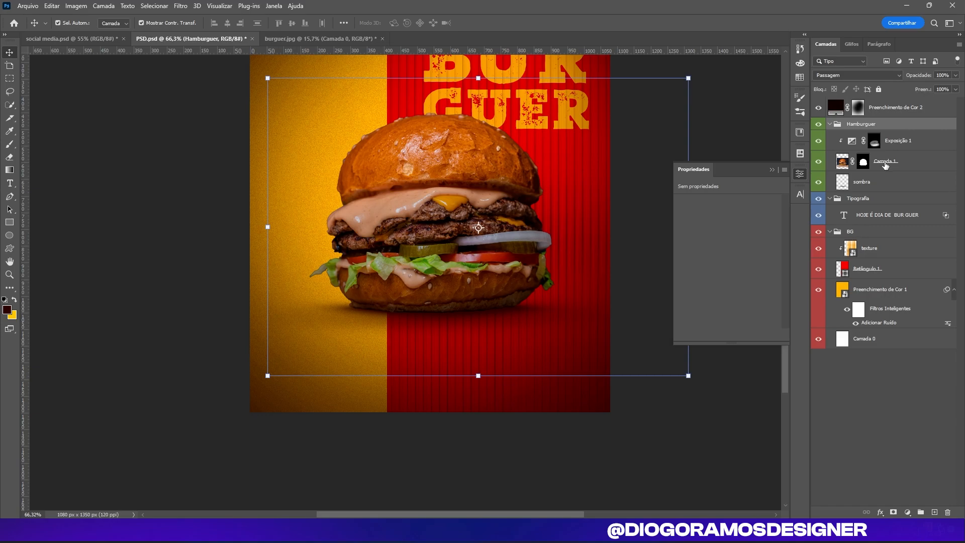
{"action": "left_click", "coordinate": [886, 162]}
{"action": "key", "text": "ctrl"}
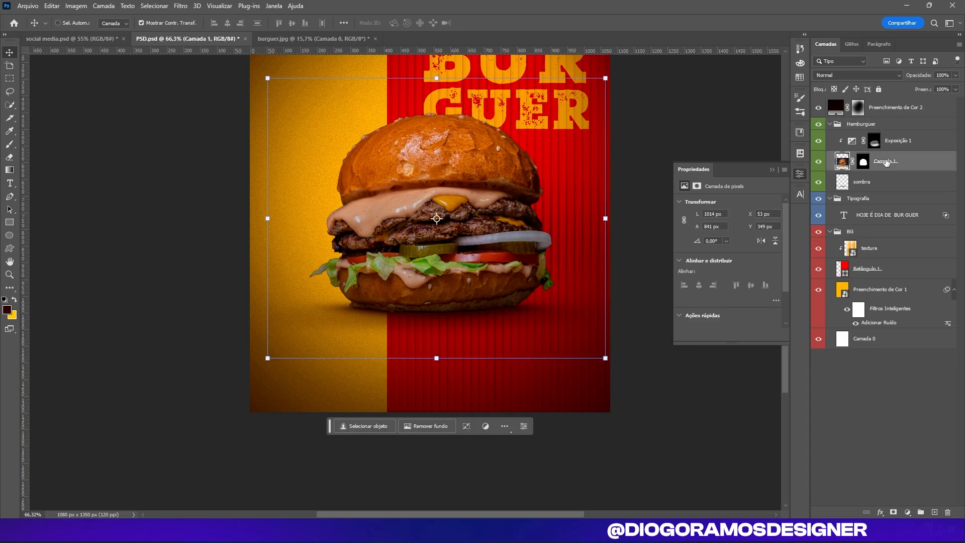
{"action": "left_click", "coordinate": [883, 109]}
{"action": "left_click", "coordinate": [877, 125]}
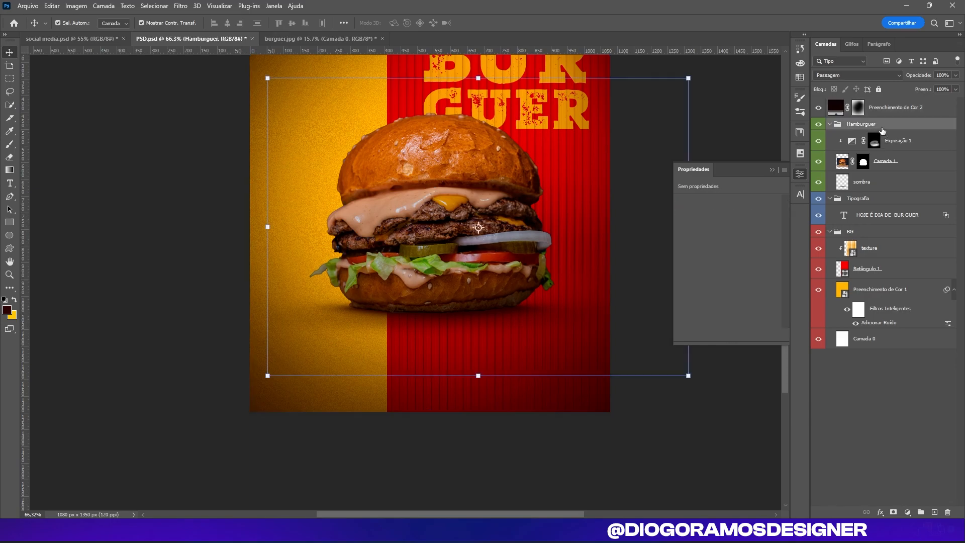
{"action": "left_click", "coordinate": [904, 249]}
{"action": "key", "text": "ctrl+v"}
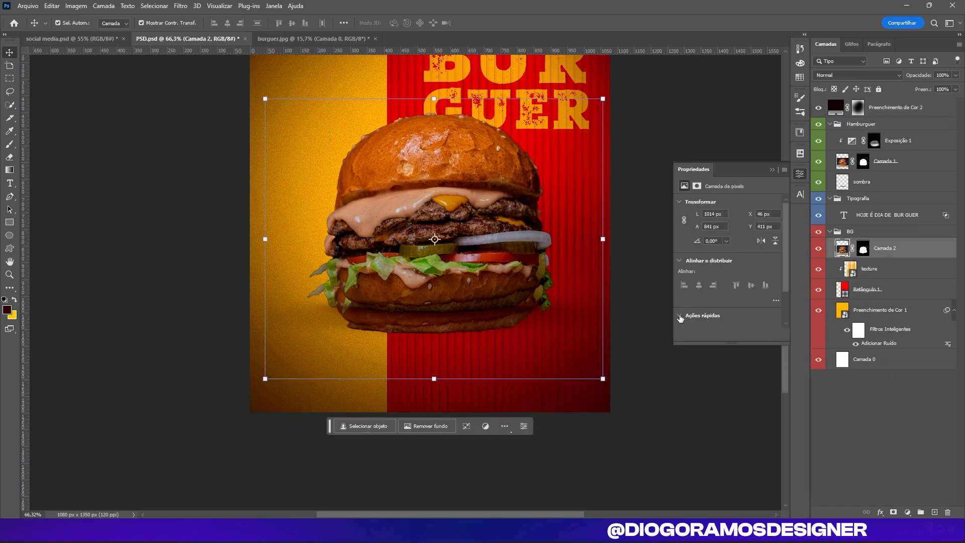
Step: Shrink the pasted burger, tilt it clockwise and place it partly outside the canvas's lower-left corner
{"action": "key", "text": "ctrl+t"}
{"action": "left_click_drag", "start_coordinate": [603, 239], "coordinate": [340, 388]}
{"action": "left_click_drag", "start_coordinate": [294, 313], "coordinate": [312, 277]}
{"action": "left_click_drag", "start_coordinate": [372, 314], "coordinate": [77, 334]}
{"action": "left_click_drag", "start_coordinate": [146, 325], "coordinate": [363, 315]}
{"action": "left_click_drag", "start_coordinate": [294, 312], "coordinate": [253, 303]}
{"action": "left_click_drag", "start_coordinate": [311, 327], "coordinate": [293, 380]}
{"action": "left_click_drag", "start_coordinate": [350, 280], "coordinate": [149, 479]}
{"action": "left_click_drag", "start_coordinate": [330, 263], "coordinate": [297, 282]}
{"action": "left_click_drag", "start_coordinate": [323, 233], "coordinate": [343, 200]}
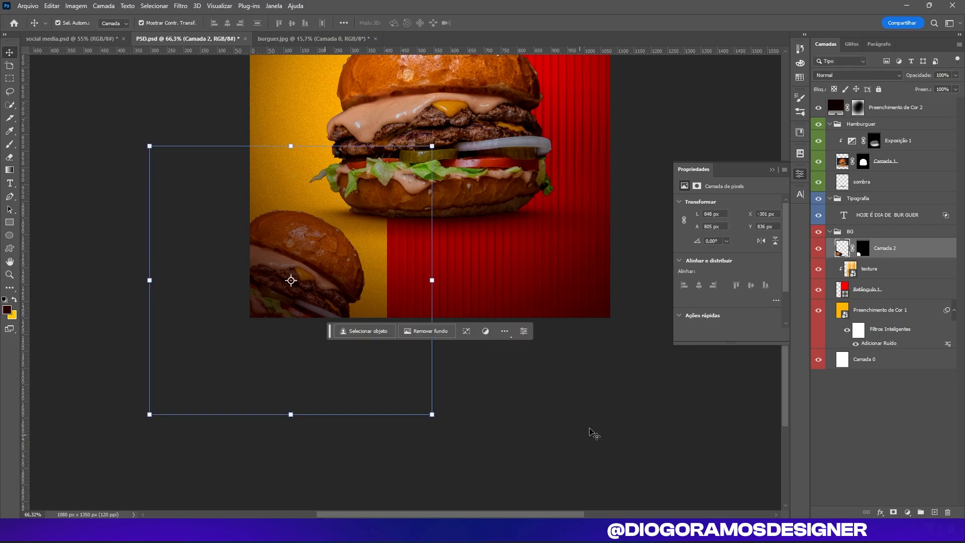
{"action": "key", "text": "Return"}
{"action": "left_click", "coordinate": [665, 484]}
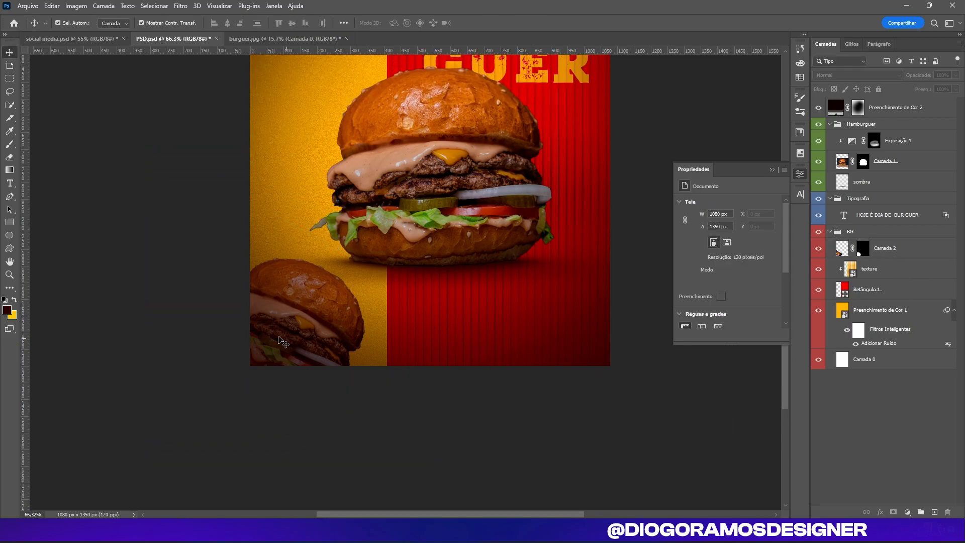
Step: Convert the small burger layer Camada 2 to a smart object and place it in the canvas's lower-left corner
{"action": "left_click_drag", "start_coordinate": [321, 317], "coordinate": [392, 263]}
{"action": "key", "text": "Return"}
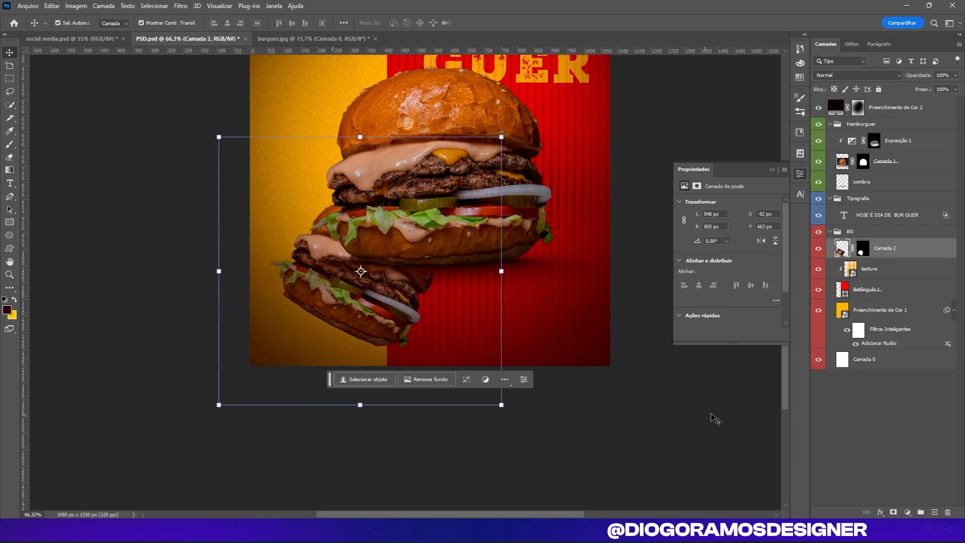
{"action": "right_click", "coordinate": [896, 251]}
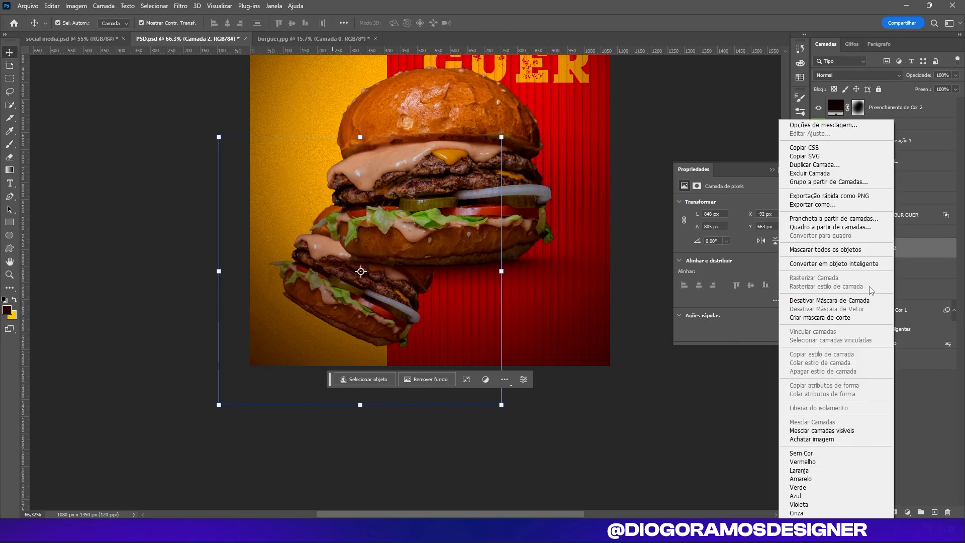
{"action": "left_click", "coordinate": [852, 265]}
{"action": "key", "text": "ctrl+t"}
{"action": "left_click_drag", "start_coordinate": [403, 281], "coordinate": [332, 336]}
{"action": "left_click_drag", "start_coordinate": [336, 330], "coordinate": [347, 338]}
{"action": "key", "text": "Return"}
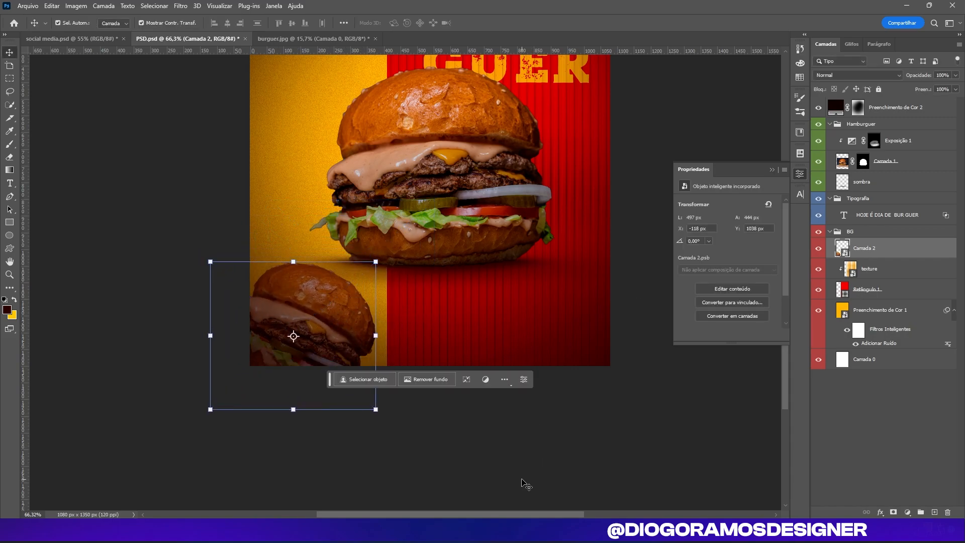
Step: Move the small burger layer Camada 2 above the Hamburguer group, just below the dark fill layer
{"action": "scroll", "coordinate": [629, 453], "scroll_direction": "up", "scroll_amount": 1}
{"action": "left_click", "coordinate": [719, 426]}
{"action": "scroll", "coordinate": [724, 403], "scroll_direction": "up", "scroll_amount": 1}
{"action": "left_click_drag", "start_coordinate": [881, 251], "coordinate": [881, 115]}
{"action": "left_click_drag", "start_coordinate": [351, 330], "coordinate": [388, 279]}
{"action": "key", "text": "ctrl+z"}
{"action": "left_click", "coordinate": [881, 132]}
Step: Scale the corner burger down to about 415 px wide, keeping it in the canvas's lower-left corner
{"action": "key", "text": "ctrl+t"}
{"action": "mouse_move", "coordinate": [360, 360]}
{"action": "left_mouse_down"}
{"action": "mouse_move", "coordinate": [403, 295]}
{"action": "mouse_move", "coordinate": [362, 360]}
{"action": "left_mouse_up"}
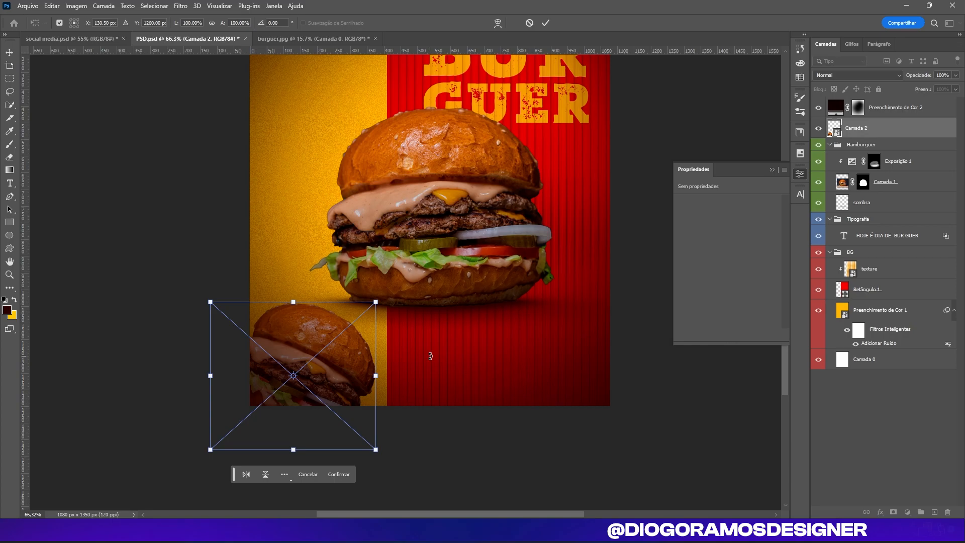
{"action": "left_click_drag", "start_coordinate": [377, 301], "coordinate": [341, 316]}
{"action": "key", "text": "Return"}
{"action": "left_click_drag", "start_coordinate": [873, 134], "coordinate": [875, 137]}
{"action": "key", "text": "ctrl+z"}
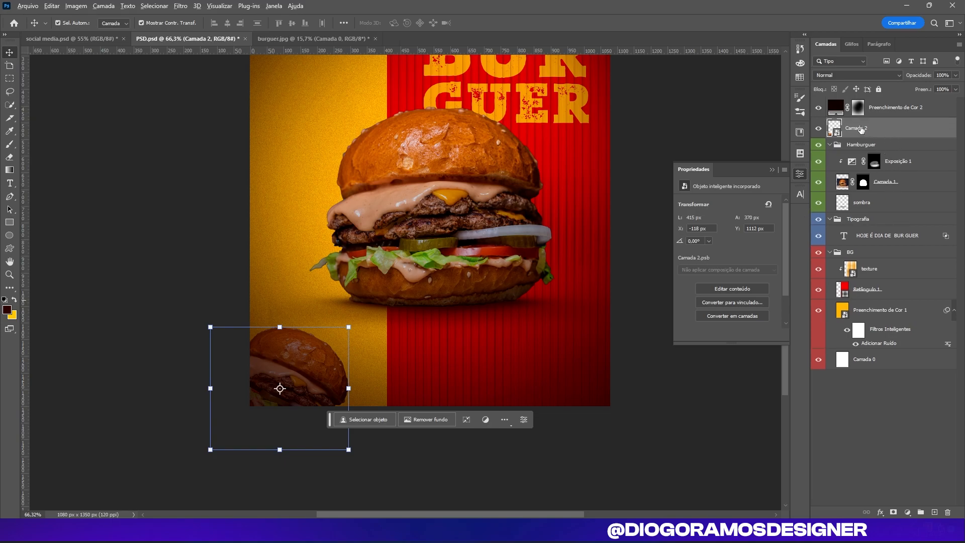
Step: Duplicate the corner burger, shrink the copy to about 288 px wide, rotate it upright and place it beside the original along the lower edge
{"action": "left_click_drag", "start_coordinate": [860, 129], "coordinate": [864, 127]}
{"action": "key", "text": "ctrl+t"}
{"action": "left_click_drag", "start_coordinate": [320, 382], "coordinate": [381, 372]}
{"action": "mouse_move", "coordinate": [362, 381]}
{"action": "left_mouse_down"}
{"action": "mouse_move", "coordinate": [403, 367]}
{"action": "mouse_move", "coordinate": [380, 384]}
{"action": "left_mouse_up"}
{"action": "key", "text": "Return"}
Step: Add another small burger copy further along the canvas's lower edge and rotate it slightly clockwise
{"action": "key", "text": "ctrl+c"}
{"action": "key", "text": "ctrl+v"}
{"action": "left_click_drag", "start_coordinate": [430, 213], "coordinate": [445, 385]}
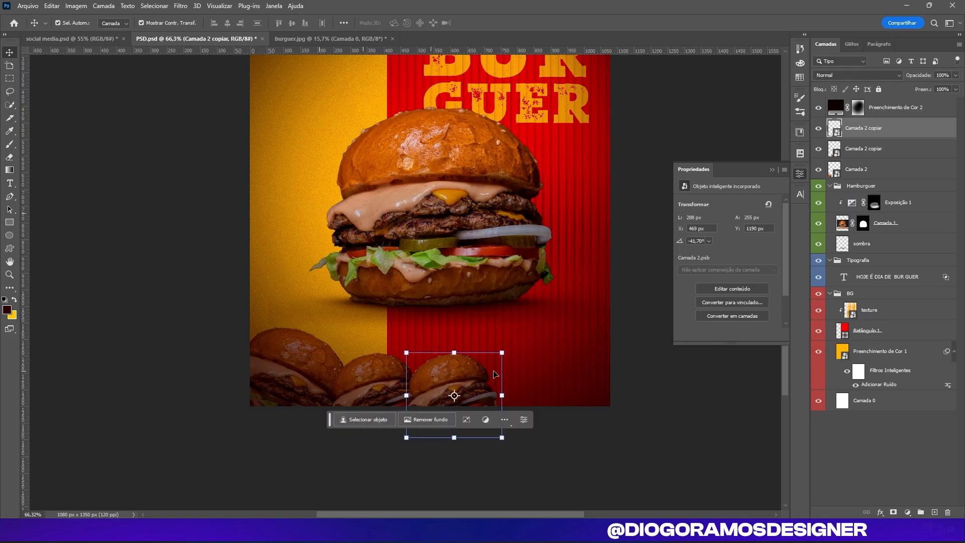
{"action": "key", "text": "ctrl+t"}
{"action": "left_click_drag", "start_coordinate": [525, 385], "coordinate": [516, 402]}
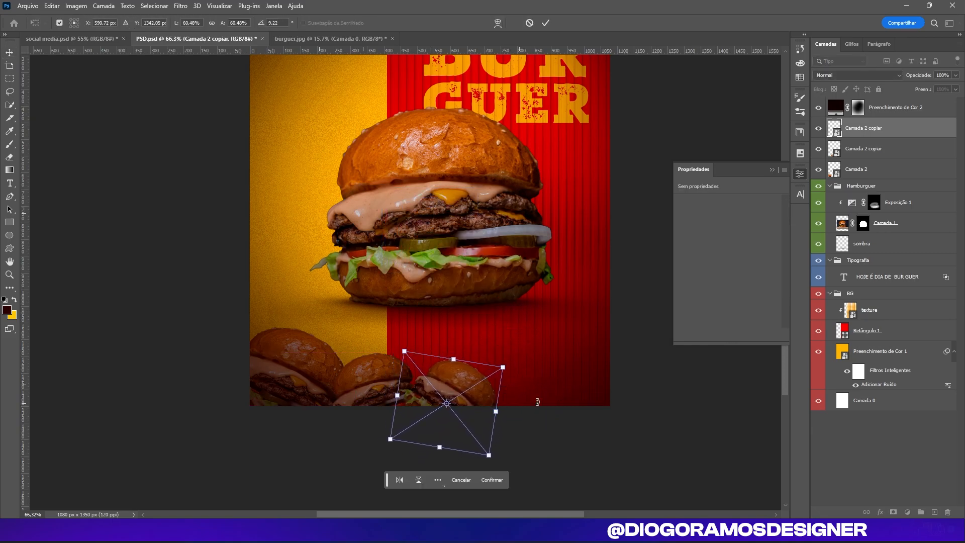
{"action": "key", "text": "Return"}
Step: Add a further burger copy beside the tilted one on the lower edge, at about X 684 px and Y 1231 px
{"action": "key", "text": "ctrl+c"}
{"action": "key", "text": "ctrl+v"}
{"action": "left_click_drag", "start_coordinate": [465, 249], "coordinate": [560, 428]}
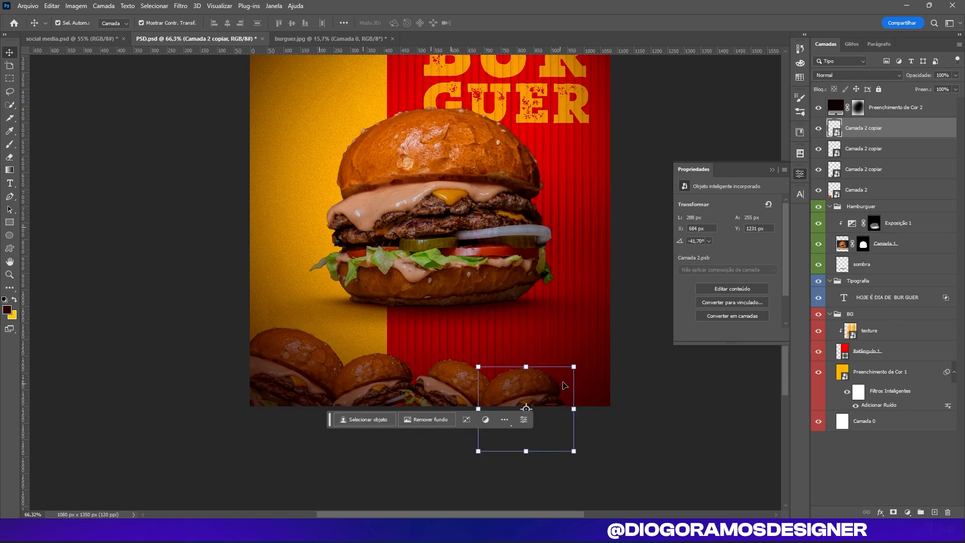
{"action": "key", "text": "ctrl+t"}
{"action": "key", "text": "Return"}
Step: Paste a burger copy at the canvas's left edge above the corner burger and move its layer below Camada 2
{"action": "key", "text": "ctrl+c"}
{"action": "key", "text": "ctrl+v"}
{"action": "left_click_drag", "start_coordinate": [432, 232], "coordinate": [259, 305]}
{"action": "left_click_drag", "start_coordinate": [874, 131], "coordinate": [858, 219]}
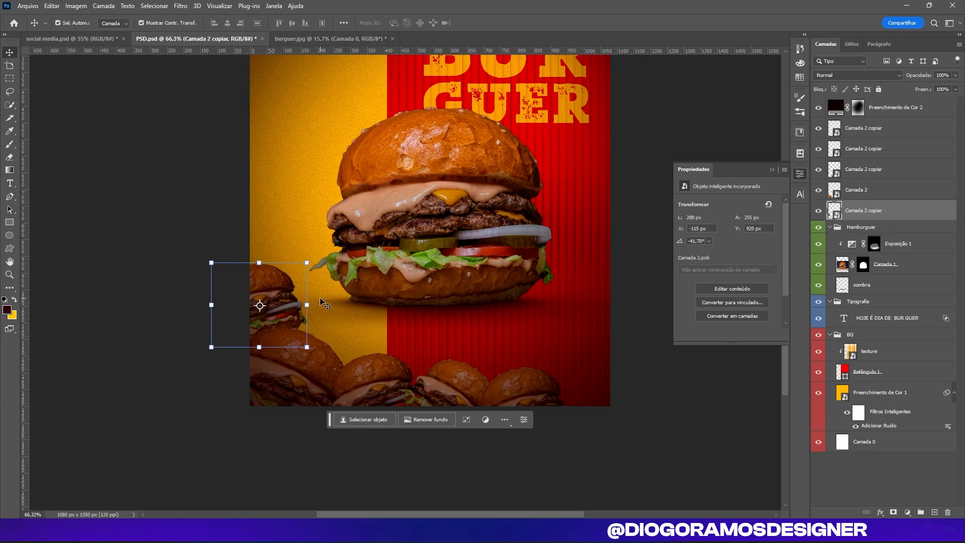
{"action": "left_click", "coordinate": [525, 318]}
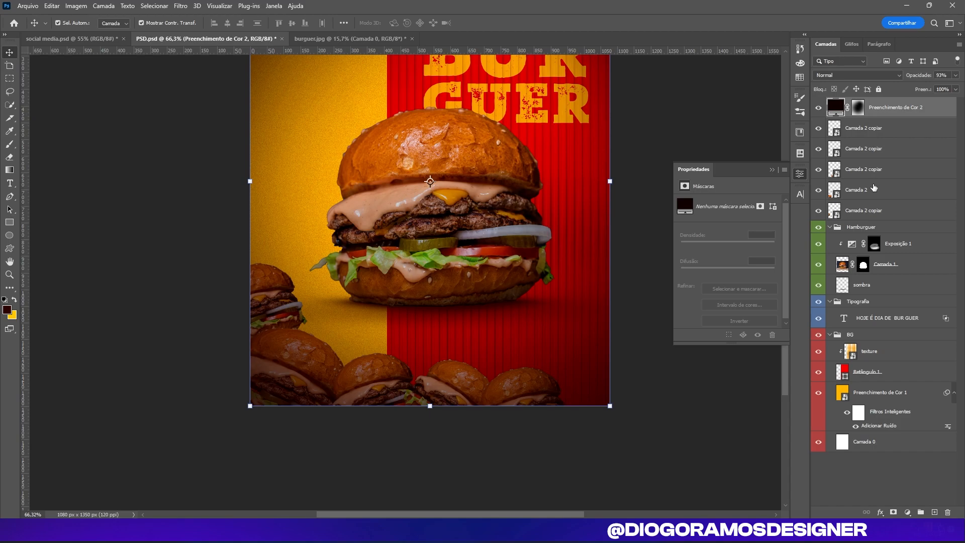
Step: Duplicate the left-edge burger and place the copy above it, mostly outside the canvas at about X -241 px and Y 735 px
{"action": "left_click_drag", "start_coordinate": [869, 214], "coordinate": [869, 221]}
{"action": "key", "text": "ctrl+t"}
{"action": "left_click_drag", "start_coordinate": [245, 292], "coordinate": [205, 230]}
{"action": "key", "text": "Return"}
Step: Duplicate a small burger into the canvas's lower-right corner at about X 849 px and Y 1223 px, and clear the layer selection
{"action": "left_click_drag", "start_coordinate": [875, 235], "coordinate": [872, 223]}
{"action": "key", "text": "ctrl+t"}
{"action": "left_click_drag", "start_coordinate": [241, 262], "coordinate": [587, 418]}
{"action": "key", "text": "Return"}
{"action": "scroll", "coordinate": [144, 286], "scroll_direction": "down", "scroll_amount": 3}
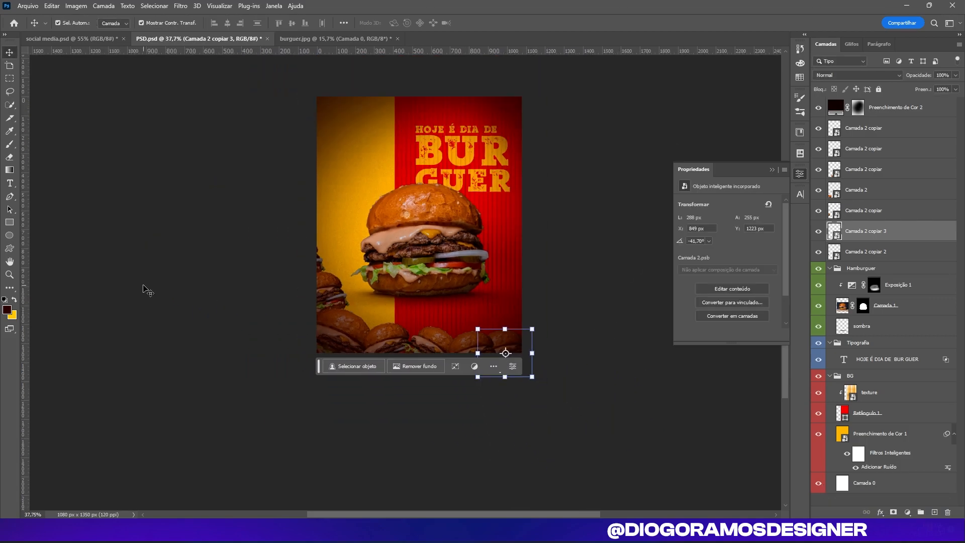
{"action": "left_click", "coordinate": [143, 287]}
{"action": "scroll", "coordinate": [319, 328], "scroll_direction": "up", "scroll_amount": 2}
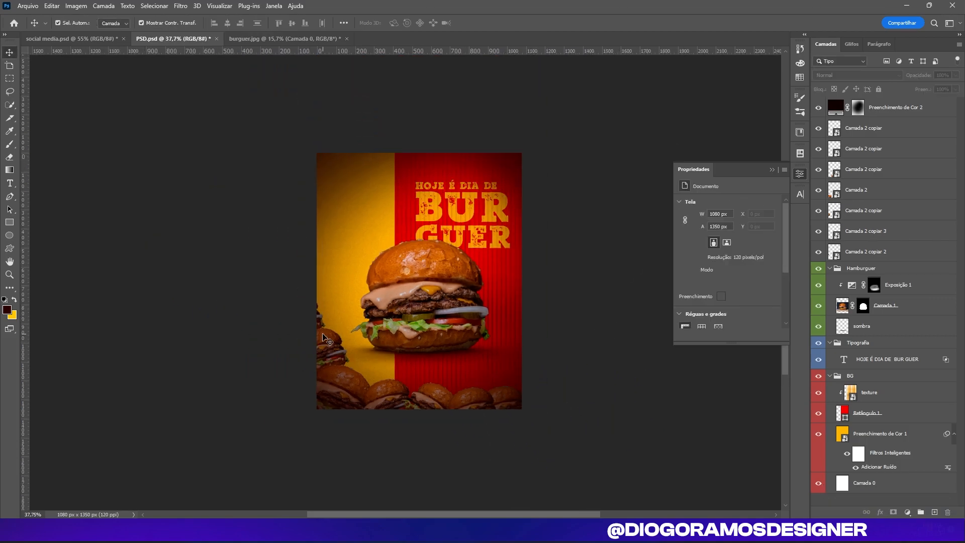
Step: Group all the small burger layers and name the group "hb efeito de foco"
{"action": "left_click", "coordinate": [880, 252]}
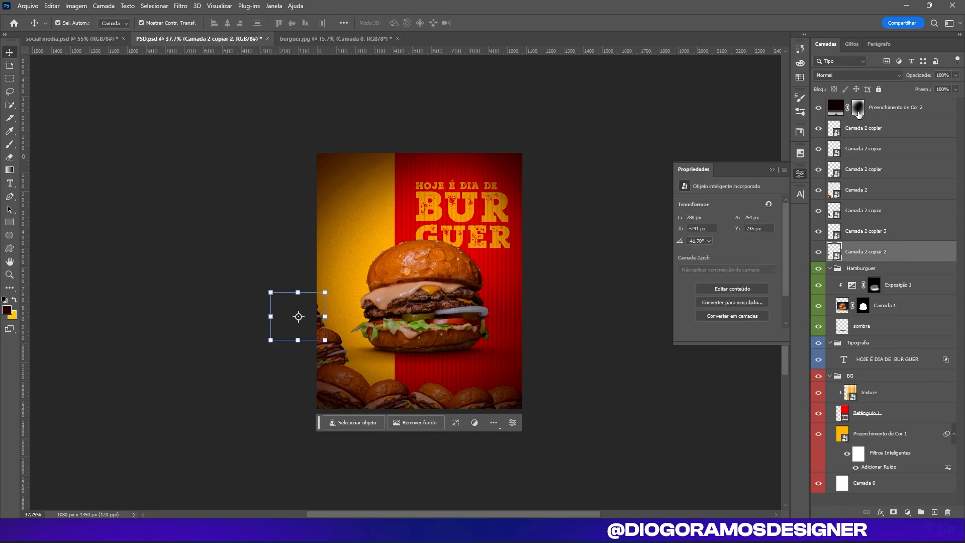
{"action": "left_click", "coordinate": [862, 128], "text": "shift"}
{"action": "left_click", "coordinate": [920, 512]}
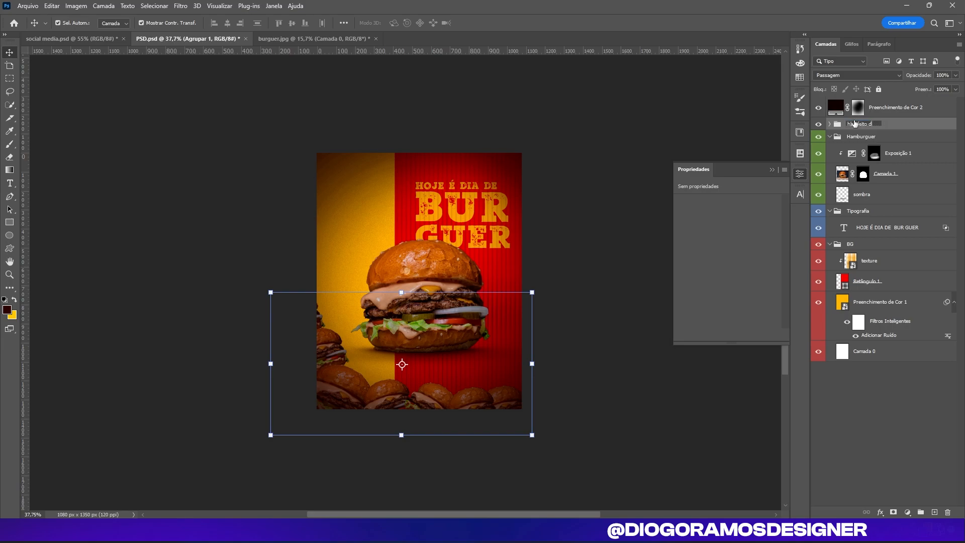
{"action": "key", "text": "Return"}
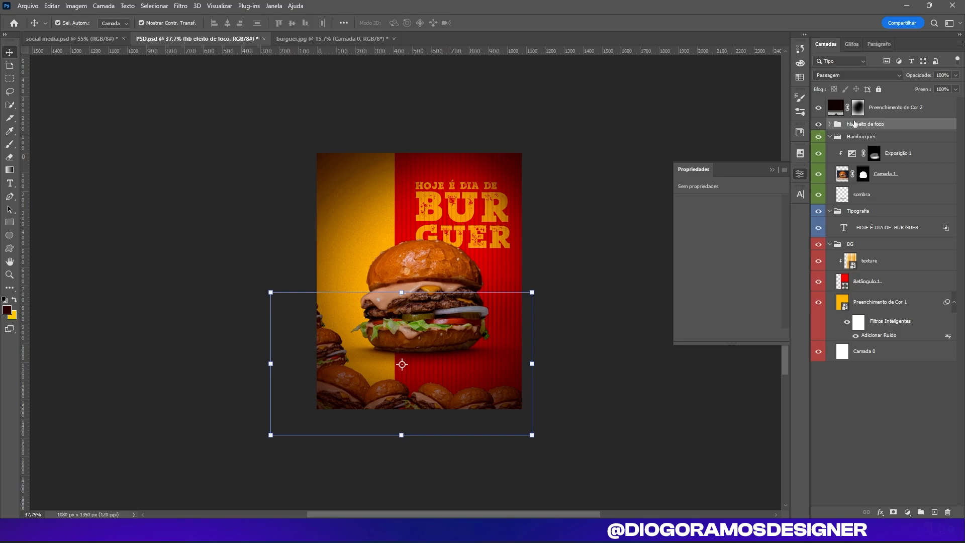
{"action": "left_click", "coordinate": [691, 430]}
Step: Examine the small burgers around the edges, the headline and the main burger, both up close and as a whole
{"action": "scroll", "coordinate": [371, 410], "scroll_direction": "up", "scroll_amount": 3}
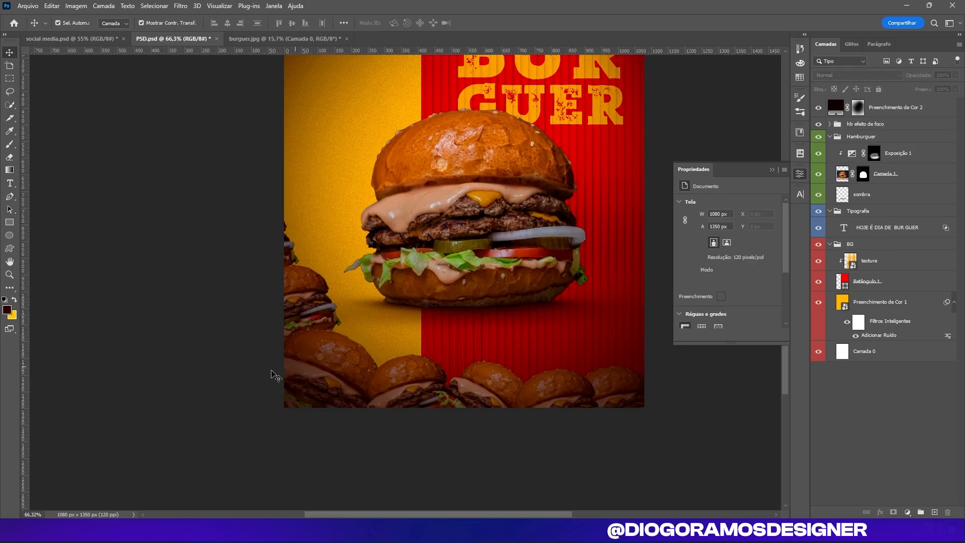
{"action": "scroll", "coordinate": [491, 402], "scroll_direction": "down", "scroll_amount": 2}
{"action": "scroll", "coordinate": [621, 366], "scroll_direction": "up", "scroll_amount": 5}
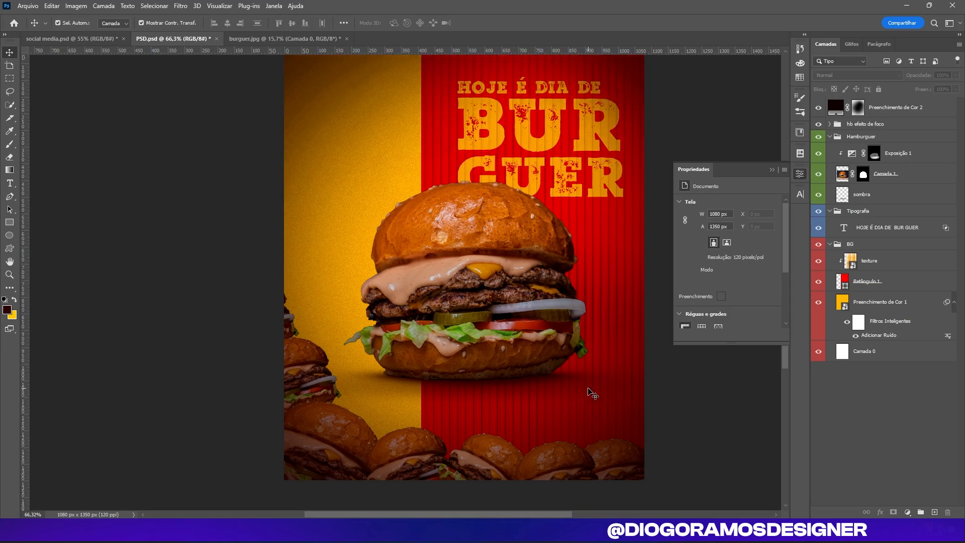
{"action": "scroll", "coordinate": [502, 377], "scroll_direction": "right", "scroll_amount": 3}
{"action": "scroll", "coordinate": [241, 412], "scroll_direction": "up", "scroll_amount": 5}
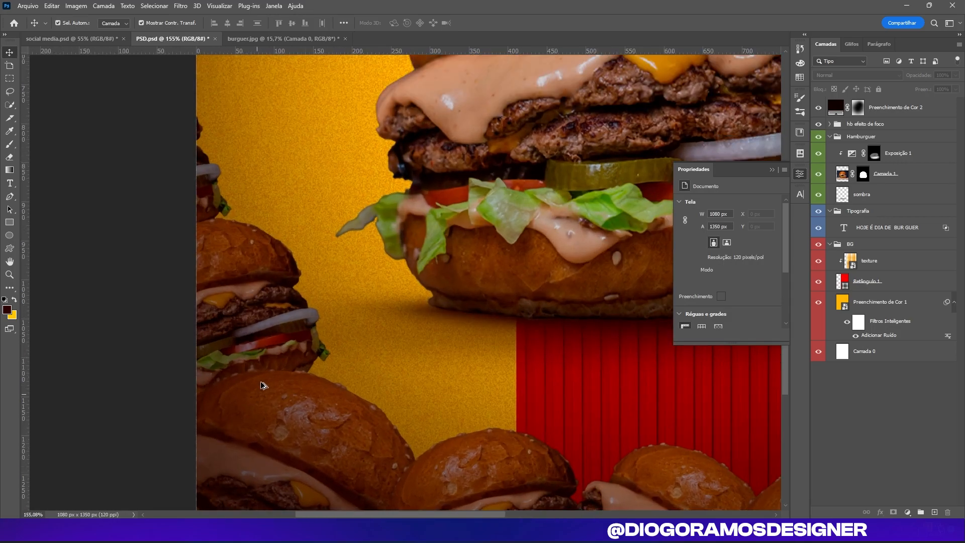
{"action": "scroll", "coordinate": [271, 394], "scroll_direction": "down", "scroll_amount": 3}
{"action": "scroll", "coordinate": [366, 380], "scroll_direction": "down", "scroll_amount": 6}
{"action": "scroll", "coordinate": [575, 389], "scroll_direction": "up", "scroll_amount": 3}
{"action": "scroll", "coordinate": [546, 408], "scroll_direction": "right", "scroll_amount": 3}
{"action": "scroll", "coordinate": [546, 412], "scroll_direction": "right", "scroll_amount": 3}
{"action": "scroll", "coordinate": [546, 411], "scroll_direction": "down", "scroll_amount": 2}
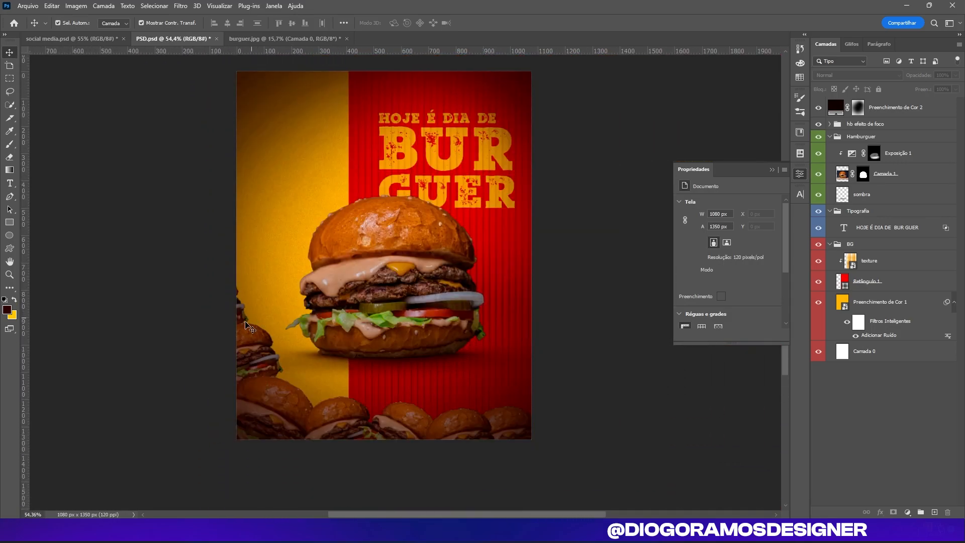
{"action": "scroll", "coordinate": [330, 405], "scroll_direction": "up", "scroll_amount": 3}
{"action": "scroll", "coordinate": [352, 352], "scroll_direction": "down", "scroll_amount": 3}
{"action": "scroll", "coordinate": [448, 254], "scroll_direction": "up", "scroll_amount": 2}
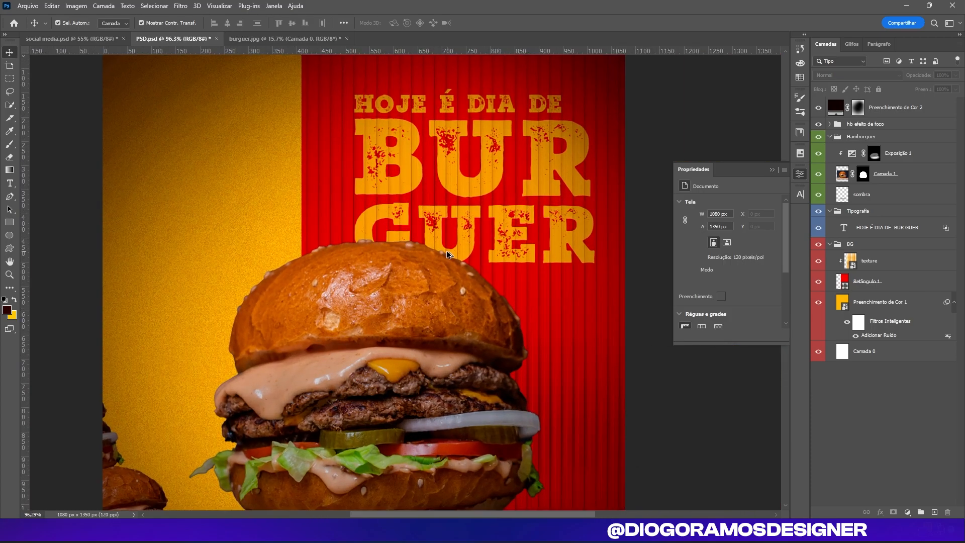
{"action": "scroll", "coordinate": [439, 298], "scroll_direction": "down", "scroll_amount": 5}
{"action": "scroll", "coordinate": [367, 342], "scroll_direction": "down", "scroll_amount": 5}
{"action": "scroll", "coordinate": [381, 345], "scroll_direction": "left", "scroll_amount": 2}
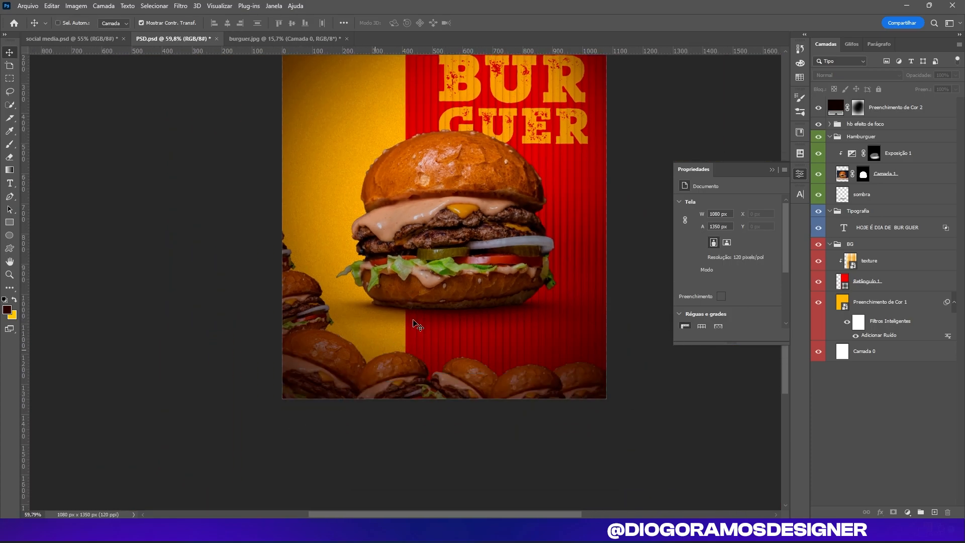
Step: Apply a Gaussian Blur with a 3.3 px radius to the two topmost burger copies in the hb efeito de foco group
{"action": "left_click", "coordinate": [830, 124]}
{"action": "left_click", "coordinate": [887, 141]}
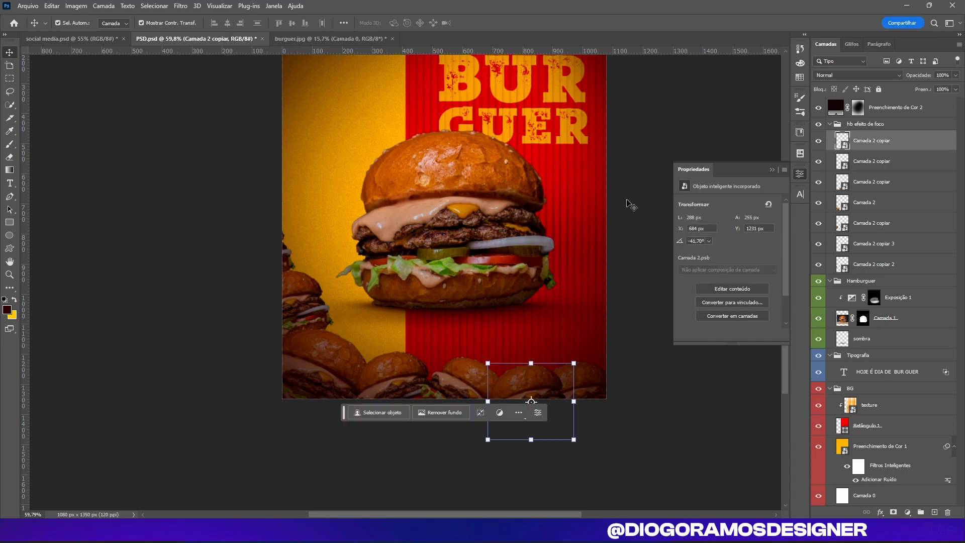
{"action": "scroll", "coordinate": [502, 402], "scroll_direction": "up", "scroll_amount": 5}
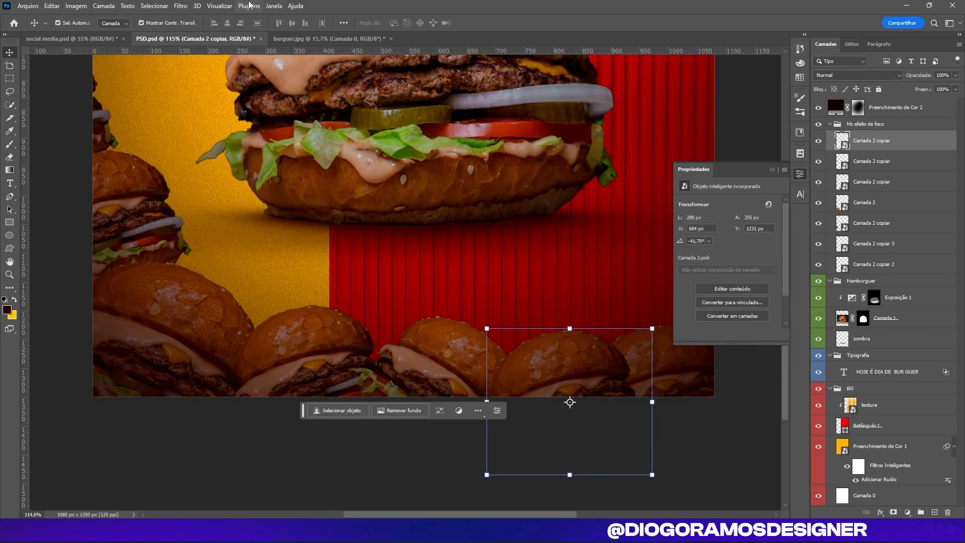
{"action": "left_click", "coordinate": [180, 6]}
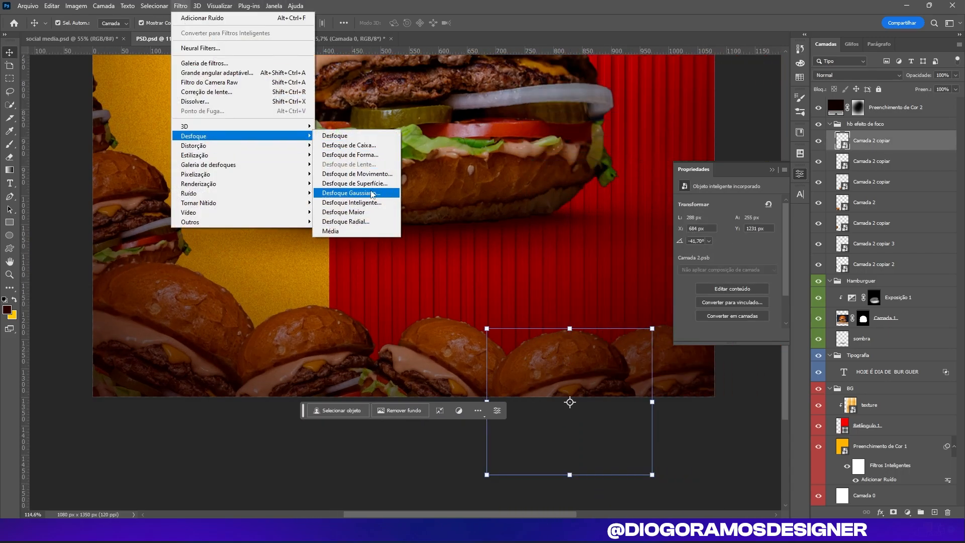
{"action": "left_click", "coordinate": [352, 192]}
{"action": "mouse_move", "coordinate": [600, 230]}
{"action": "left_mouse_down"}
{"action": "mouse_move", "coordinate": [587, 230]}
{"action": "mouse_move", "coordinate": [595, 232]}
{"action": "left_mouse_up"}
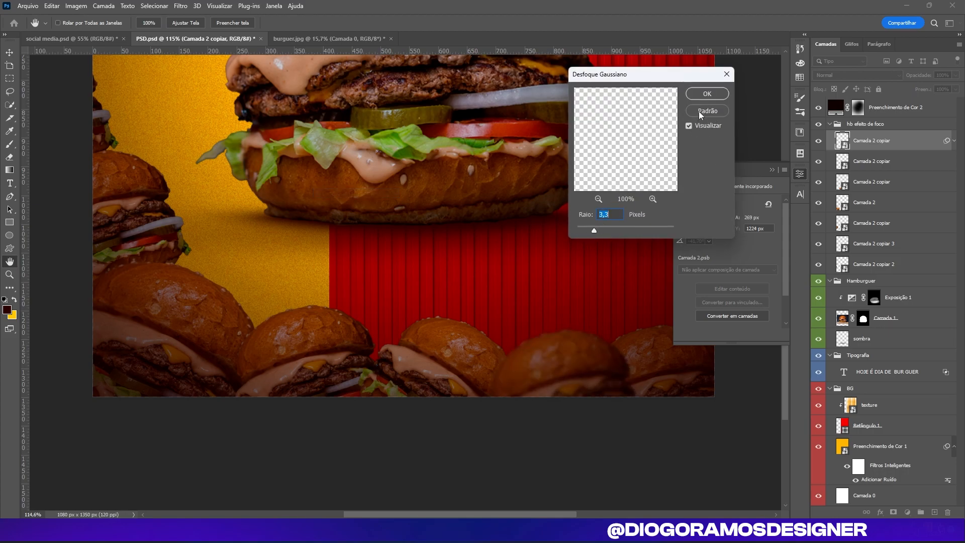
{"action": "left_click", "coordinate": [707, 94]}
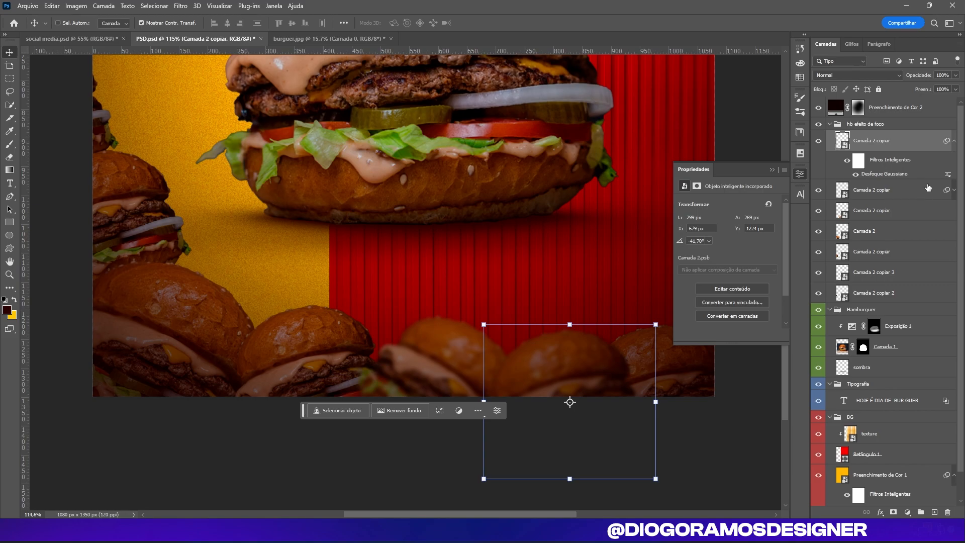
{"action": "scroll", "coordinate": [470, 251], "scroll_direction": "down", "scroll_amount": 3}
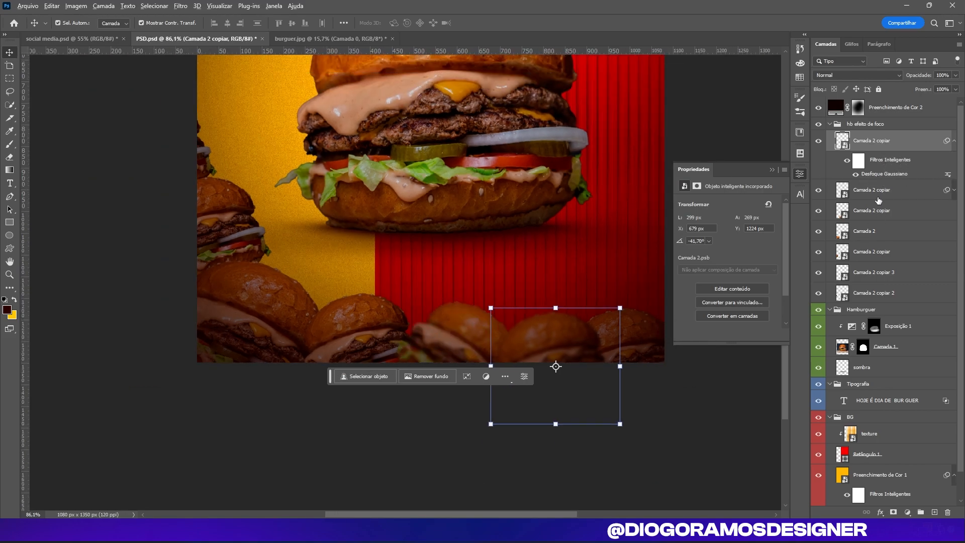
Step: Copy the Gaussian Blur smart filter to the remaining small burger layers in the hb efeito de foco group and clear the layer selection
{"action": "left_click_drag", "start_coordinate": [892, 164], "coordinate": [845, 209]}
{"action": "scroll", "coordinate": [857, 194], "scroll_direction": "up", "scroll_amount": 2}
{"action": "left_click_drag", "start_coordinate": [885, 173], "coordinate": [884, 252]}
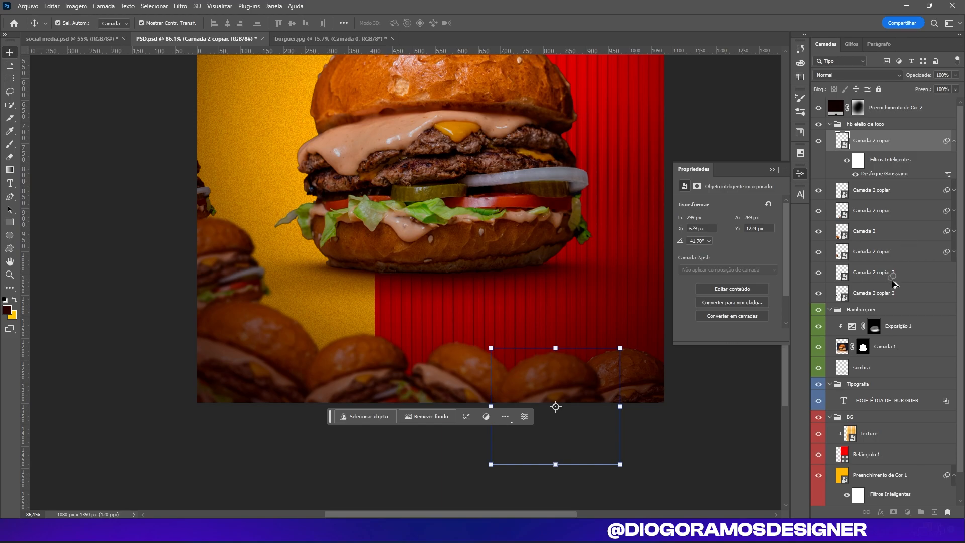
{"action": "scroll", "coordinate": [422, 225], "scroll_direction": "down", "scroll_amount": 3}
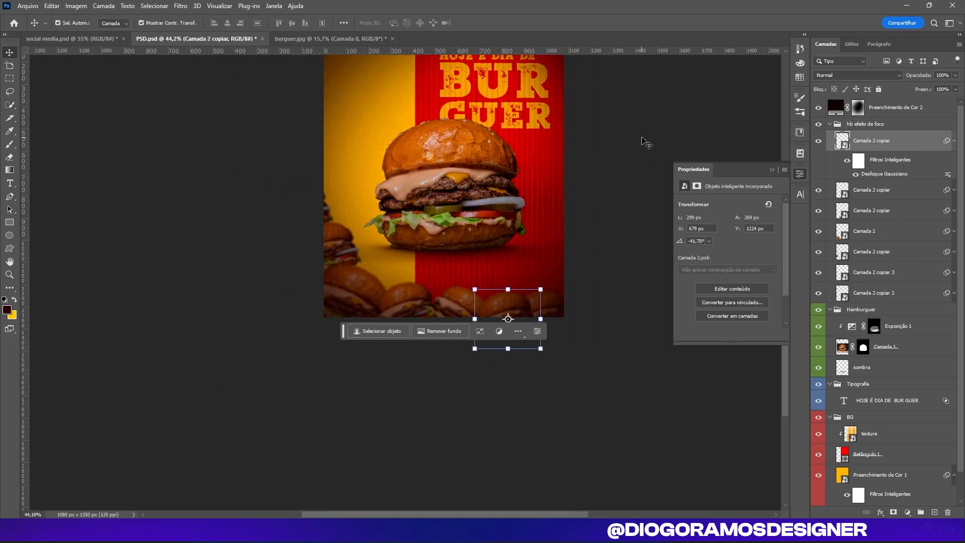
{"action": "left_click", "coordinate": [642, 142]}
{"action": "scroll", "coordinate": [370, 247], "scroll_direction": "up", "scroll_amount": 3}
{"action": "left_click_drag", "start_coordinate": [381, 199], "coordinate": [302, 198]}
{"action": "scroll", "coordinate": [319, 278], "scroll_direction": "down", "scroll_amount": 4}
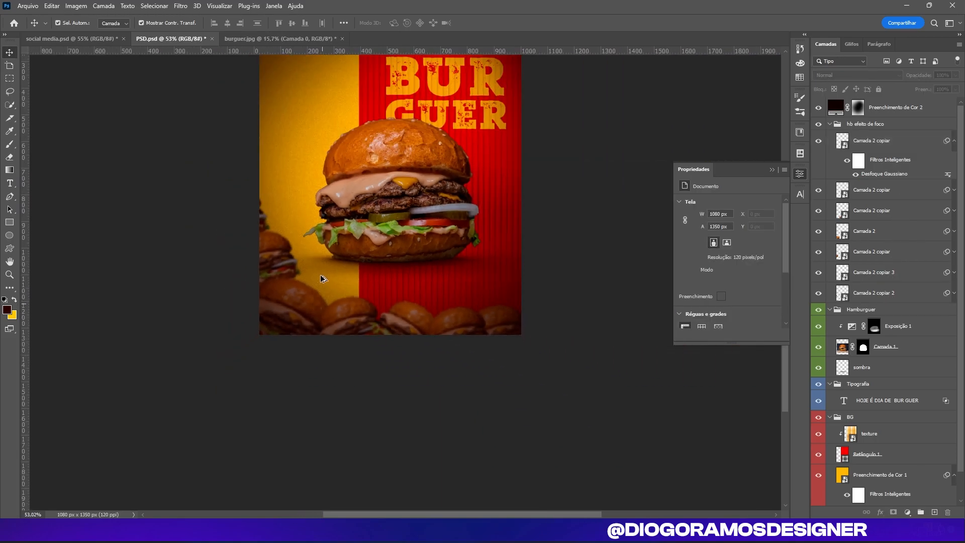
Step: Hide the dark vignette fill layer Preenchimento de Cor 2
{"action": "scroll", "coordinate": [282, 289], "scroll_direction": "up", "scroll_amount": 8}
{"action": "left_click", "coordinate": [274, 228]}
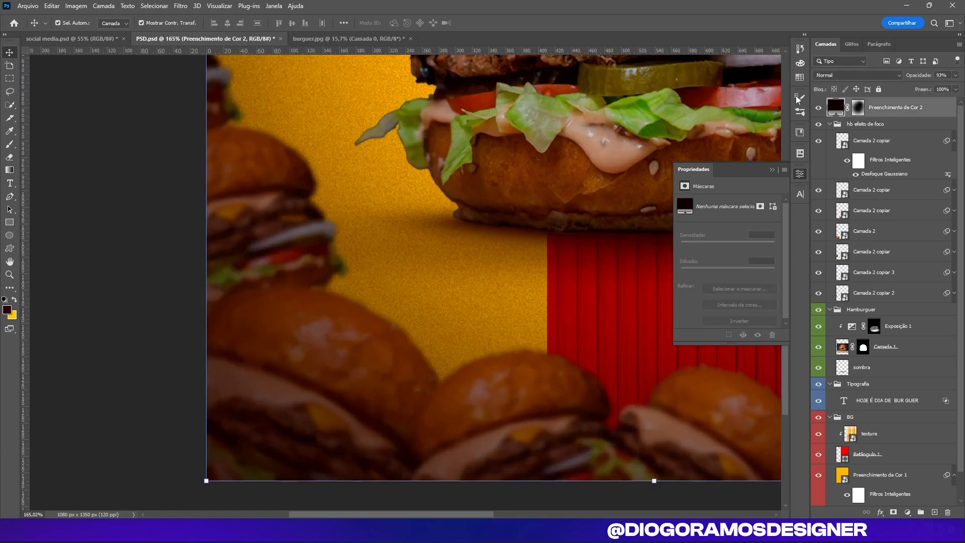
{"action": "left_click", "coordinate": [819, 108]}
{"action": "left_click", "coordinate": [819, 108]}
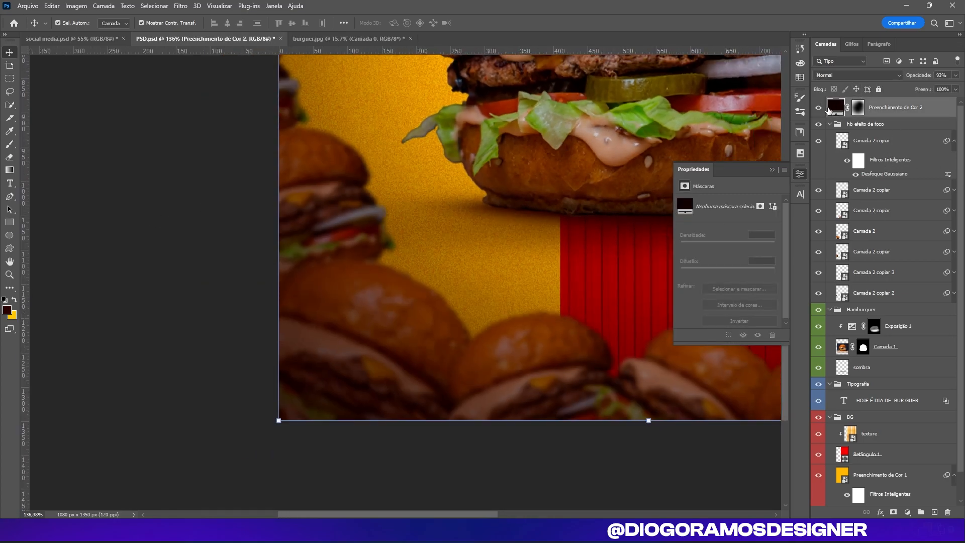
{"action": "left_click", "coordinate": [819, 108]}
{"action": "scroll", "coordinate": [312, 269], "scroll_direction": "up", "scroll_amount": 5}
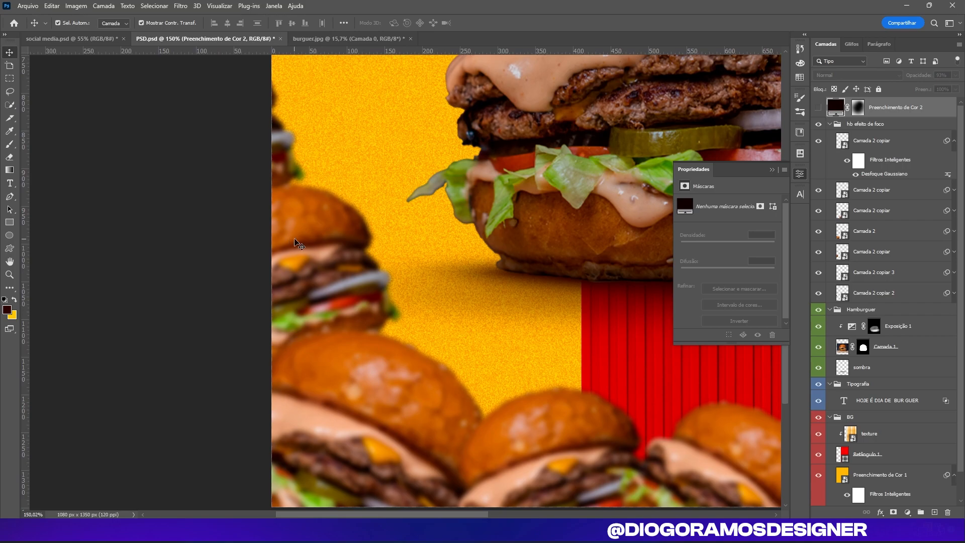
Step: Set the Gaussian Blur radius to 5.6 px on the small burger at the canvas's left edge, just above the bottom row
{"action": "left_click", "coordinate": [321, 286]}
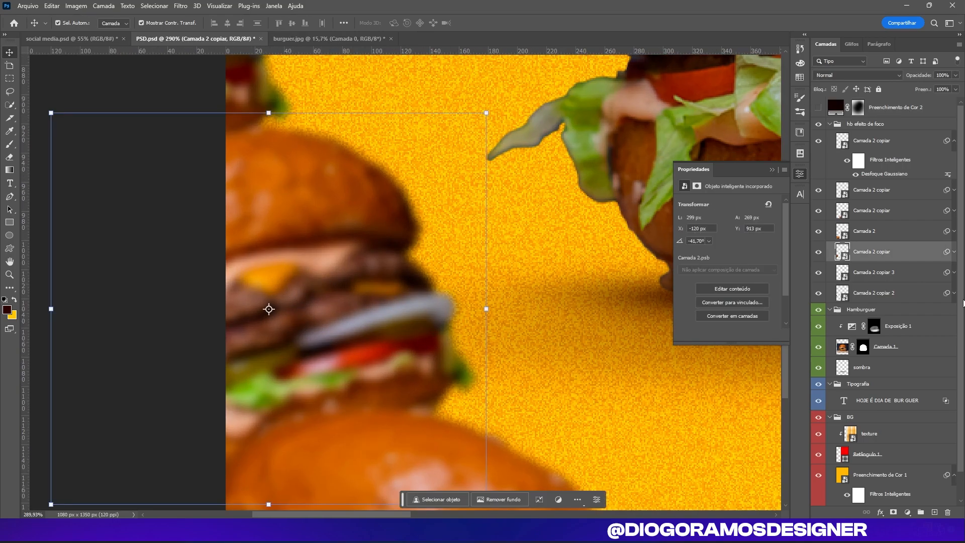
{"action": "left_click", "coordinate": [954, 251]}
{"action": "double_click", "coordinate": [883, 286]}
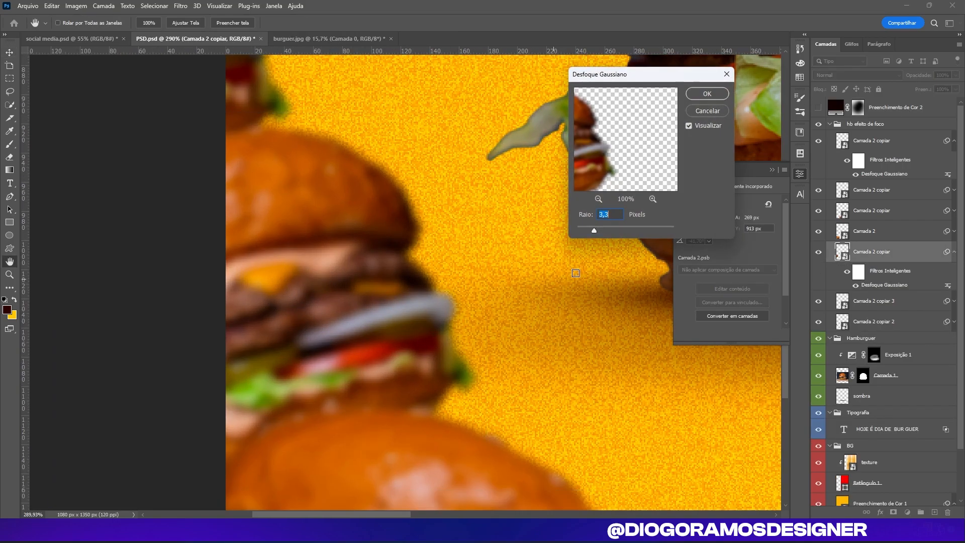
{"action": "left_click_drag", "start_coordinate": [608, 230], "coordinate": [605, 230]}
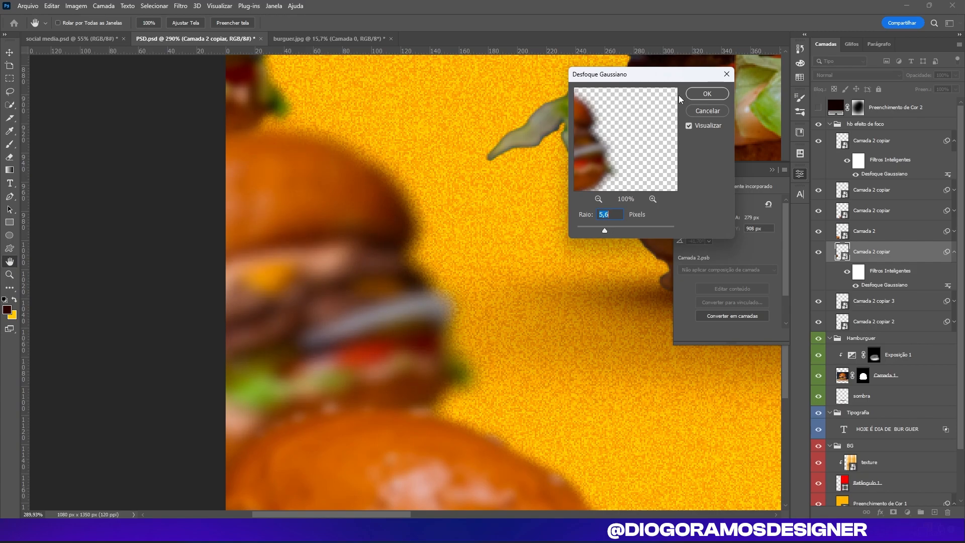
{"action": "left_click", "coordinate": [707, 94]}
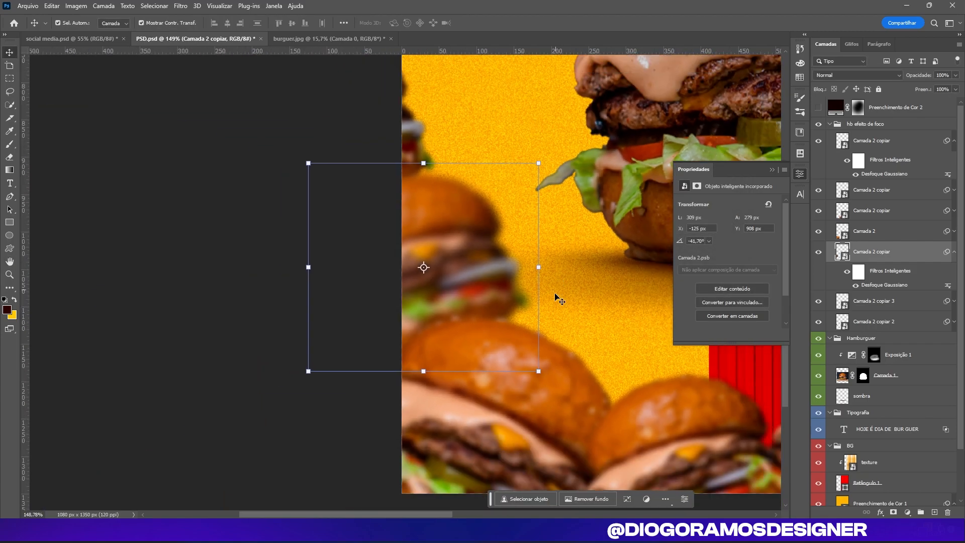
Step: Set the Gaussian Blur radius of Camada 2, the large burger in the canvas's lower-left corner, to 2.1 px and clear the selection
{"action": "scroll", "coordinate": [503, 282], "scroll_direction": "down", "scroll_amount": 2}
{"action": "left_click", "coordinate": [865, 230]}
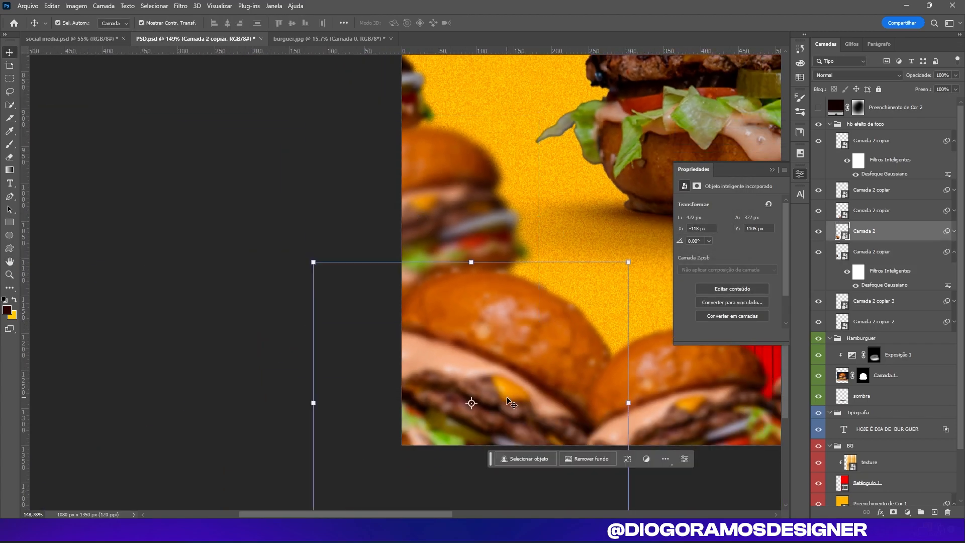
{"action": "left_click", "coordinate": [955, 231]}
{"action": "double_click", "coordinate": [879, 265]}
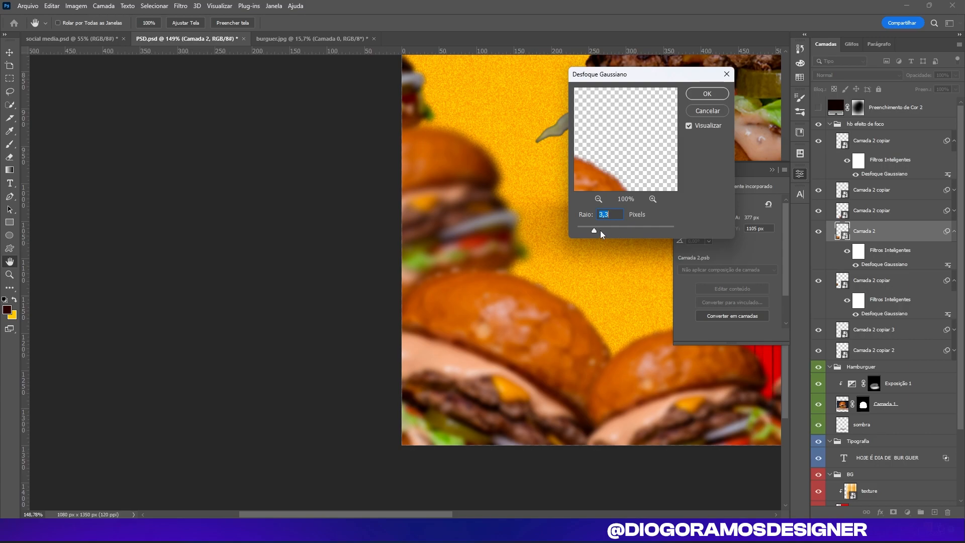
{"action": "left_click_drag", "start_coordinate": [585, 230], "coordinate": [589, 232]}
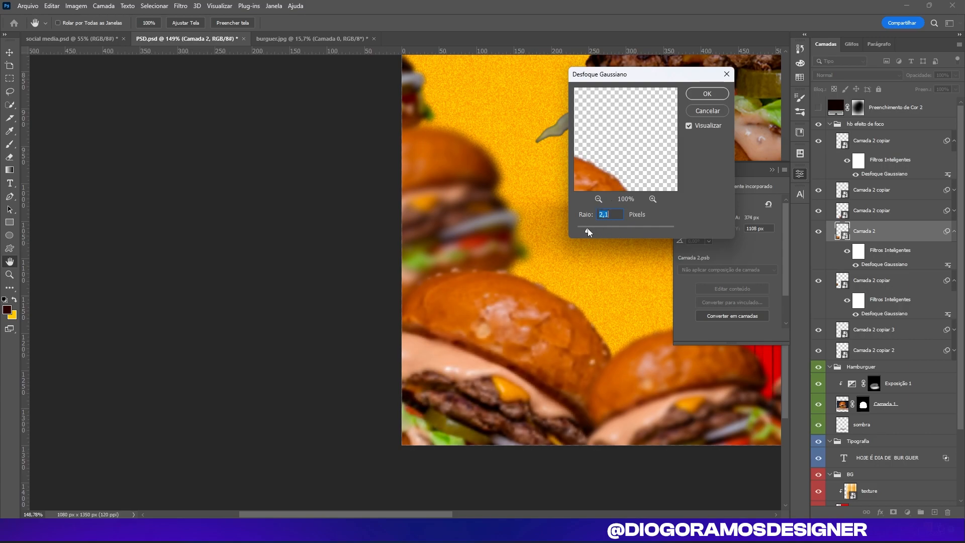
{"action": "left_click", "coordinate": [697, 95]}
{"action": "scroll", "coordinate": [521, 164], "scroll_direction": "down", "scroll_amount": 5}
{"action": "left_click", "coordinate": [345, 240]}
{"action": "scroll", "coordinate": [572, 226], "scroll_direction": "down", "scroll_amount": 7}
{"action": "scroll", "coordinate": [669, 238], "scroll_direction": "up", "scroll_amount": 8}
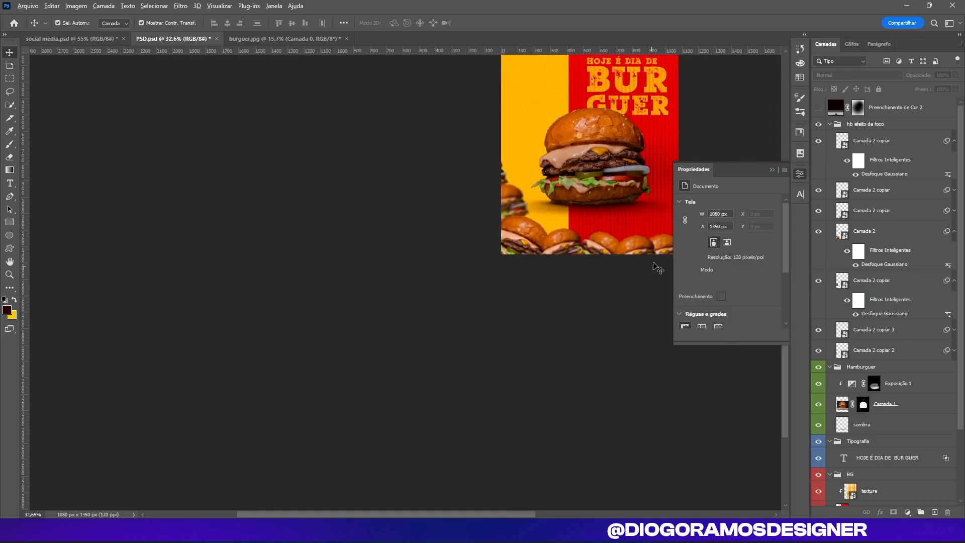
Step: Collapse the Properties panel and save the document
{"action": "left_click", "coordinate": [772, 170]}
{"action": "scroll", "coordinate": [704, 251], "scroll_direction": "up", "scroll_amount": 5}
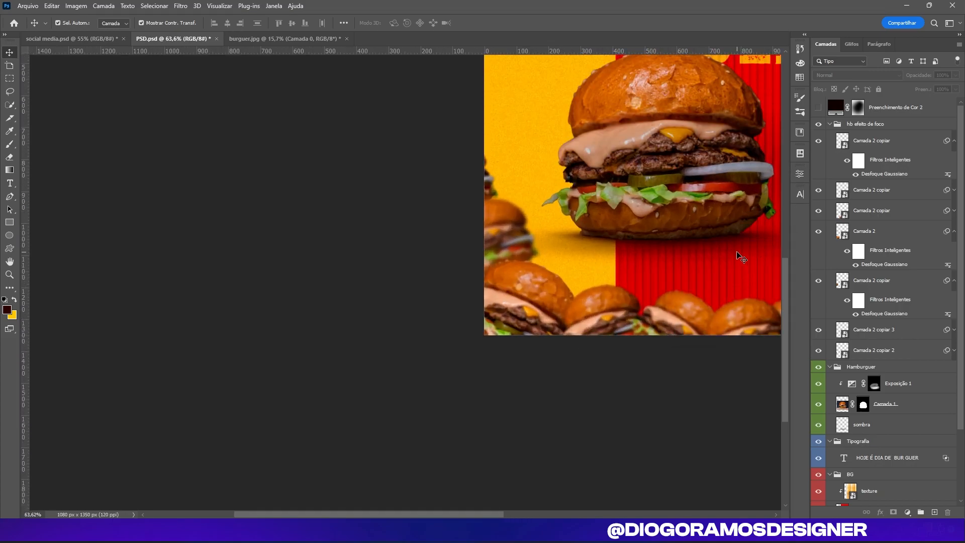
{"action": "left_click", "coordinate": [683, 246]}
{"action": "key", "text": "ctrl+s"}
Step: Set the Gaussian Blur radius to 1.9 px on the second Camada 2 copiar layer from the top of the group
{"action": "left_click", "coordinate": [955, 190]}
{"action": "double_click", "coordinate": [885, 223]}
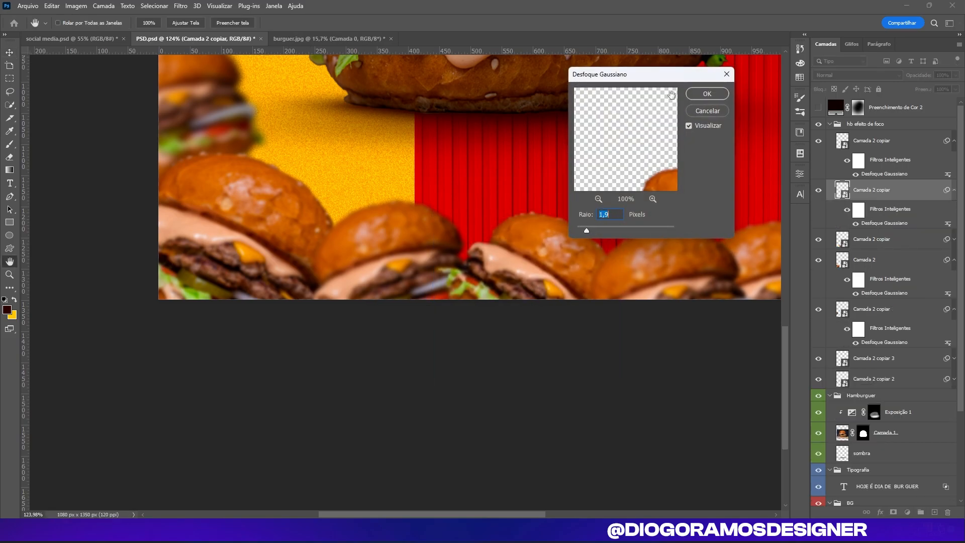
{"action": "left_click", "coordinate": [707, 93]}
Step: Lower the Gaussian Blur radius of Camada 2 copiar 3, the small burger in the canvas's lower-right corner
{"action": "scroll", "coordinate": [707, 135], "scroll_direction": "right", "scroll_amount": 2}
{"action": "left_click", "coordinate": [702, 264]}
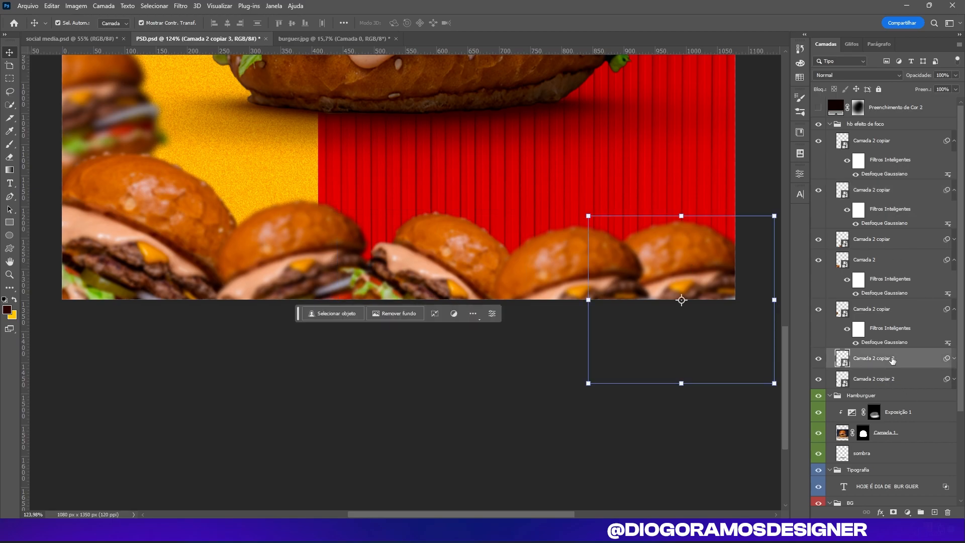
{"action": "left_click", "coordinate": [955, 358]}
{"action": "double_click", "coordinate": [869, 393]}
{"action": "left_click_drag", "start_coordinate": [629, 233], "coordinate": [585, 231]}
{"action": "left_click", "coordinate": [707, 94]}
{"action": "scroll", "coordinate": [409, 356], "scroll_direction": "down", "scroll_amount": 6}
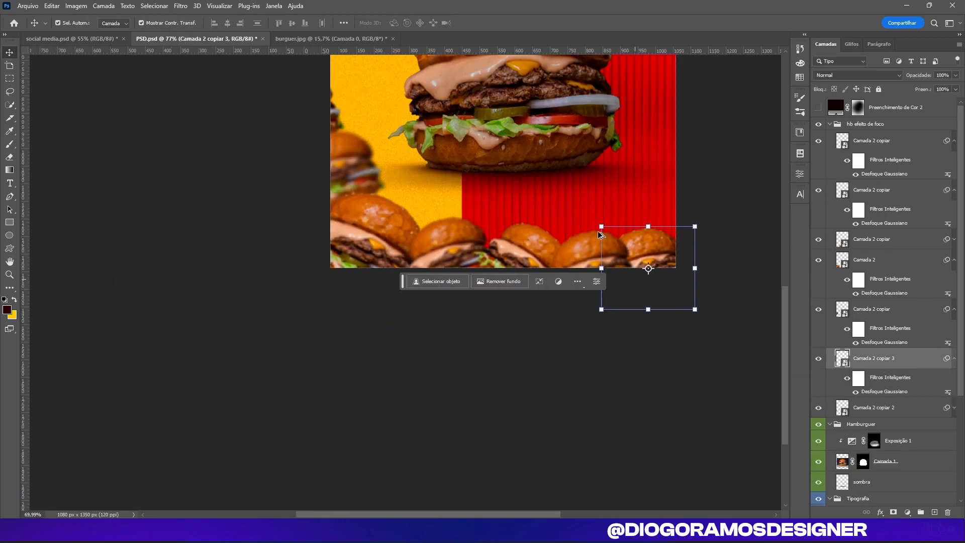
Step: Set the Gaussian Blur radius to 4.9 px on the topmost burger copy, the fourth burger along the canvas's lower edge
{"action": "scroll", "coordinate": [609, 360], "scroll_direction": "up", "scroll_amount": 6}
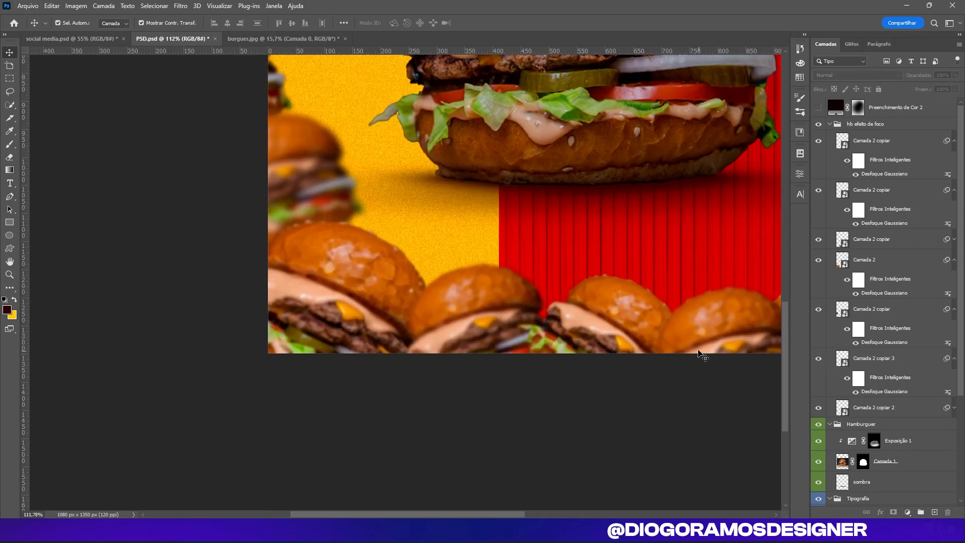
{"action": "left_click", "coordinate": [643, 357]}
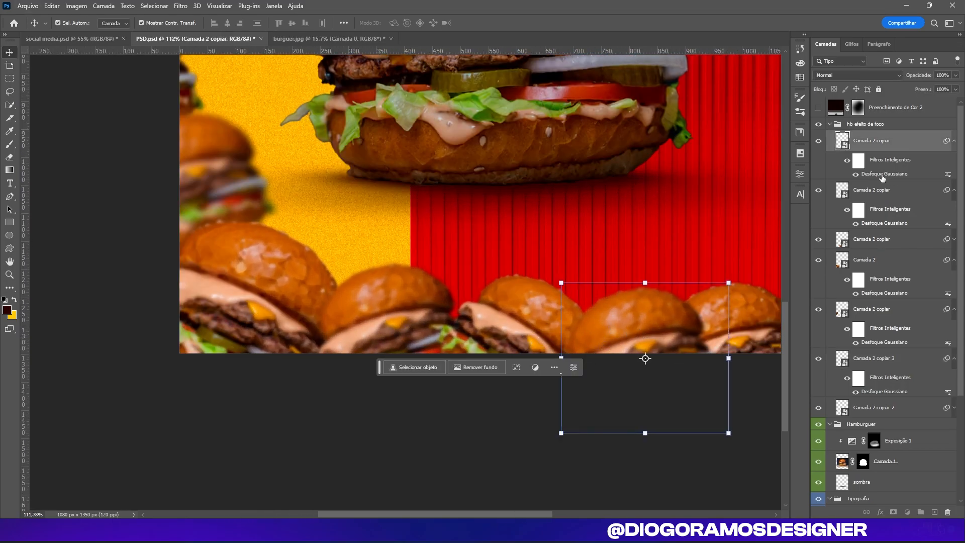
{"action": "double_click", "coordinate": [885, 174]}
{"action": "left_click_drag", "start_coordinate": [608, 230], "coordinate": [602, 231]}
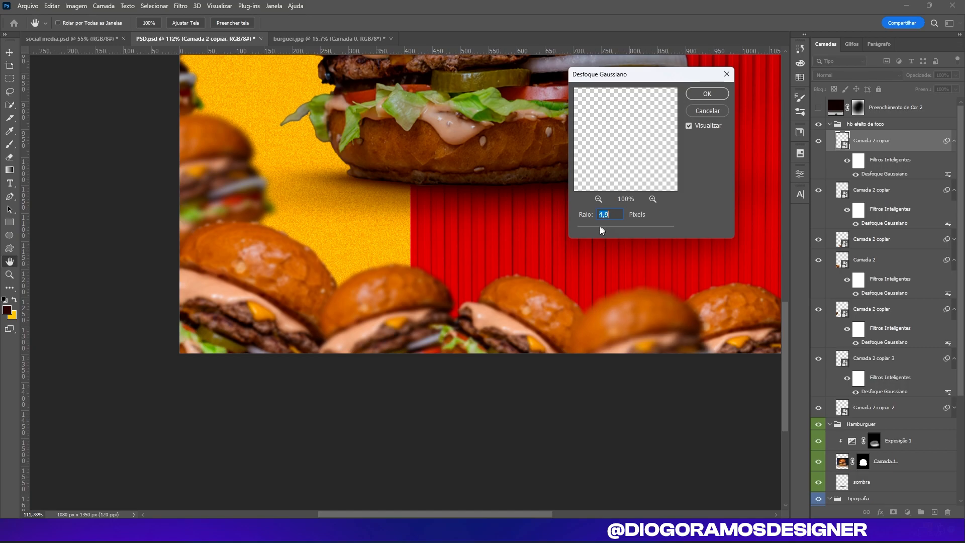
{"action": "left_click", "coordinate": [714, 97]}
Step: Show the dark vignette fill layer Preenchimento de Cor 2 over the whole composition
{"action": "scroll", "coordinate": [417, 407], "scroll_direction": "down", "scroll_amount": 8}
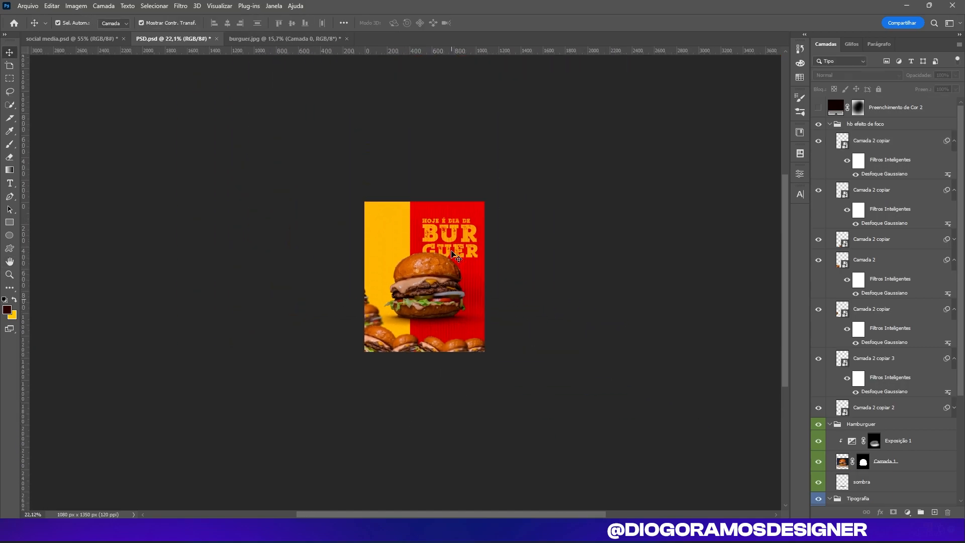
{"action": "scroll", "coordinate": [400, 347], "scroll_direction": "up", "scroll_amount": 5}
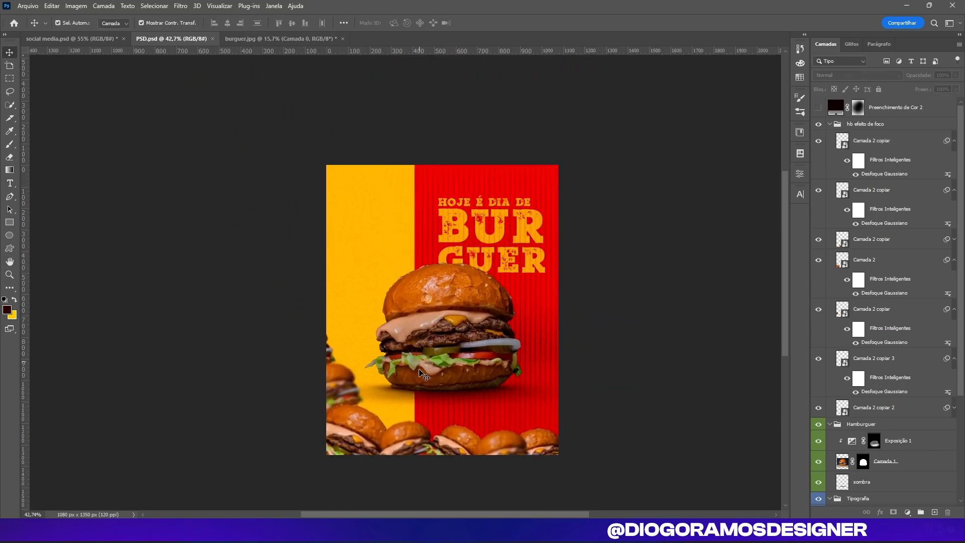
{"action": "scroll", "coordinate": [390, 369], "scroll_direction": "up", "scroll_amount": 2}
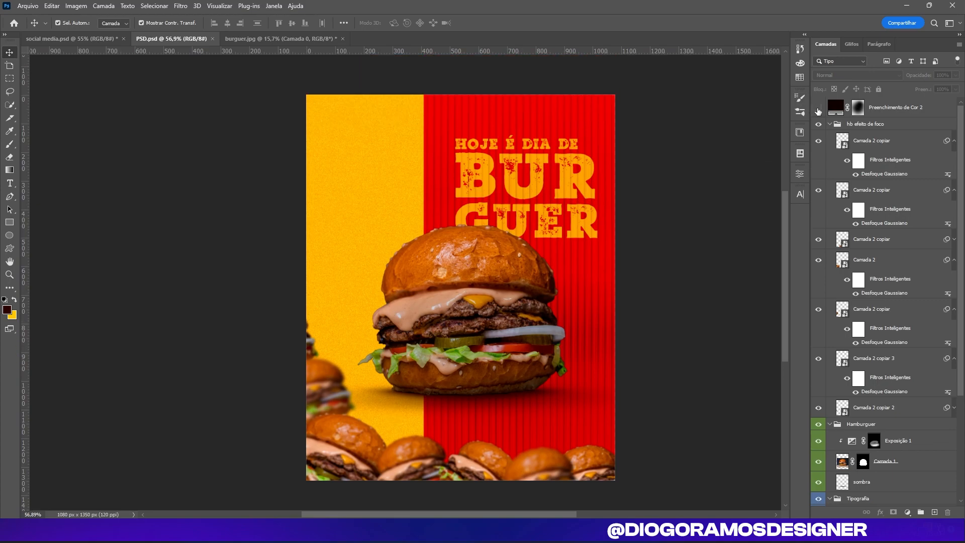
{"action": "left_click", "coordinate": [819, 108]}
Step: Examine the logo and phone number texts in the reference social media.psd, and return to PSD.psd
{"action": "scroll", "coordinate": [614, 316], "scroll_direction": "down", "scroll_amount": 3}
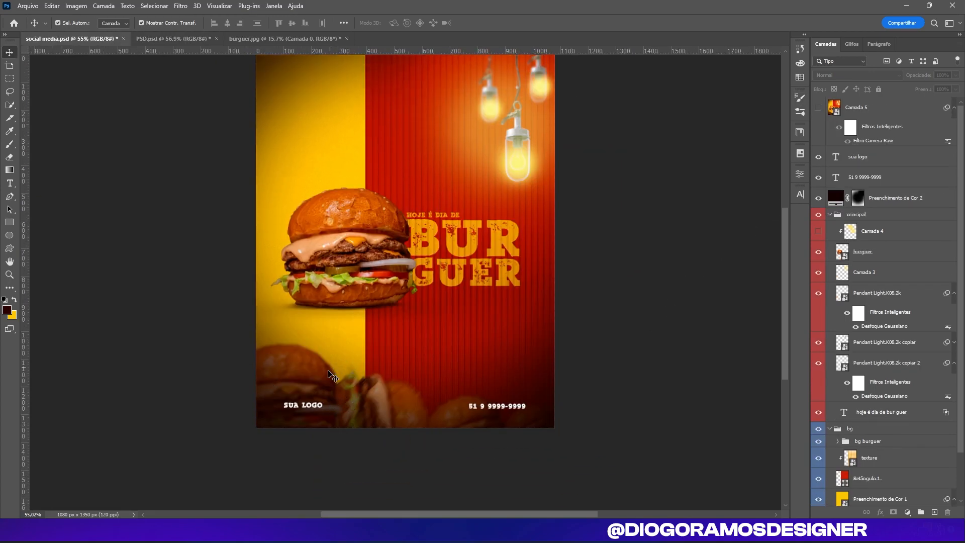
{"action": "scroll", "coordinate": [524, 316], "scroll_direction": "left", "scroll_amount": 2}
{"action": "scroll", "coordinate": [458, 369], "scroll_direction": "up", "scroll_amount": 3}
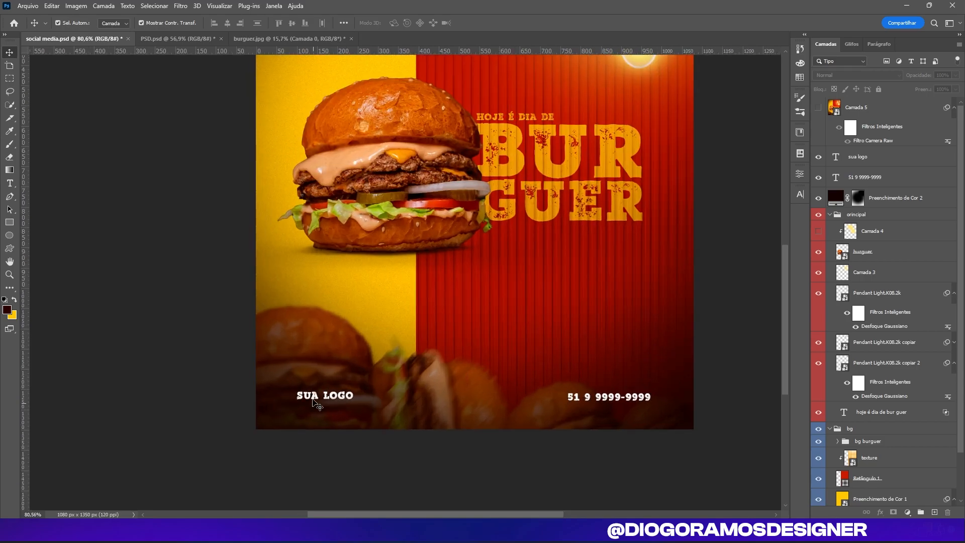
{"action": "left_click", "coordinate": [621, 400]}
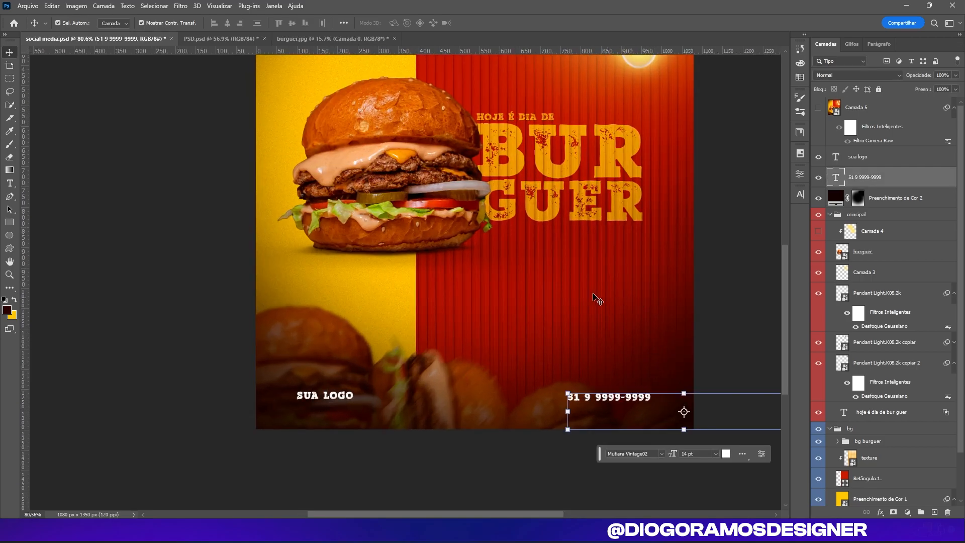
{"action": "left_click", "coordinate": [218, 39]}
{"action": "left_click", "coordinate": [333, 39]}
{"action": "left_click", "coordinate": [220, 40]}
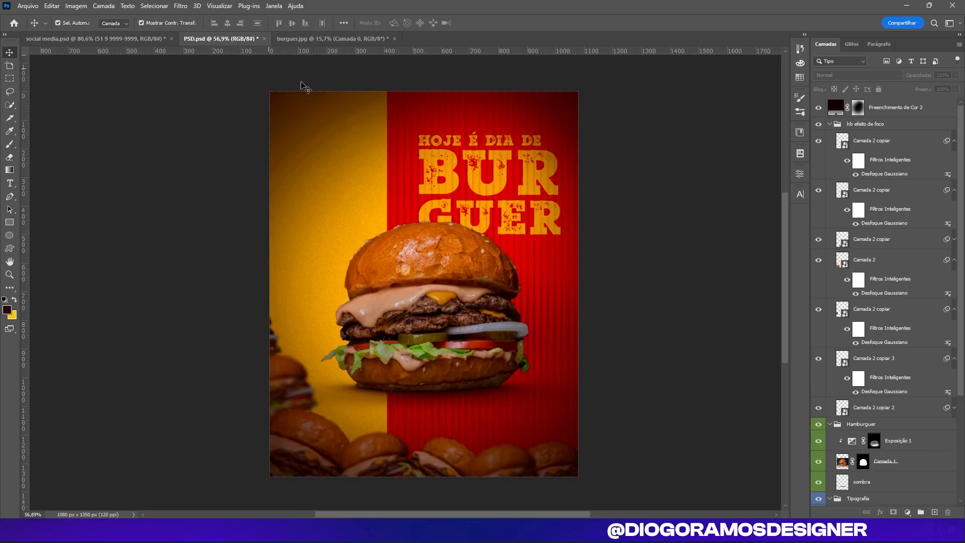
Step: Add a paragraph text reading "SUA LOGO" in the canvas's upper-left area, above the Preenchimento de Cor 2 layer
{"action": "left_click", "coordinate": [868, 107]}
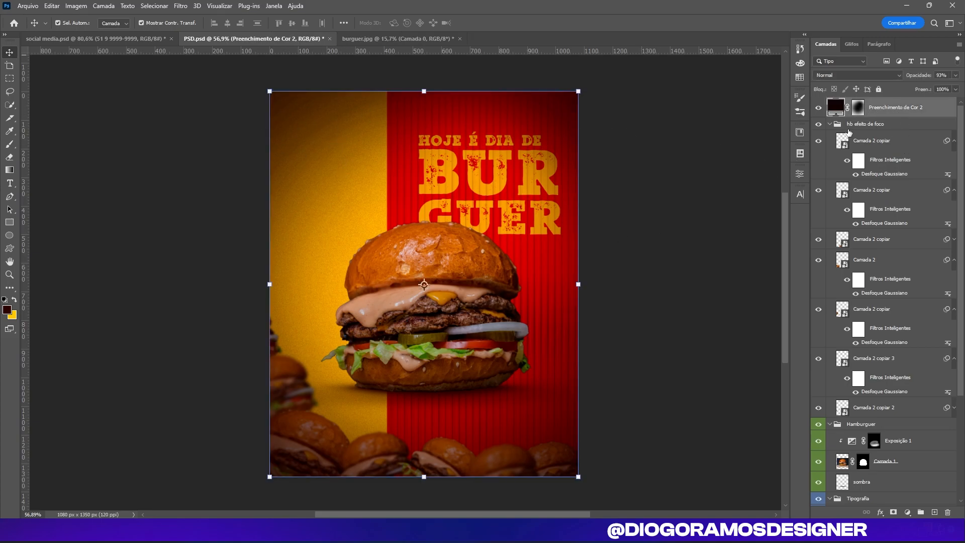
{"action": "left_click", "coordinate": [819, 107]}
{"action": "left_click", "coordinate": [819, 108]}
{"action": "scroll", "coordinate": [390, 113], "scroll_direction": "up", "scroll_amount": 6}
{"action": "scroll", "coordinate": [369, 129], "scroll_direction": "up", "scroll_amount": 2}
{"action": "left_click", "coordinate": [10, 183]}
{"action": "left_click_drag", "start_coordinate": [162, 178], "coordinate": [469, 309]}
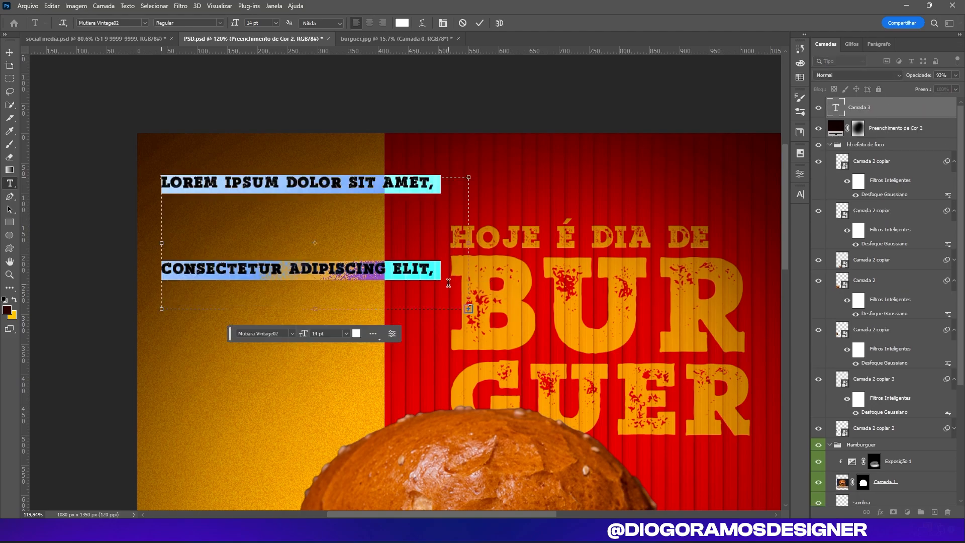
{"action": "type", "text": "SUA LOGOA"}
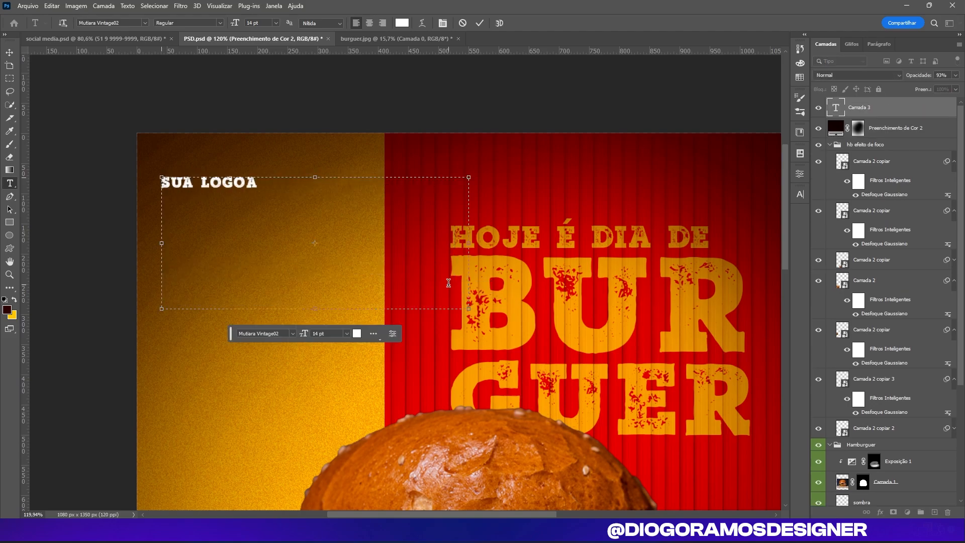
{"action": "key", "text": "BackSpace"}
{"action": "key", "text": "BackSpace"}
{"action": "type", "text": "A LO"}
Step: Set the logo text's size to 24 pt, move it slightly inward from the canvas's upper-left corner, and clear the selection
{"action": "key", "text": "ctrl+a"}
{"action": "mouse_move", "coordinate": [232, 25]}
{"action": "left_mouse_down"}
{"action": "mouse_move", "coordinate": [233, 35]}
{"action": "mouse_move", "coordinate": [246, 25]}
{"action": "left_mouse_up"}
{"action": "left_click", "coordinate": [10, 52]}
{"action": "left_click_drag", "start_coordinate": [214, 187], "coordinate": [250, 204]}
{"action": "scroll", "coordinate": [283, 189], "scroll_direction": "down", "scroll_amount": 8}
{"action": "left_click", "coordinate": [600, 319]}
{"action": "scroll", "coordinate": [599, 319], "scroll_direction": "down", "scroll_amount": 2}
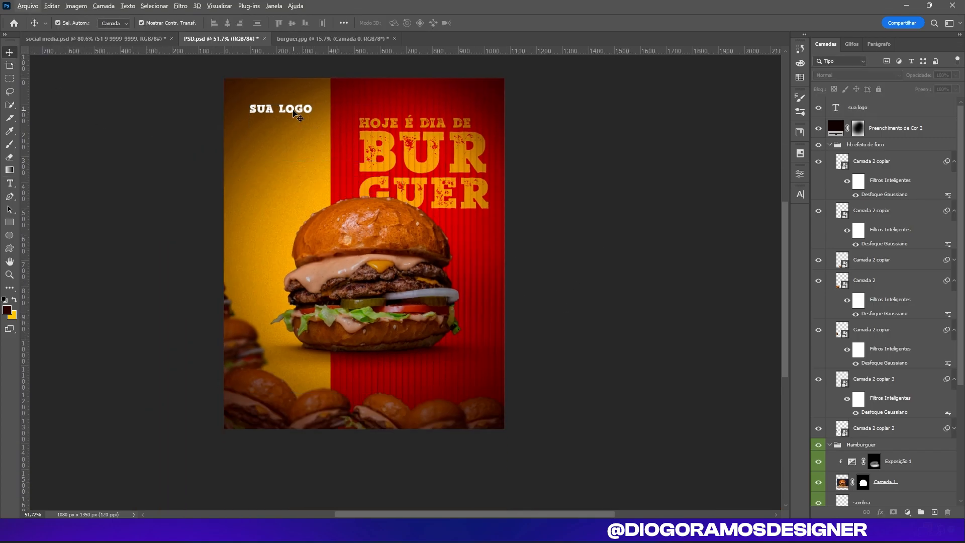
Step: Duplicate the logo text into the canvas's lower-right area, over the small burgers
{"action": "left_click_drag", "start_coordinate": [285, 110], "coordinate": [459, 404]}
{"action": "scroll", "coordinate": [548, 424], "scroll_direction": "up", "scroll_amount": 2}
{"action": "scroll", "coordinate": [548, 423], "scroll_direction": "up", "scroll_amount": 3}
Step: Replace the duplicated text with a placeholder phone number, including the hyphen before its last four digits
{"action": "key", "text": "t"}
{"action": "left_click", "coordinate": [457, 370]}
{"action": "key", "text": "ctrl+a"}
{"action": "type", "text": "55 51"}
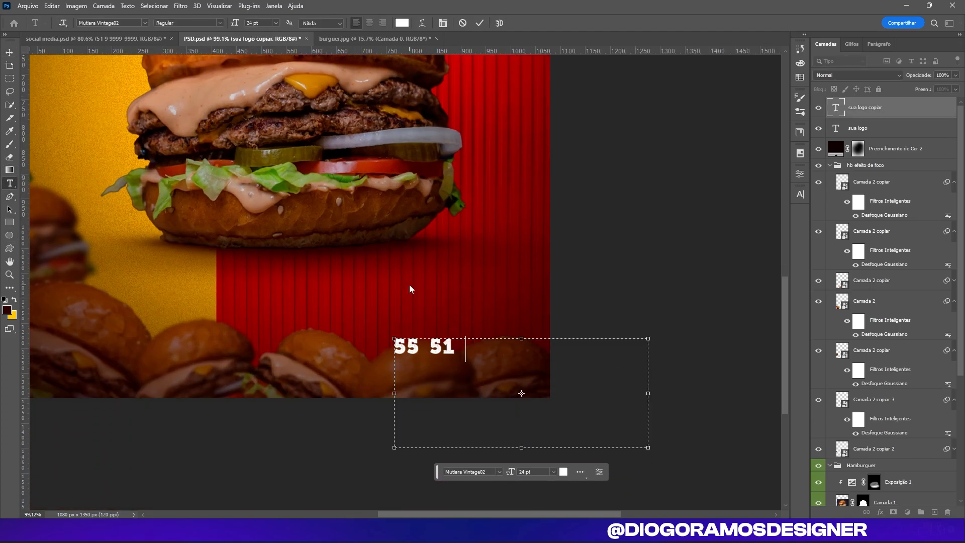
{"action": "type", "text": " 9999"}
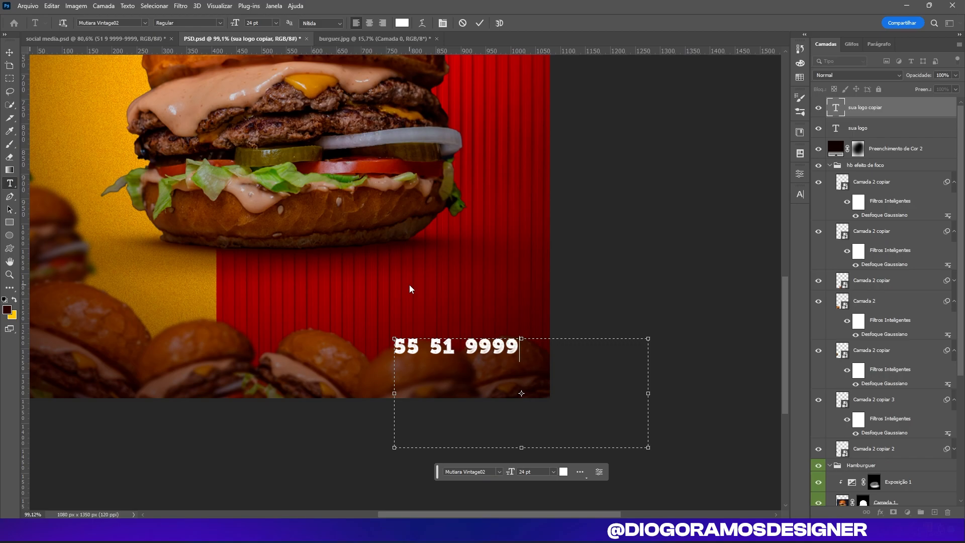
{"action": "type", "text": "9999"}
{"action": "key", "text": "Left"}
{"action": "key", "text": "Left"}
{"action": "key", "text": "Left"}
{"action": "key", "text": "Left"}
{"action": "type", "text": "-"}
Step: Adjust both side edges of the phone number's text box so the whole number sits inside the canvas
{"action": "left_click_drag", "start_coordinate": [649, 400], "coordinate": [615, 400]}
{"action": "left_click_drag", "start_coordinate": [397, 399], "coordinate": [364, 399]}
{"action": "left_click_drag", "start_coordinate": [335, 398], "coordinate": [346, 398]}
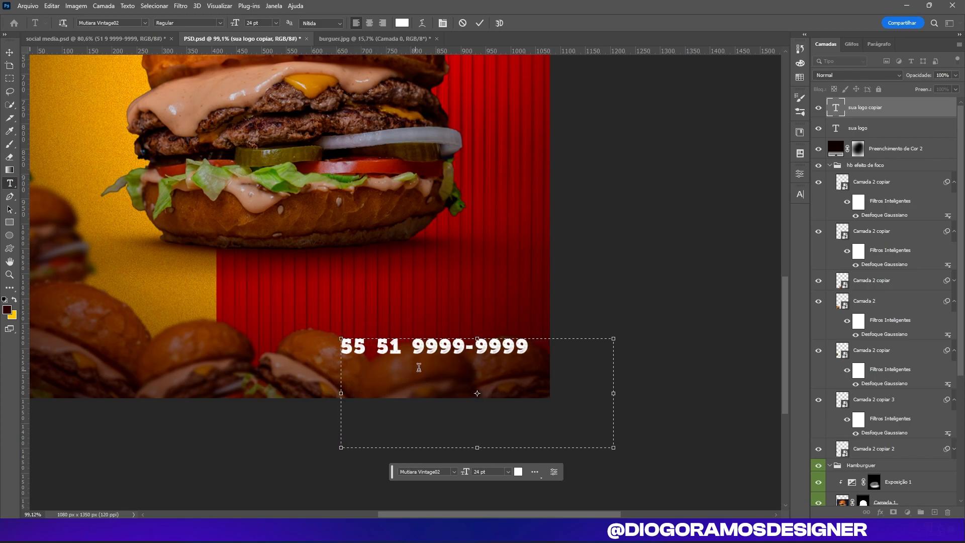
Step: Add the extra leading digit 9 to the placeholder phone number, and finish editing the text
{"action": "type", "text": "9"}
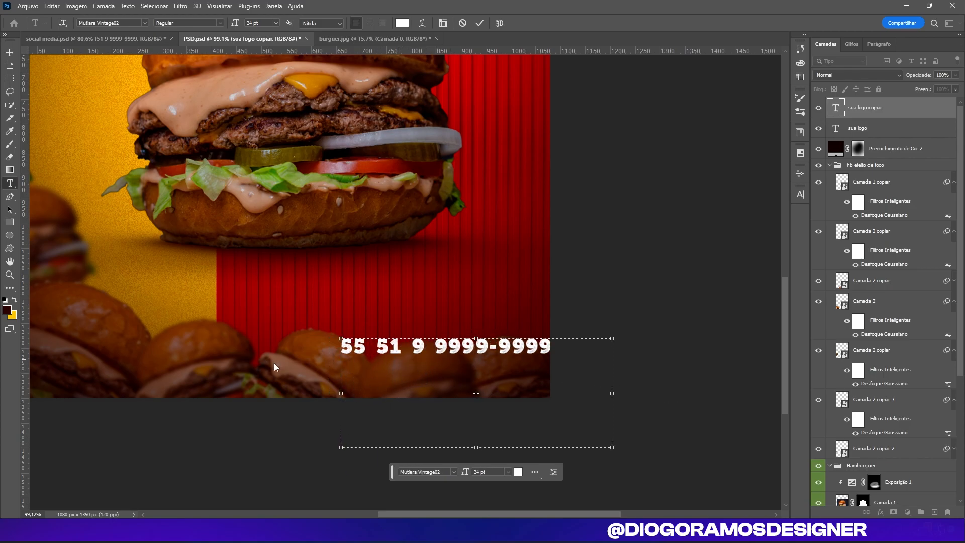
{"action": "left_click_drag", "start_coordinate": [347, 389], "coordinate": [318, 394]}
{"action": "left_click", "coordinate": [662, 155]}
{"action": "scroll", "coordinate": [291, 361], "scroll_direction": "down", "scroll_amount": 5}
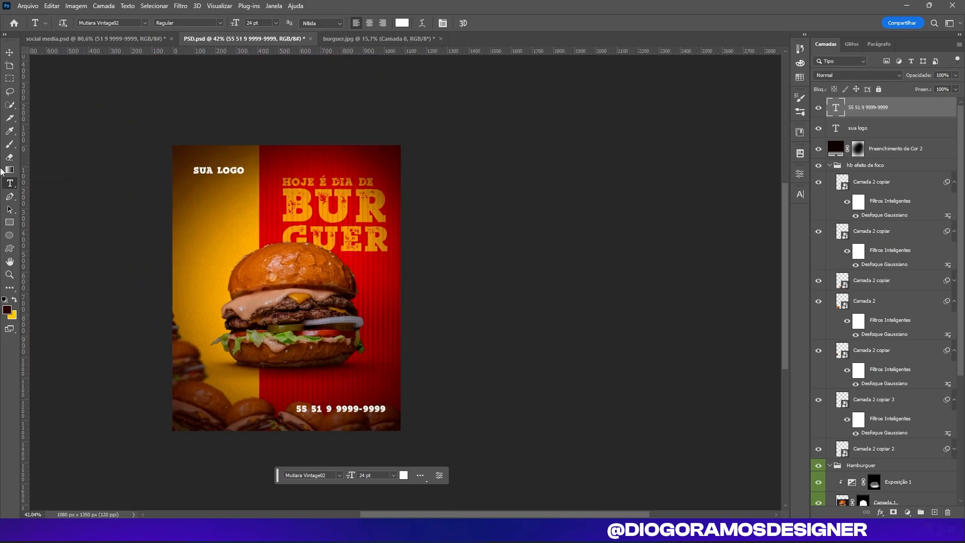
Step: Scale the phone number down to about 20.84 pt and place it over the small burgers, in line with the headline's right edge
{"action": "left_click", "coordinate": [9, 52]}
{"action": "scroll", "coordinate": [238, 490], "scroll_direction": "up", "scroll_amount": 3}
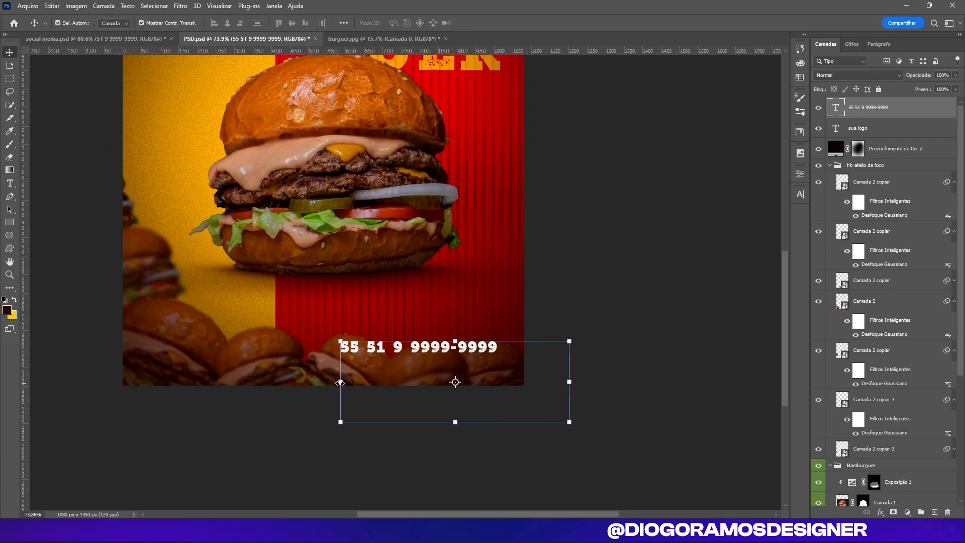
{"action": "left_click_drag", "start_coordinate": [296, 428], "coordinate": [313, 430]}
{"action": "left_click_drag", "start_coordinate": [370, 384], "coordinate": [375, 384]}
{"action": "left_click_drag", "start_coordinate": [470, 382], "coordinate": [460, 386]}
{"action": "scroll", "coordinate": [487, 217], "scroll_direction": "down", "scroll_amount": 3}
{"action": "key", "text": "Return"}
{"action": "scroll", "coordinate": [385, 146], "scroll_direction": "up", "scroll_amount": 6}
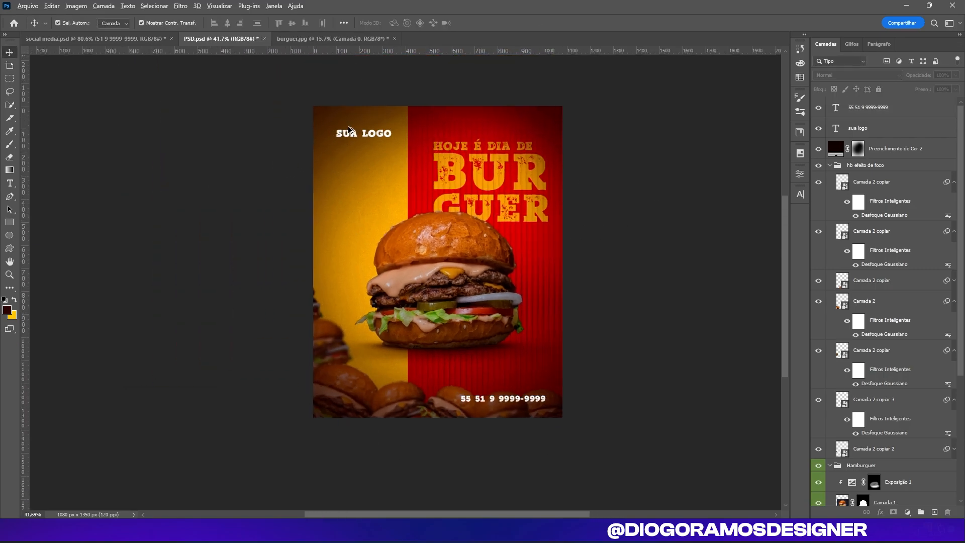
Step: Examine the whole post's composition, from the logo text and headline down to the phone number
{"action": "left_click", "coordinate": [382, 145]}
{"action": "scroll", "coordinate": [427, 207], "scroll_direction": "down", "scroll_amount": 5}
{"action": "left_click", "coordinate": [636, 252]}
{"action": "scroll", "coordinate": [588, 289], "scroll_direction": "right", "scroll_amount": 3}
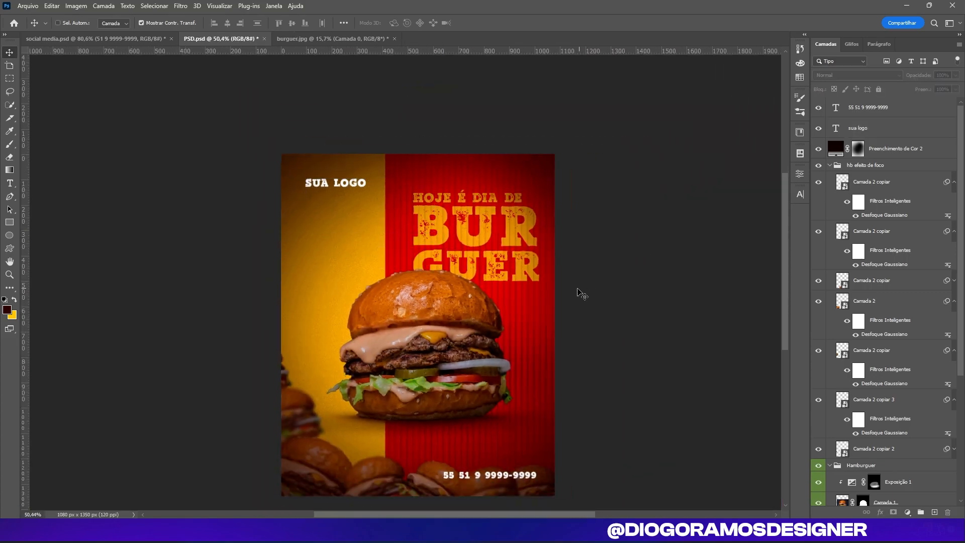
{"action": "scroll", "coordinate": [563, 286], "scroll_direction": "down", "scroll_amount": 3}
{"action": "scroll", "coordinate": [558, 235], "scroll_direction": "up", "scroll_amount": 2}
{"action": "scroll", "coordinate": [562, 242], "scroll_direction": "right", "scroll_amount": 2}
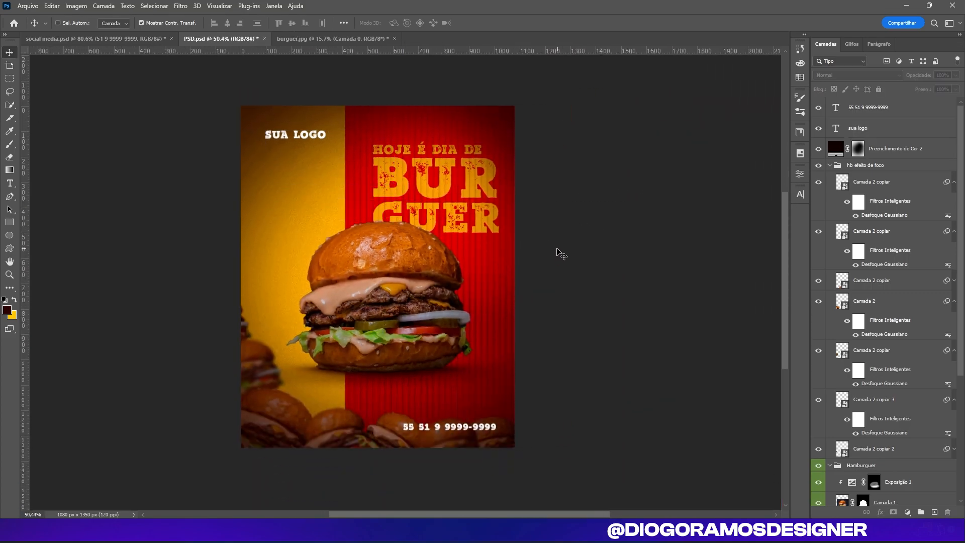
{"action": "scroll", "coordinate": [558, 252], "scroll_direction": "left", "scroll_amount": 3}
{"action": "key", "text": "alt"}
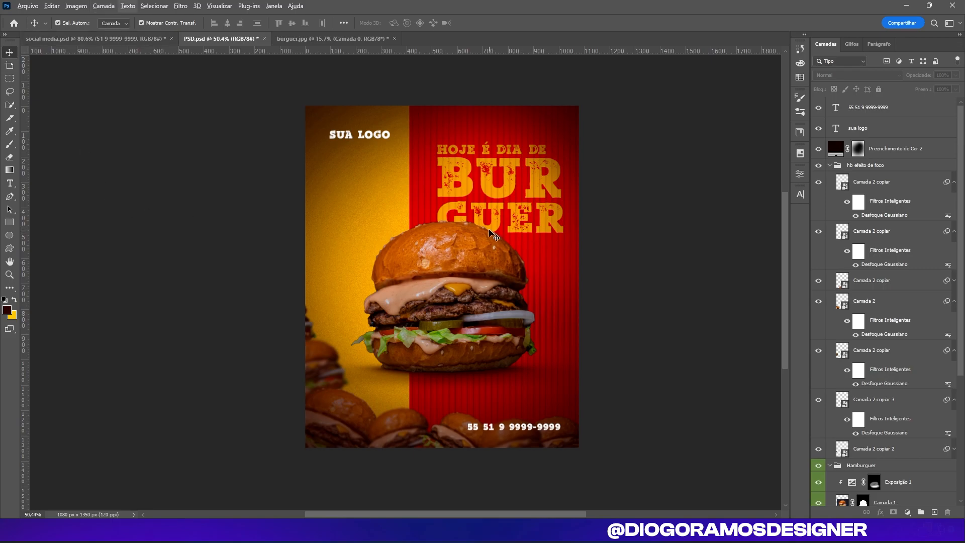
{"action": "scroll", "coordinate": [389, 116], "scroll_direction": "up", "scroll_amount": 2}
{"action": "scroll", "coordinate": [474, 342], "scroll_direction": "down", "scroll_amount": 1}
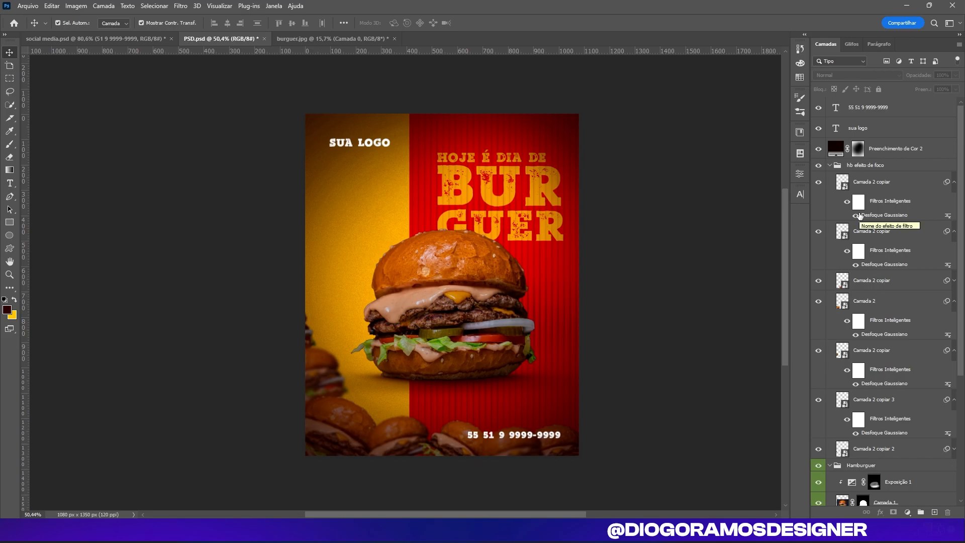
Step: Stamp all visible layers into a new merged layer on top, and group all the original layers beneath it
{"action": "left_click", "coordinate": [900, 111]}
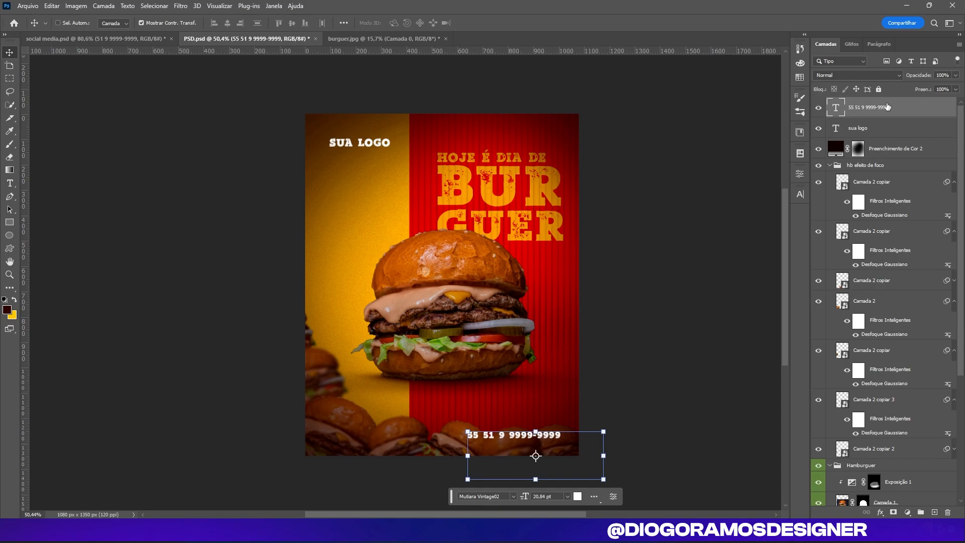
{"action": "key", "text": "ctrl+shift+alt+e"}
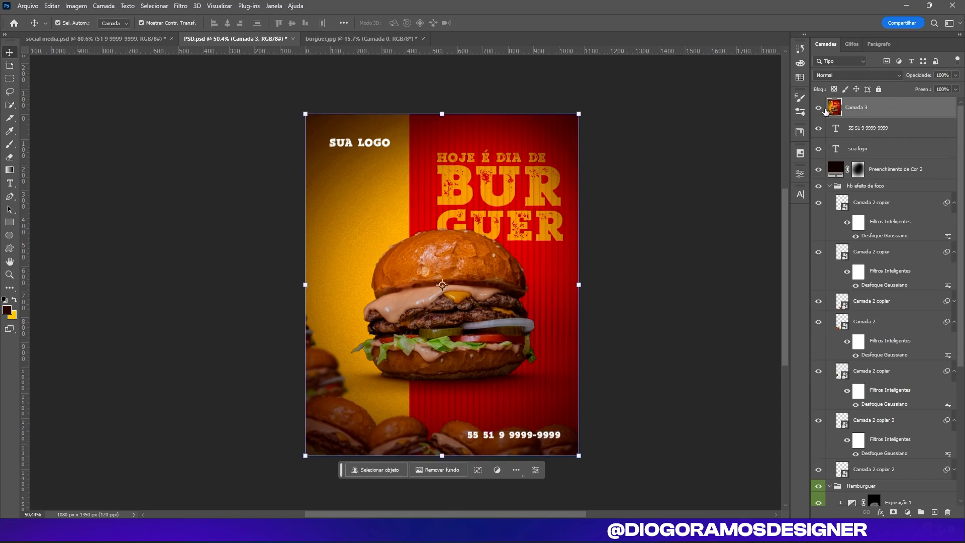
{"action": "left_click", "coordinate": [836, 131]}
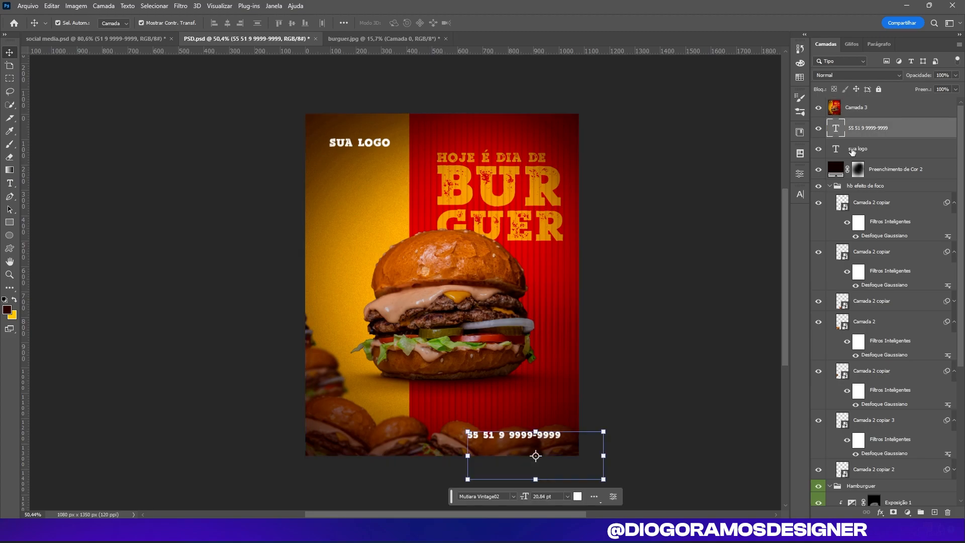
{"action": "left_click", "coordinate": [830, 186]}
{"action": "scroll", "coordinate": [841, 369], "scroll_direction": "down", "scroll_amount": 1}
{"action": "left_click", "coordinate": [886, 415], "text": "shift"}
{"action": "key", "text": "ctrl+g"}
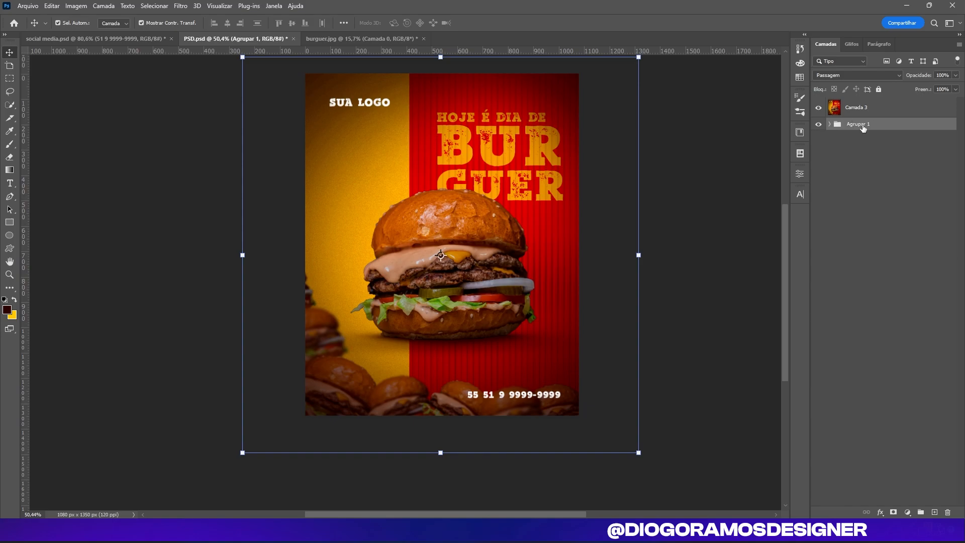
Step: Hide the group of original layers so only the merged layer is shown
{"action": "left_click", "coordinate": [819, 124]}
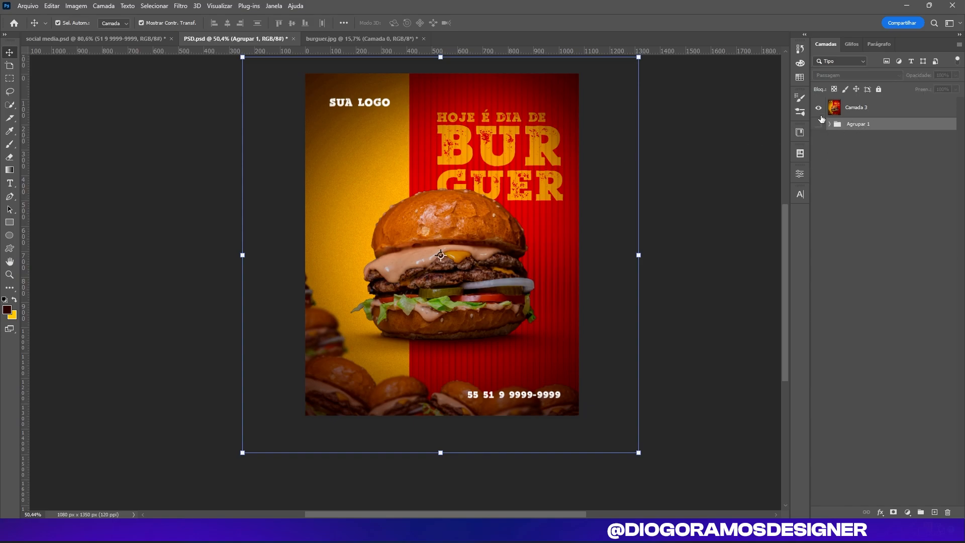
{"action": "left_click", "coordinate": [819, 107]}
{"action": "left_click", "coordinate": [819, 107]}
Step: Try moving the merged layer up and to the left on the canvas, undo the move, and clear the selection
{"action": "left_click", "coordinate": [857, 107]}
{"action": "left_click_drag", "start_coordinate": [394, 232], "coordinate": [348, 192]}
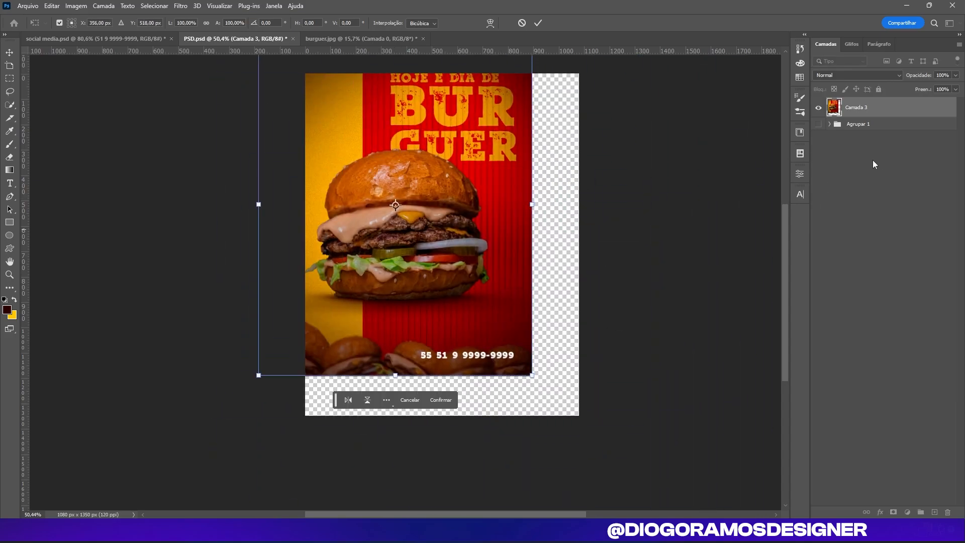
{"action": "key", "text": "Return"}
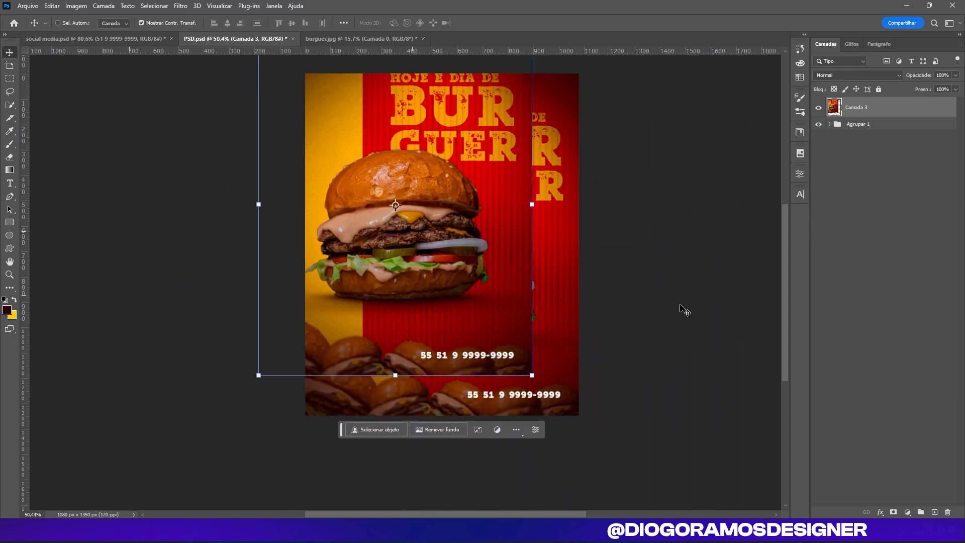
{"action": "key", "text": "ctrl+z"}
{"action": "left_click", "coordinate": [708, 245]}
{"action": "scroll", "coordinate": [442, 222], "scroll_direction": "up", "scroll_amount": 2}
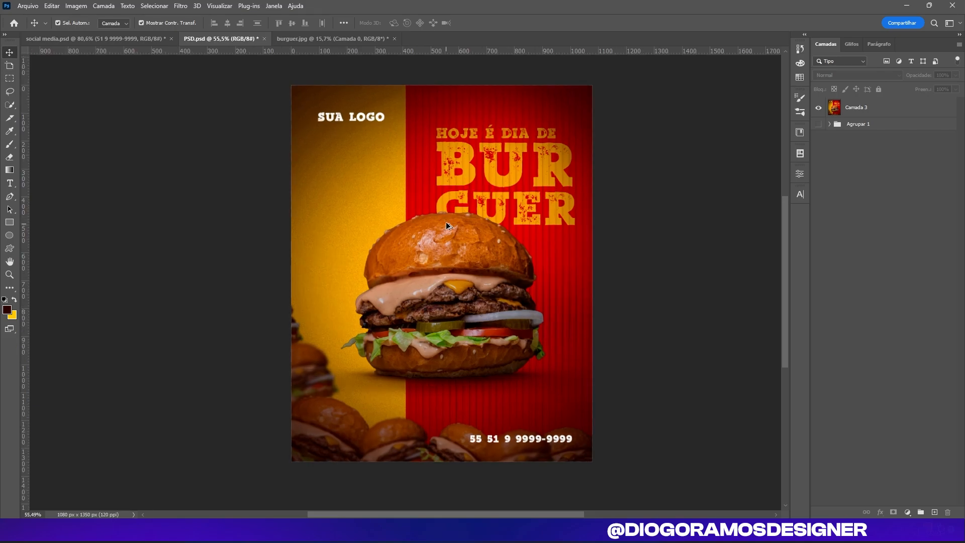
Step: Convert the merged layer "Camada 3" into a smart object
{"action": "left_click", "coordinate": [891, 112]}
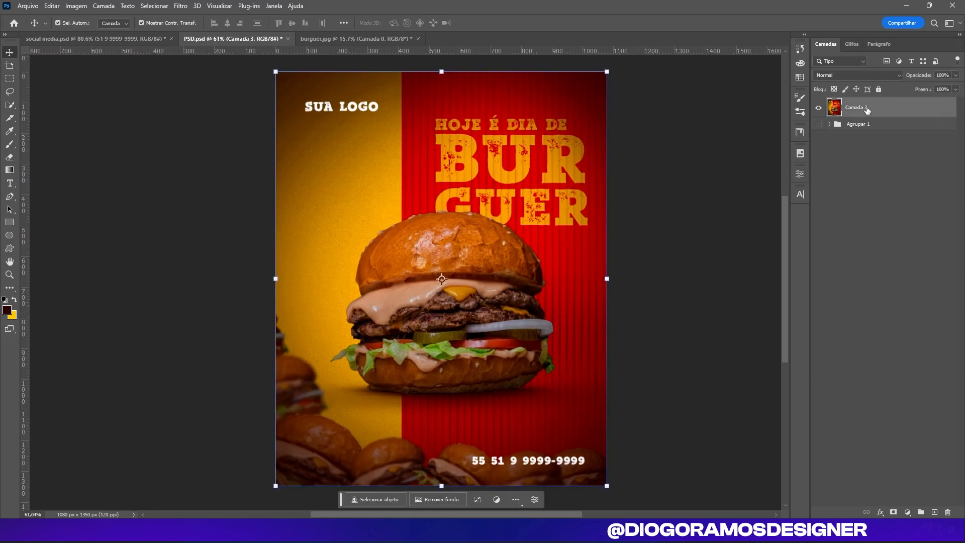
{"action": "right_click", "coordinate": [867, 110]}
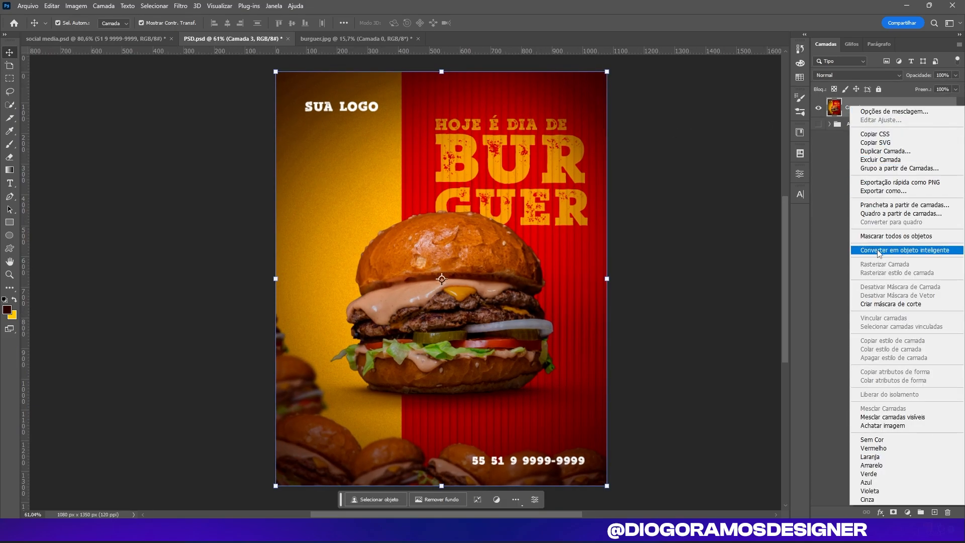
{"action": "left_click", "coordinate": [927, 253]}
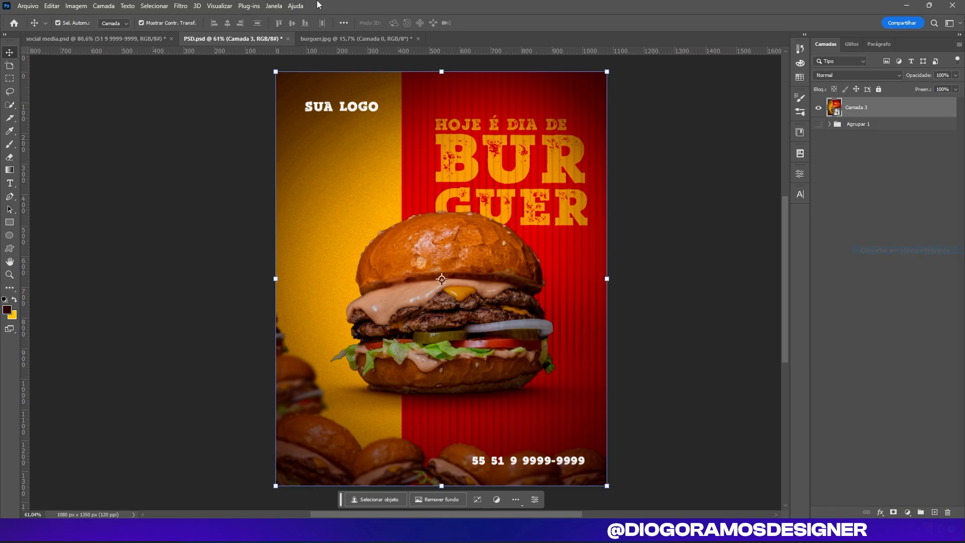
Step: Start the Camera Raw filter on the merged layer, and set texture to +49 and clarity to +21
{"action": "left_click", "coordinate": [181, 6]}
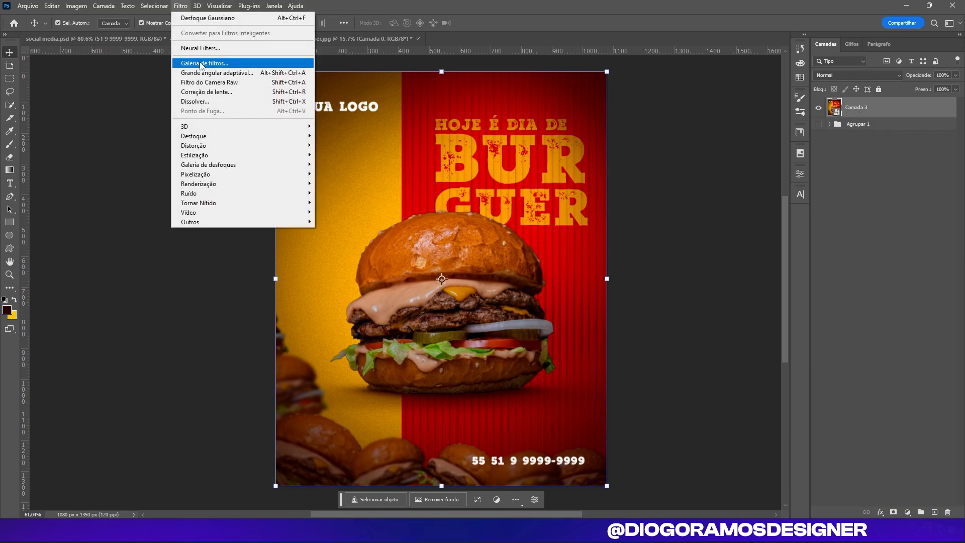
{"action": "left_click", "coordinate": [218, 82]}
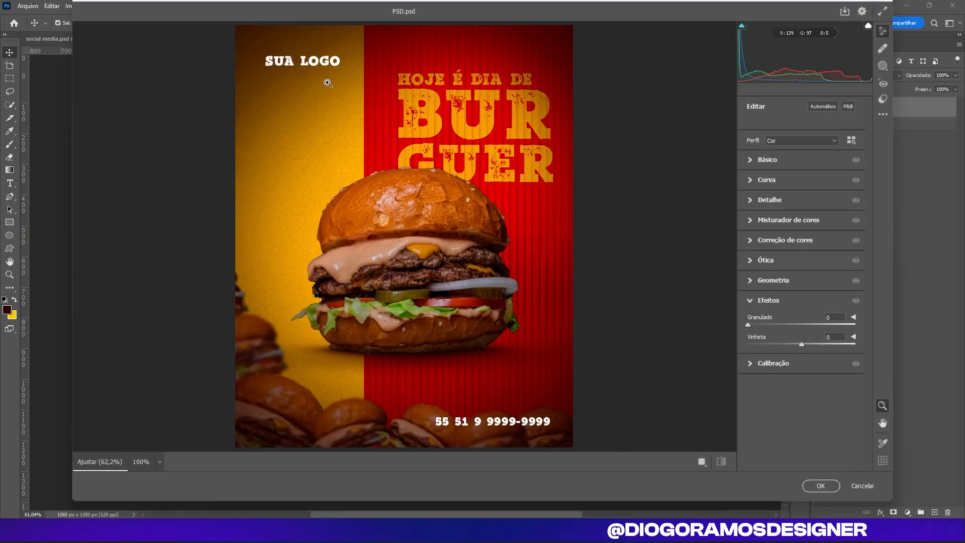
{"action": "scroll", "coordinate": [412, 160], "scroll_direction": "down", "scroll_amount": 5}
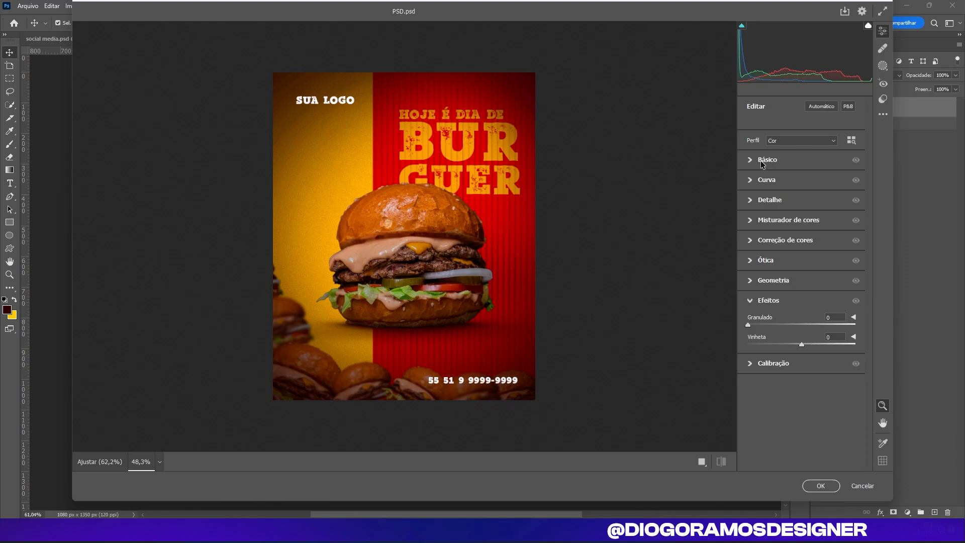
{"action": "left_click", "coordinate": [761, 161]}
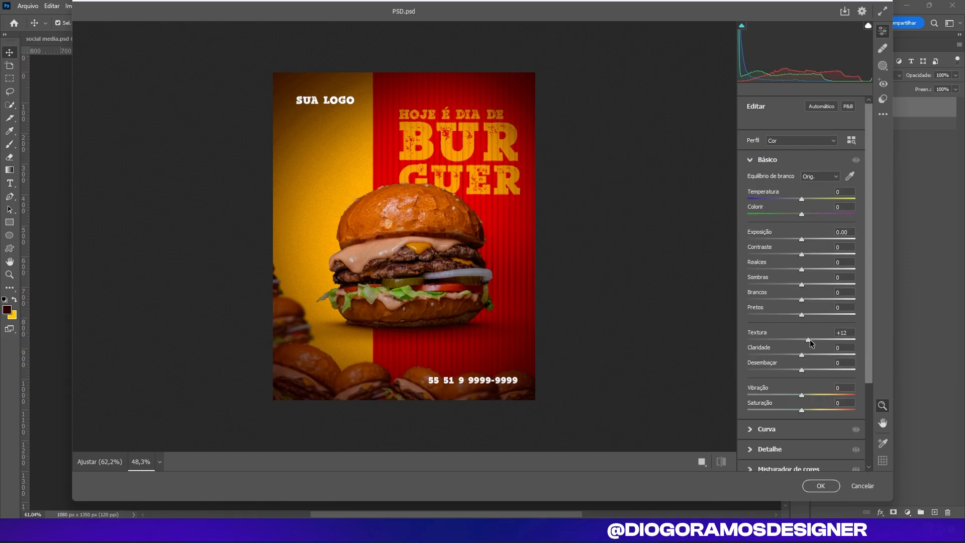
{"action": "left_click_drag", "start_coordinate": [830, 344], "coordinate": [815, 358]}
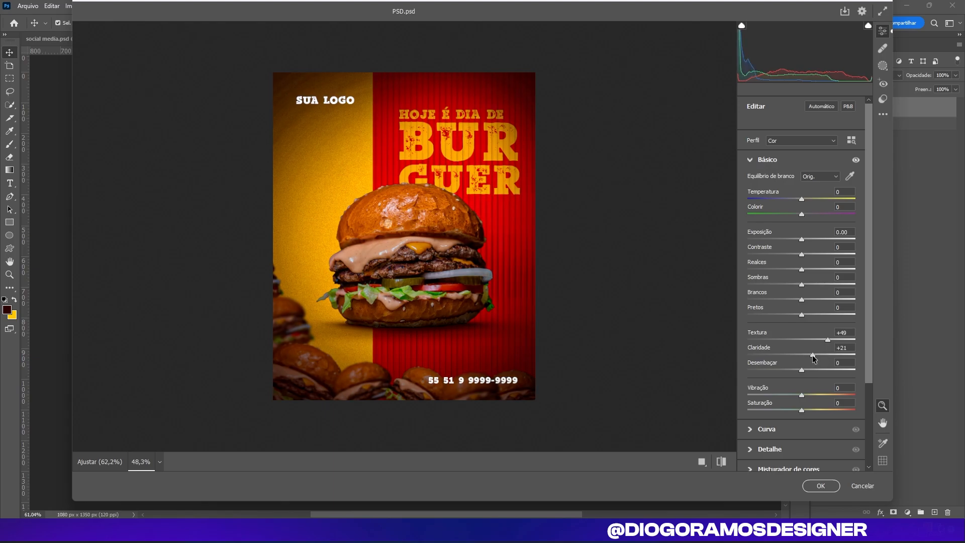
Step: Set temperature to +6, exposure to +0.35, contrast to +6, vibrance to +8 and saturation to +9
{"action": "left_click_drag", "start_coordinate": [802, 411], "coordinate": [829, 413]}
{"action": "mouse_move", "coordinate": [806, 202]}
{"action": "left_mouse_down"}
{"action": "mouse_move", "coordinate": [816, 206]}
{"action": "mouse_move", "coordinate": [778, 207]}
{"action": "mouse_move", "coordinate": [805, 213]}
{"action": "left_mouse_up"}
{"action": "left_click_drag", "start_coordinate": [815, 409], "coordinate": [807, 400]}
{"action": "left_click_drag", "start_coordinate": [801, 254], "coordinate": [808, 244]}
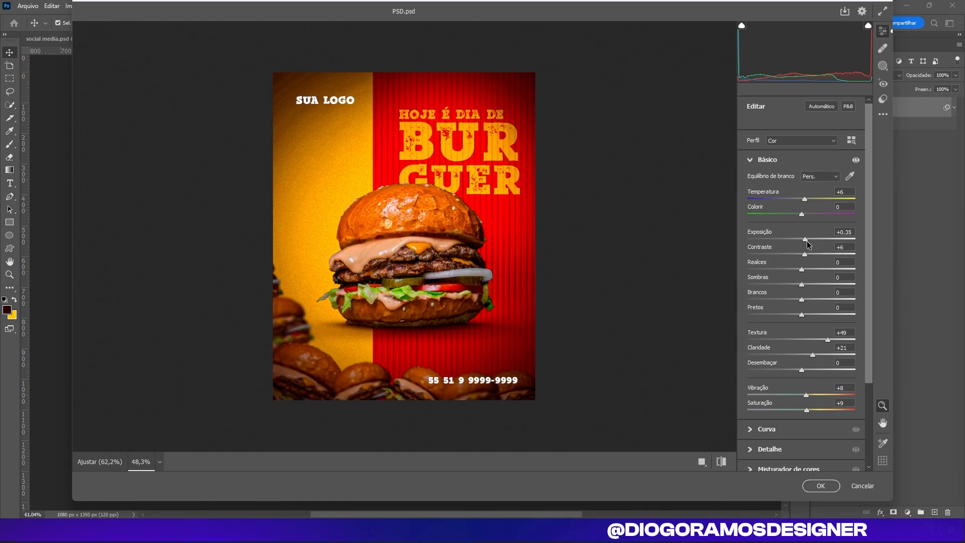
Step: Add a grain effect of 10 to the image
{"action": "scroll", "coordinate": [616, 248], "scroll_direction": "down", "scroll_amount": 1}
{"action": "scroll", "coordinate": [793, 378], "scroll_direction": "down", "scroll_amount": 3}
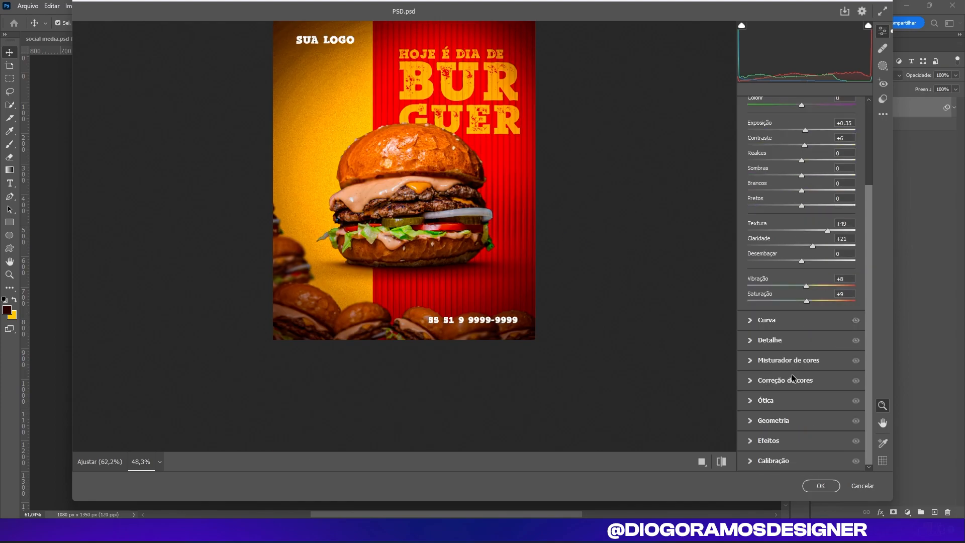
{"action": "left_click", "coordinate": [757, 442]}
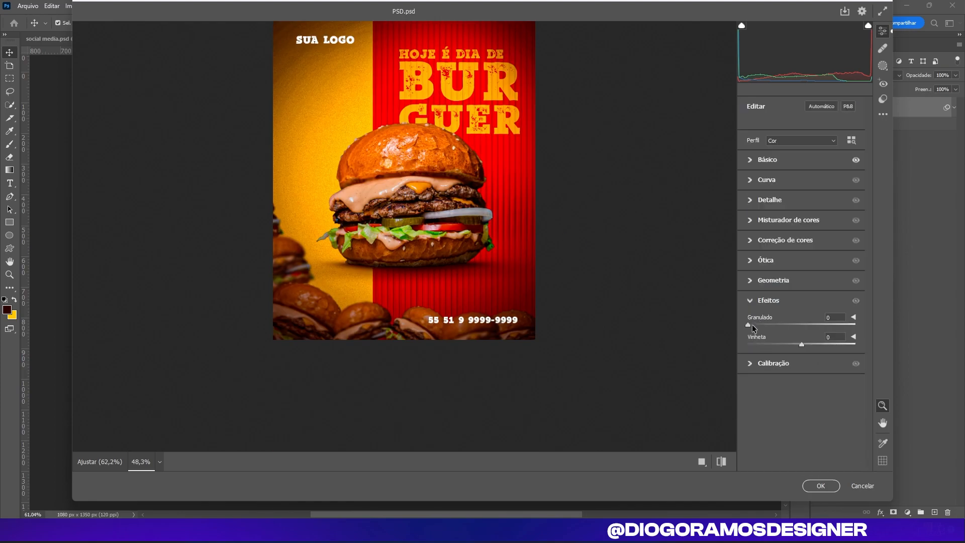
{"action": "left_click_drag", "start_coordinate": [760, 327], "coordinate": [761, 327]}
Step: Examine the grain up close and across the whole post, and apply the Camera Raw filter
{"action": "scroll", "coordinate": [356, 240], "scroll_direction": "up", "scroll_amount": 2}
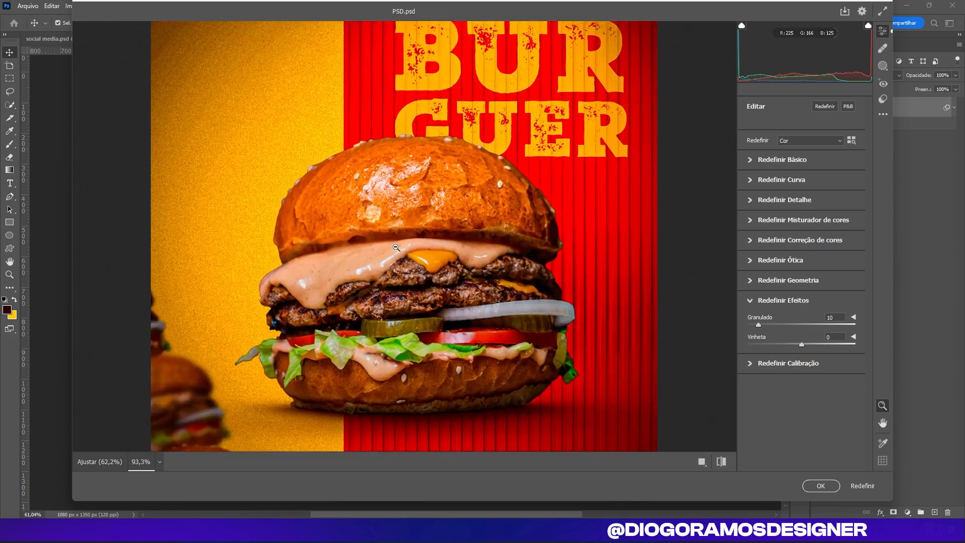
{"action": "scroll", "coordinate": [356, 240], "scroll_direction": "down", "scroll_amount": 2}
{"action": "scroll", "coordinate": [257, 139], "scroll_direction": "up", "scroll_amount": 2}
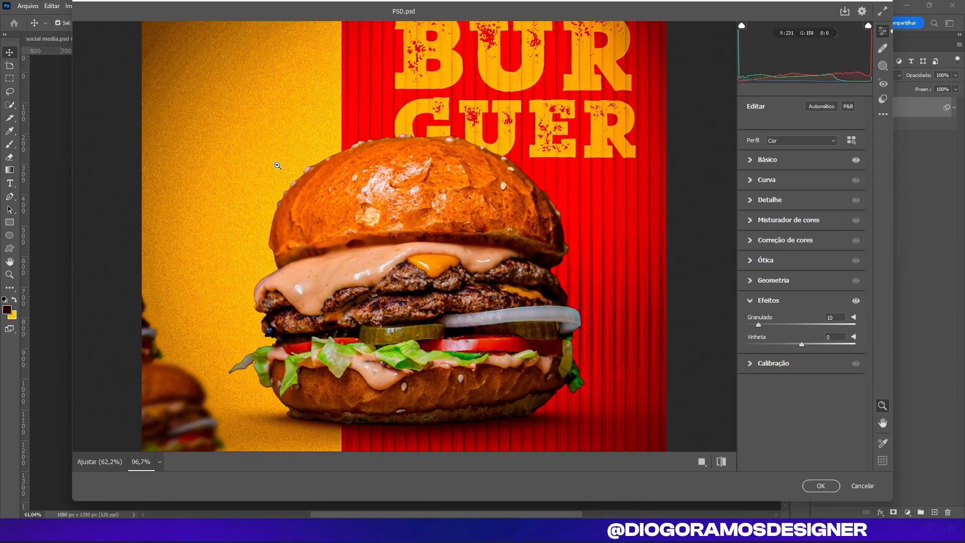
{"action": "scroll", "coordinate": [271, 158], "scroll_direction": "down", "scroll_amount": 3}
{"action": "scroll", "coordinate": [467, 358], "scroll_direction": "down", "scroll_amount": 1}
{"action": "left_click_drag", "start_coordinate": [539, 88], "coordinate": [400, 265]}
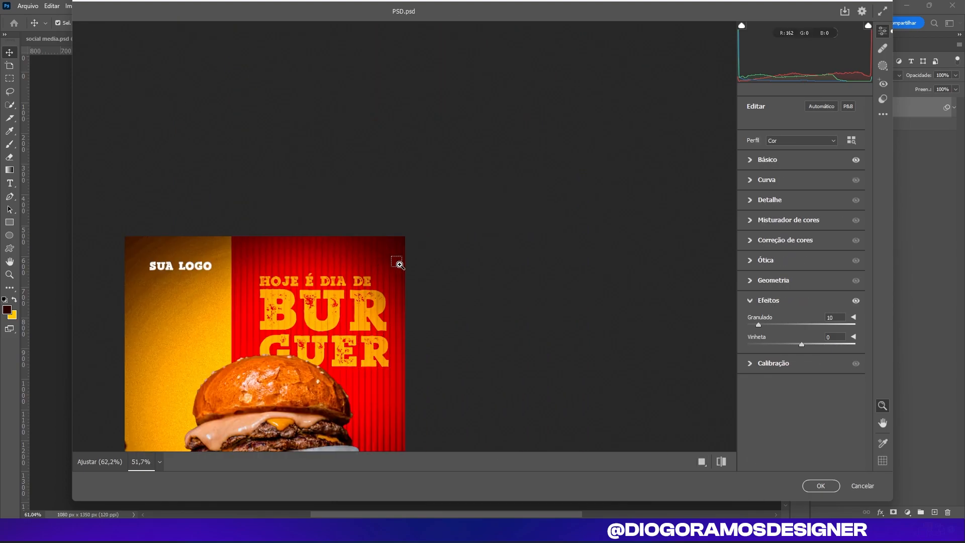
{"action": "scroll", "coordinate": [394, 274], "scroll_direction": "down", "scroll_amount": 6}
{"action": "scroll", "coordinate": [390, 283], "scroll_direction": "left", "scroll_amount": 5}
{"action": "scroll", "coordinate": [433, 280], "scroll_direction": "up", "scroll_amount": 5}
{"action": "scroll", "coordinate": [473, 277], "scroll_direction": "down", "scroll_amount": 2}
{"action": "scroll", "coordinate": [477, 276], "scroll_direction": "right", "scroll_amount": 3}
{"action": "scroll", "coordinate": [468, 282], "scroll_direction": "left", "scroll_amount": 3}
{"action": "scroll", "coordinate": [706, 445], "scroll_direction": "right", "scroll_amount": 2}
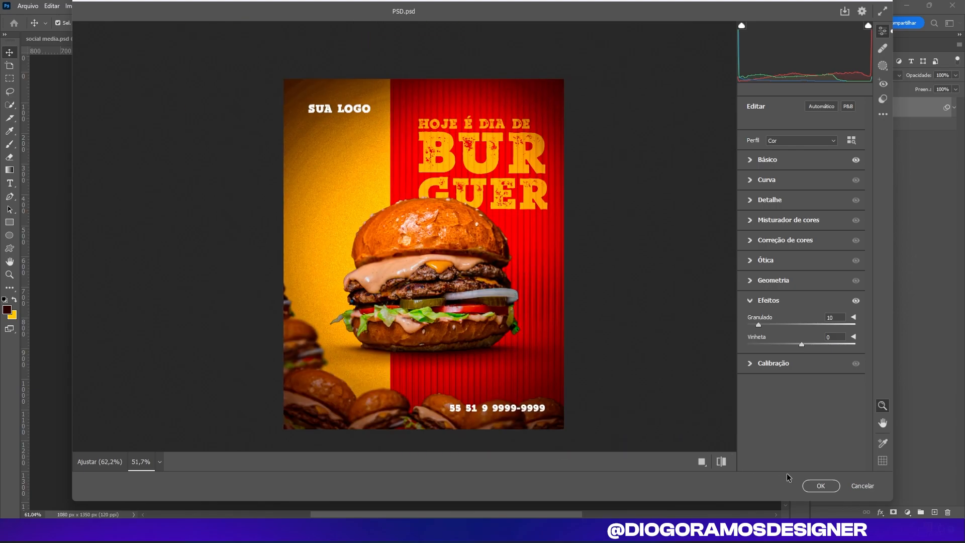
{"action": "left_click", "coordinate": [820, 486]}
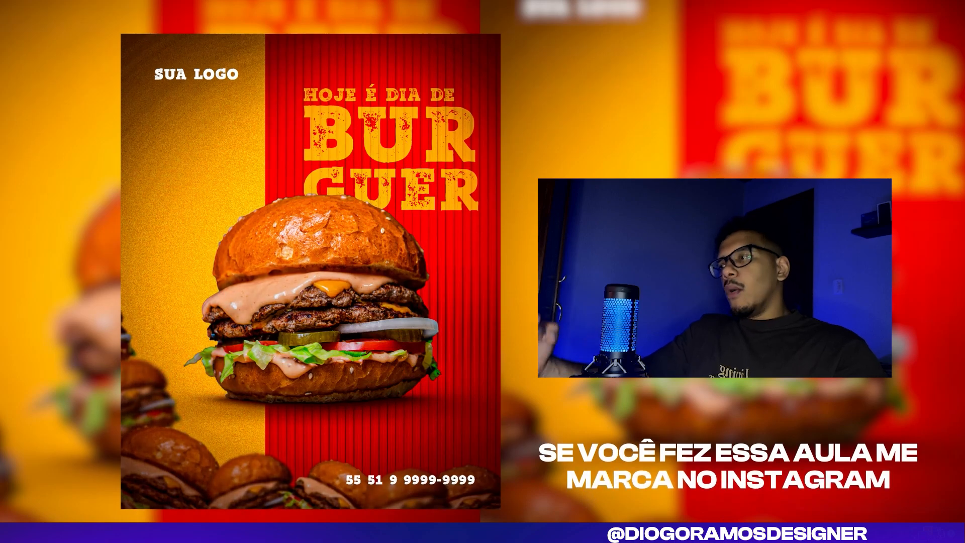